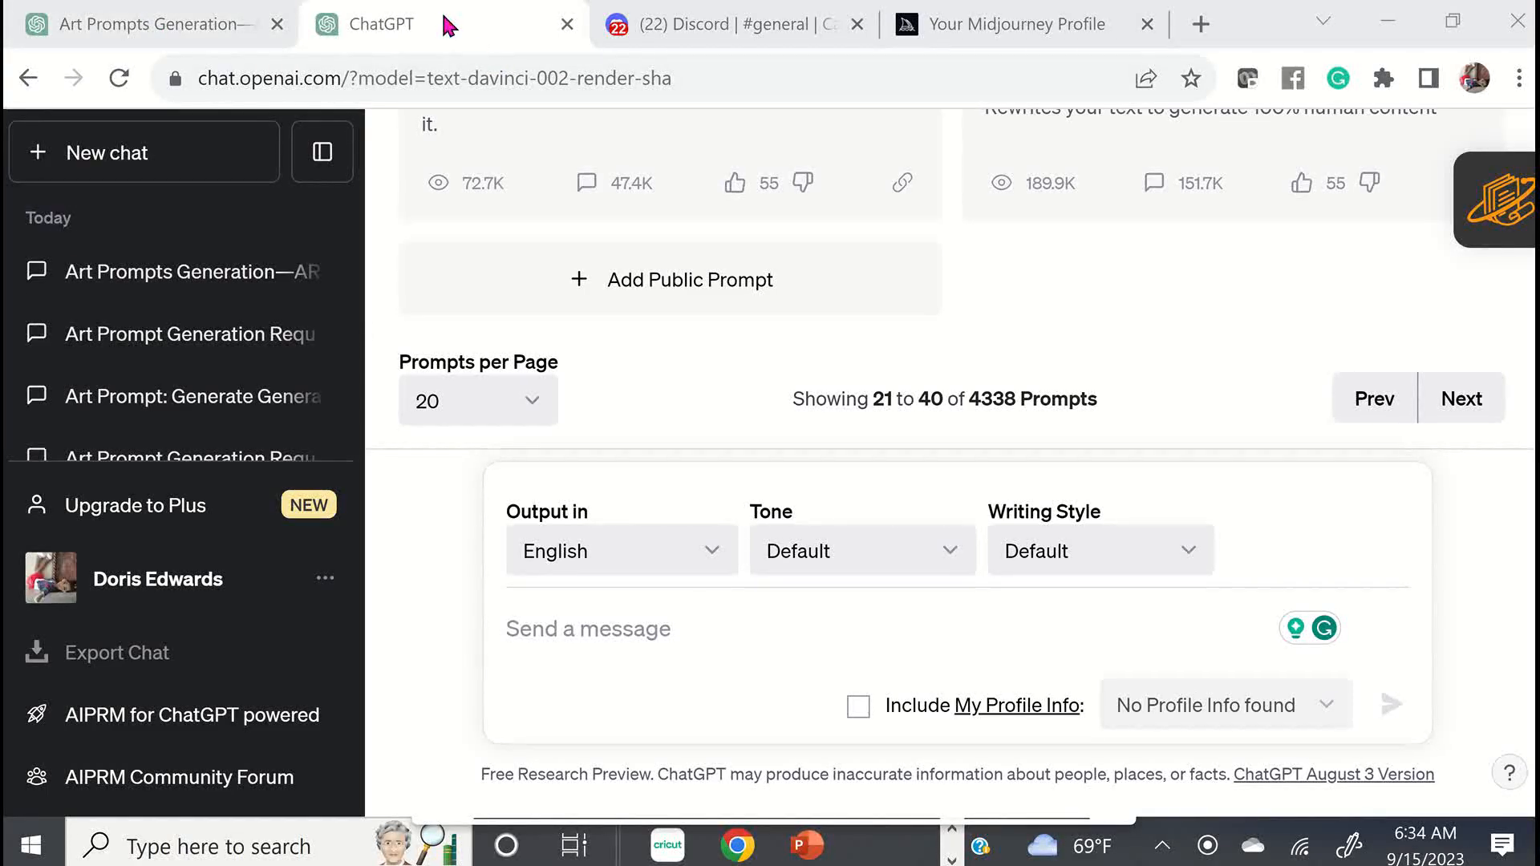
Close the browser tab holding the earlier Art Prompts Generation chat
click(159, 32)
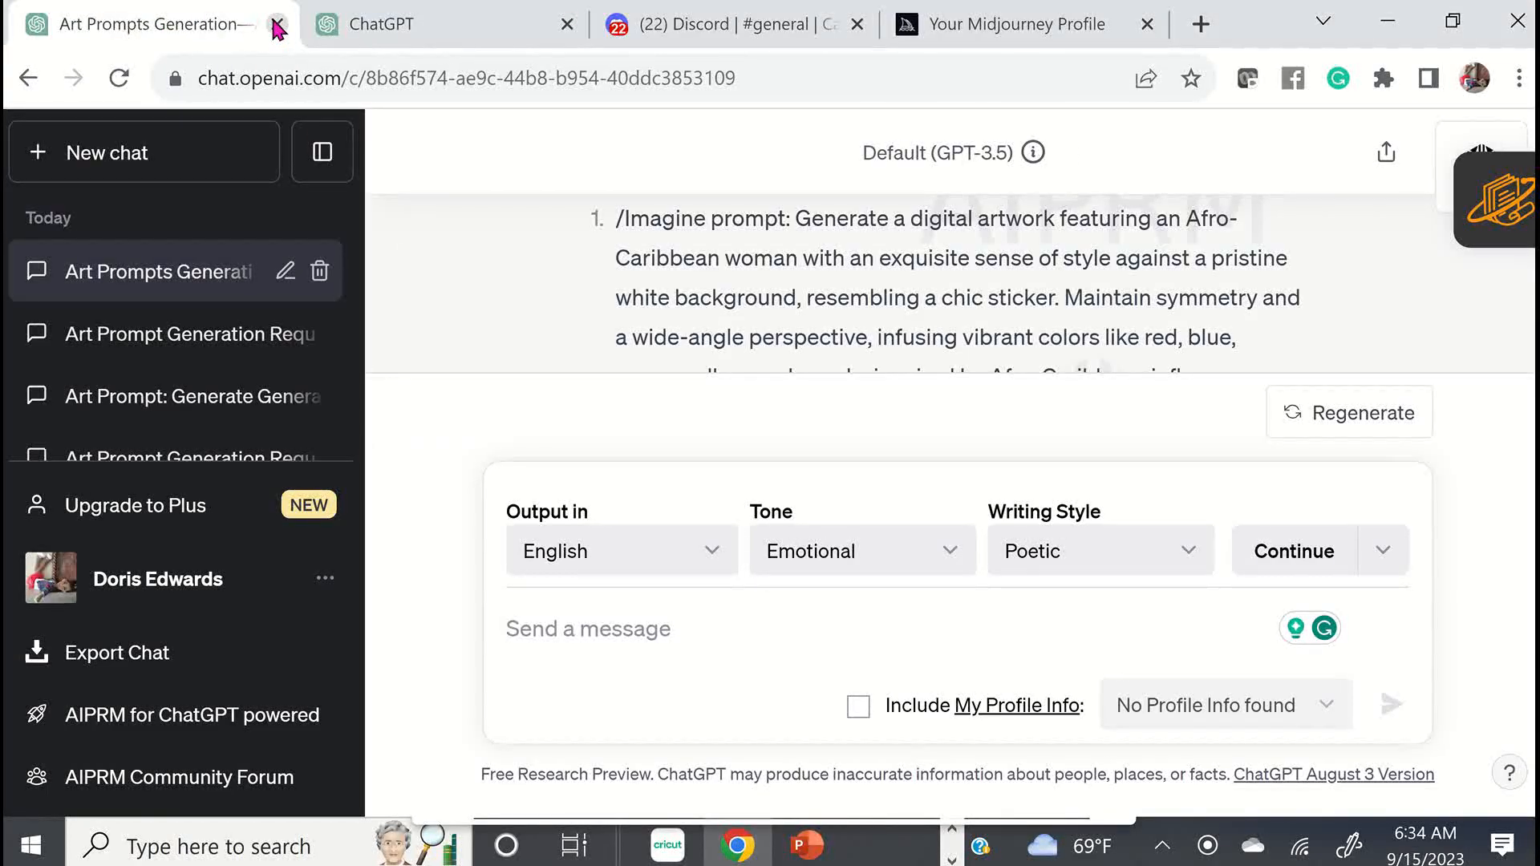
click(277, 28)
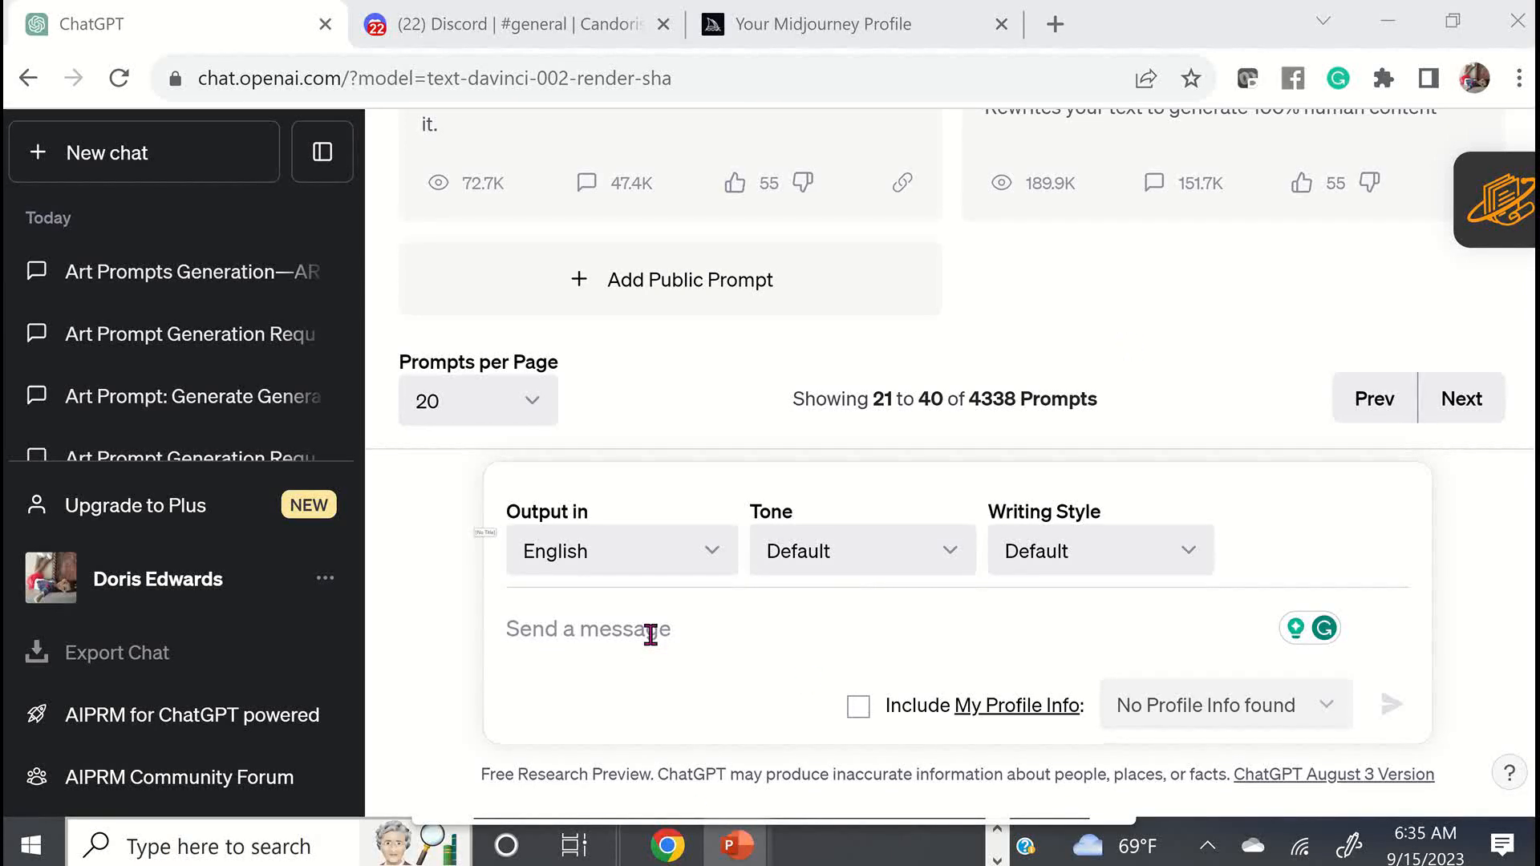
Send instructions to ask for an initial art prompt and write 10 new ones, starting "/Imagine prompt:", ending "—ar 18:16", without final punctuation
click(672, 646)
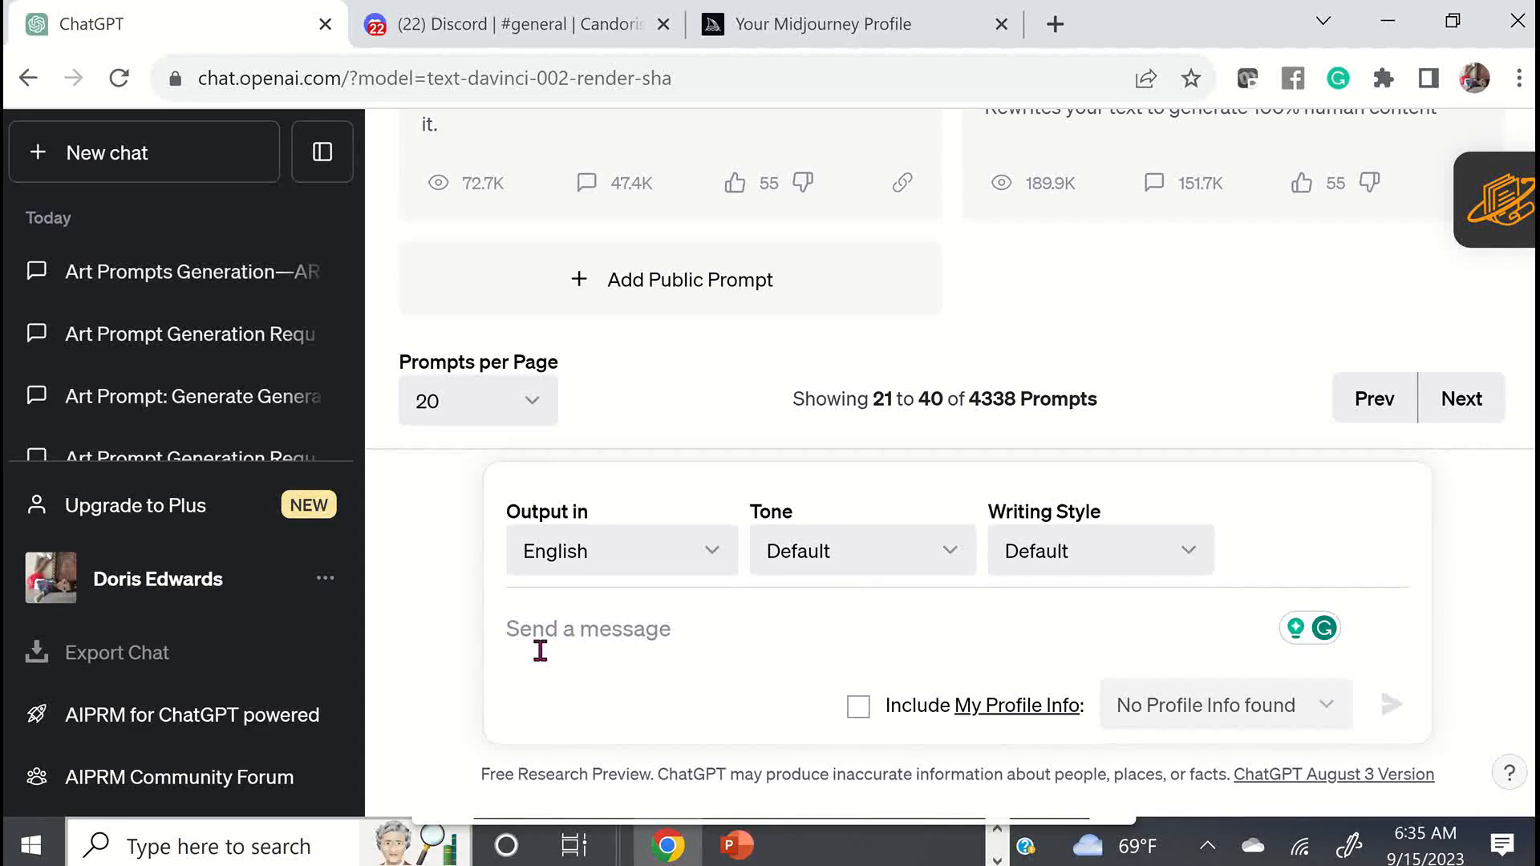
text(Please write generative art prompts based on the initial prompt I enter. Ask me for the art prompt, then write 10 new generative art prompts based on the initial prompt.  Please start each prompt with "/Imagine prompt:" Please do not include any punctuation at the end of the prompt. Please include "—ar 18:16" at the end of each prompt.)
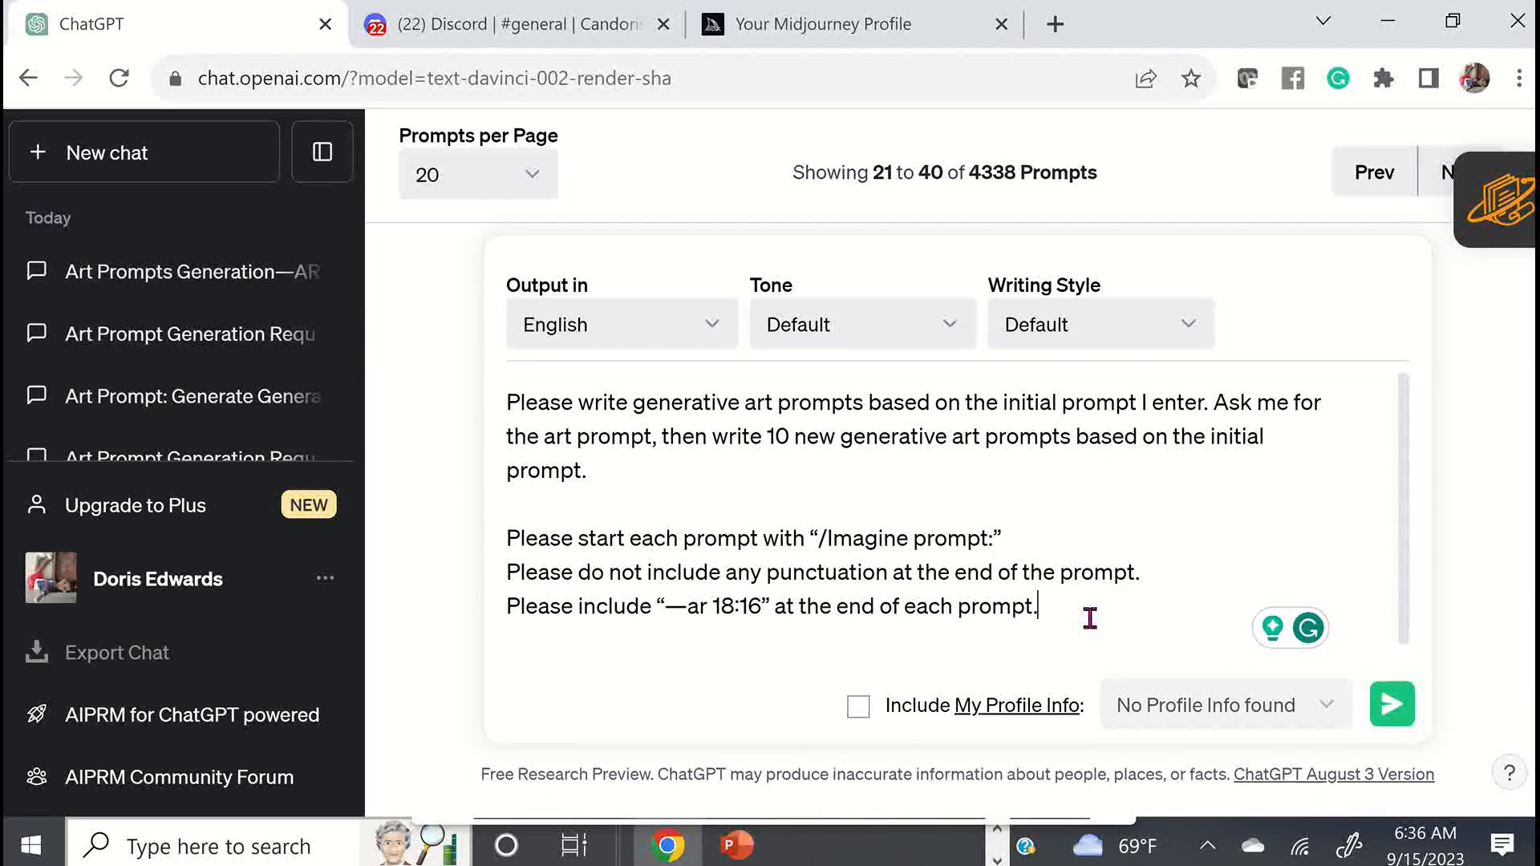
key(shift+Return)
click(1104, 609)
click(1393, 710)
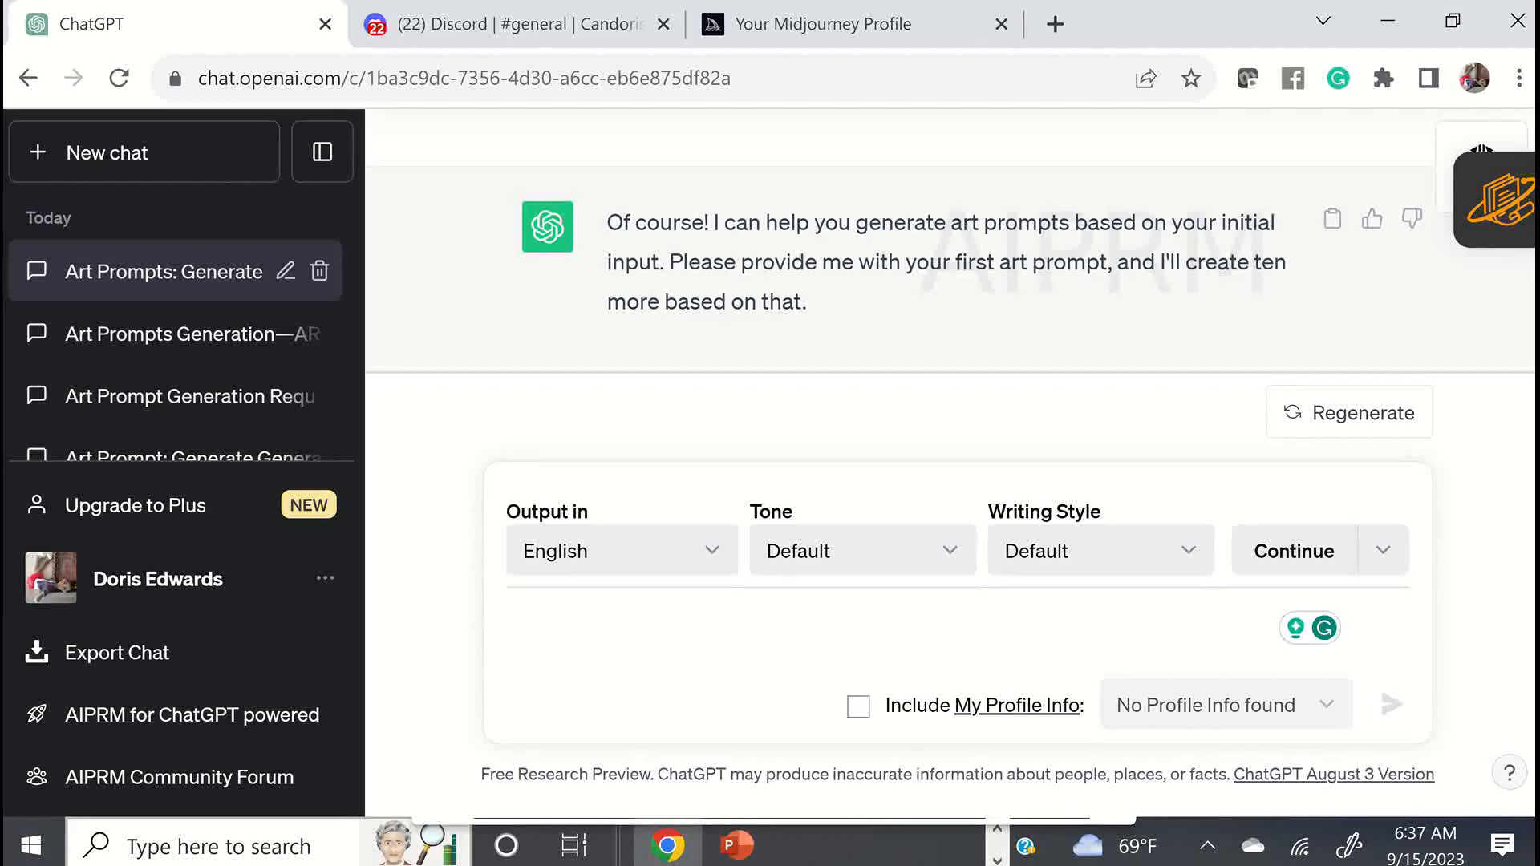
key(alt+Tab)
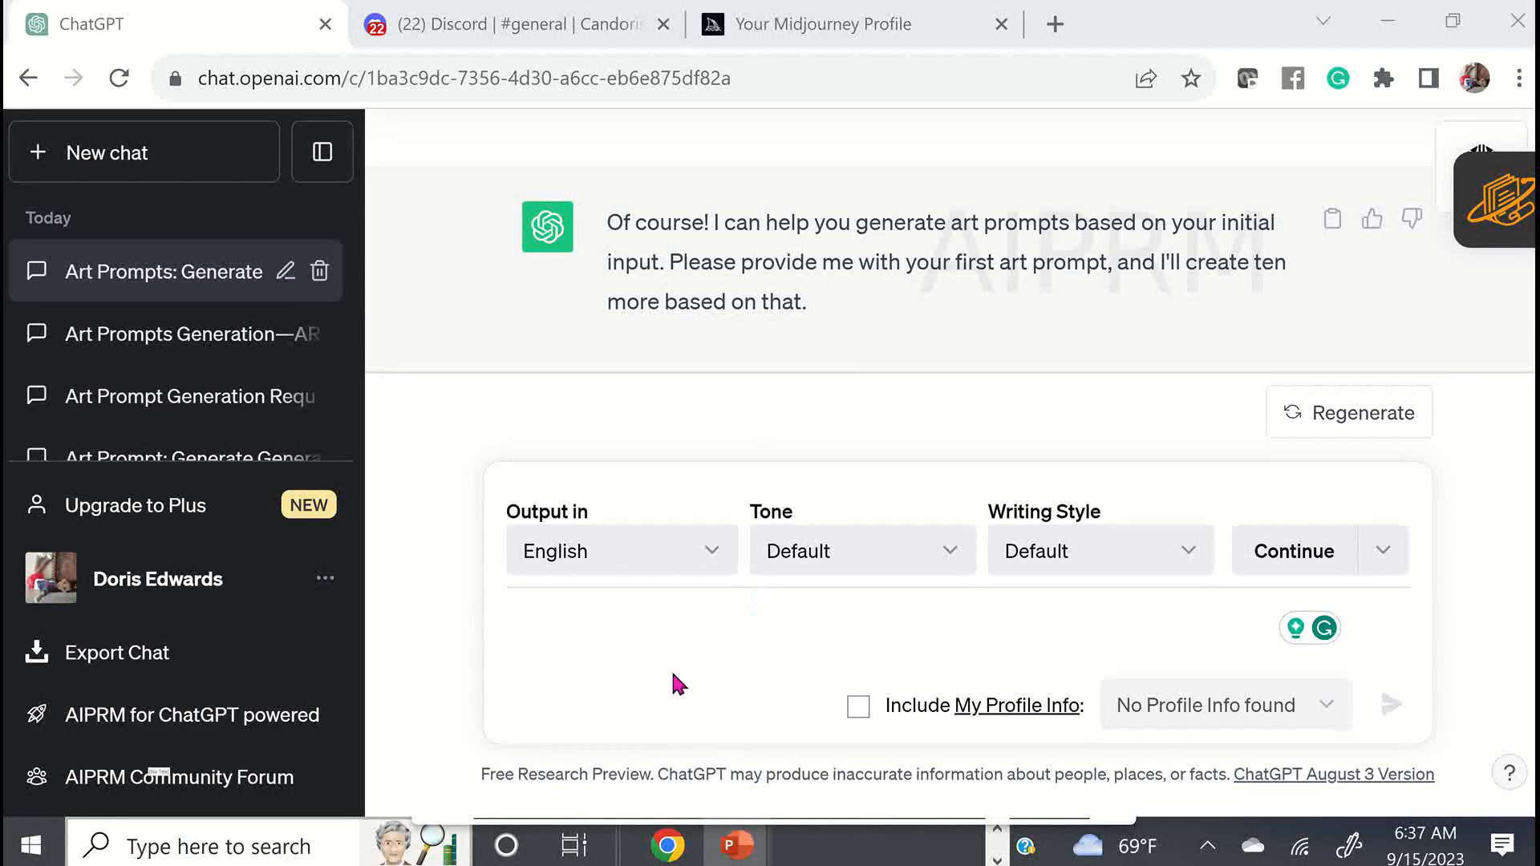
click(634, 647)
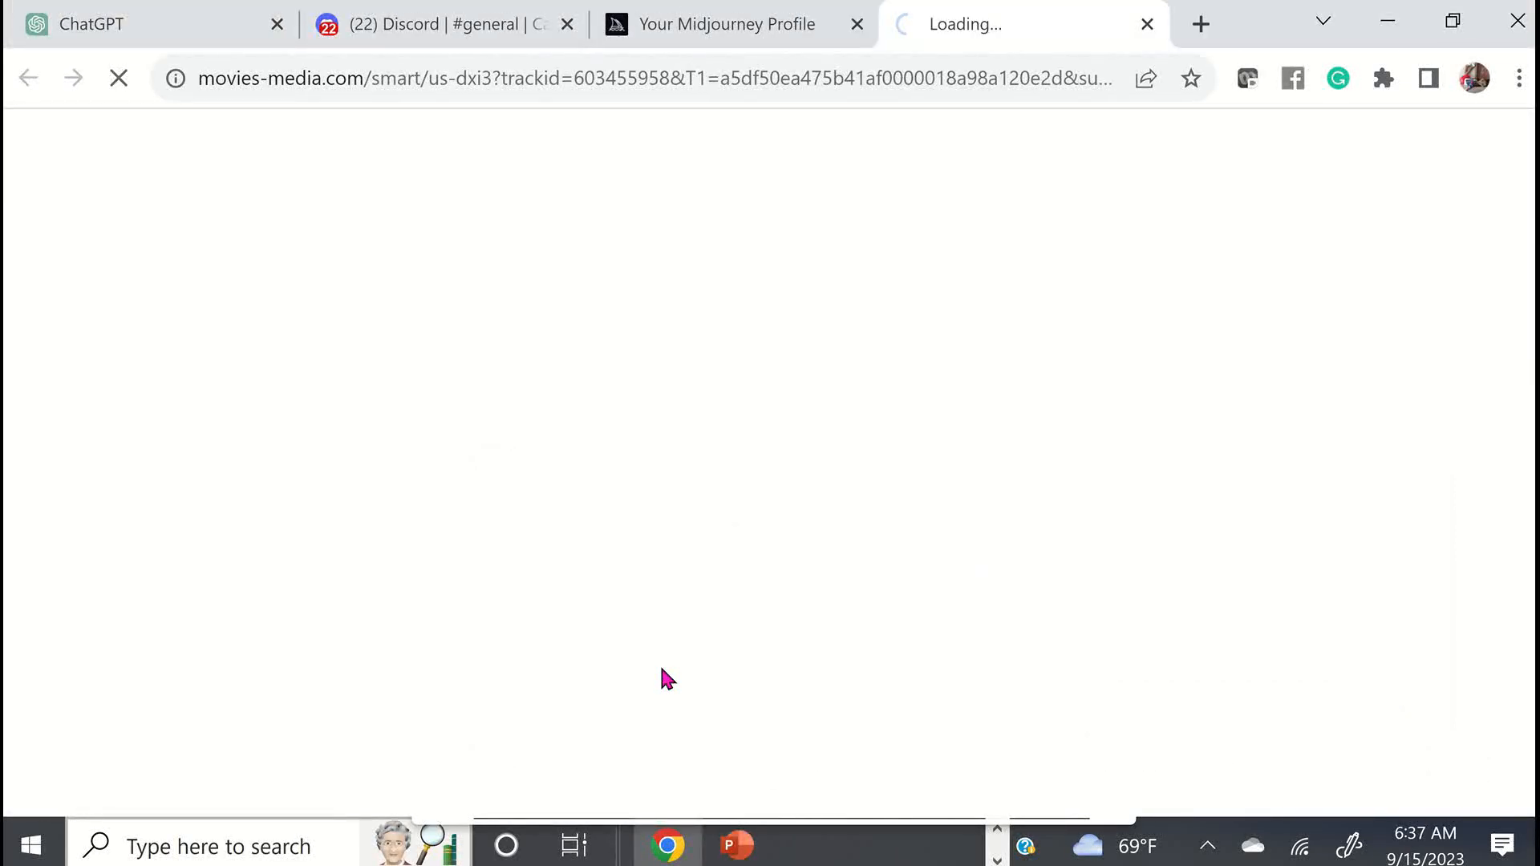
click(1147, 24)
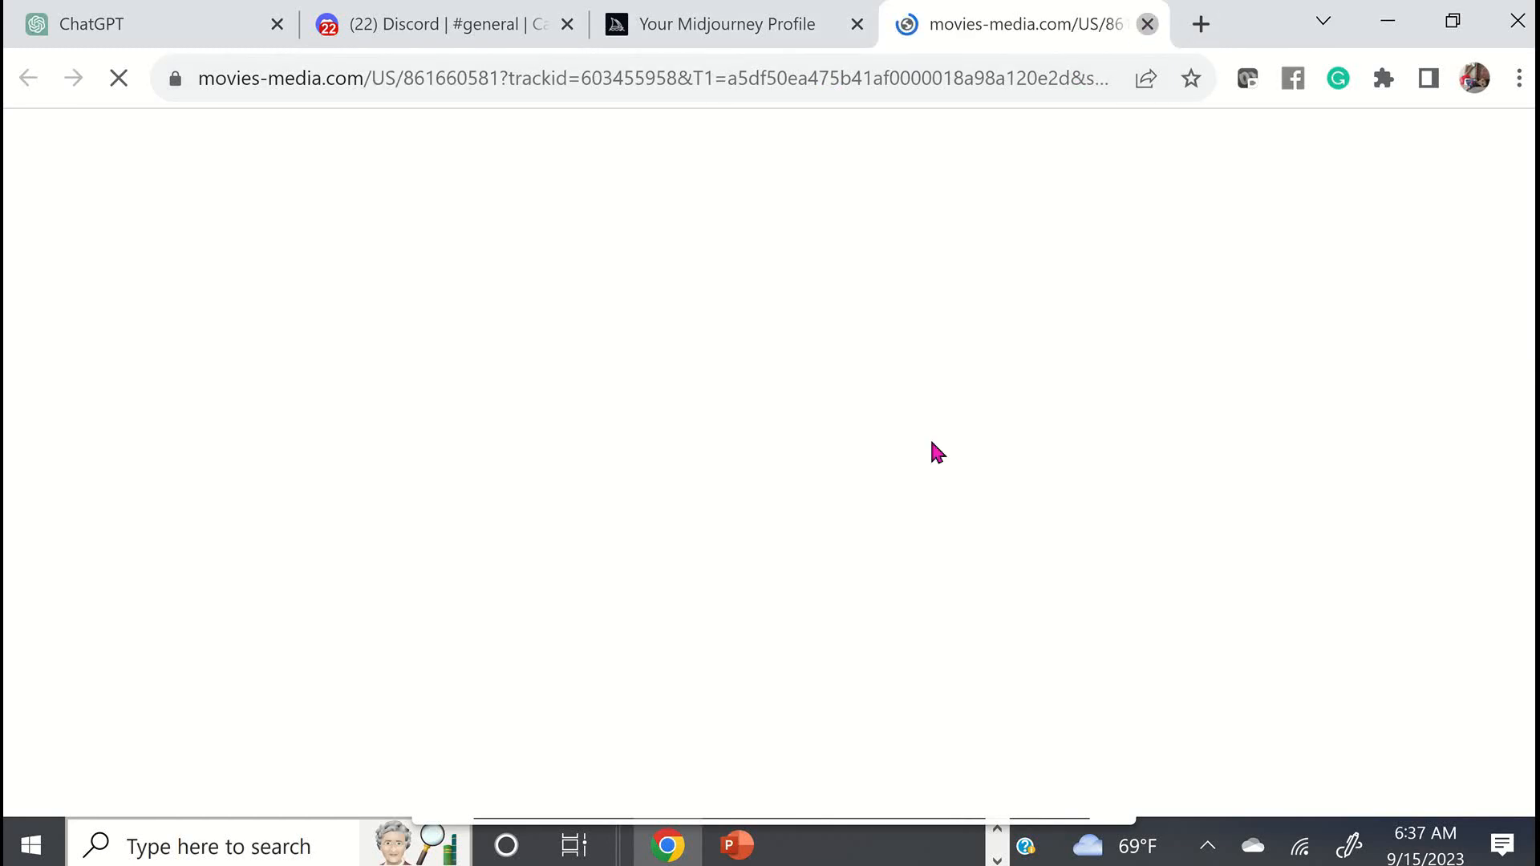
click(215, 18)
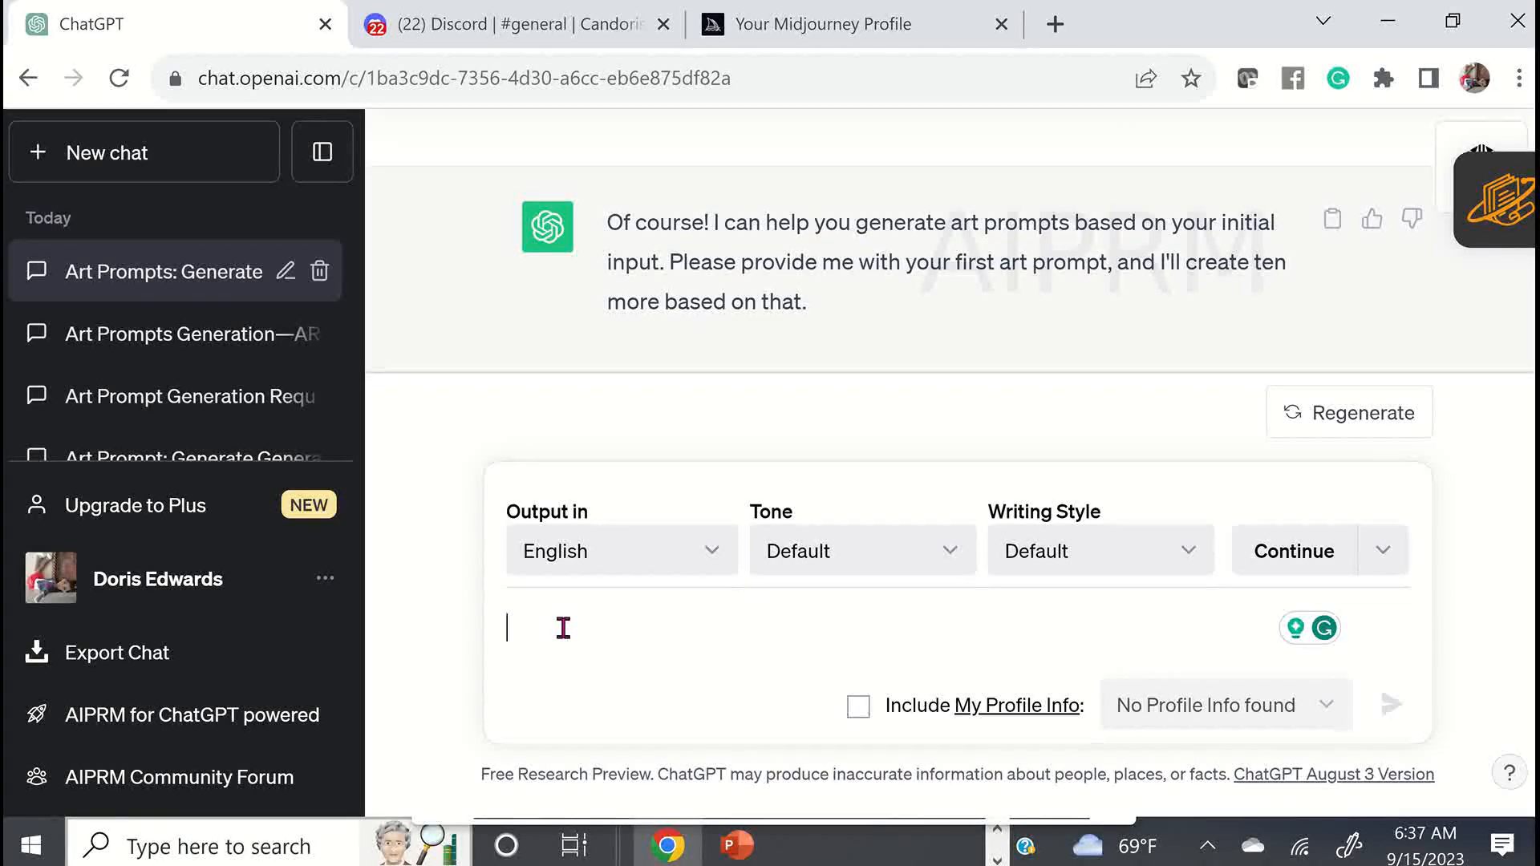
Enter the initial prompt for a vector Afro-Caribbean woman in chic fashion, ending "4k --s 250 --ar 18:16", and correct the misspelled colour to "yellow"
text(Vector Afro-Caribbean, beautiful, black mocha woman, chic fashion, white background, sticker, chic modern style, symmetrical, wide angle, in the style of Afro-Caribbean influence, colorful, red, blue, green, tellow, purple, flirty expressions, Adut Akech, Akway Amar, Majesty Amare, Drawn in procreate, 4k --s 250 --ar 18:16)
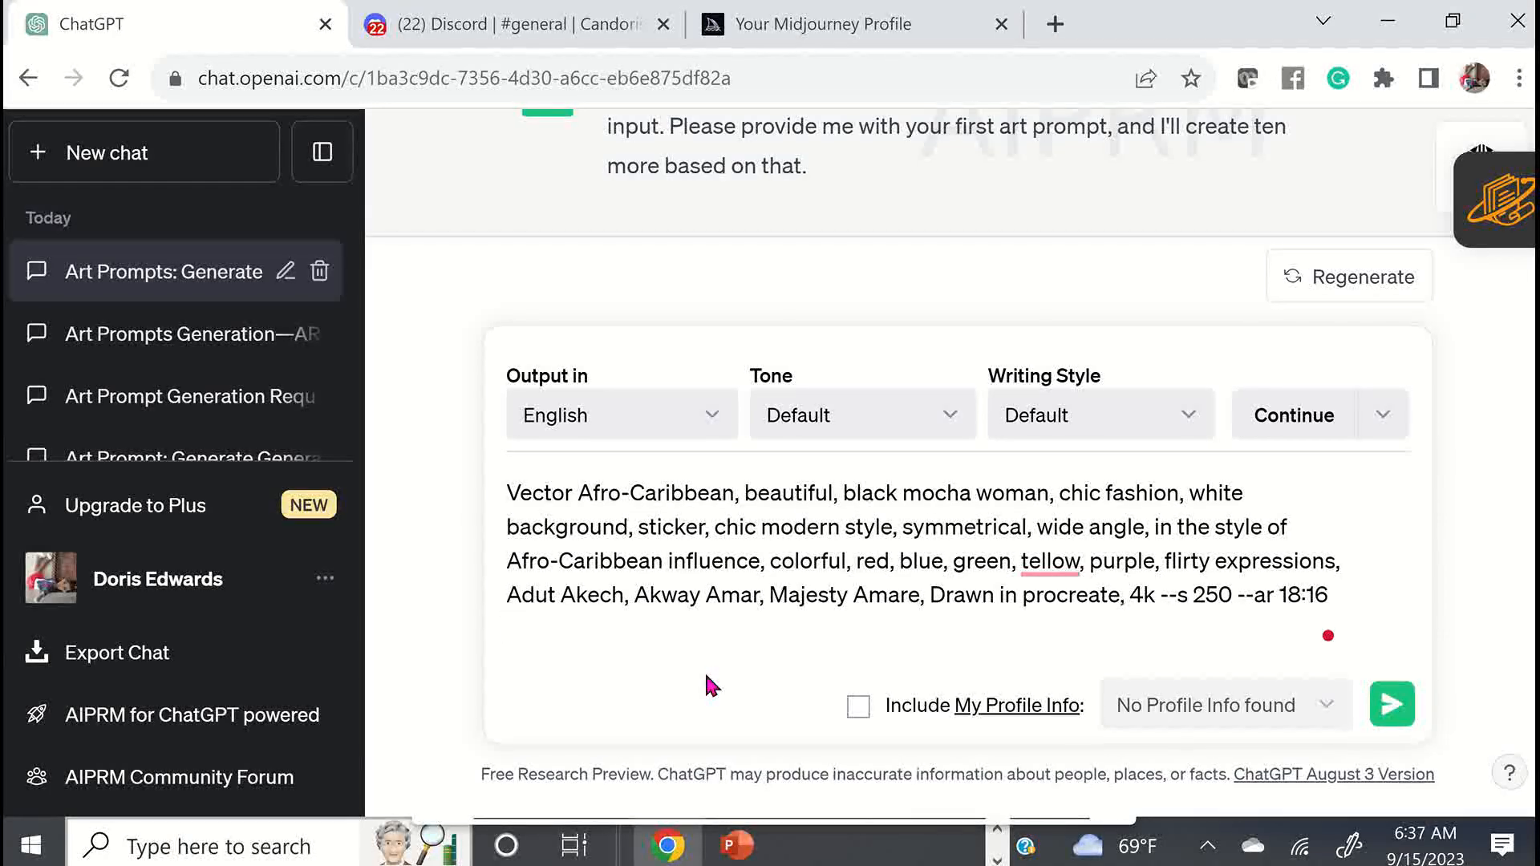
right_click(1030, 567)
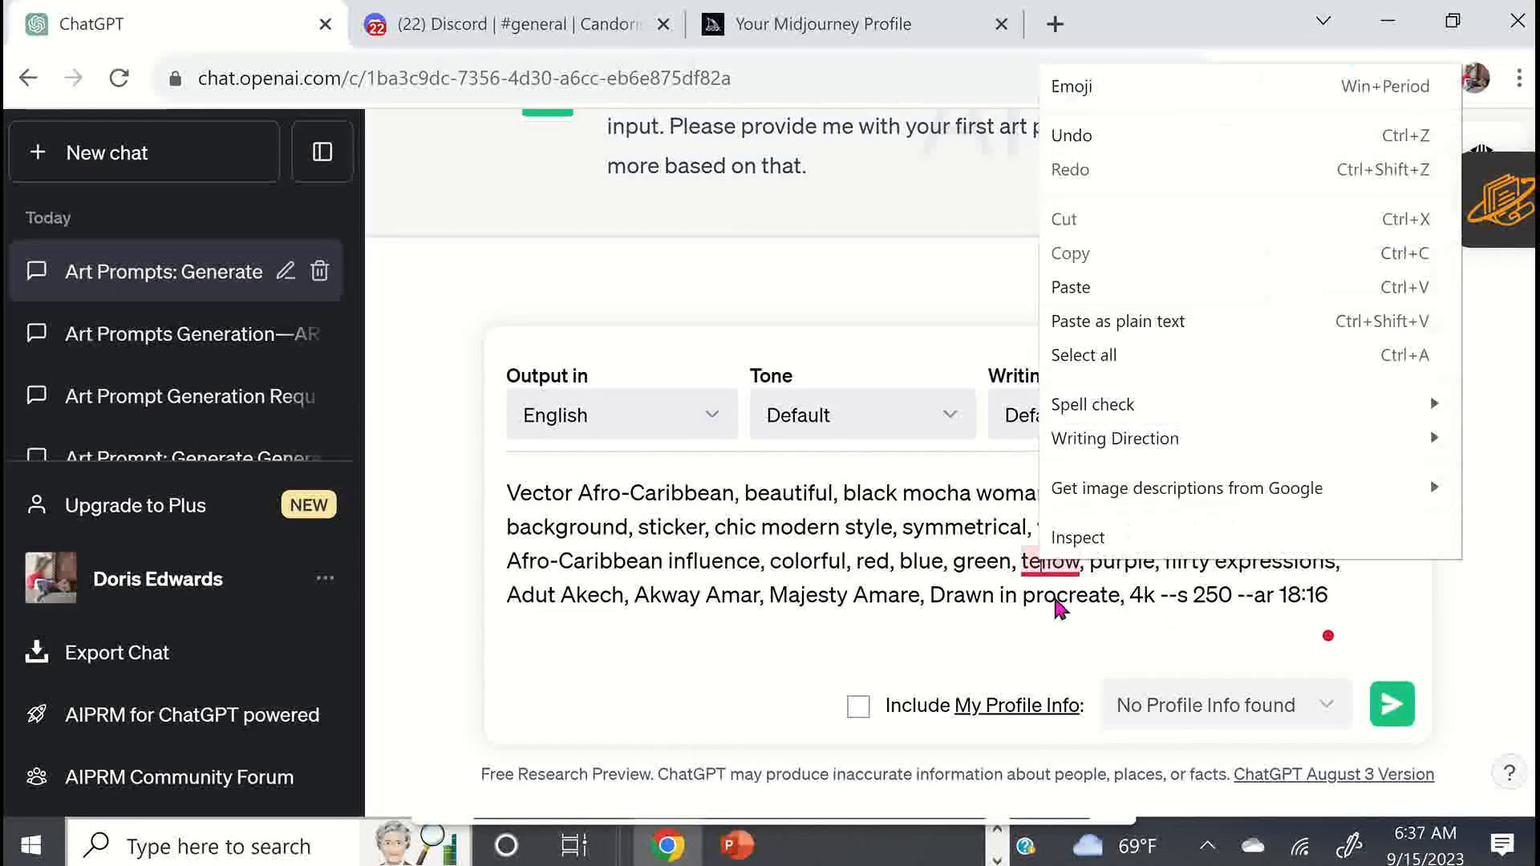
click(1031, 566)
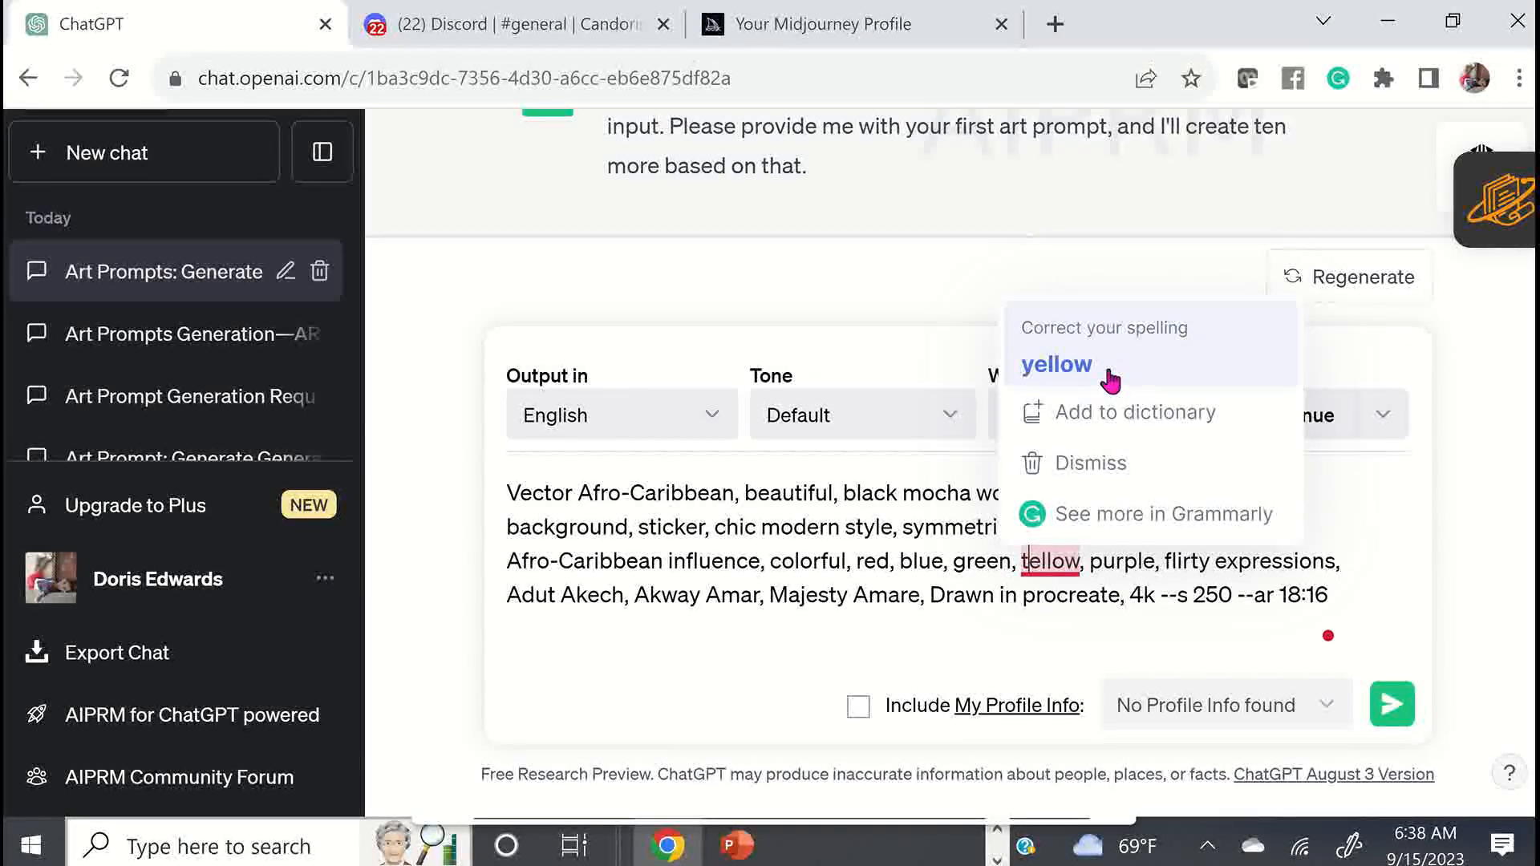
click(1057, 365)
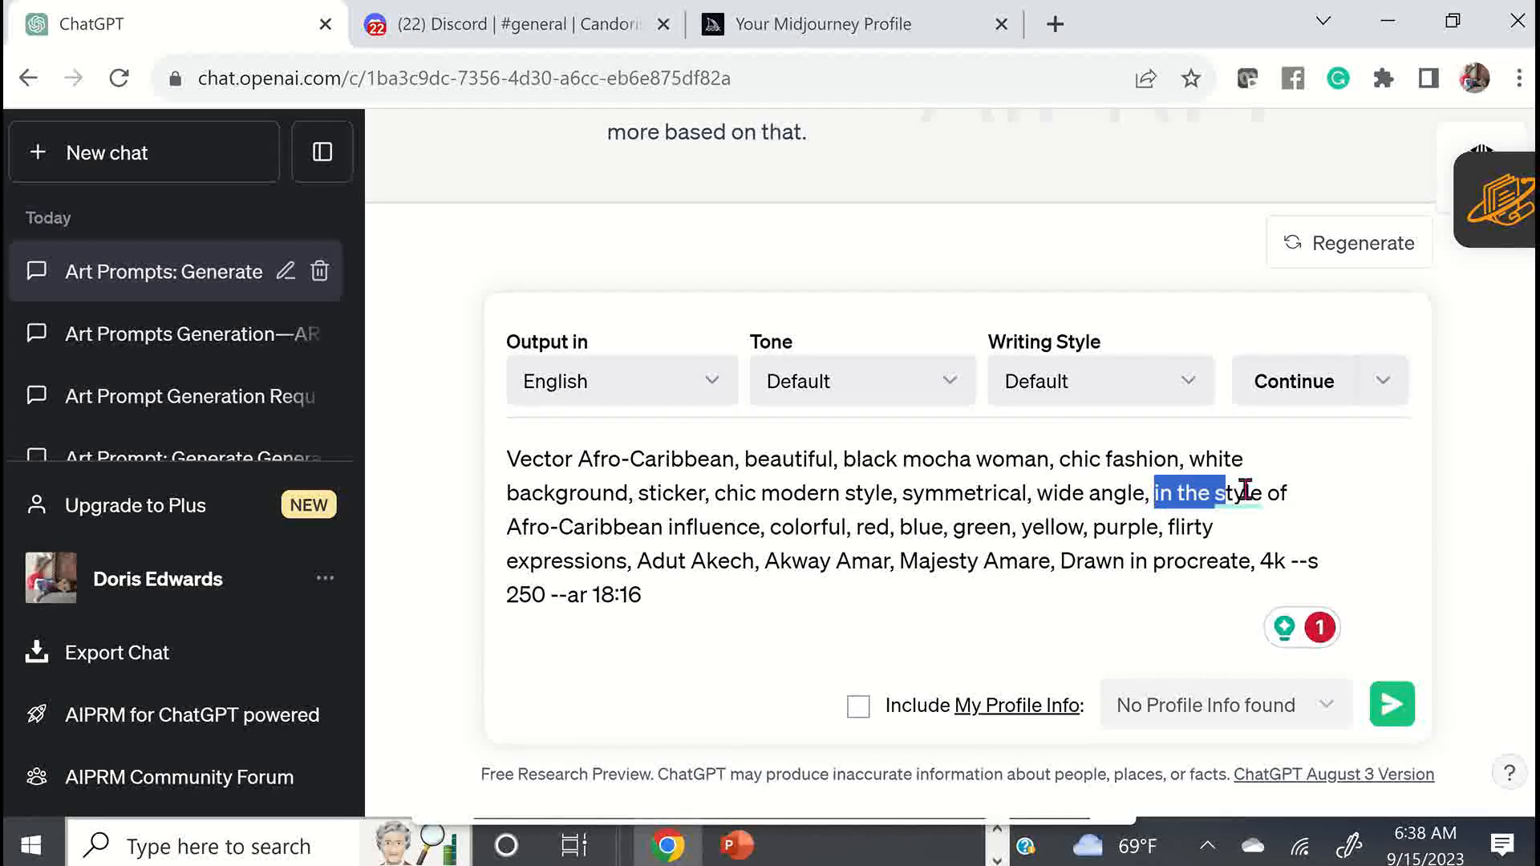
Move the phrase "in the style of" so it stands directly before "Adut Akech" in the draft prompt
drag(1245, 491, 1292, 494)
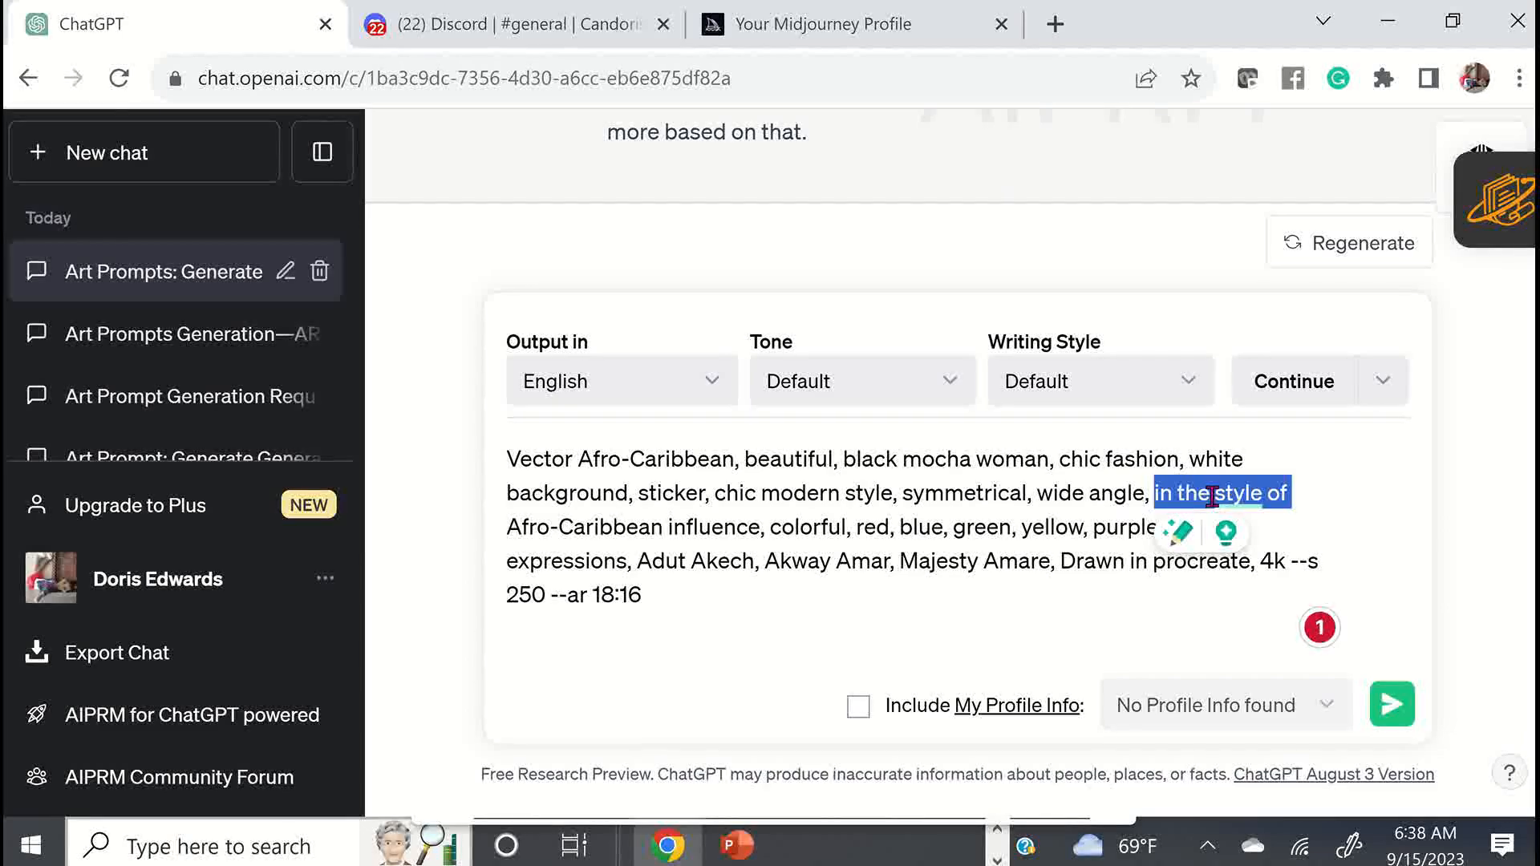
right_click(1212, 495)
click(840, 323)
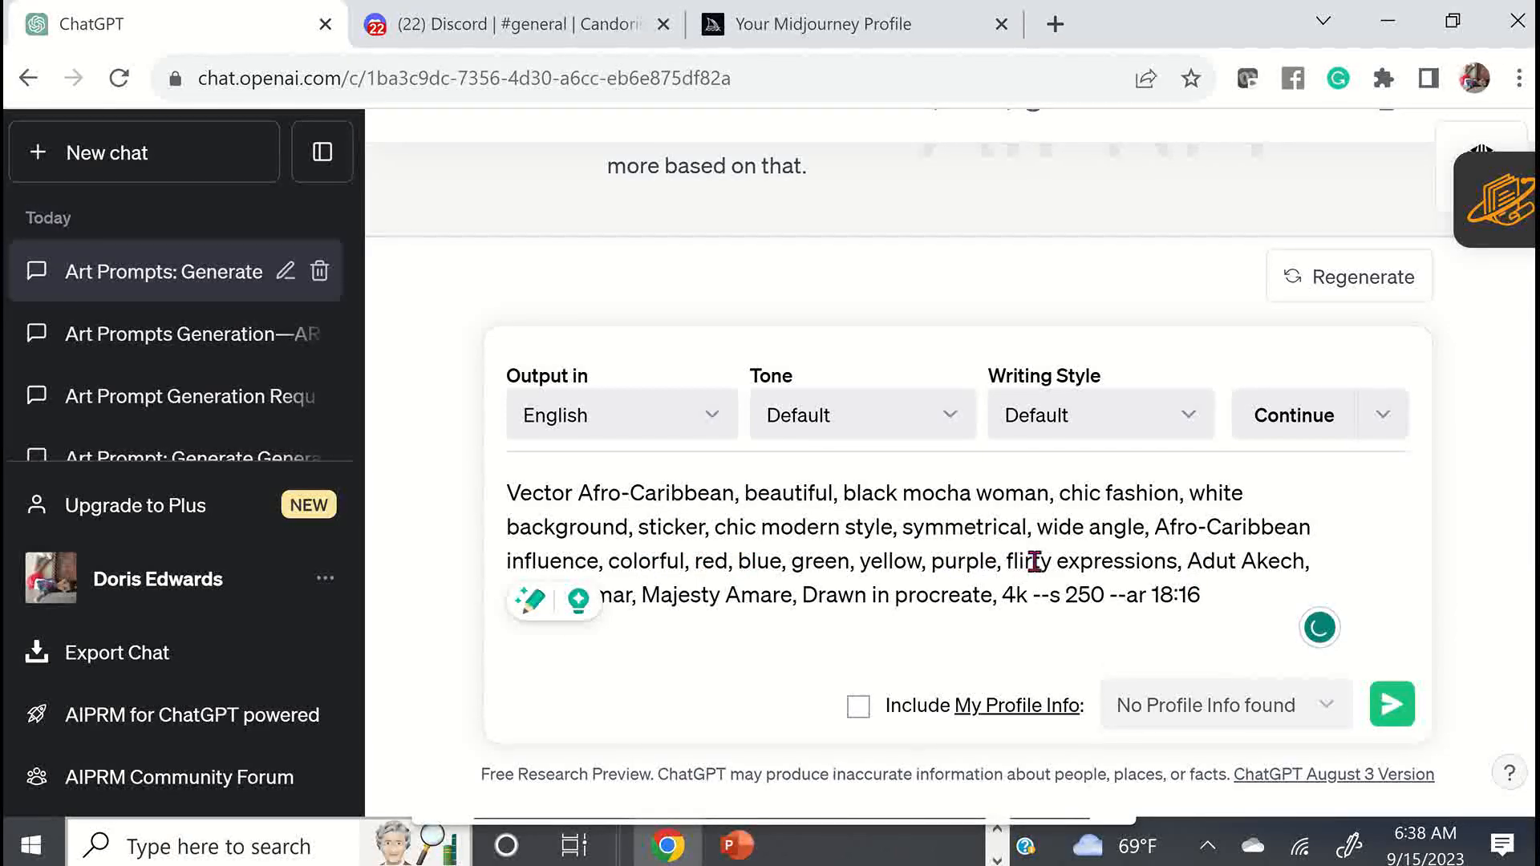
click(1191, 561)
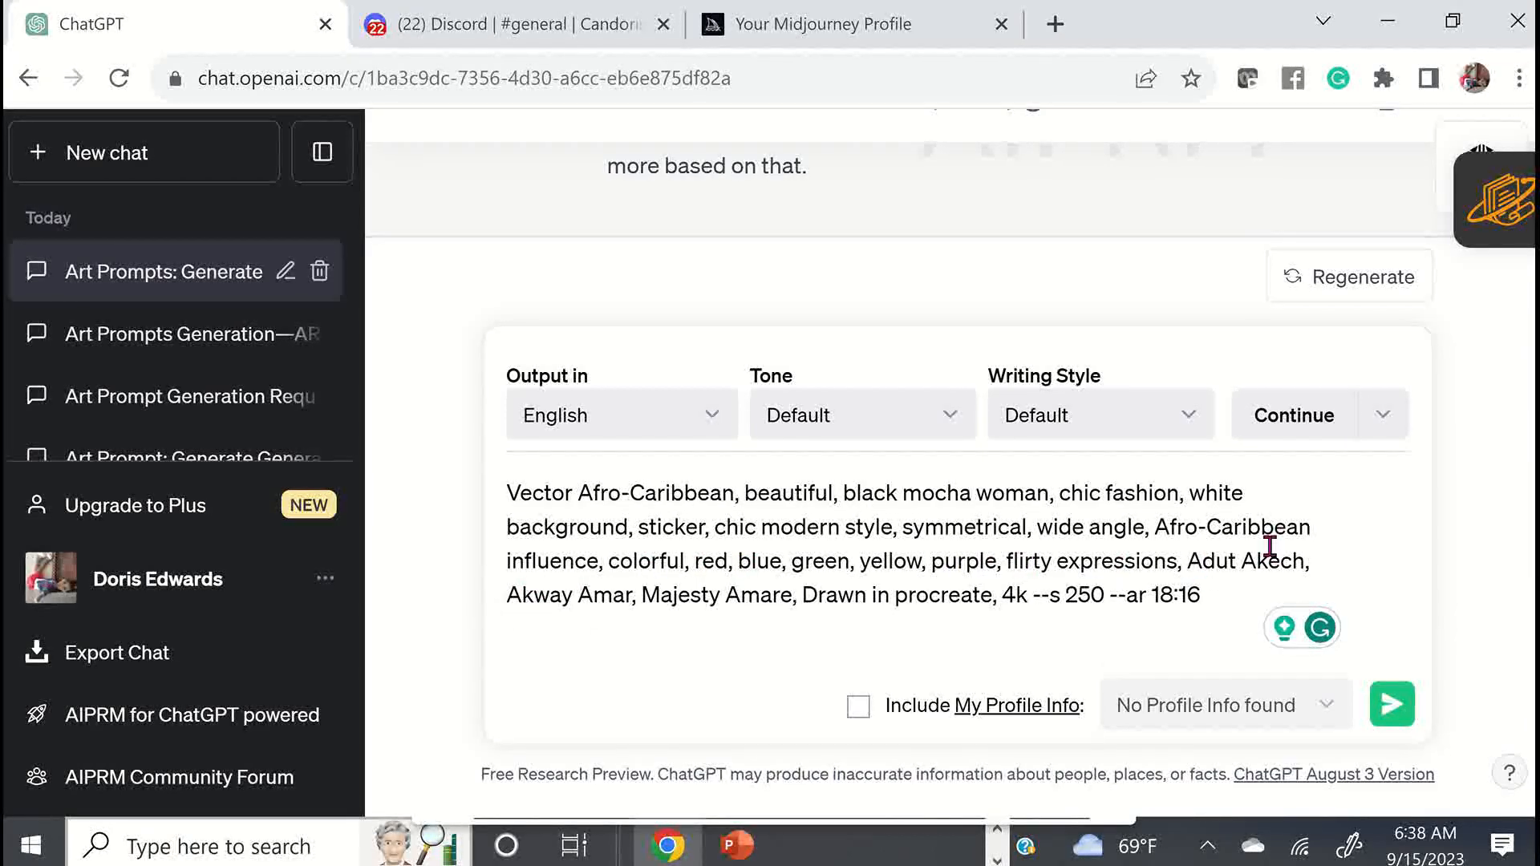
key(ctrl+v)
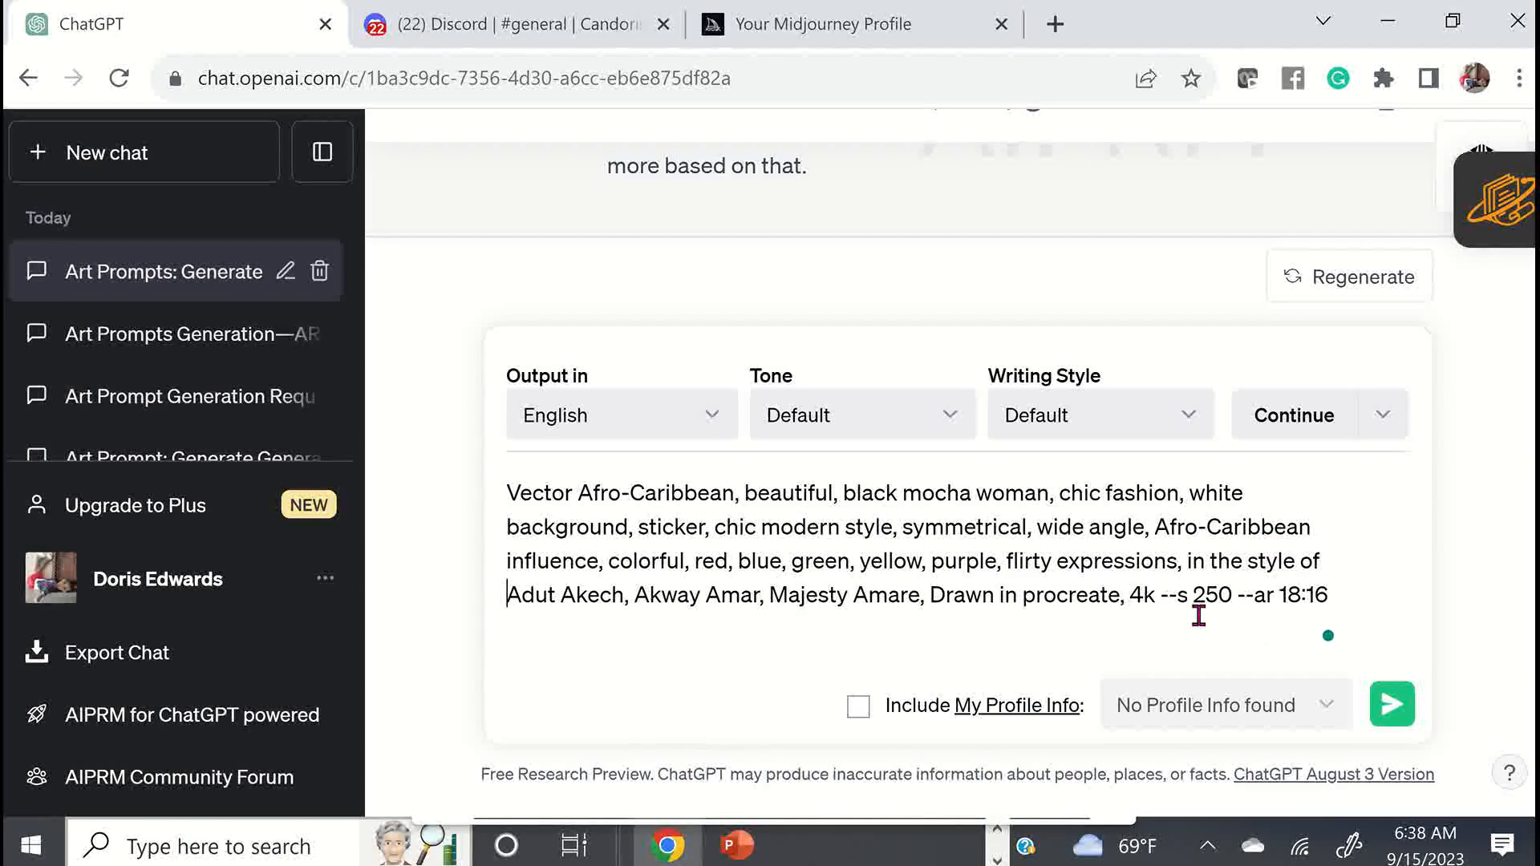
Change "style" to "likeness" in the moved phrase and send the prompt
double_click(1271, 562)
key(BackSpace)
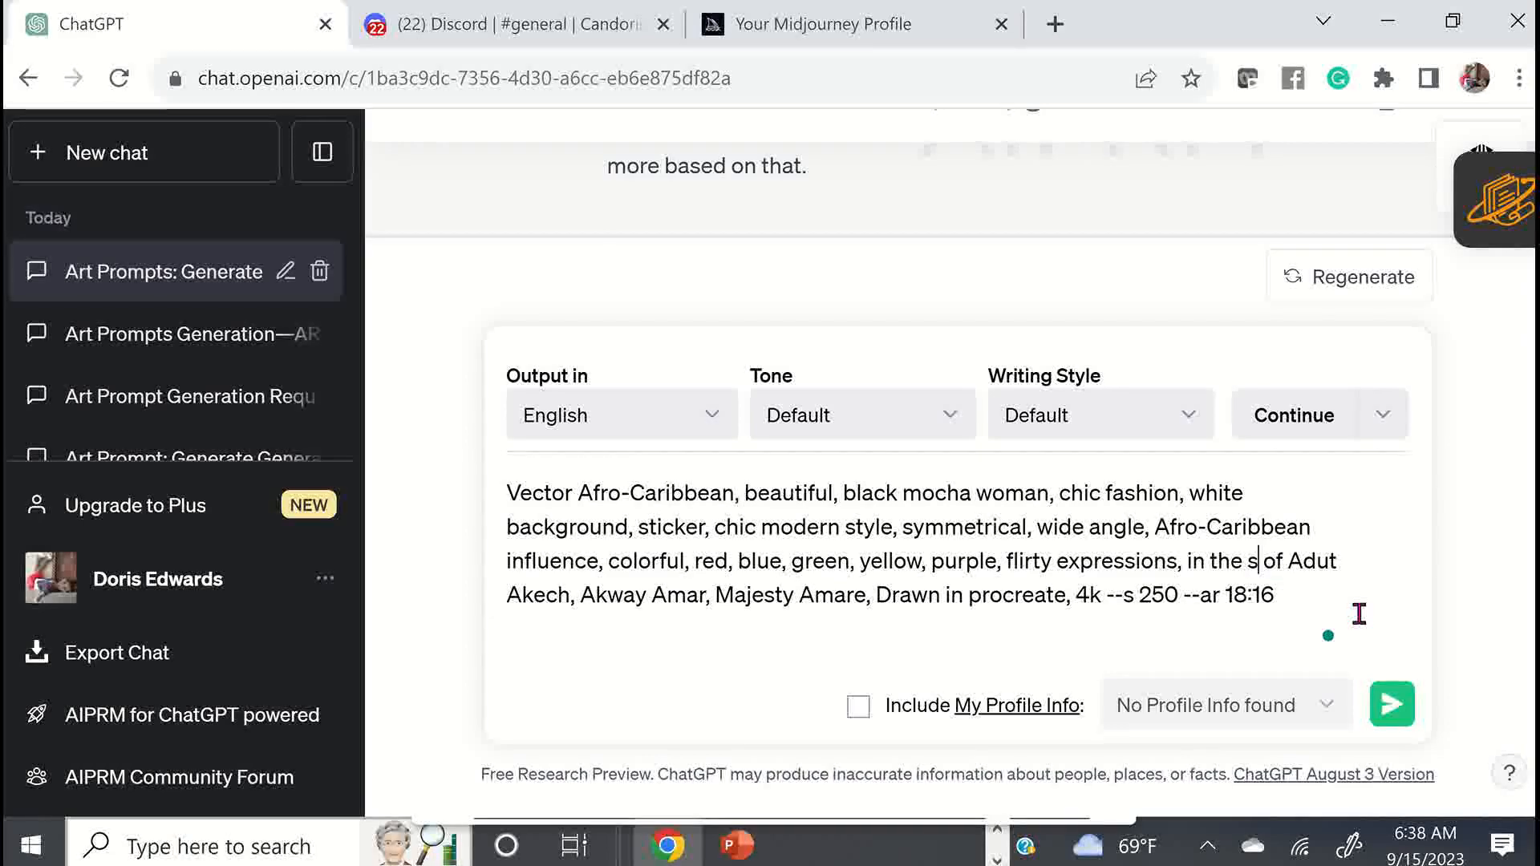
text(likenes)
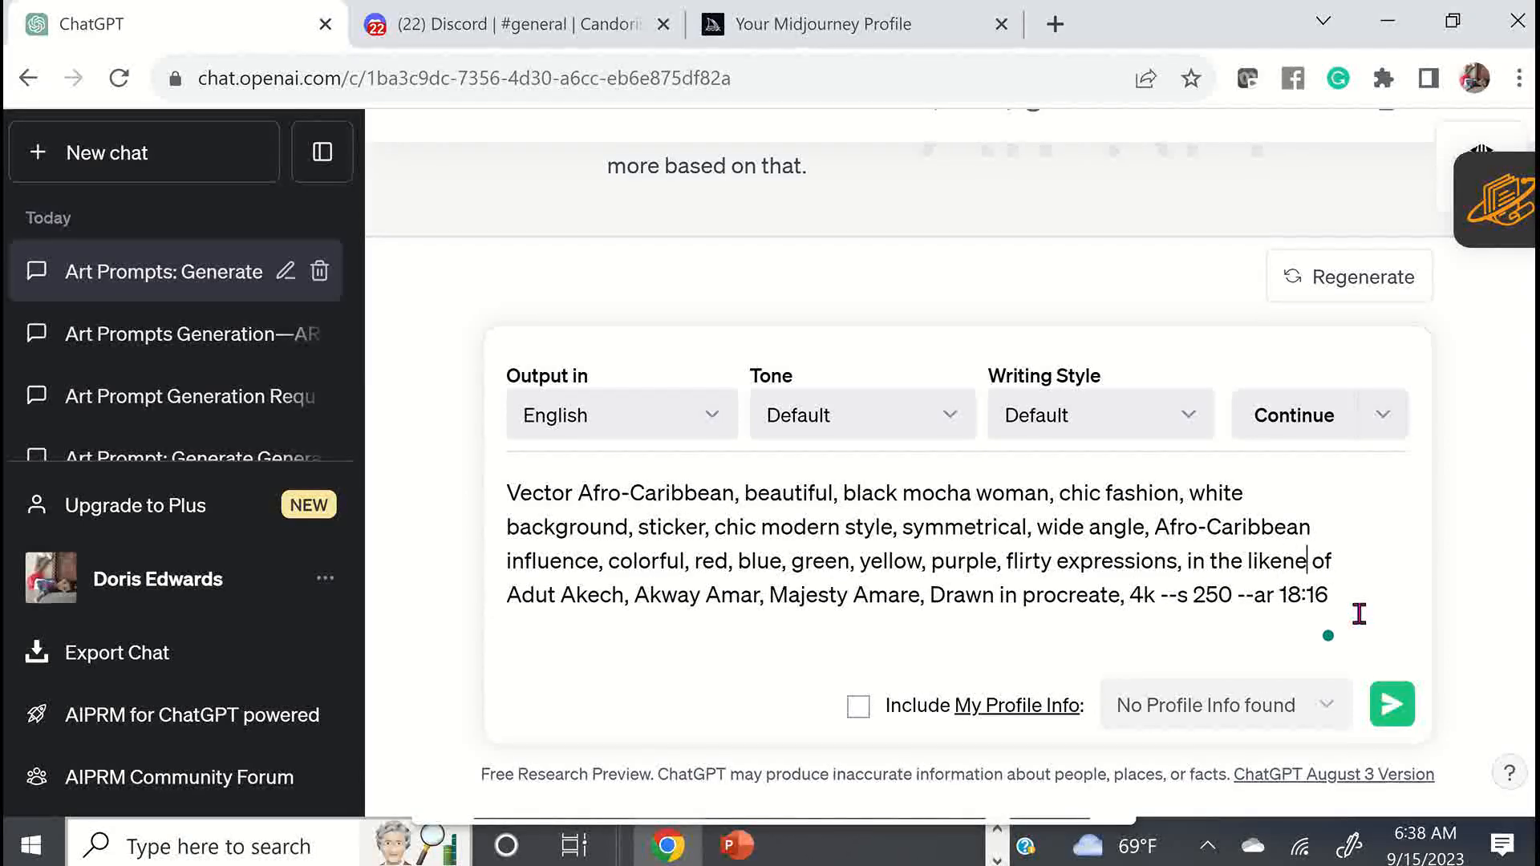
text(s)
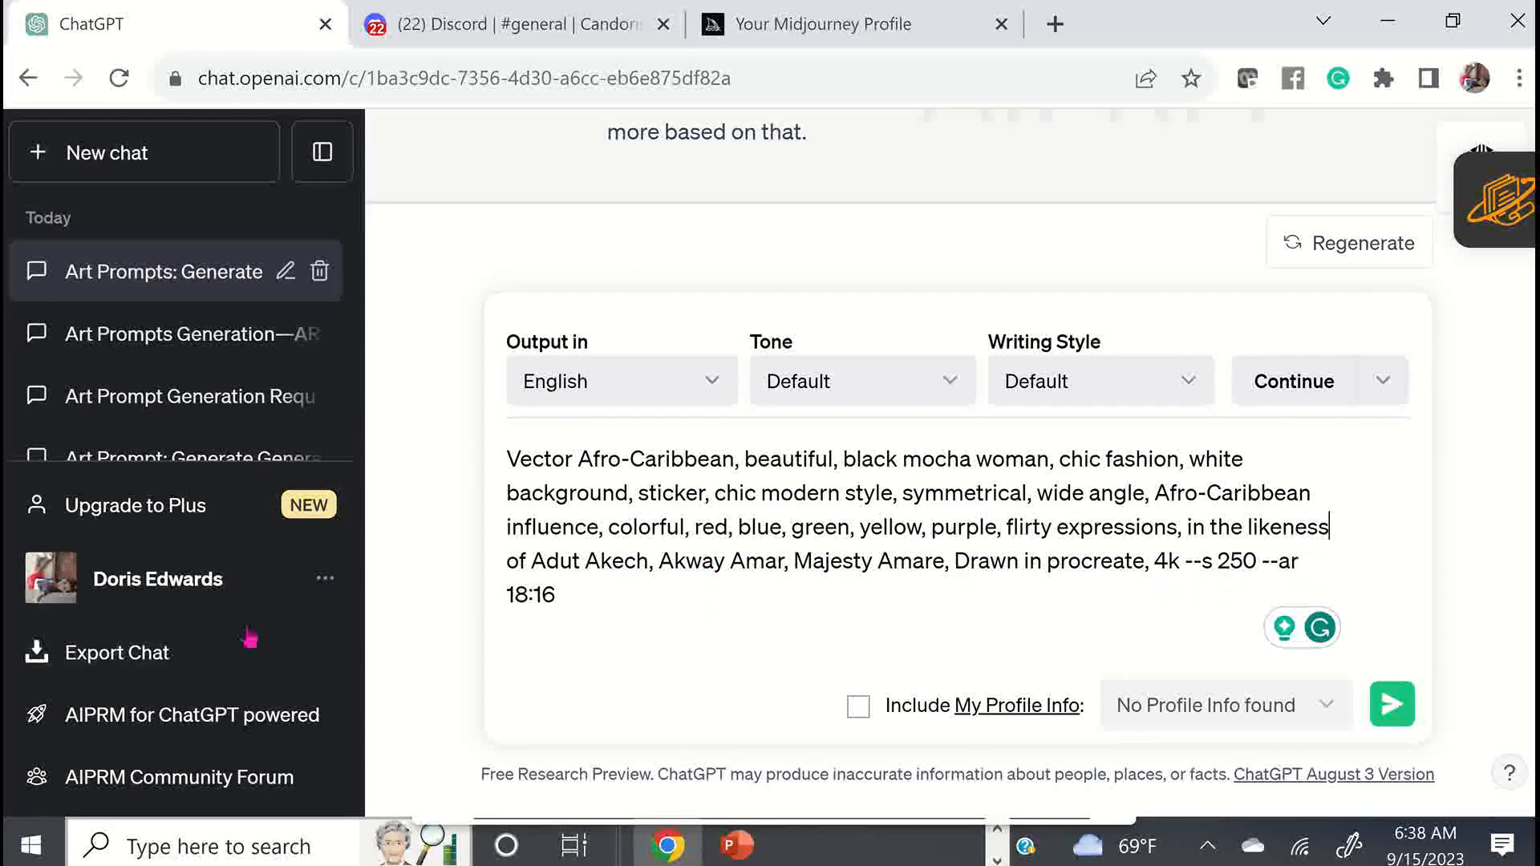
click(1392, 721)
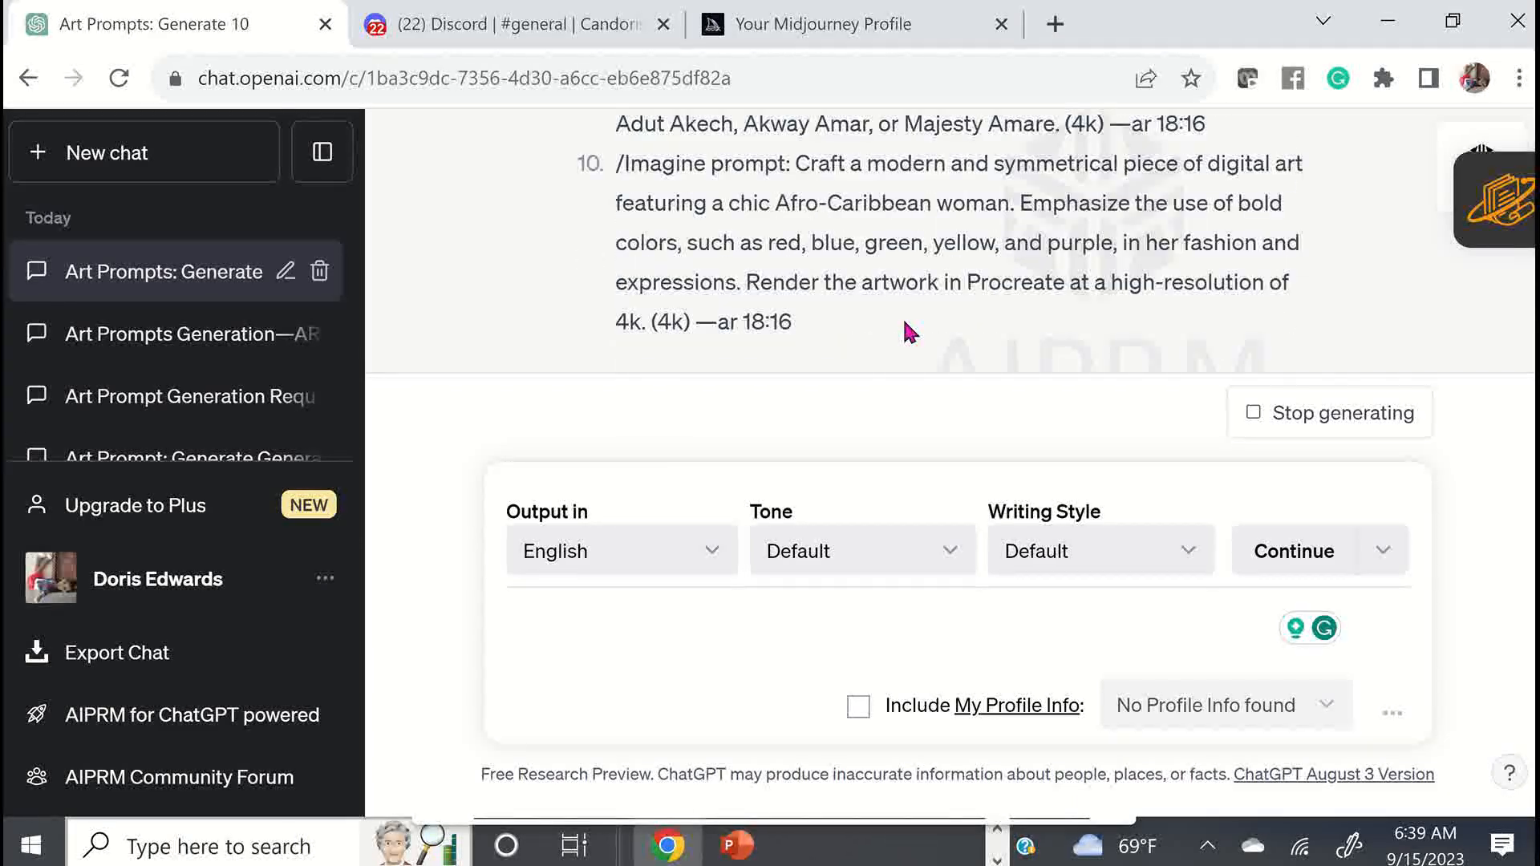
Copy the eighth generated prompt, the captivating vector art piece, including its "/Imagine prompt:" prefix
scroll(891, 313, up, 2)
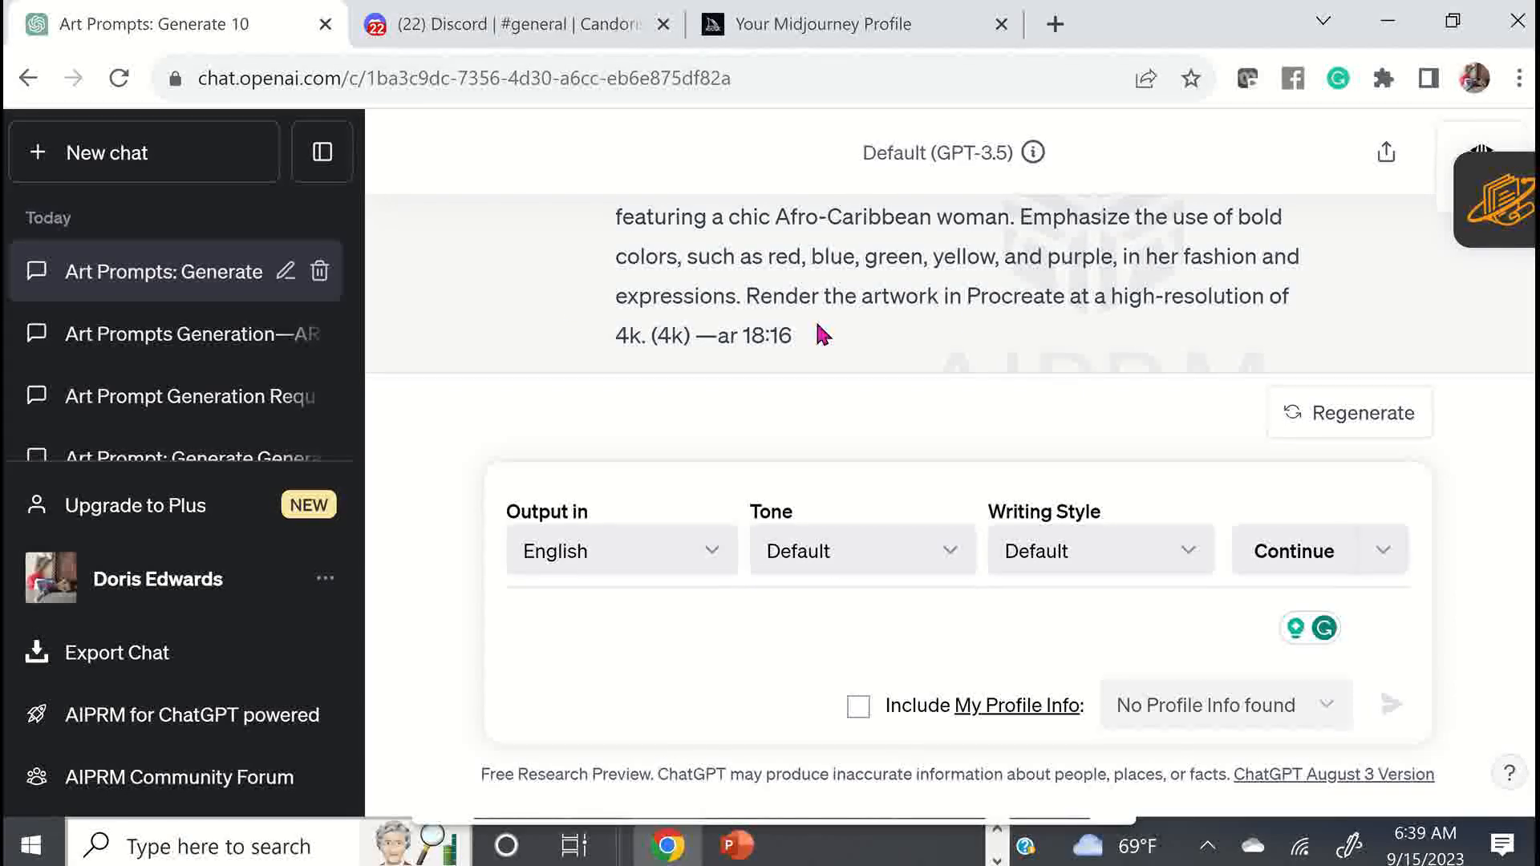
scroll(847, 313, up, 5)
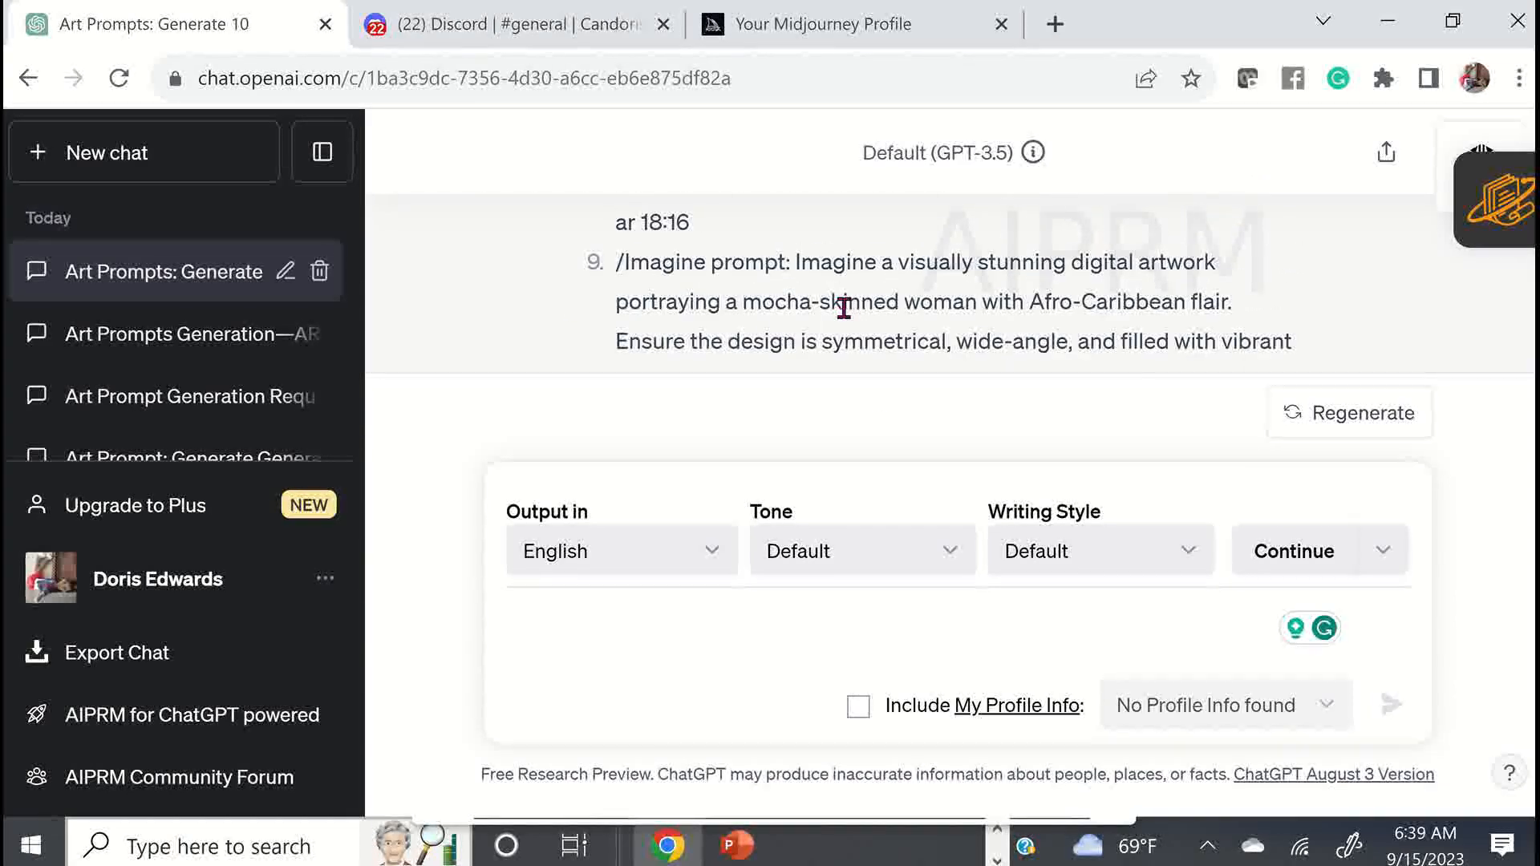
drag(728, 363, 615, 206)
right_click(697, 229)
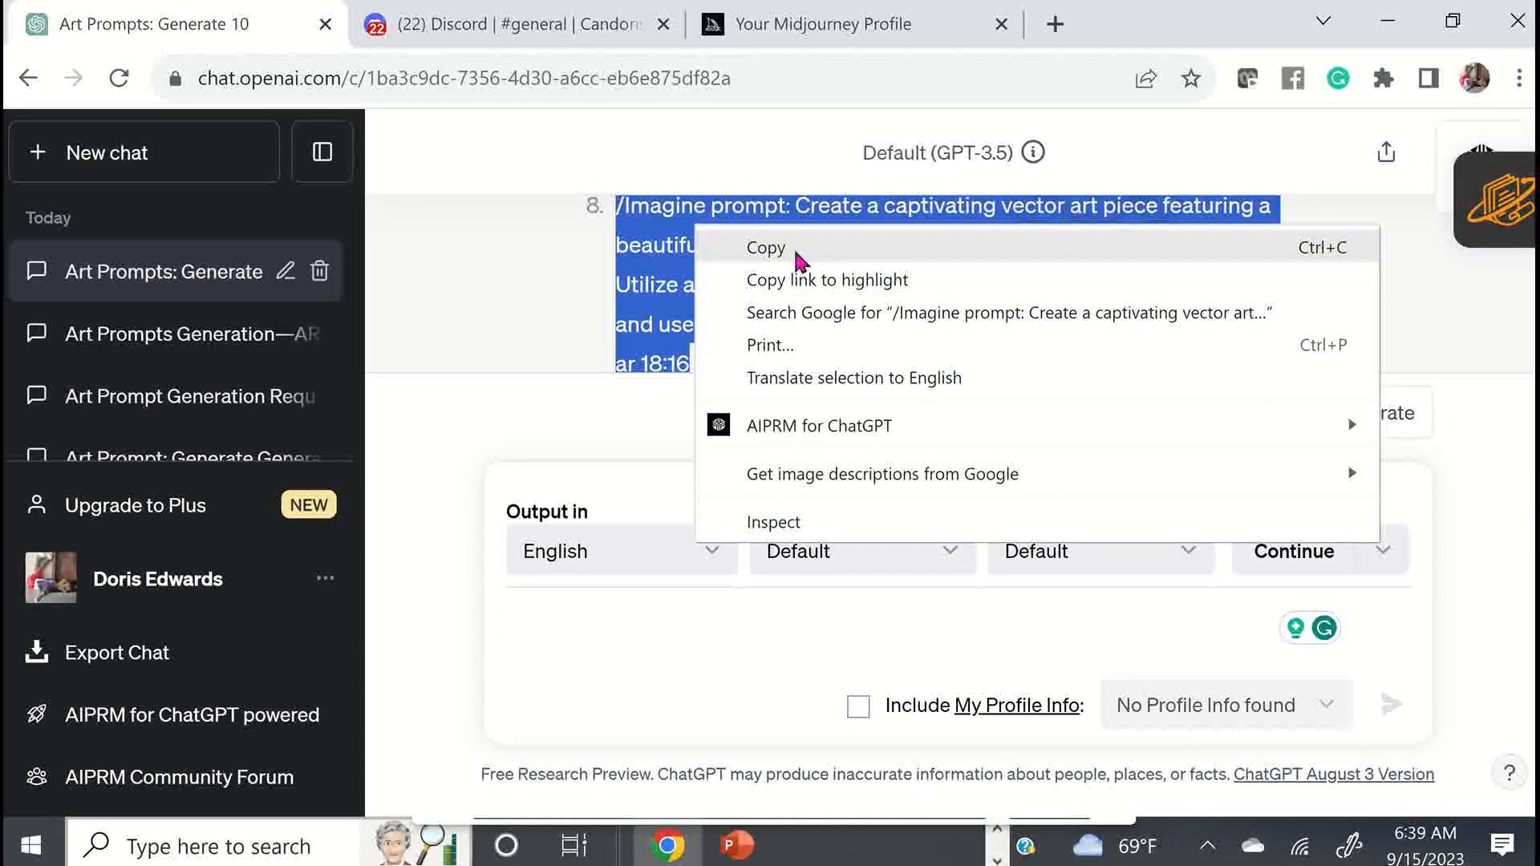
click(766, 248)
Switch to Discord and try to submit the copied vector art prompt in the #general channel
key(ctrl+Tab)
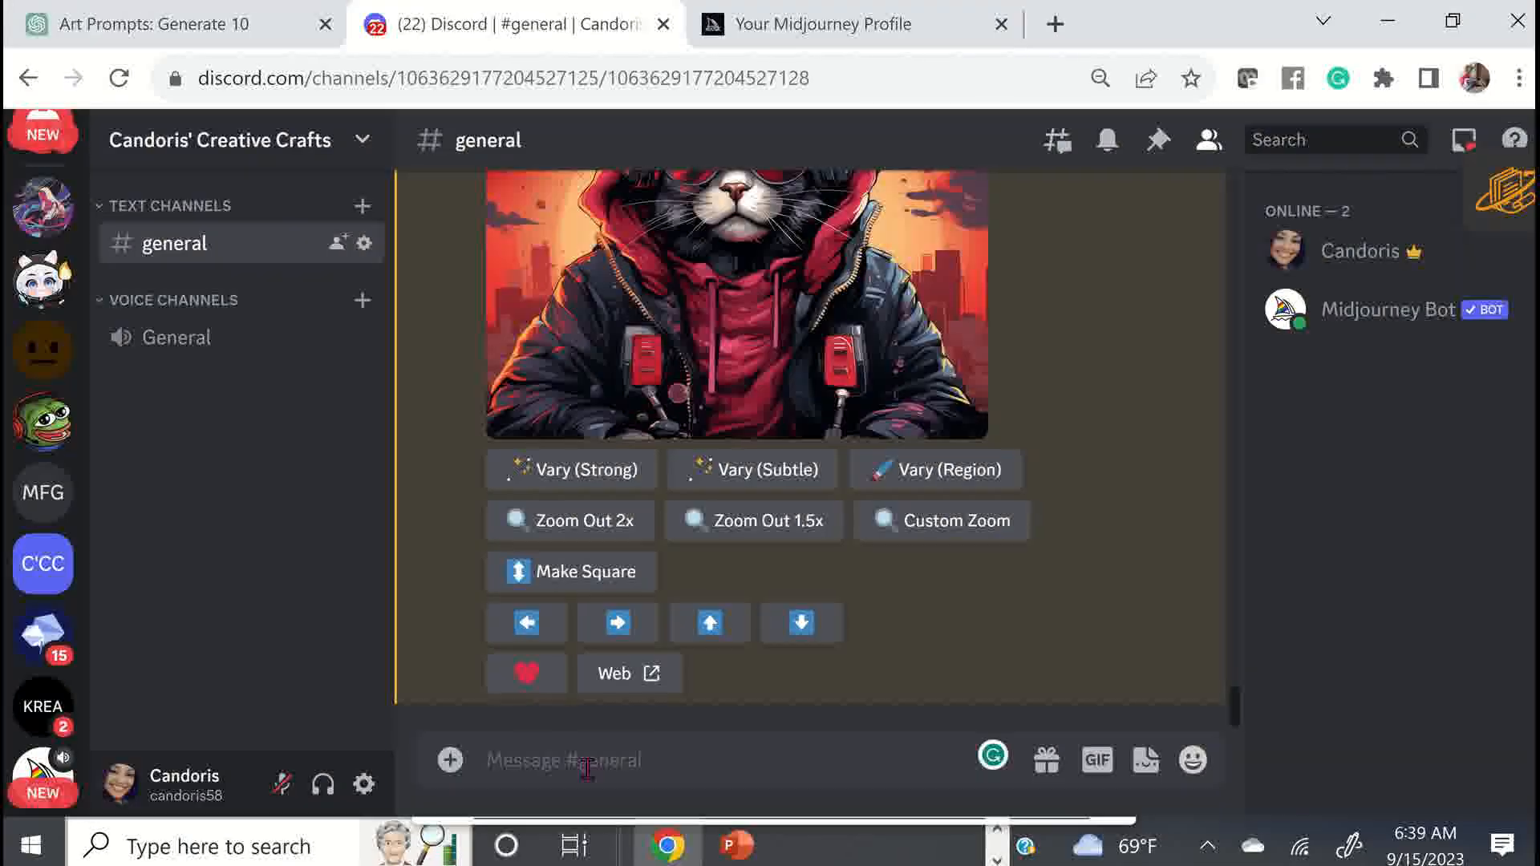
click(609, 756)
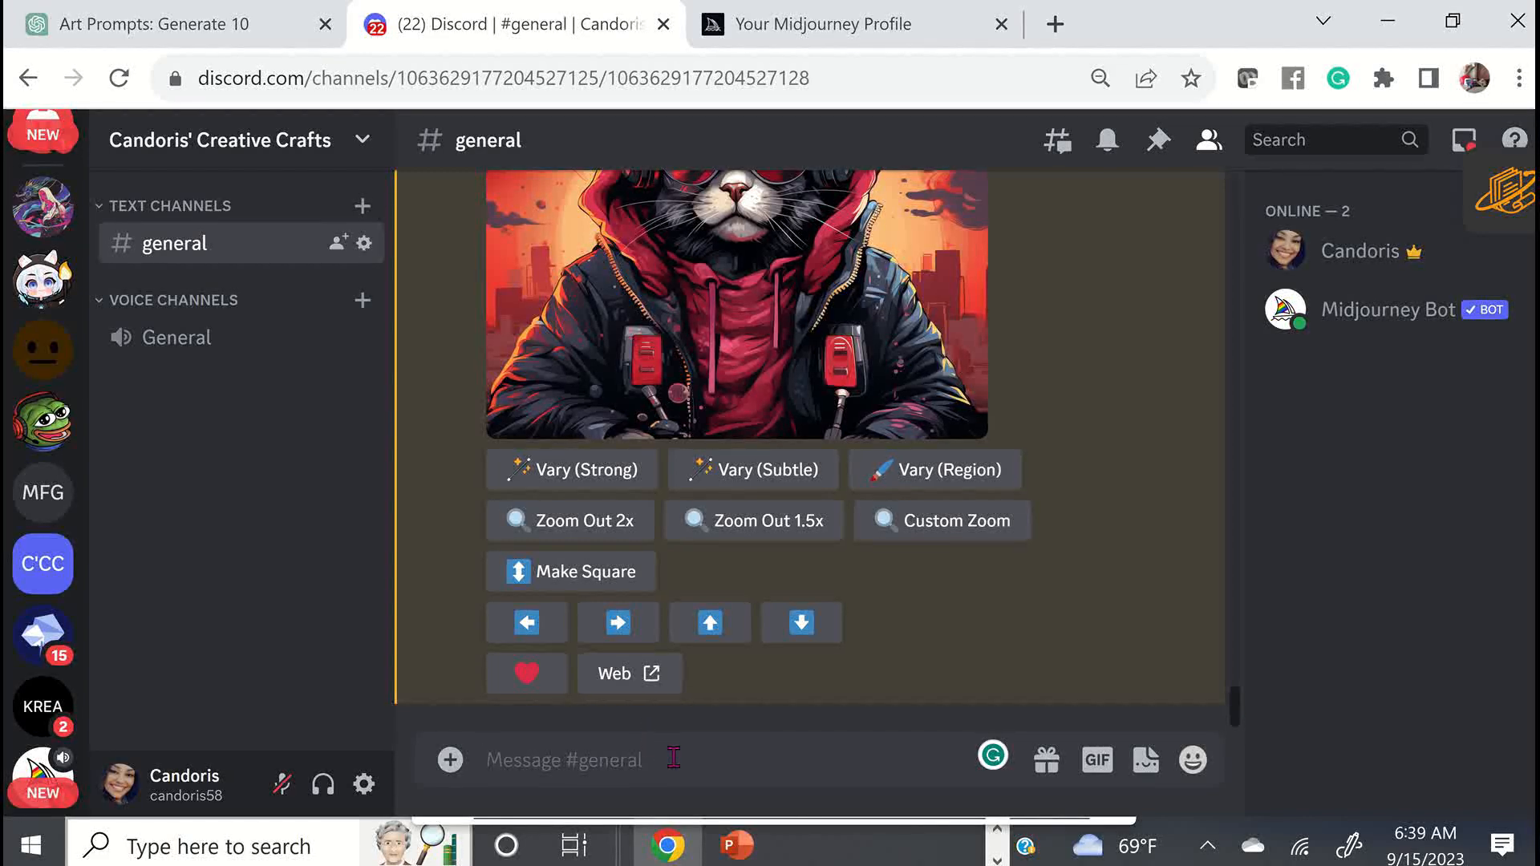
key(ctrl+v)
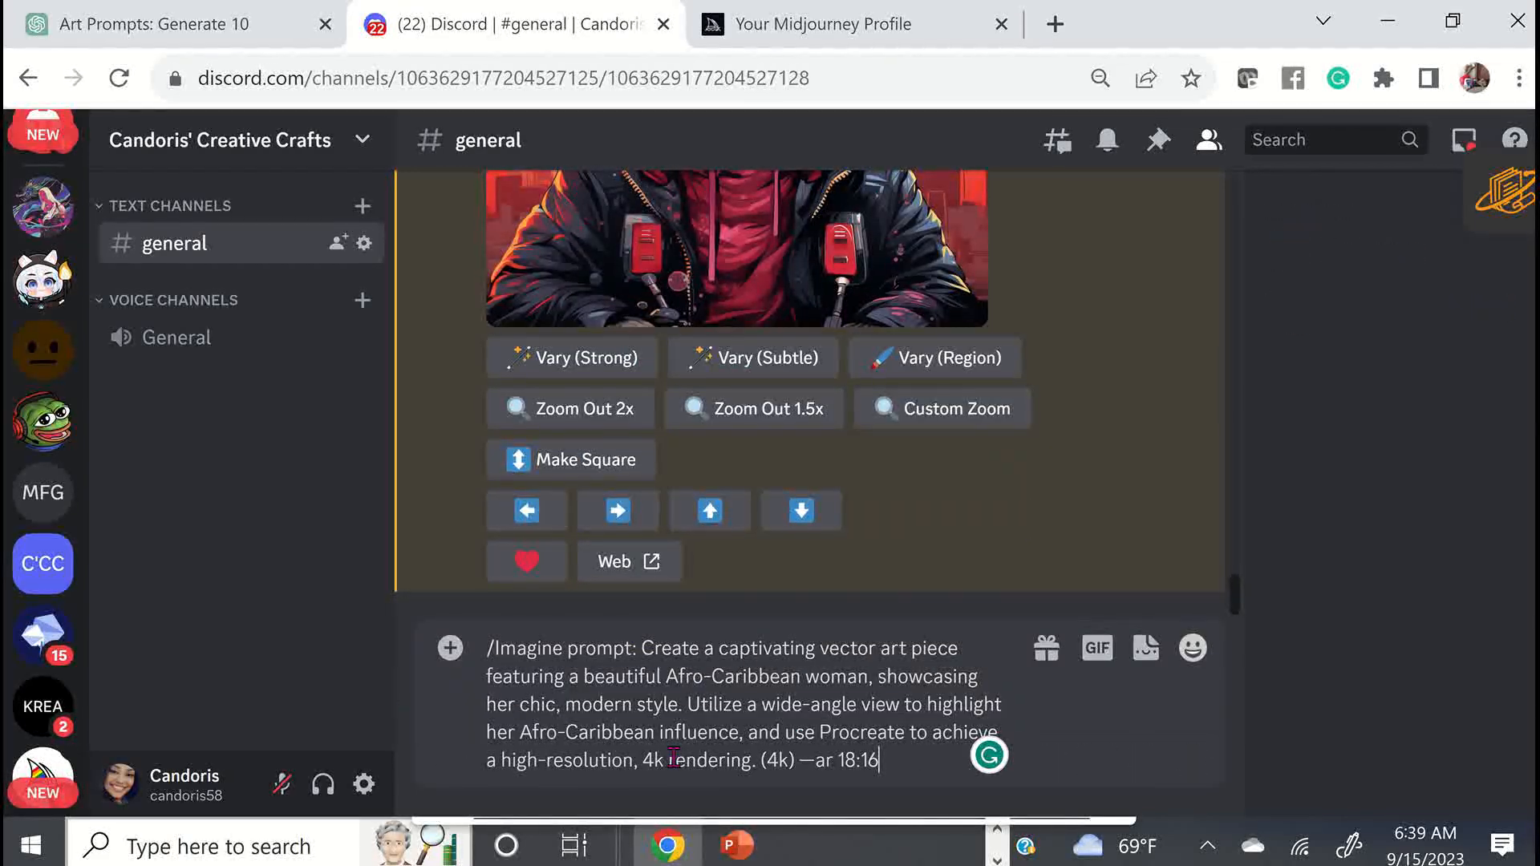
key(Return)
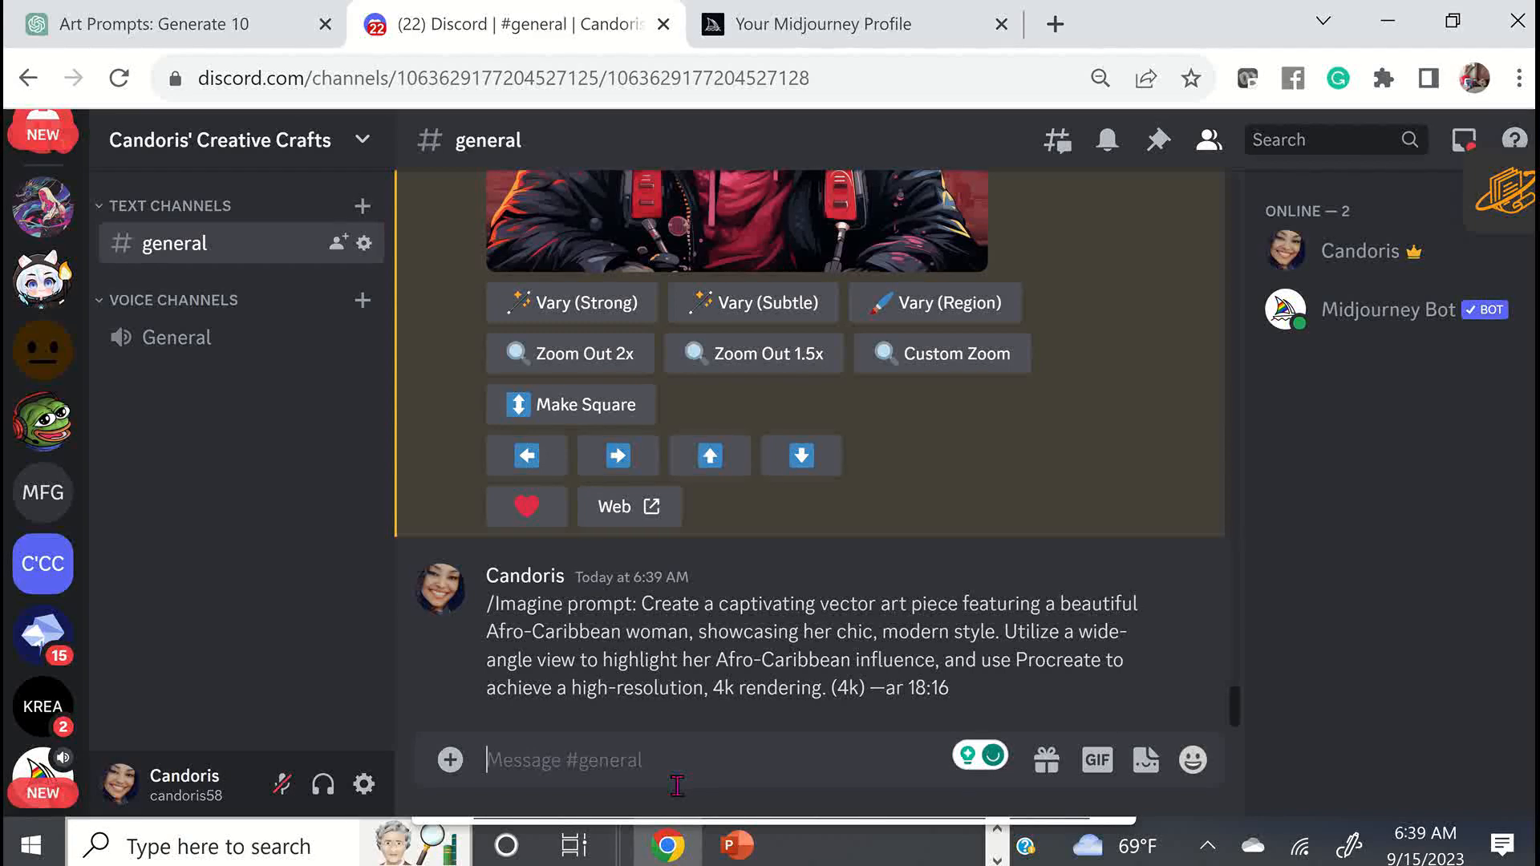
Run Midjourney's /imagine command with the copied vector art prompt in the #general channel
key(ctrl+v)
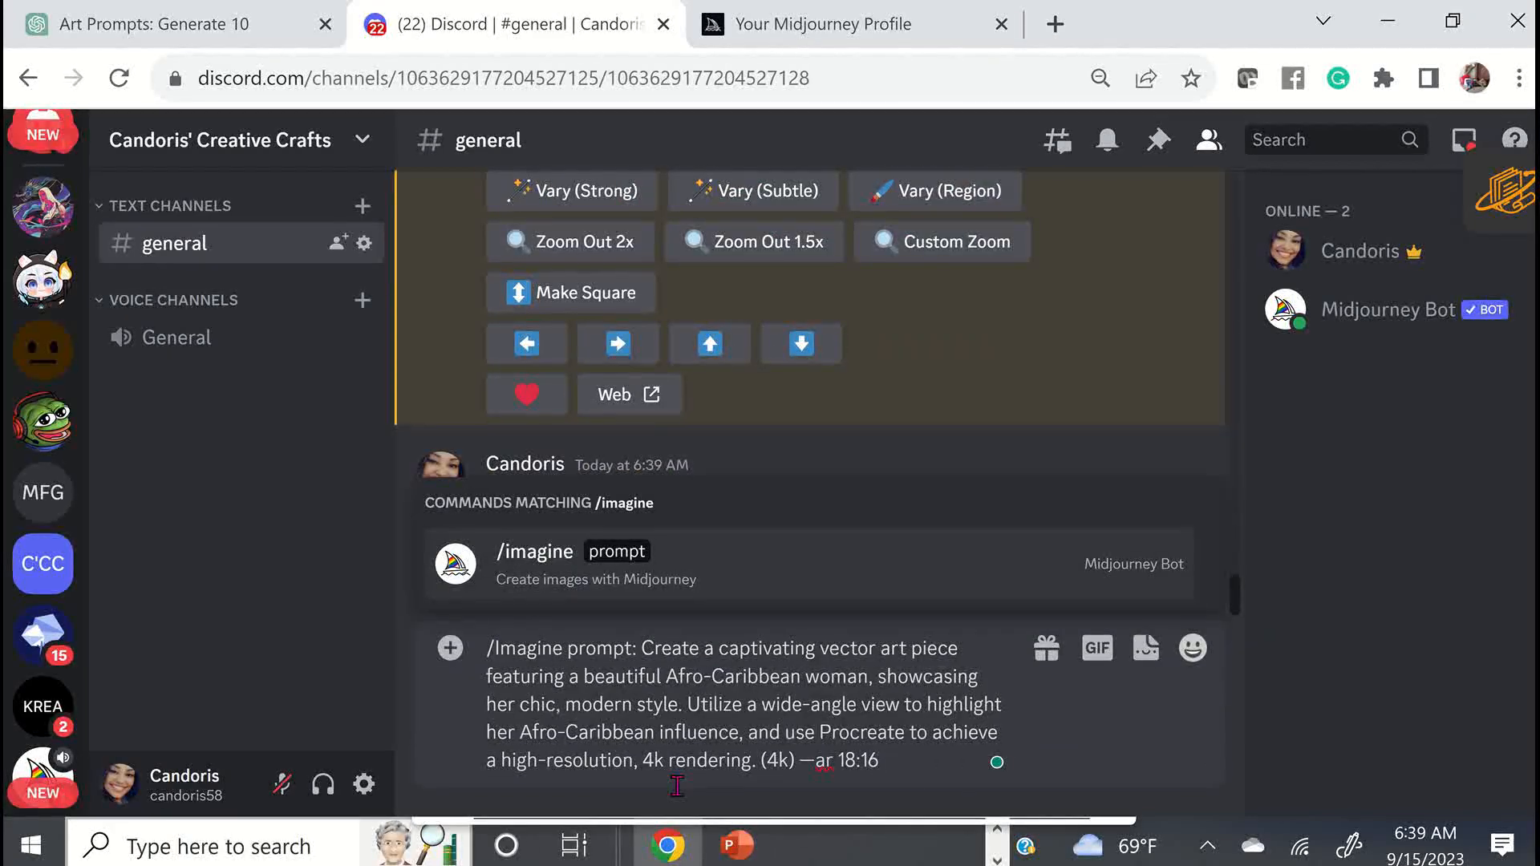
key(Return)
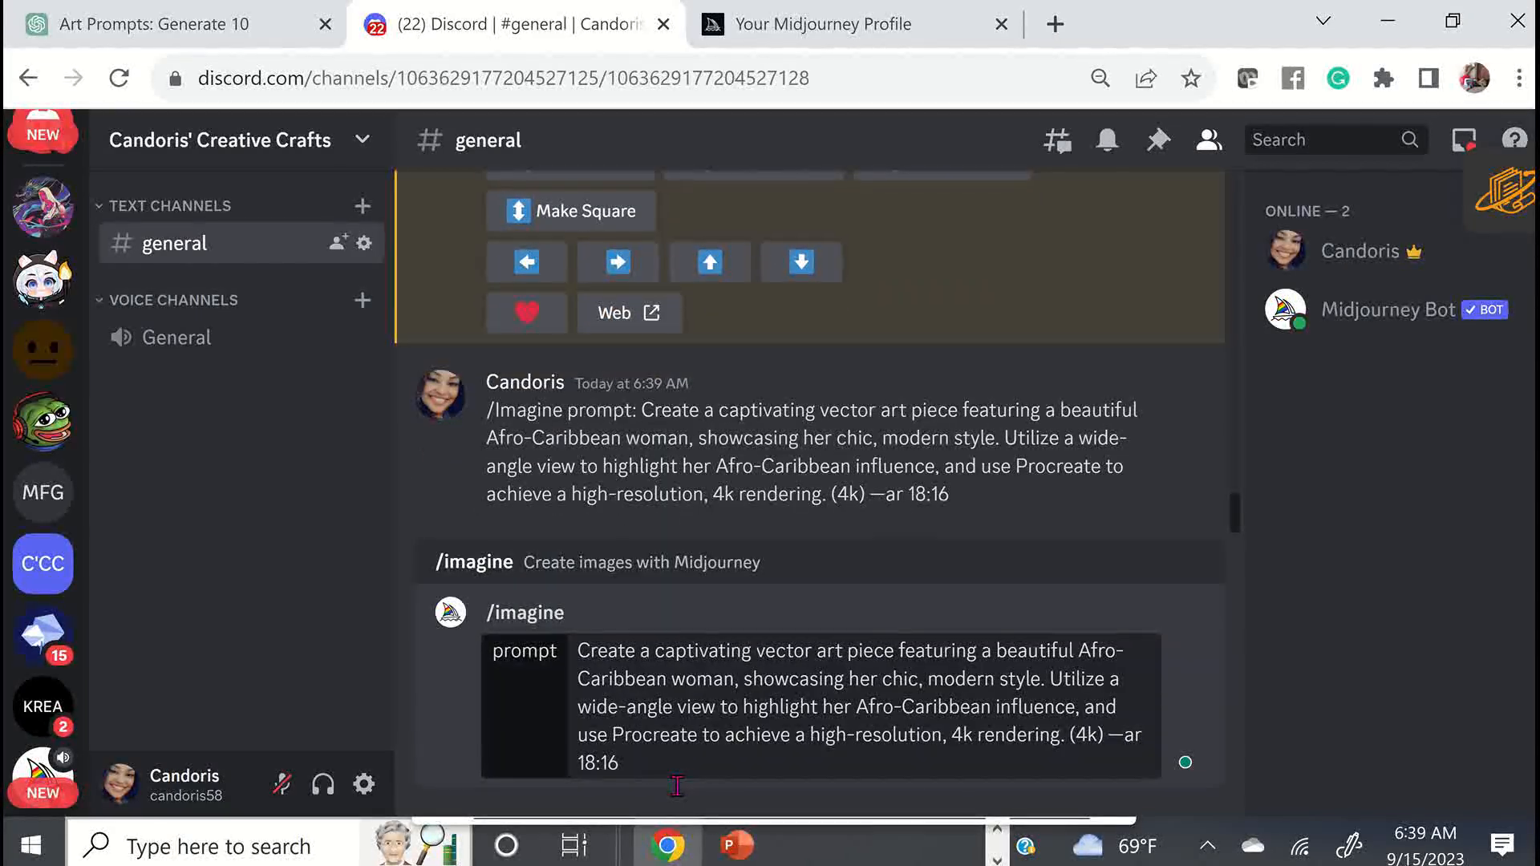
key(Return)
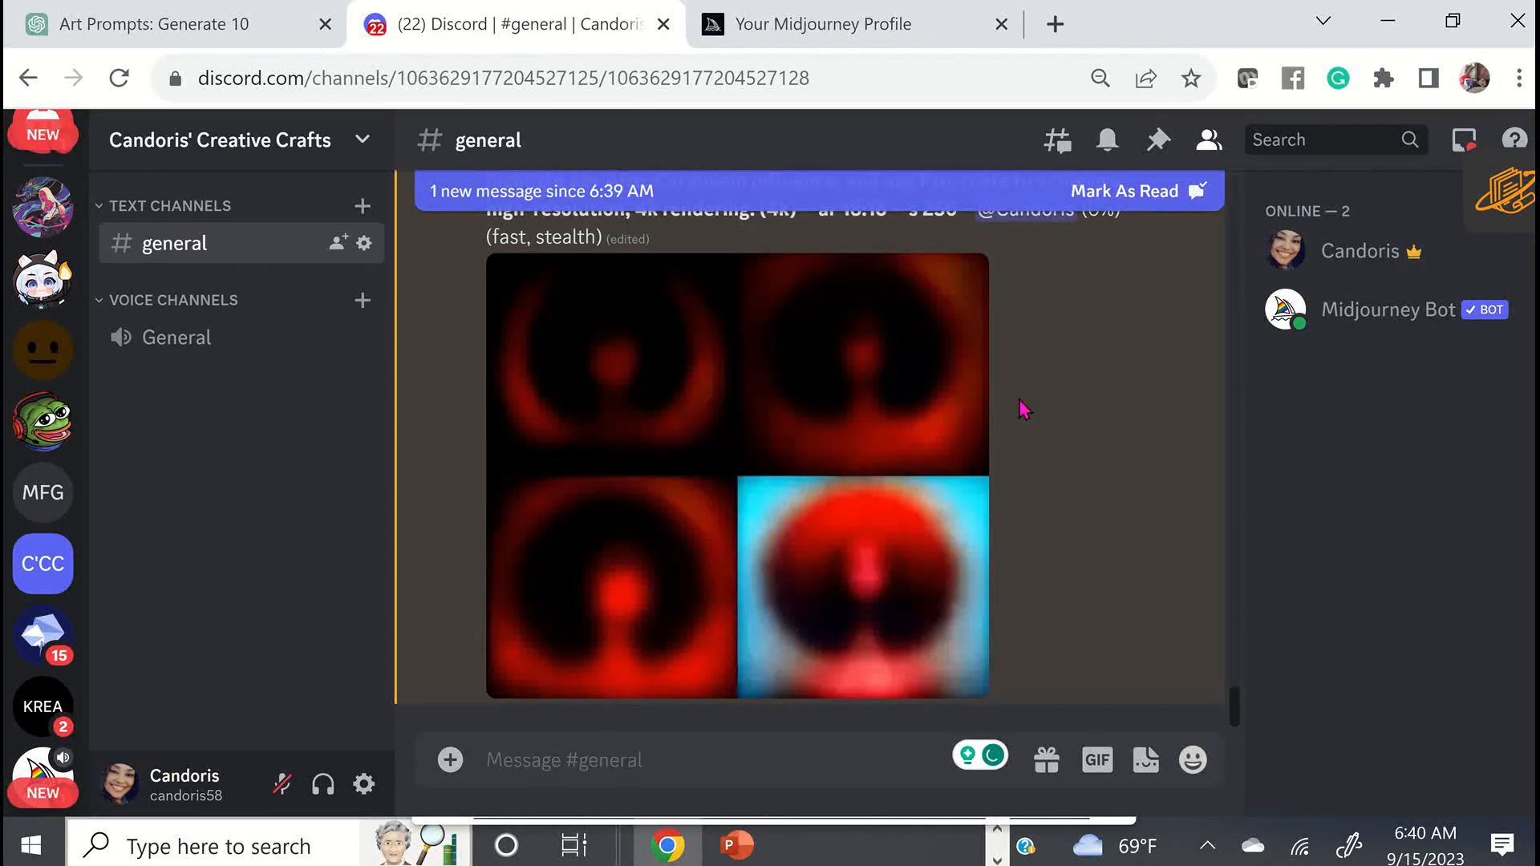
Upscale the third and fourth images of the generated Afro-Caribbean woman grid and view the upscaled results
scroll(1026, 410, up, 2)
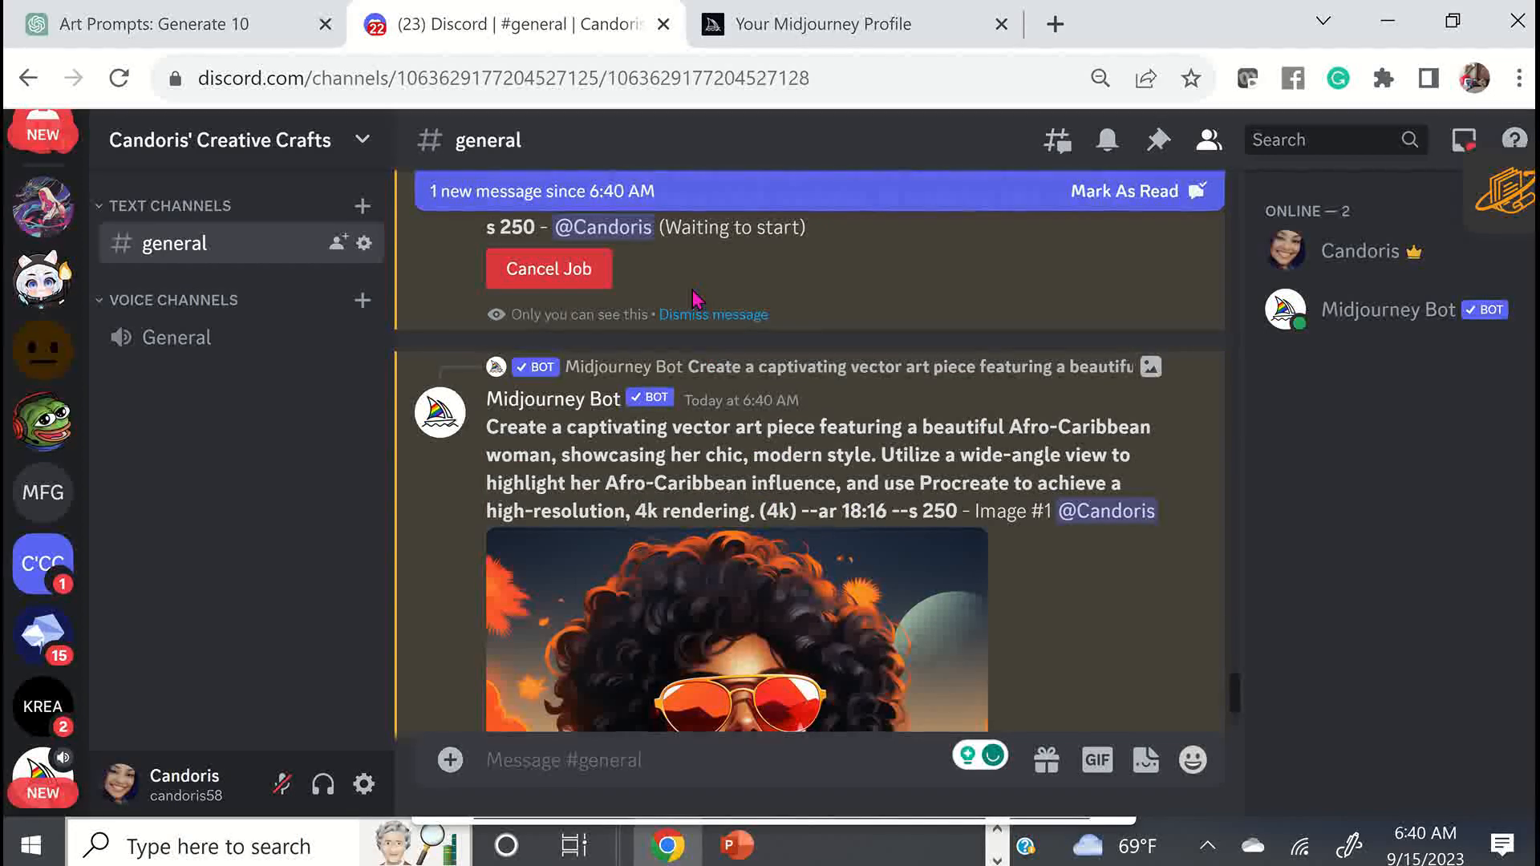
scroll(694, 299, up, 3)
click(706, 532)
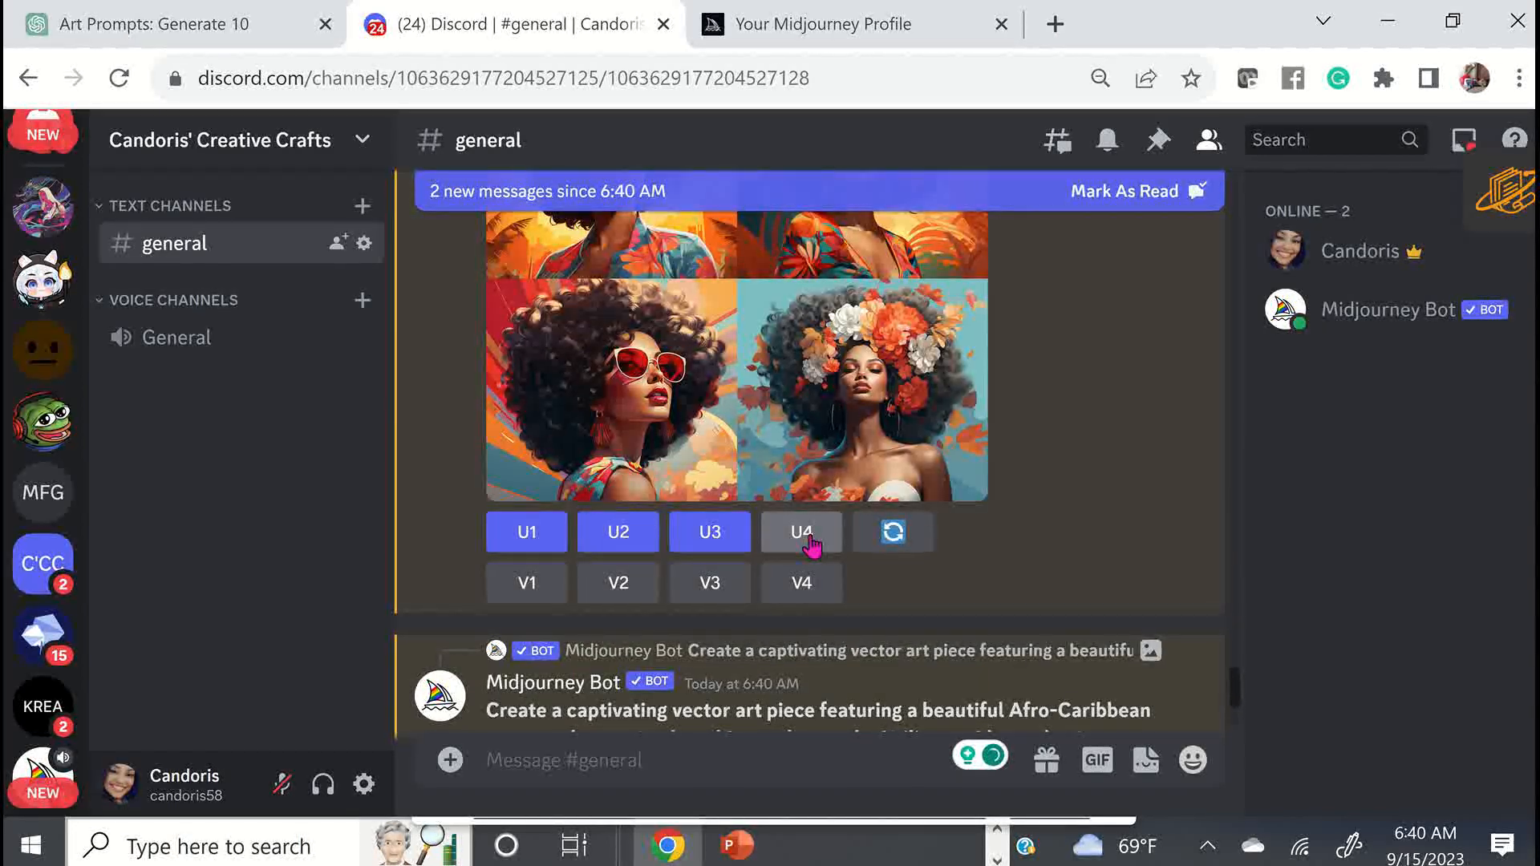
click(805, 534)
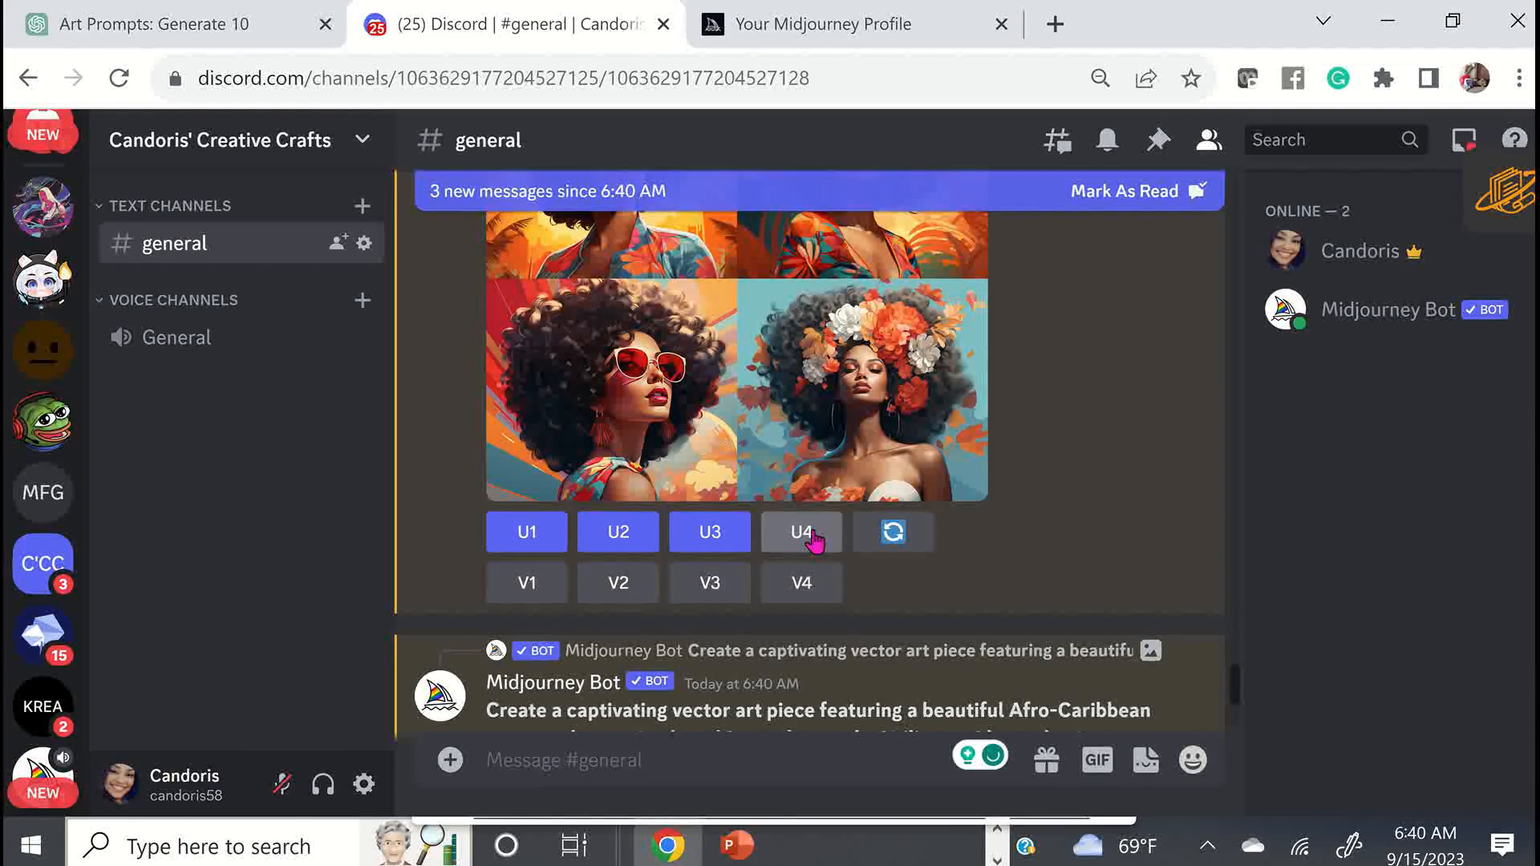
scroll(812, 539, down, 6)
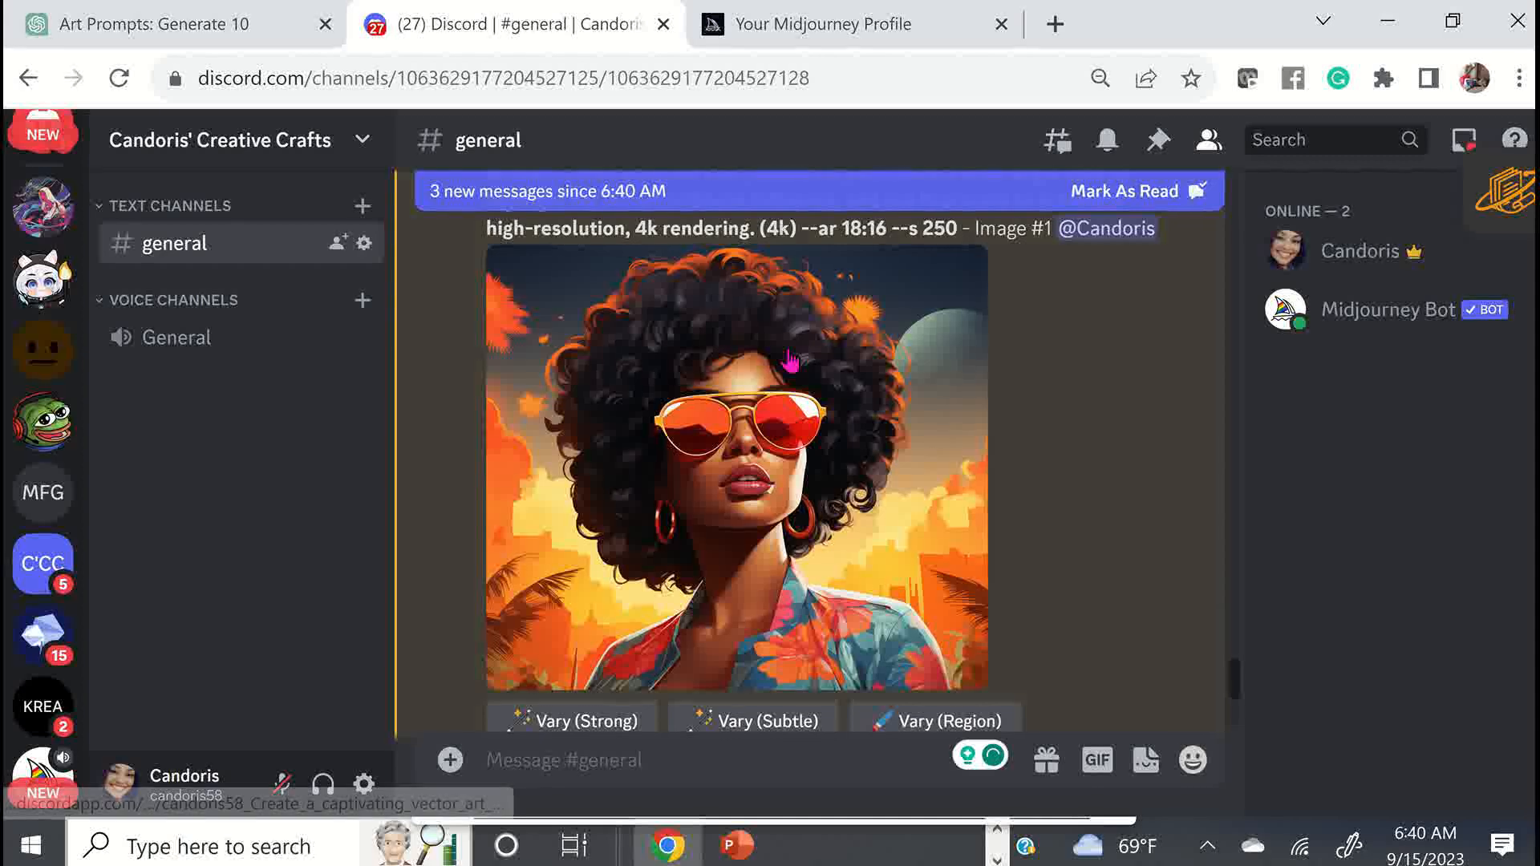
Open upscaled Image #1, the woman in orange aviator sunglasses, full size in the browser, then return to the channel
click(788, 357)
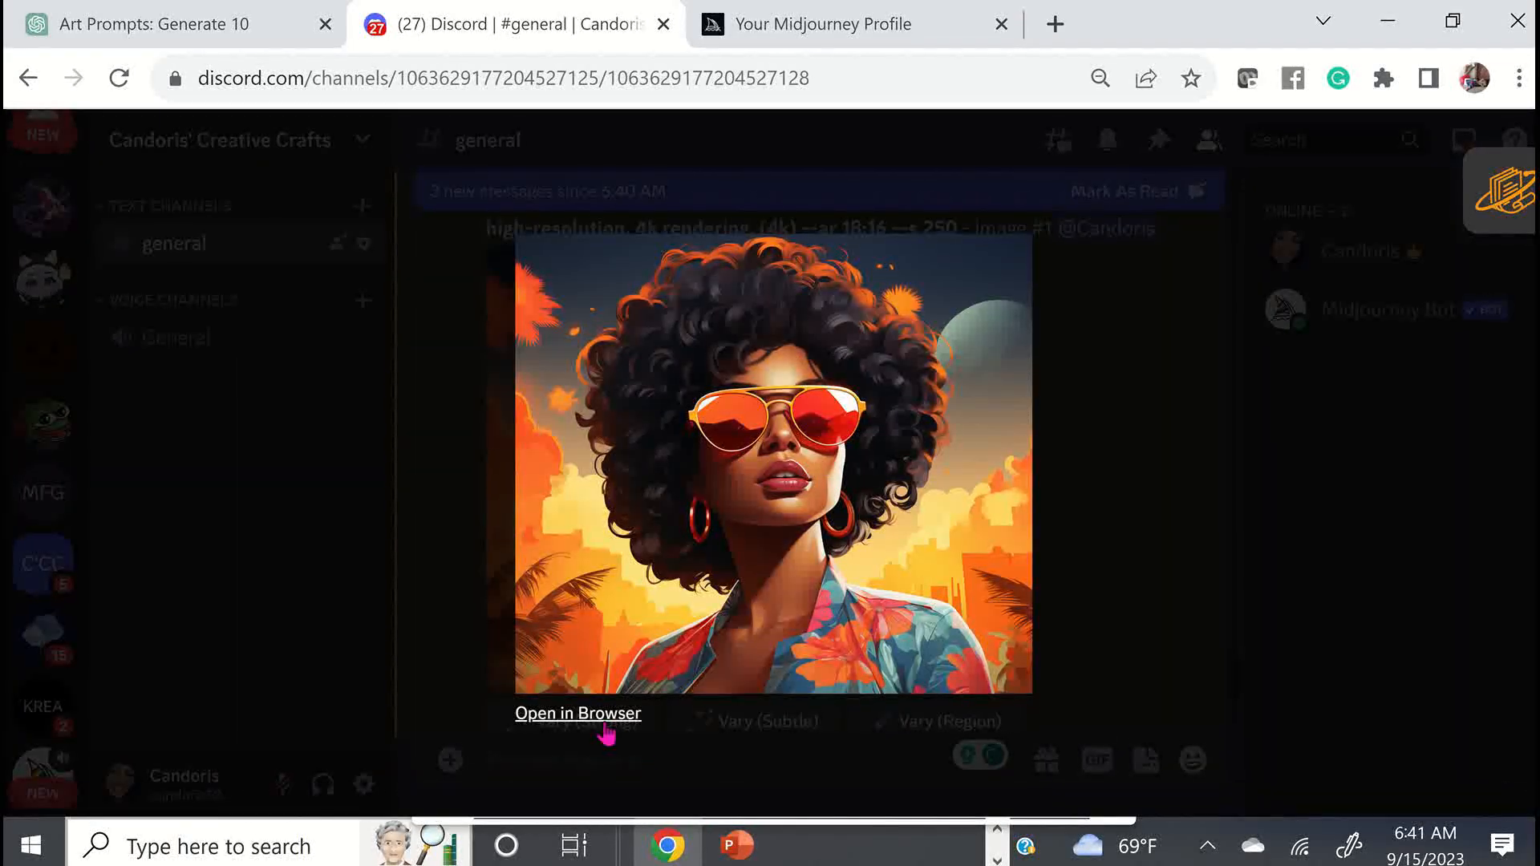
click(577, 716)
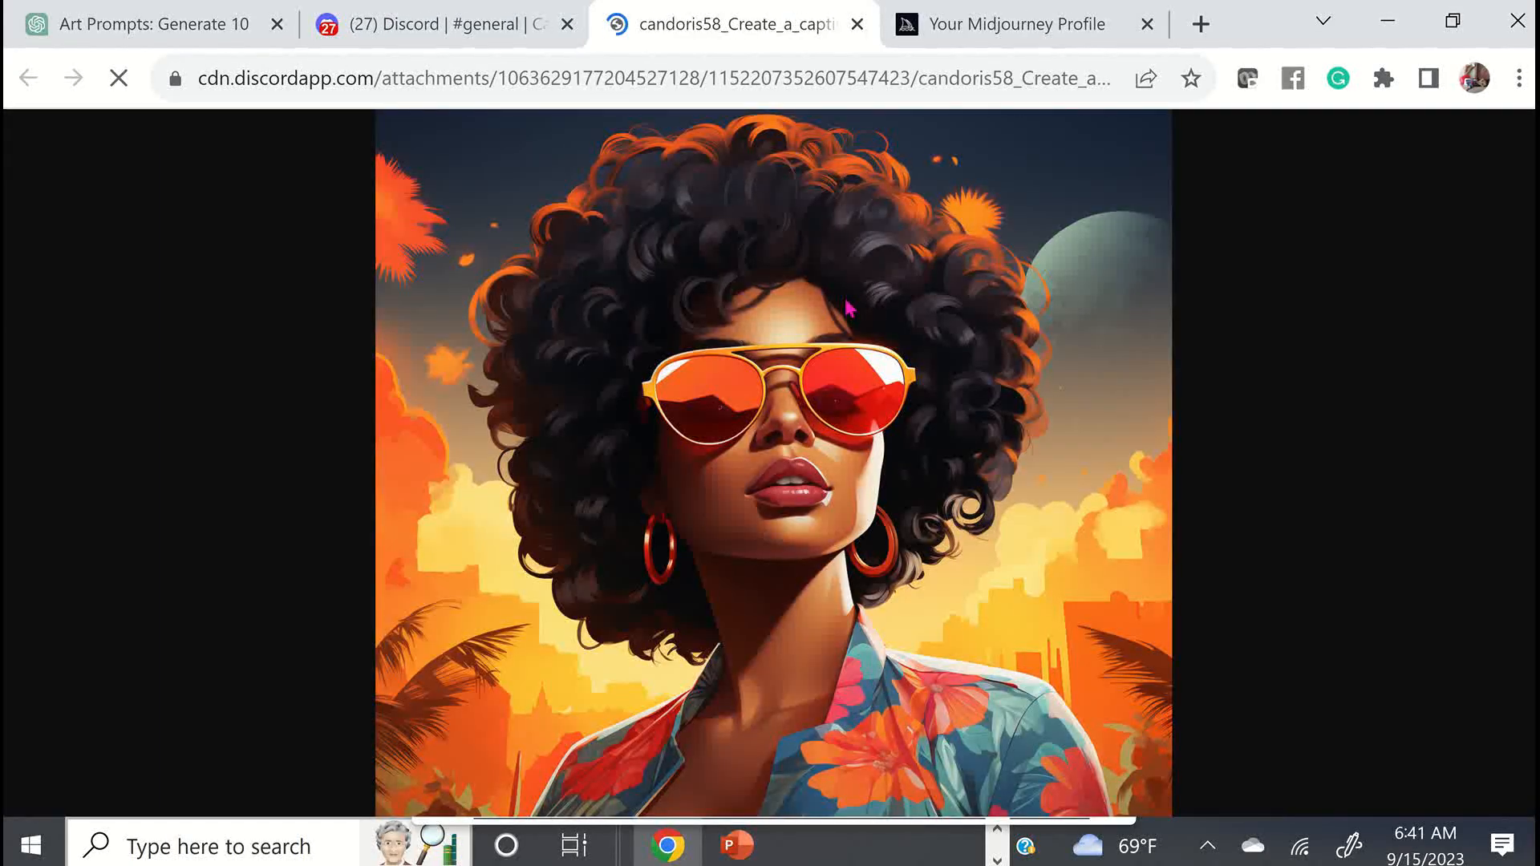
right_click(822, 218)
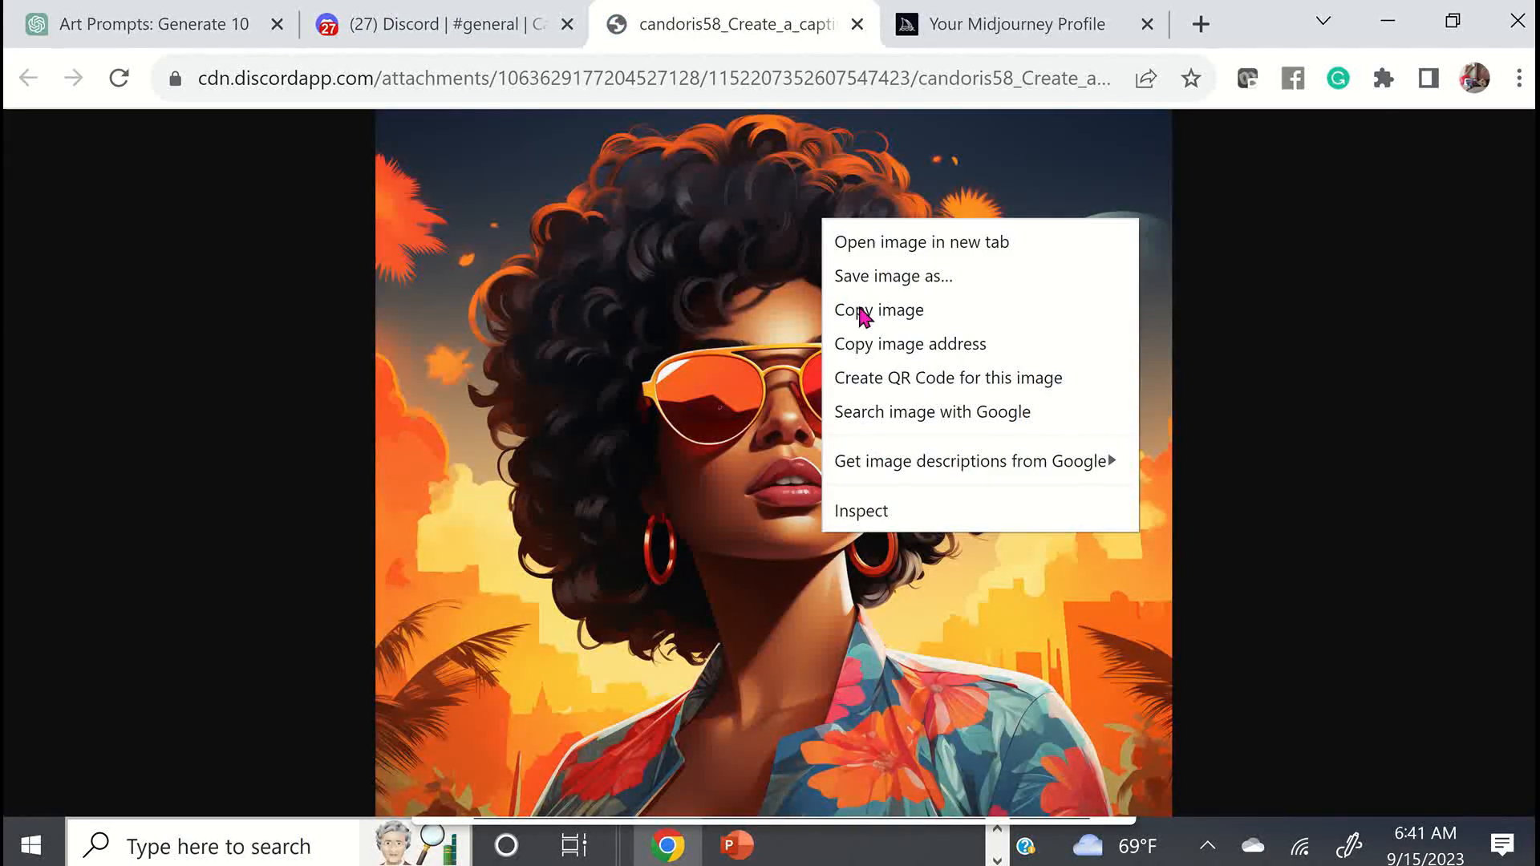
click(471, 274)
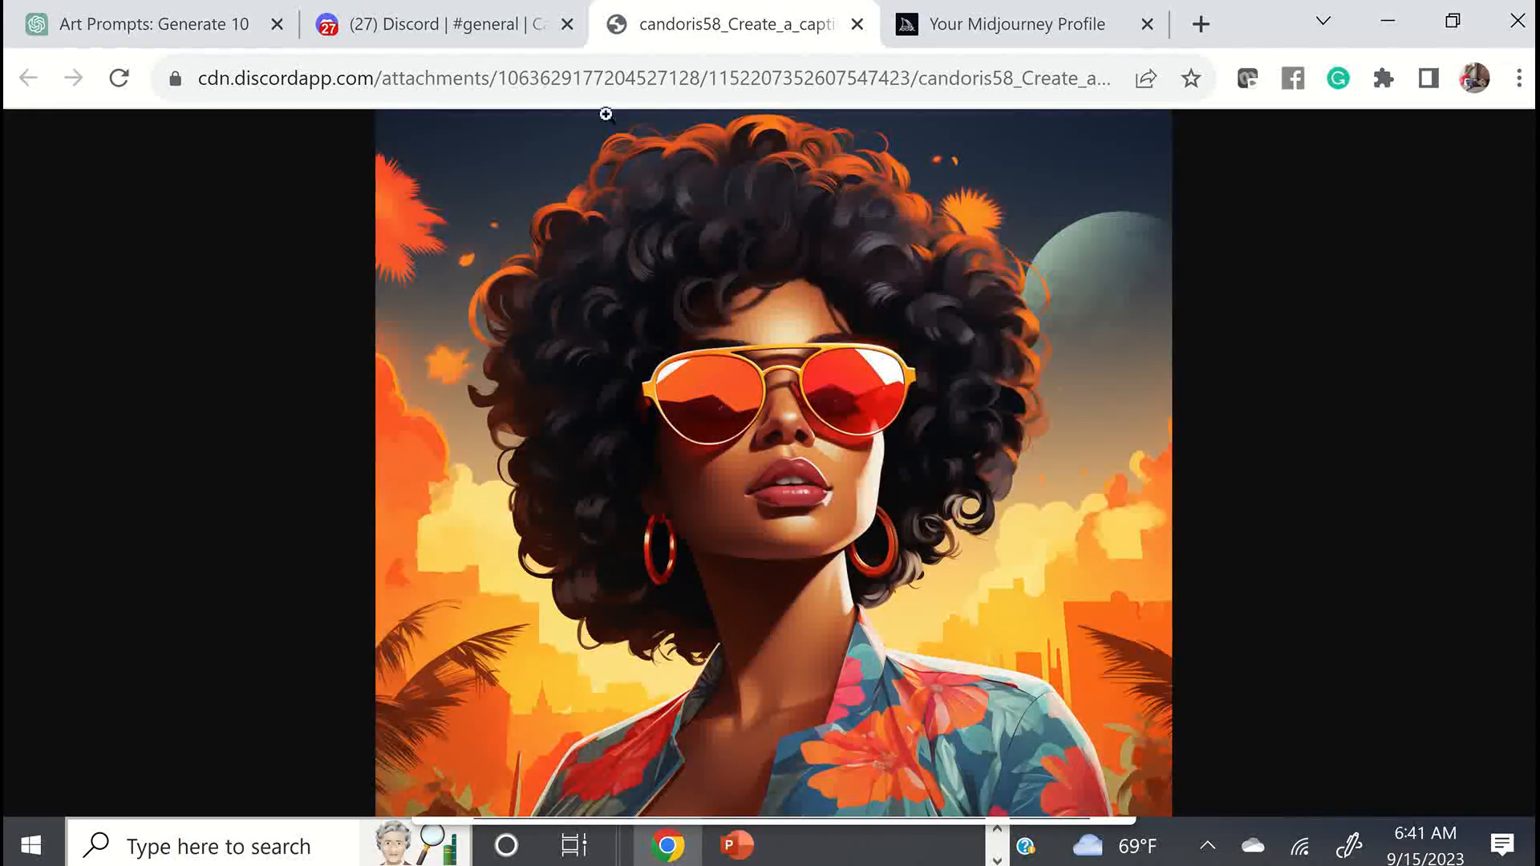
click(857, 24)
click(1074, 402)
Open upscaled Image #2, the woman in round teal sunglasses, full size in the browser, then close it
scroll(736, 434, down, 9)
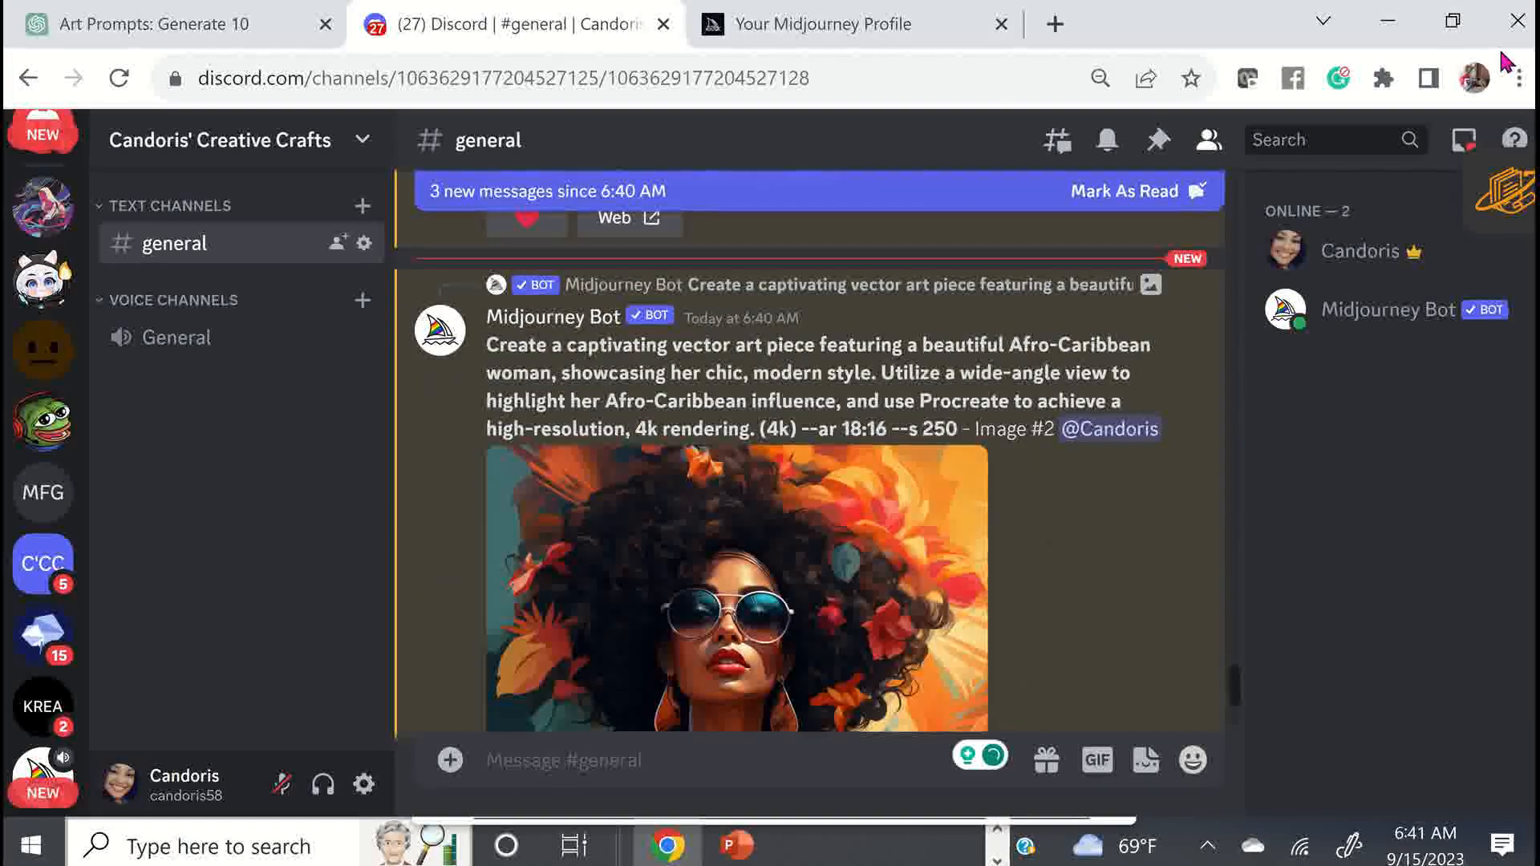
scroll(846, 510, down, 4)
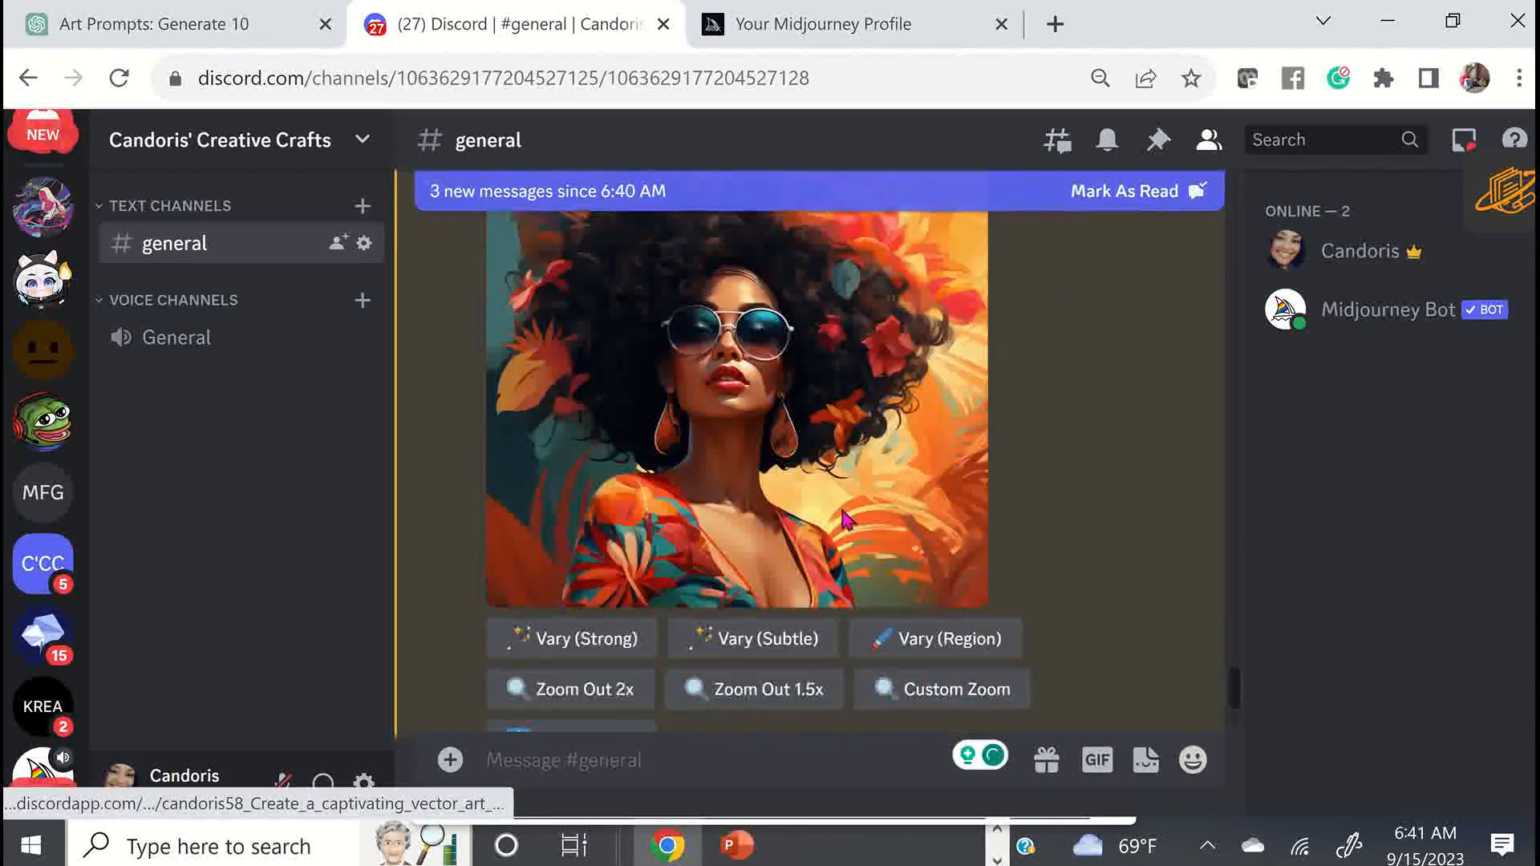
click(812, 365)
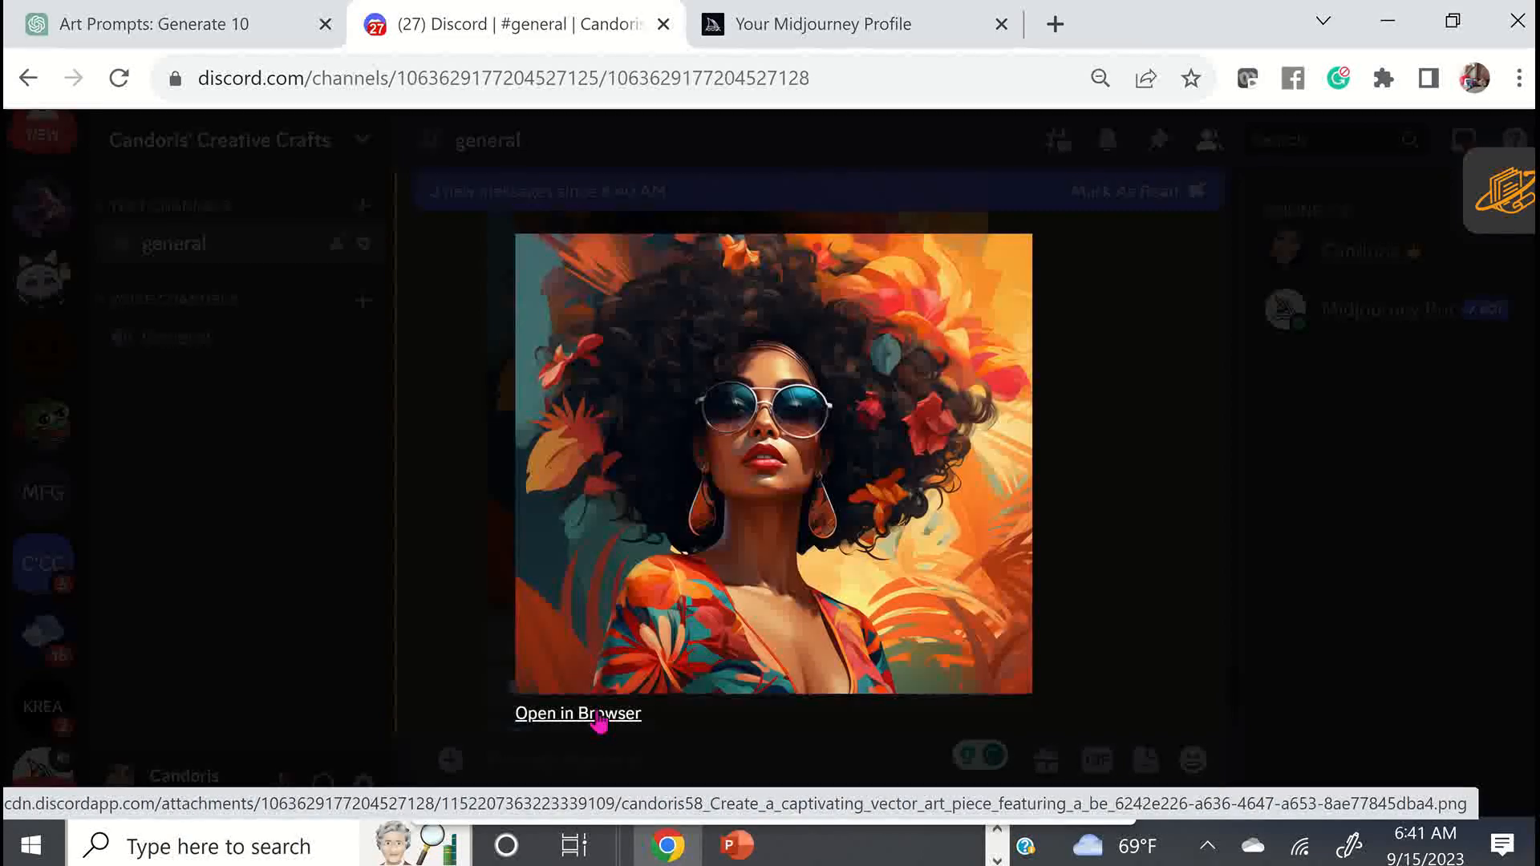
click(597, 716)
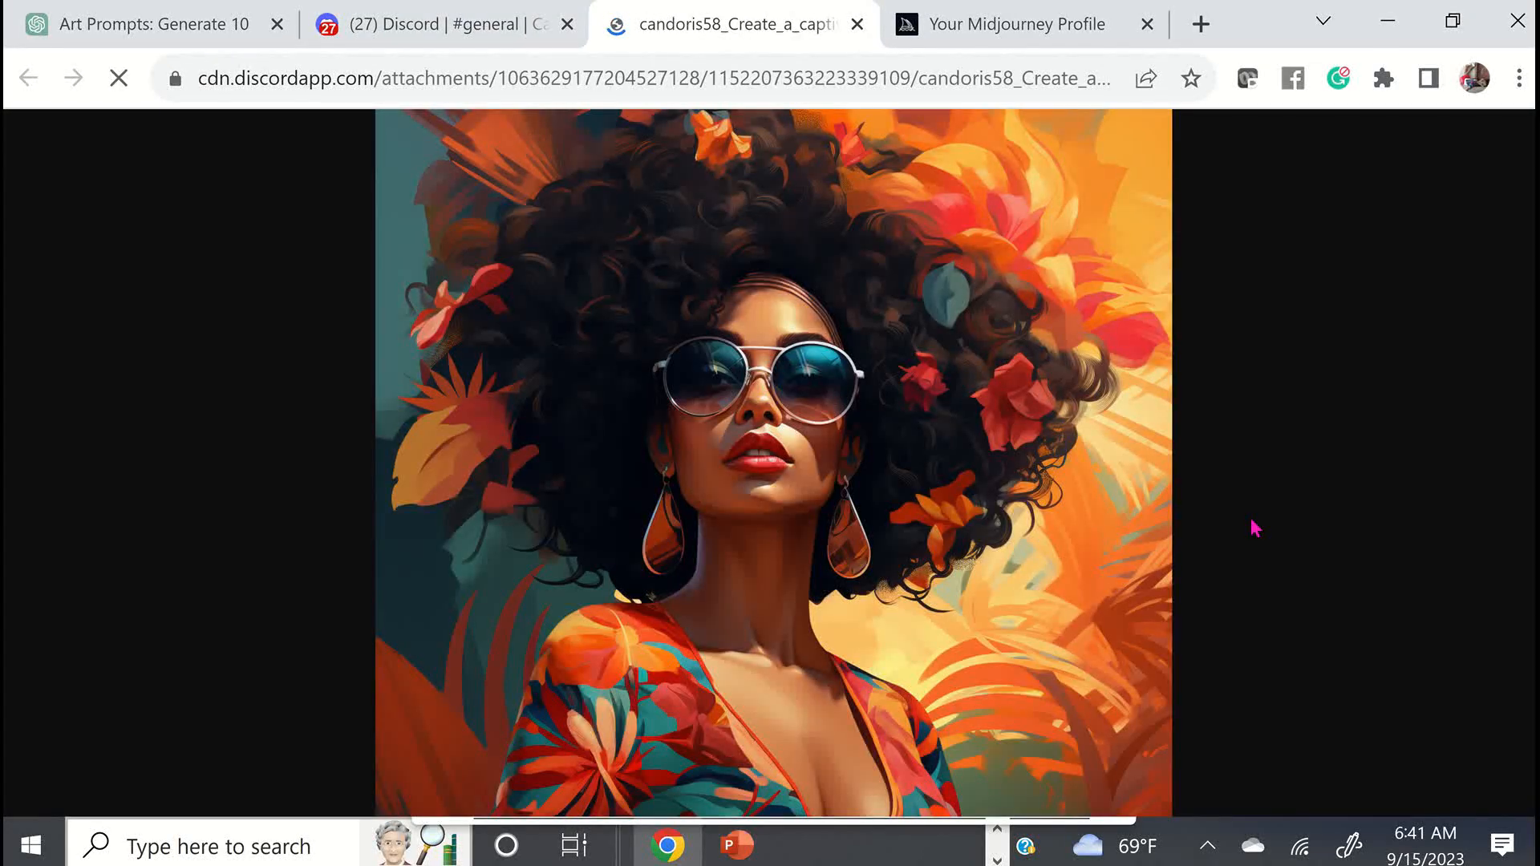
click(857, 24)
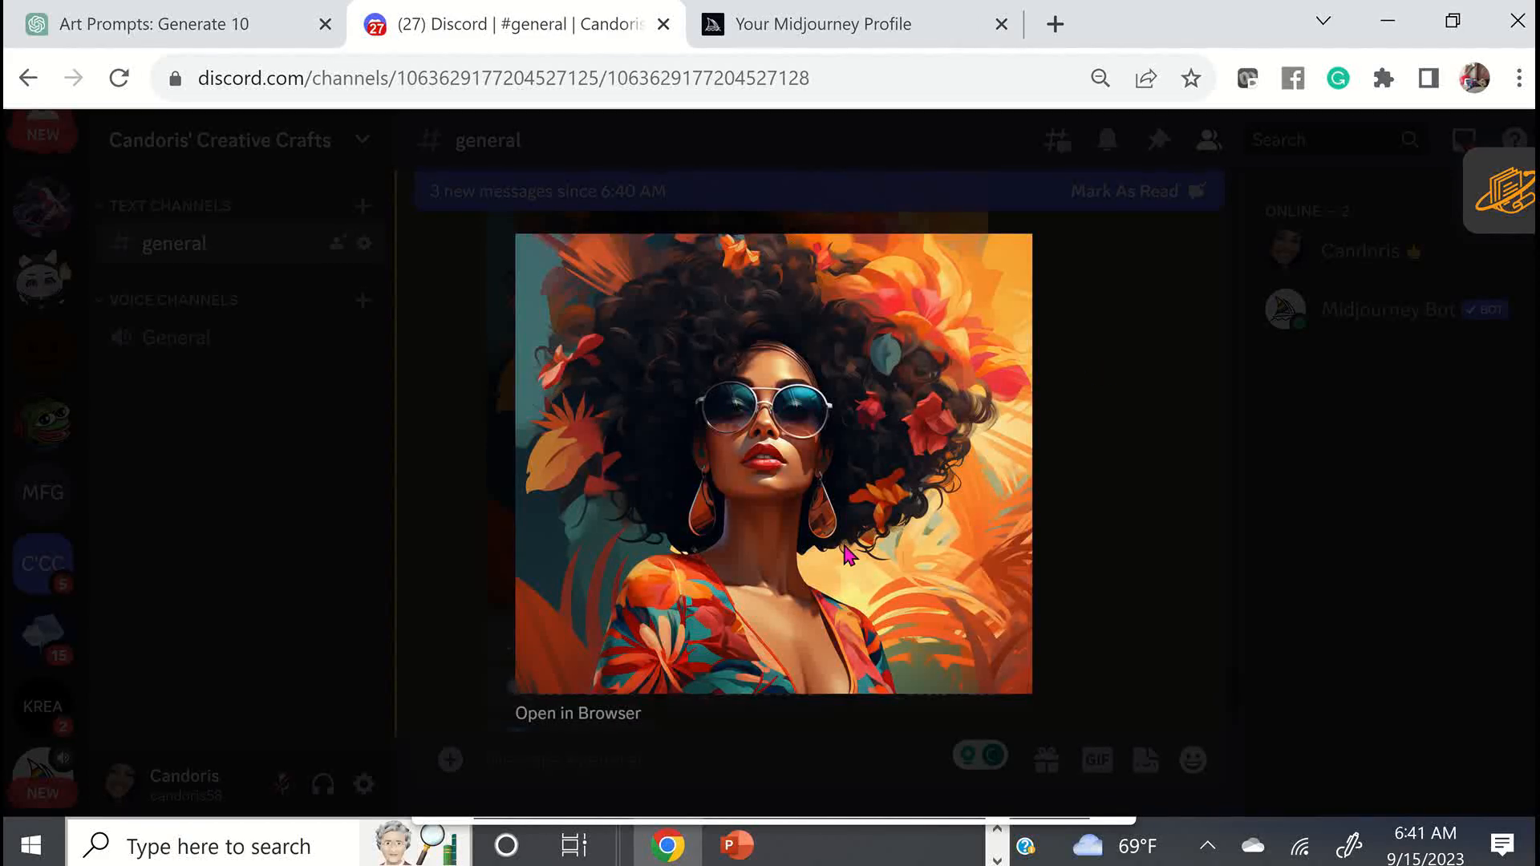
key(Escape)
View the upscaled image of the woman in white-framed red sunglasses full size in the browser, then close it
scroll(755, 525, down, 6)
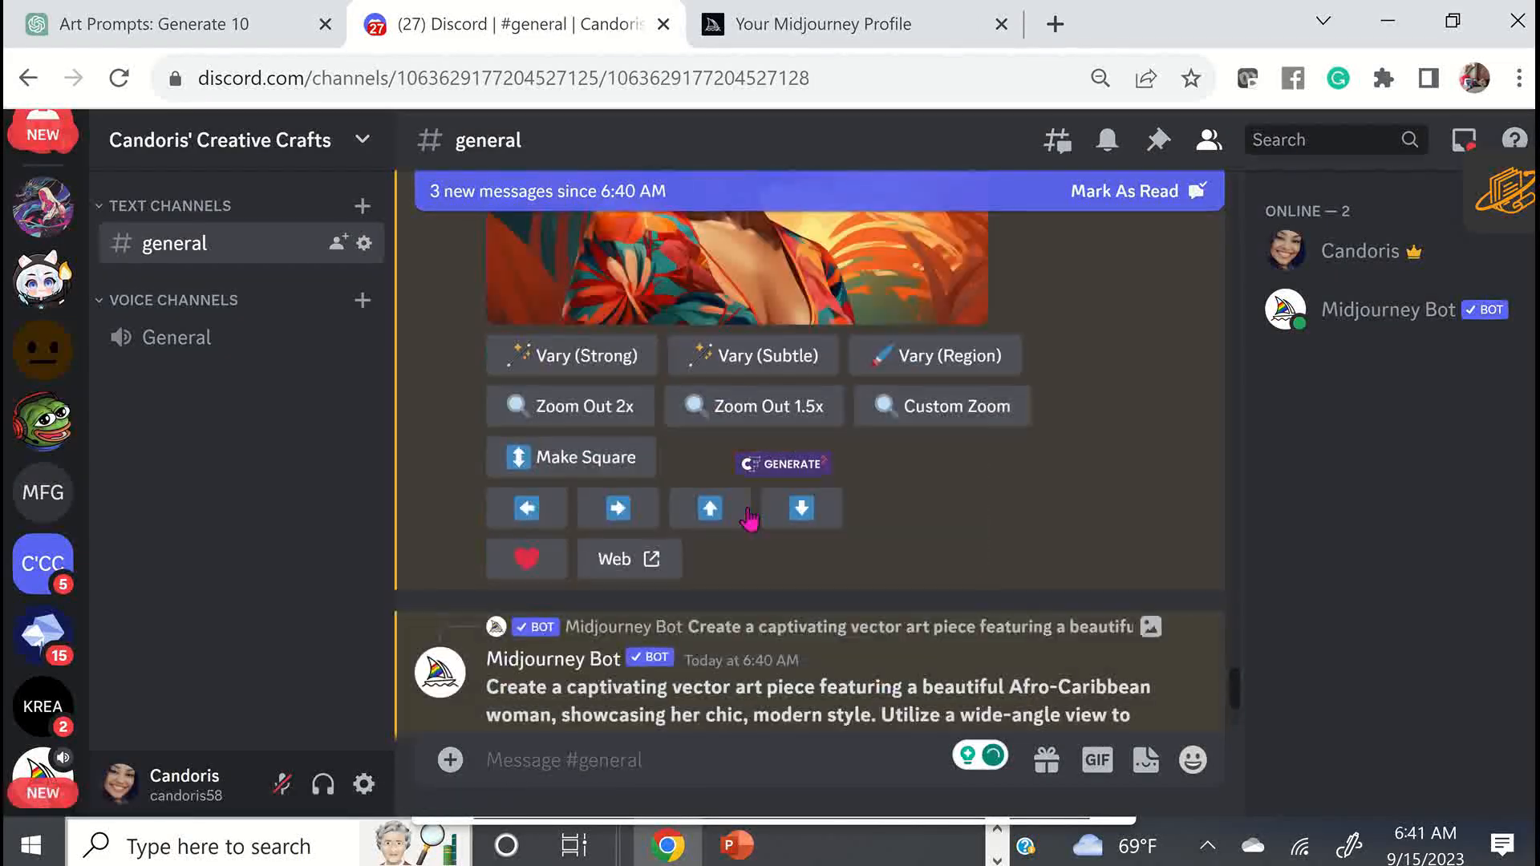
scroll(754, 525, down, 5)
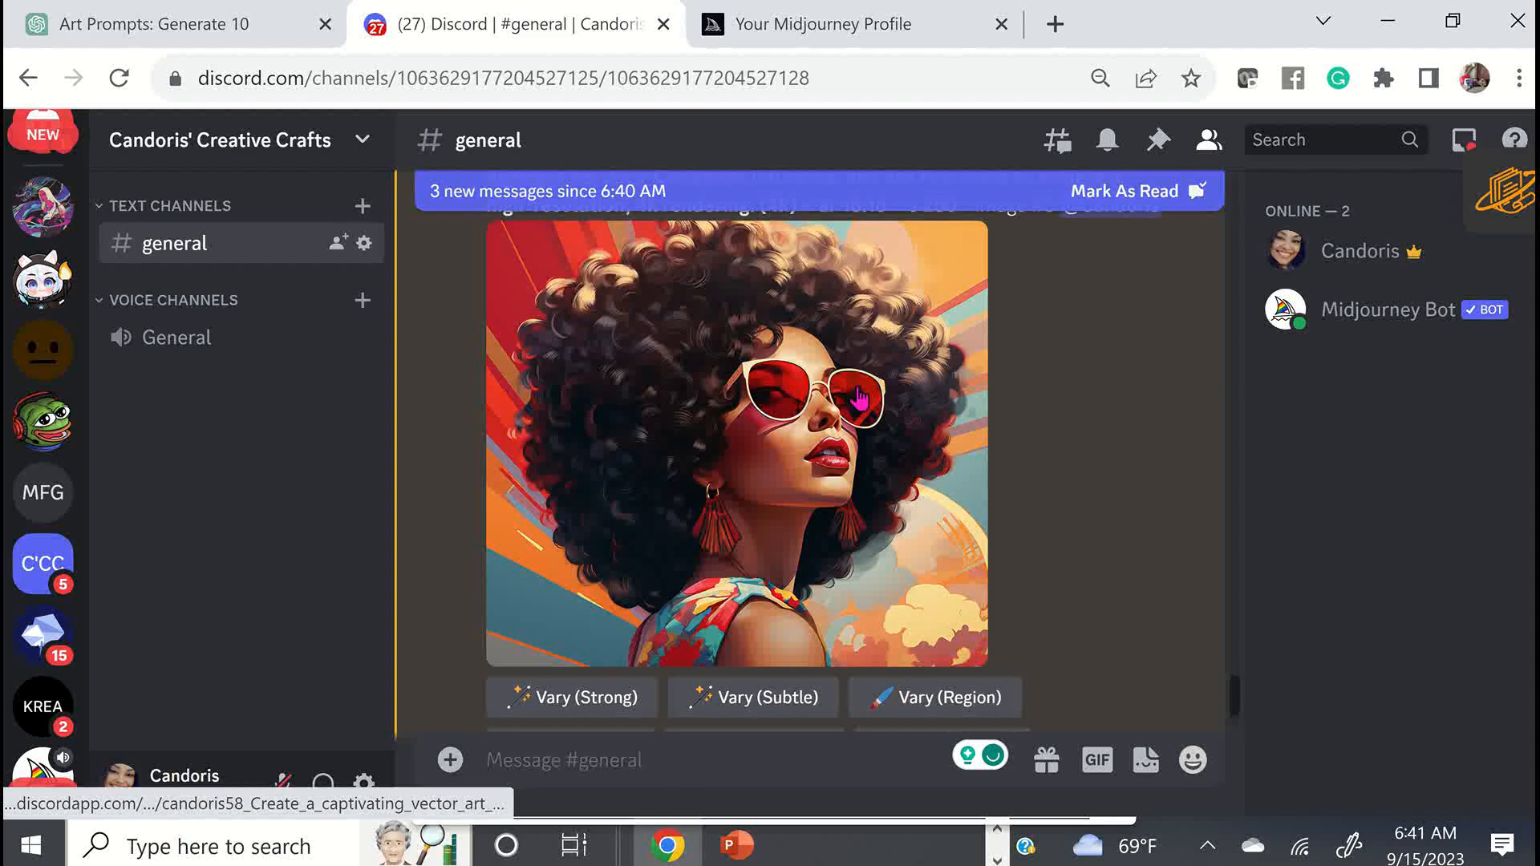
click(710, 651)
click(614, 714)
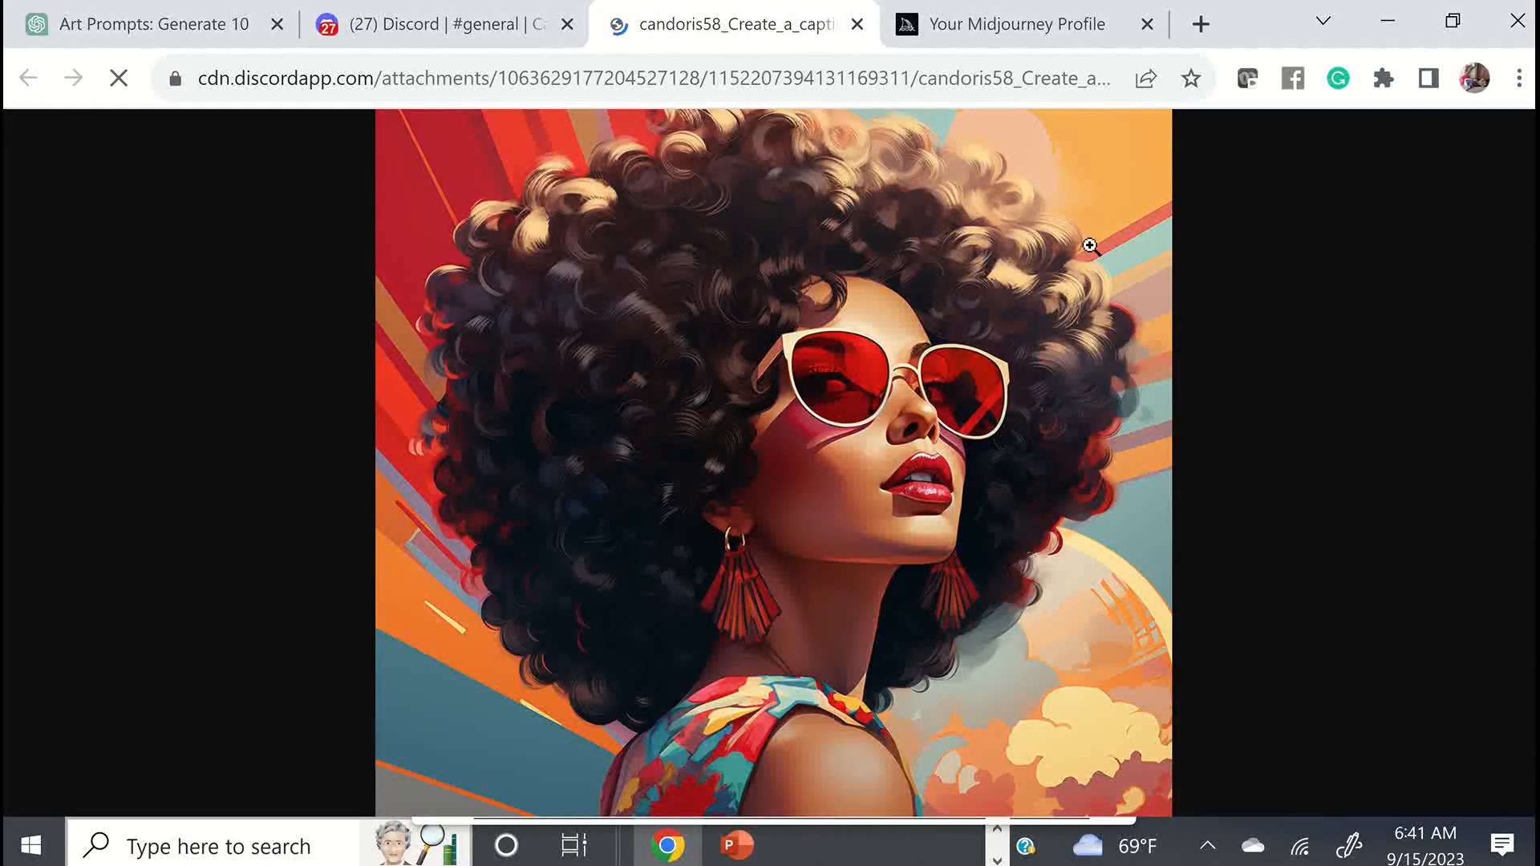
right_click(737, 337)
click(1004, 323)
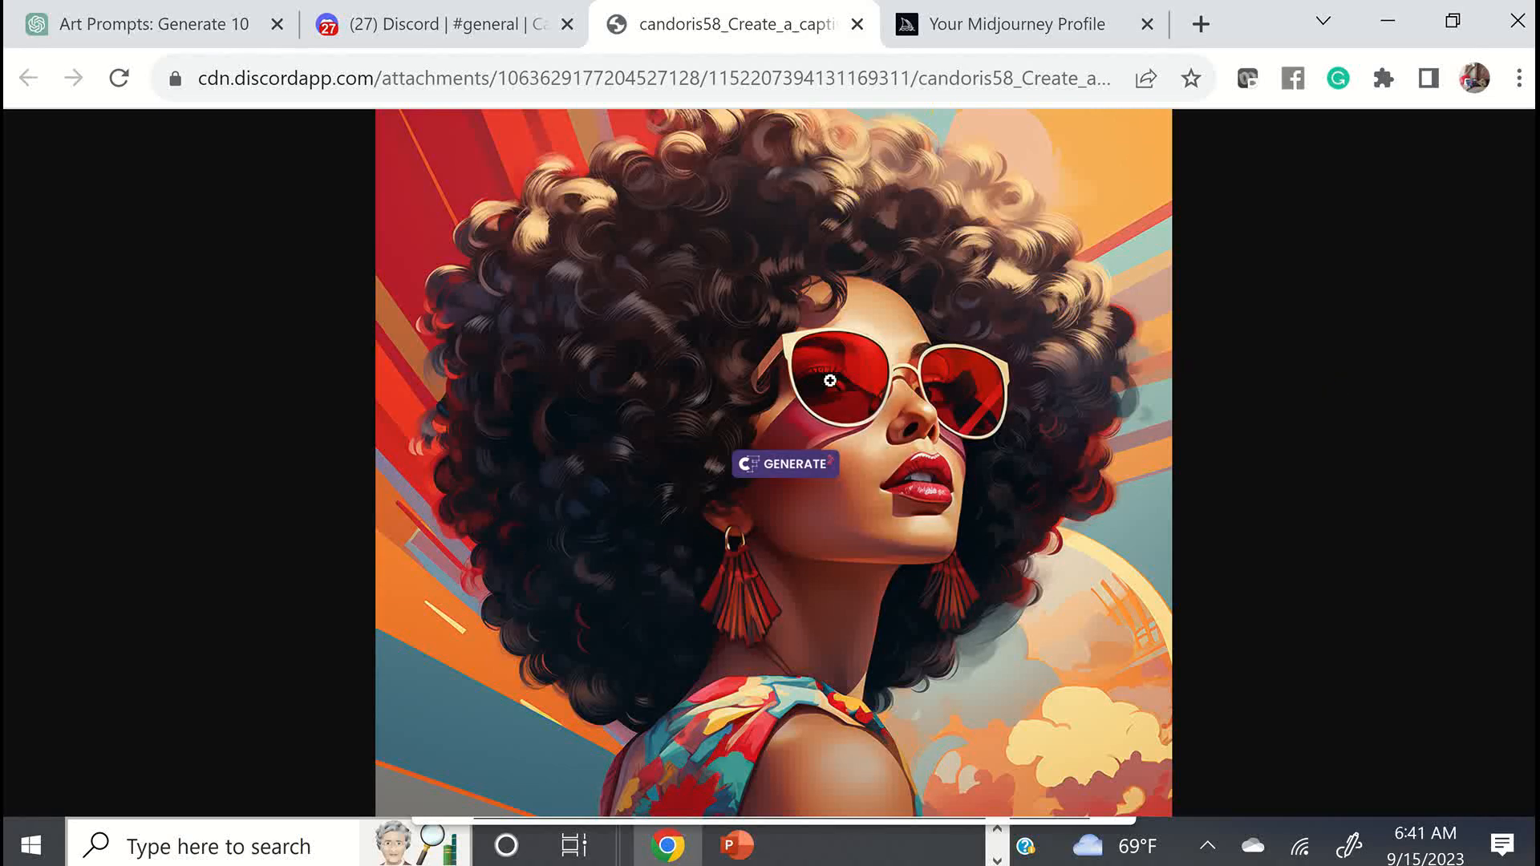
right_click(822, 247)
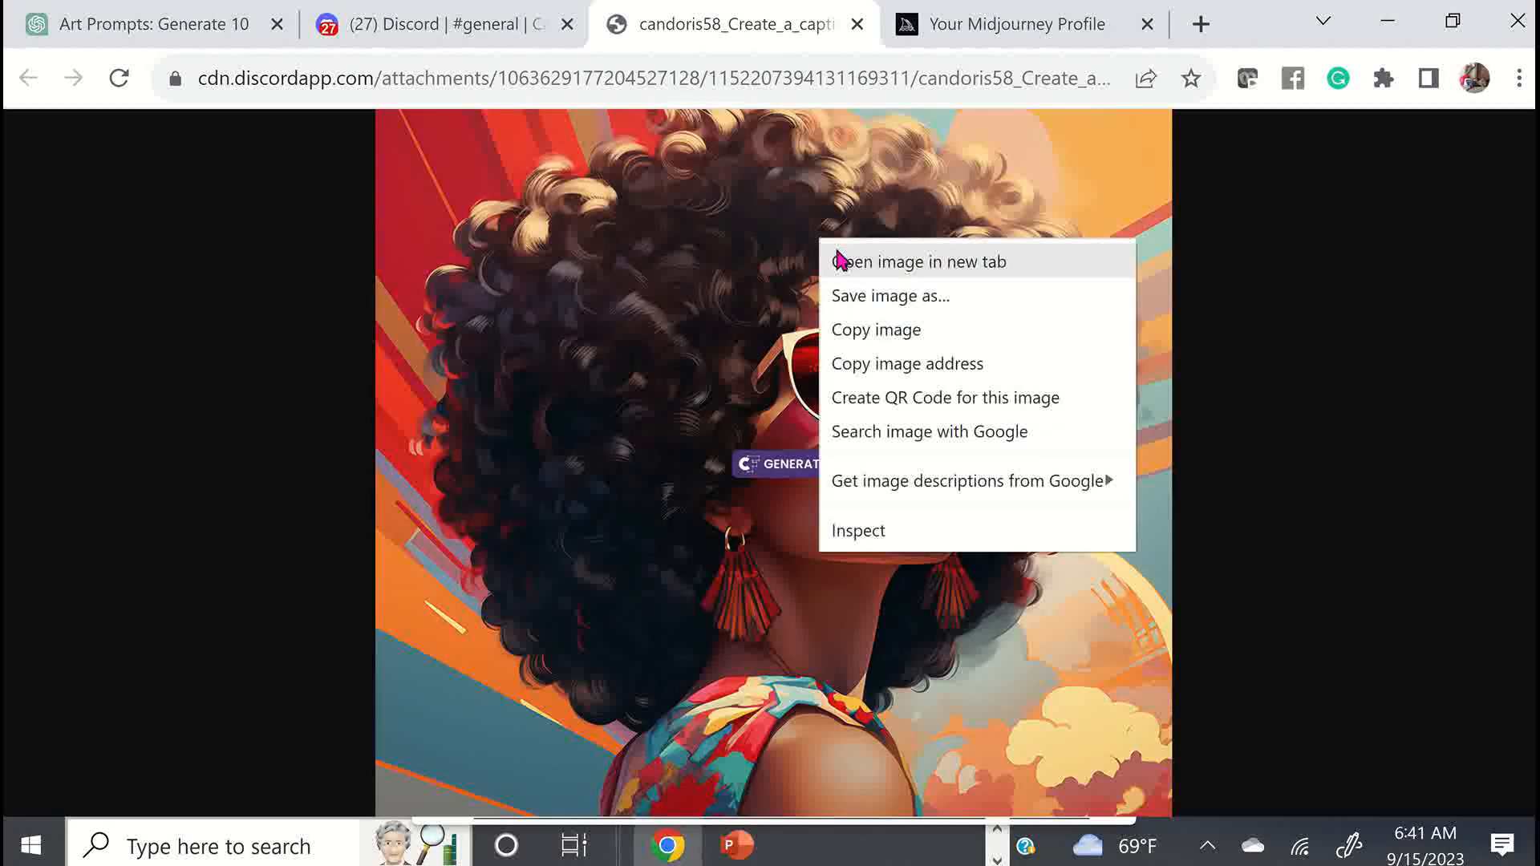
click(860, 25)
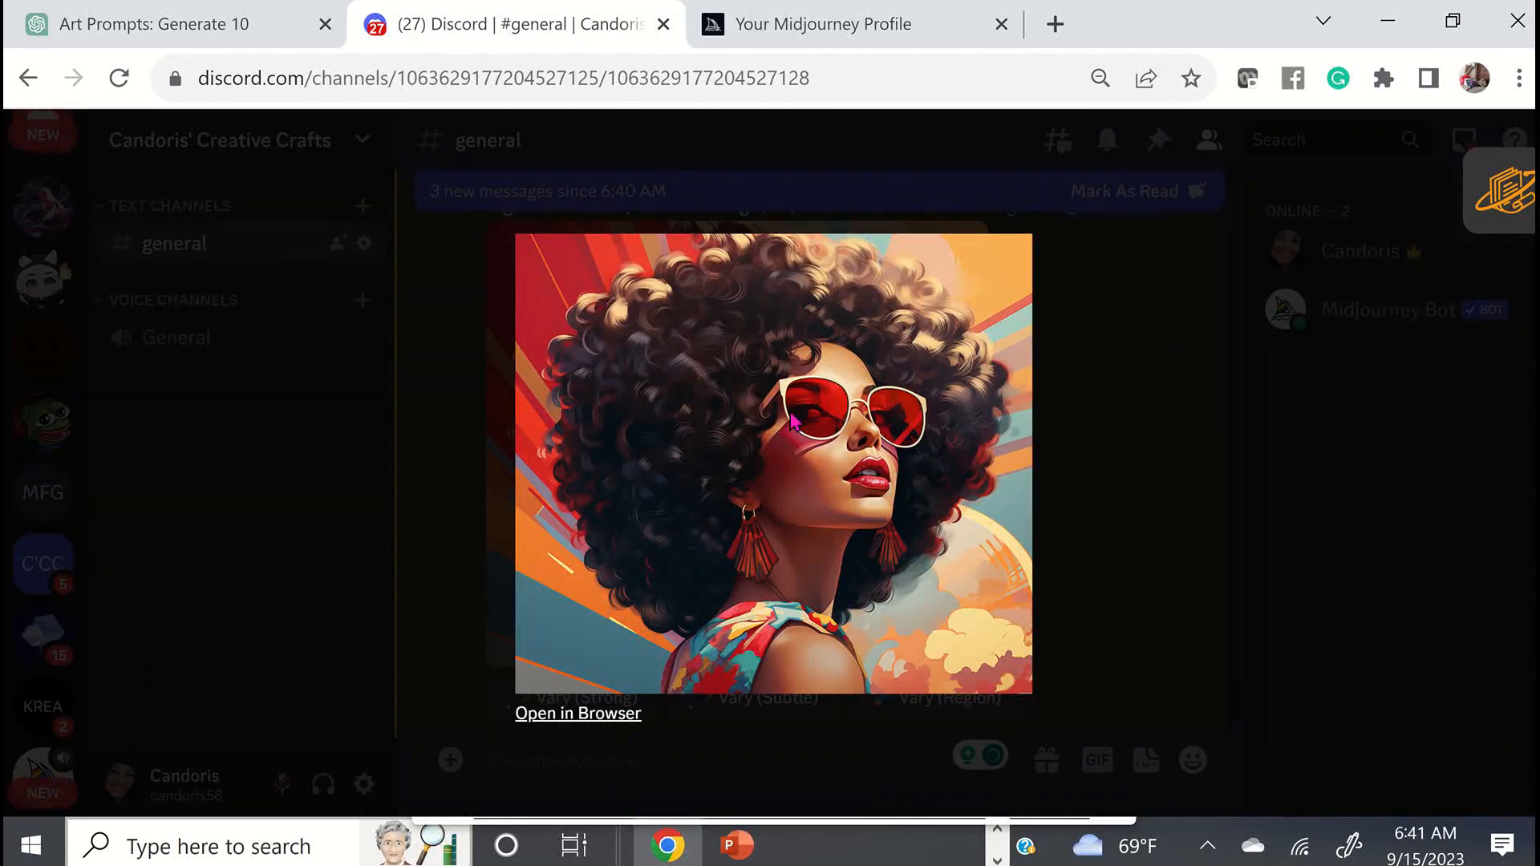
key(Escape)
View upscaled Image #4, the woman with flowers in her hair, full size in the browser, then close it
scroll(802, 466, down, 3)
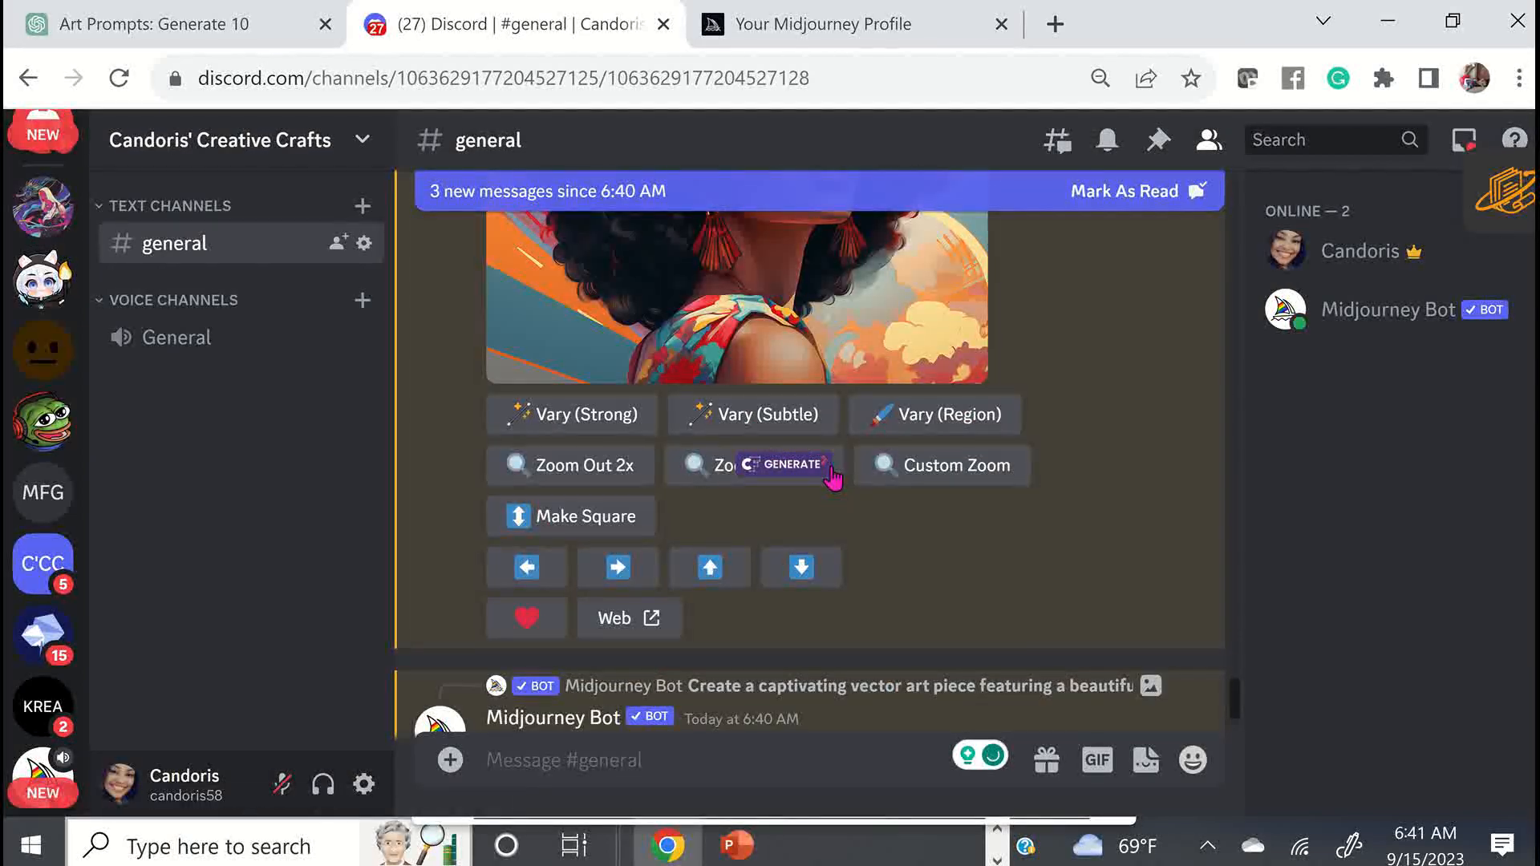
scroll(864, 571, down, 8)
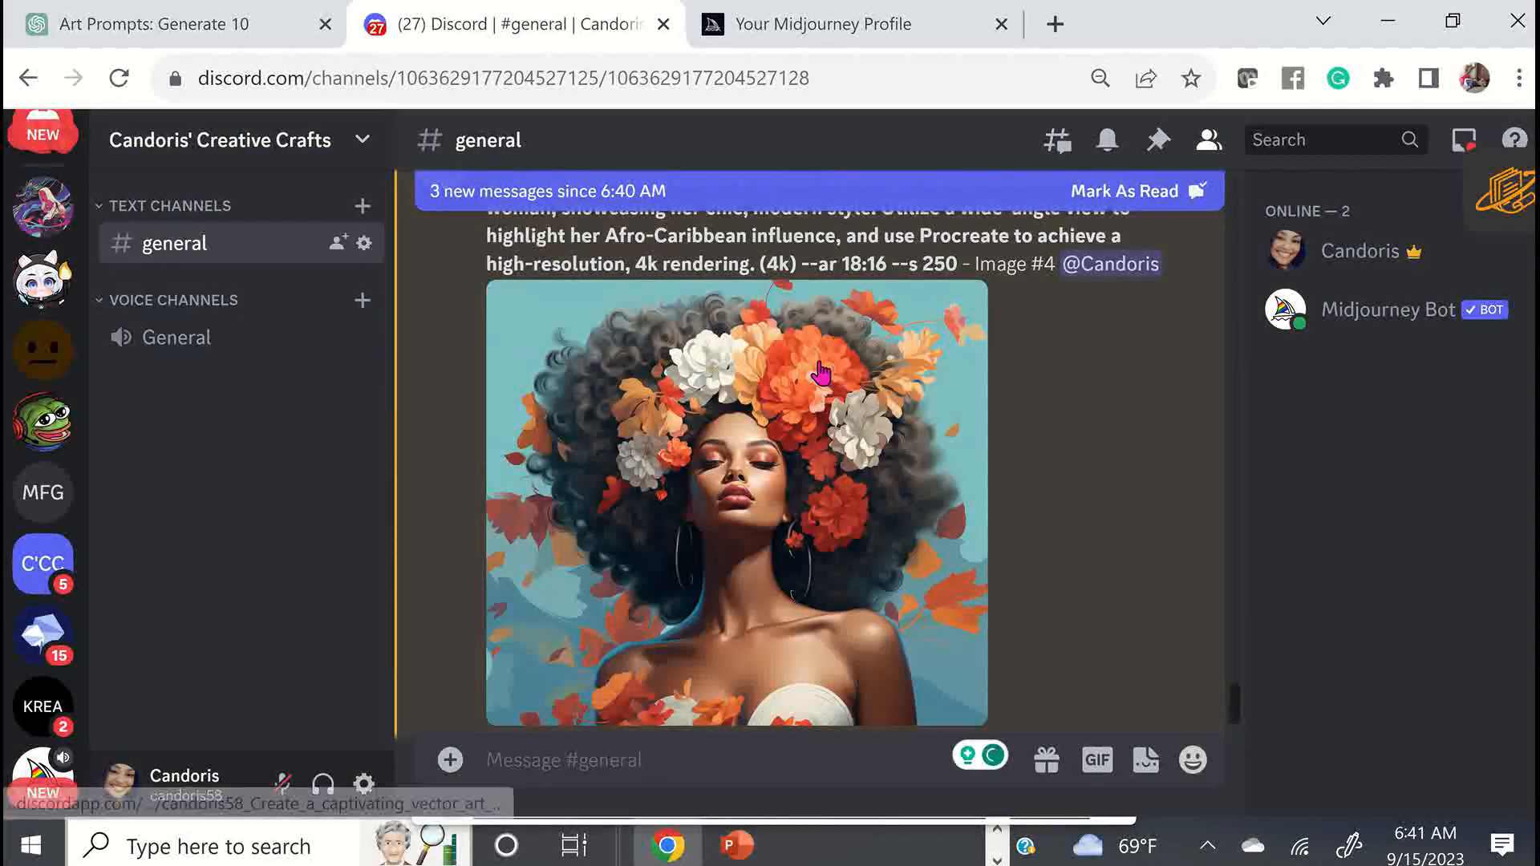
click(820, 372)
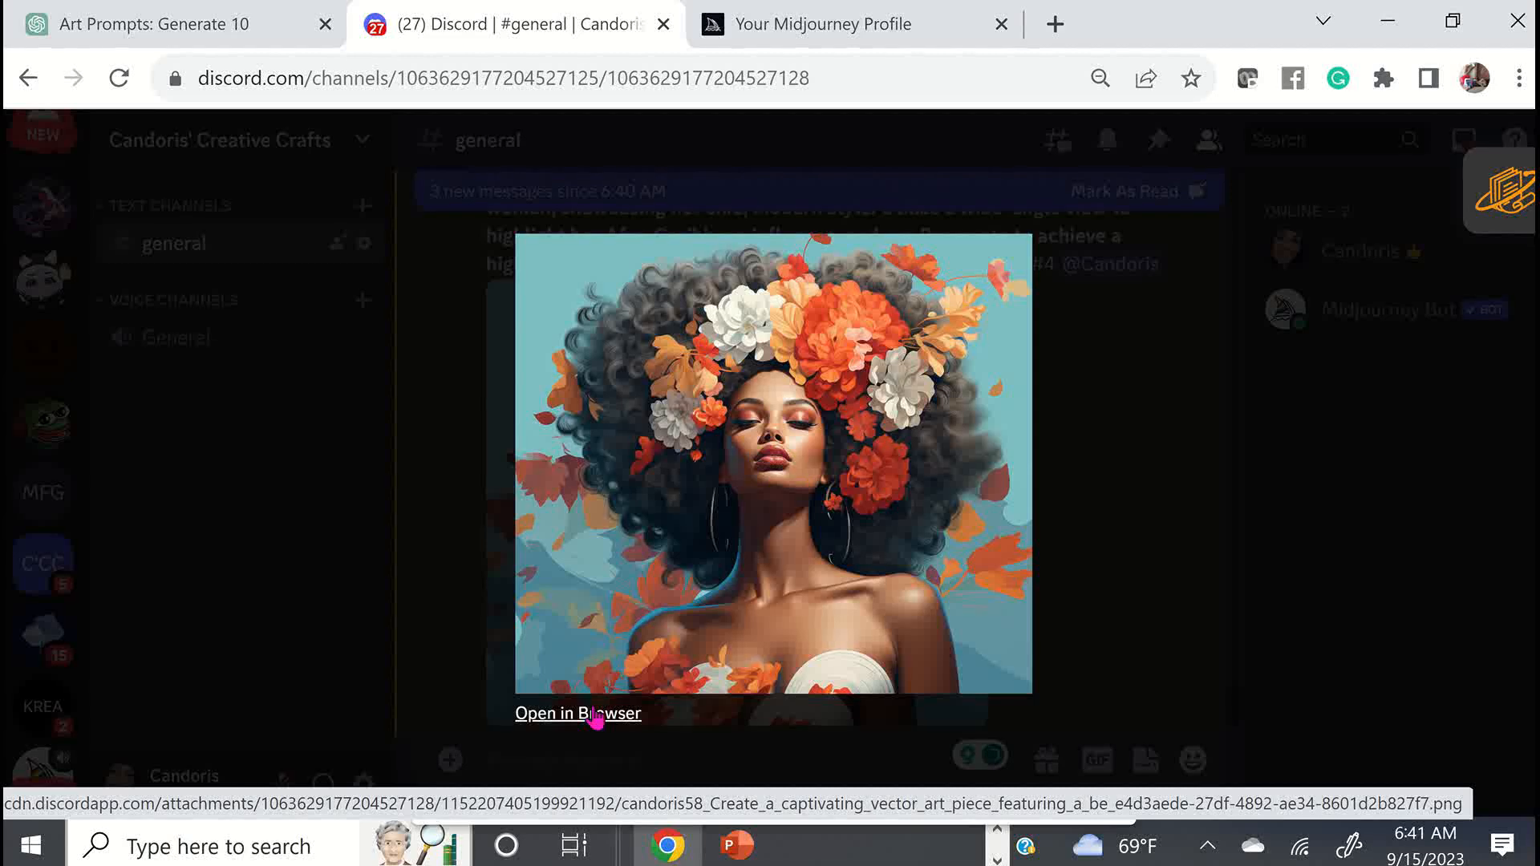
click(596, 716)
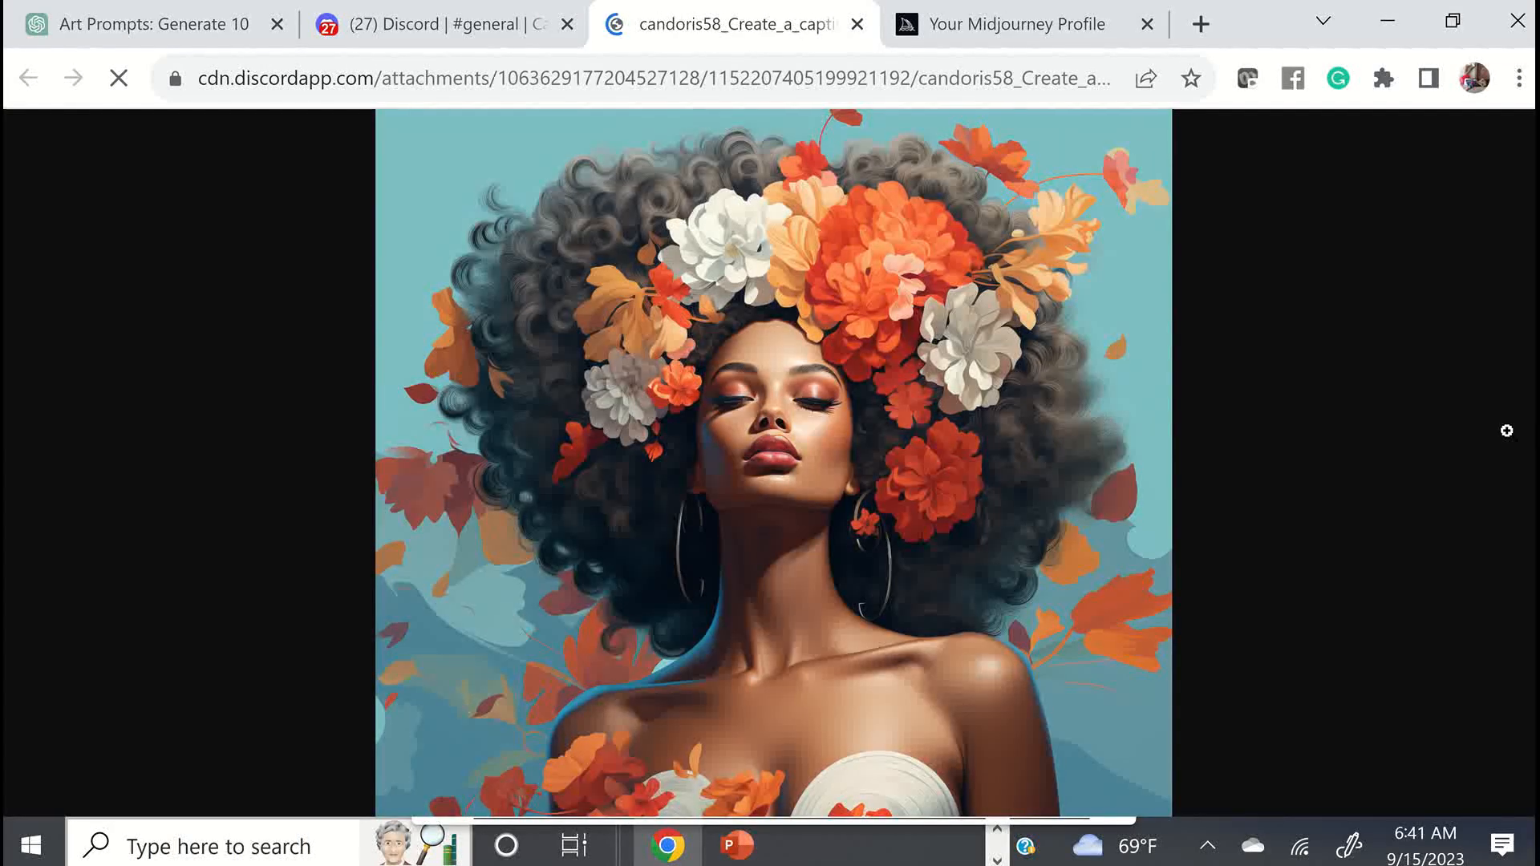
click(857, 24)
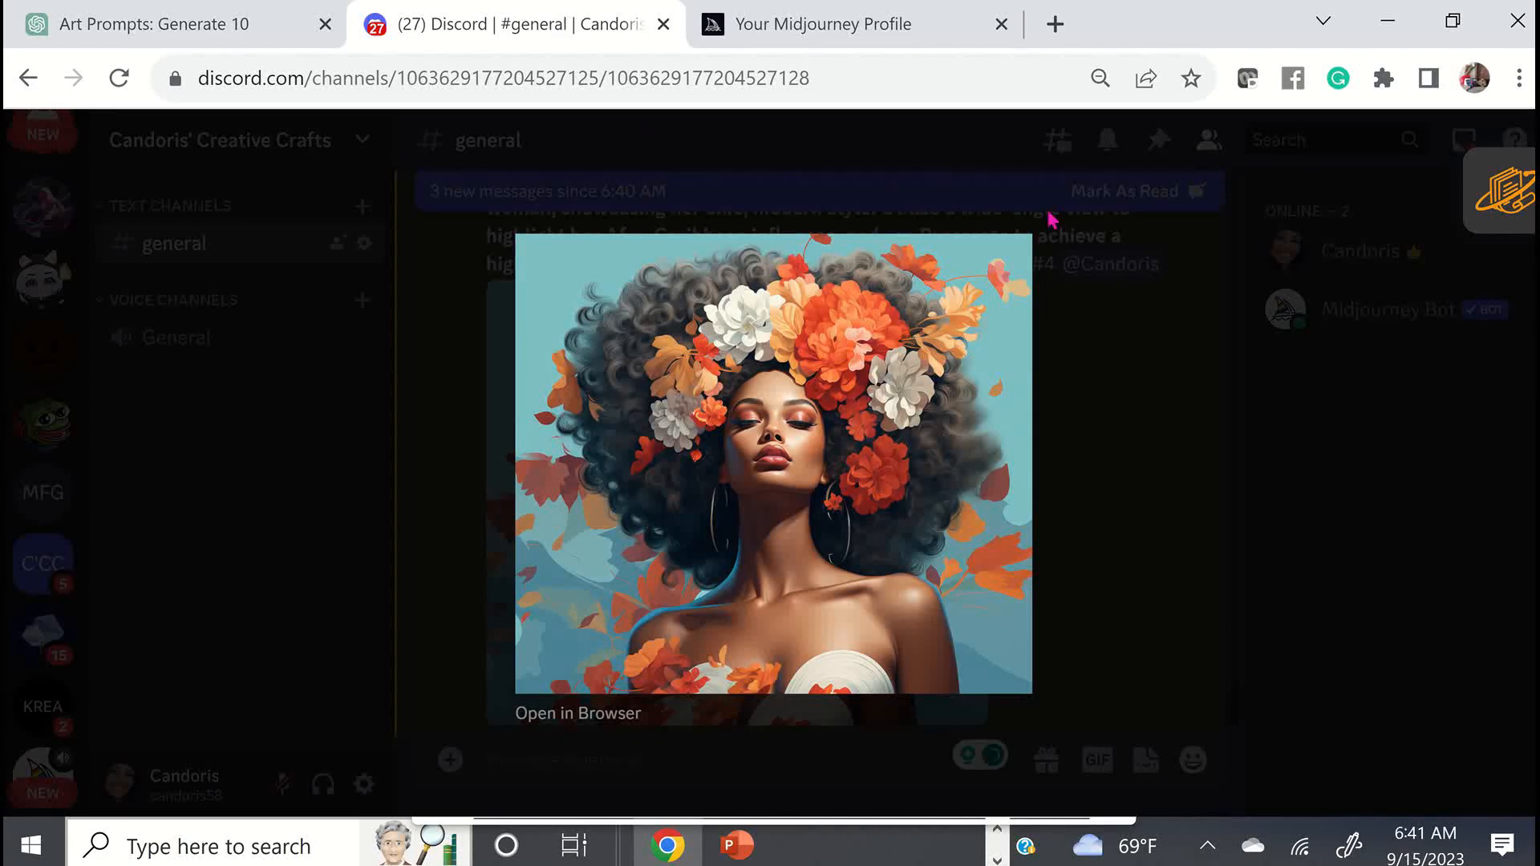
click(1088, 410)
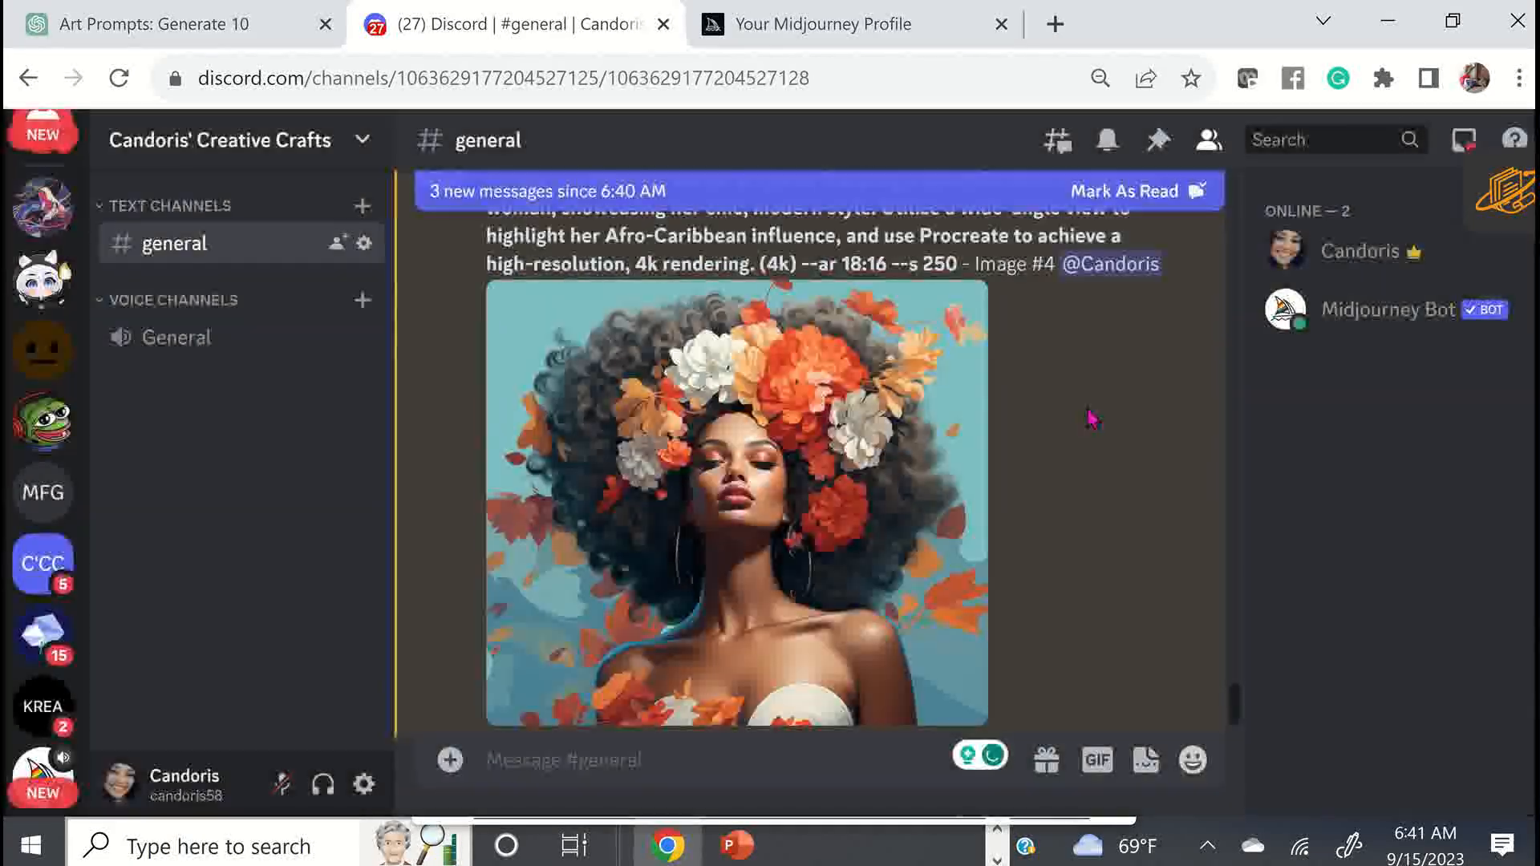
Switch to ChatGPT and copy the fifth generated prompt, the visually striking sticker design, including its "/Imagine prompt:" prefix
click(152, 24)
scroll(854, 327, up, 4)
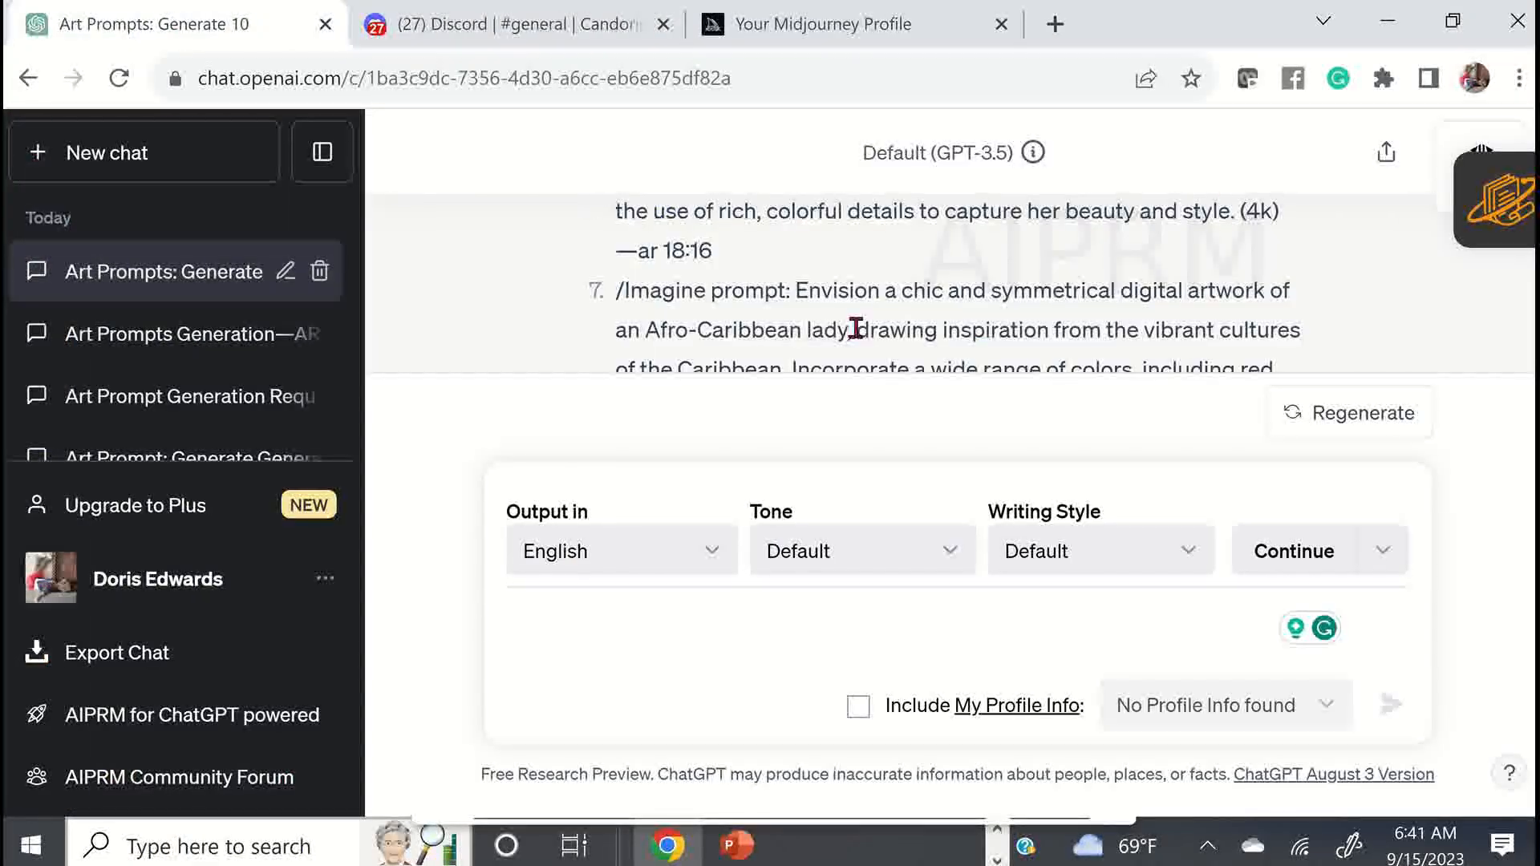
scroll(843, 325, up, 3)
drag(908, 341, 623, 206)
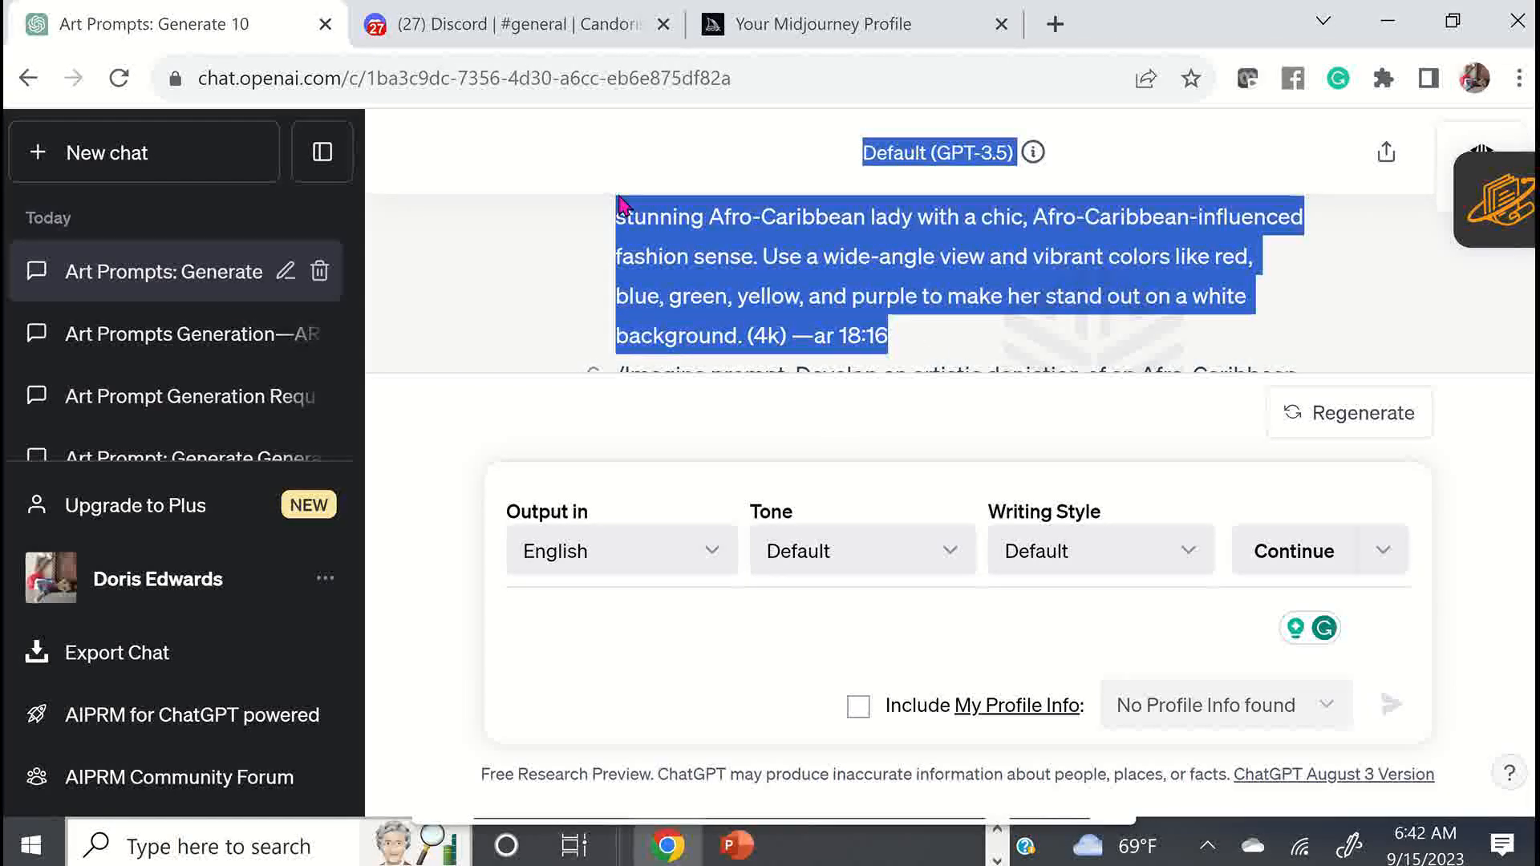
scroll(746, 325, up, 2)
click(641, 321)
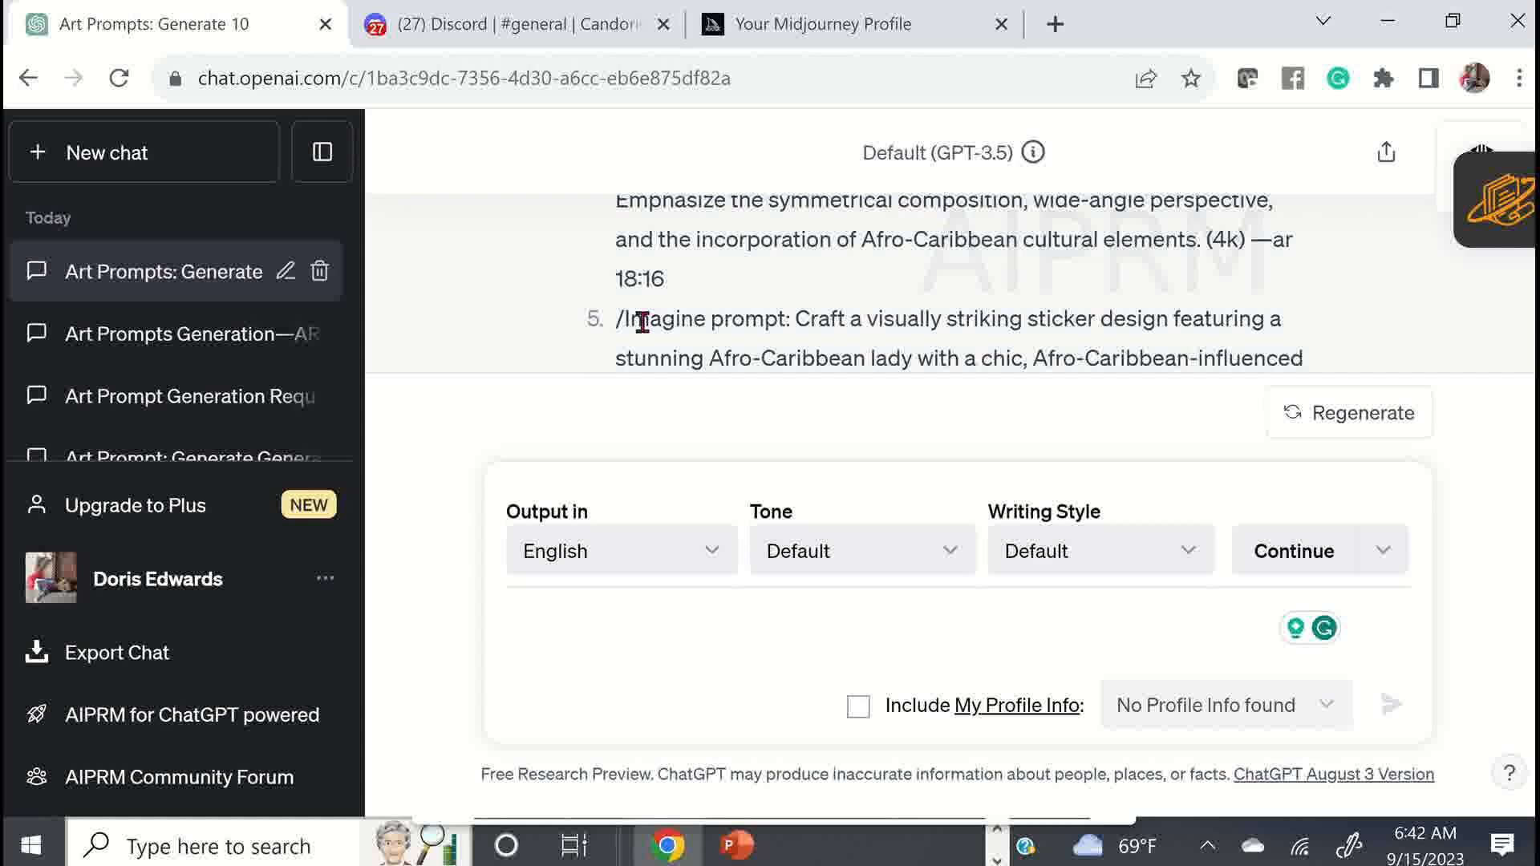
drag(620, 320, 890, 337)
right_click(785, 249)
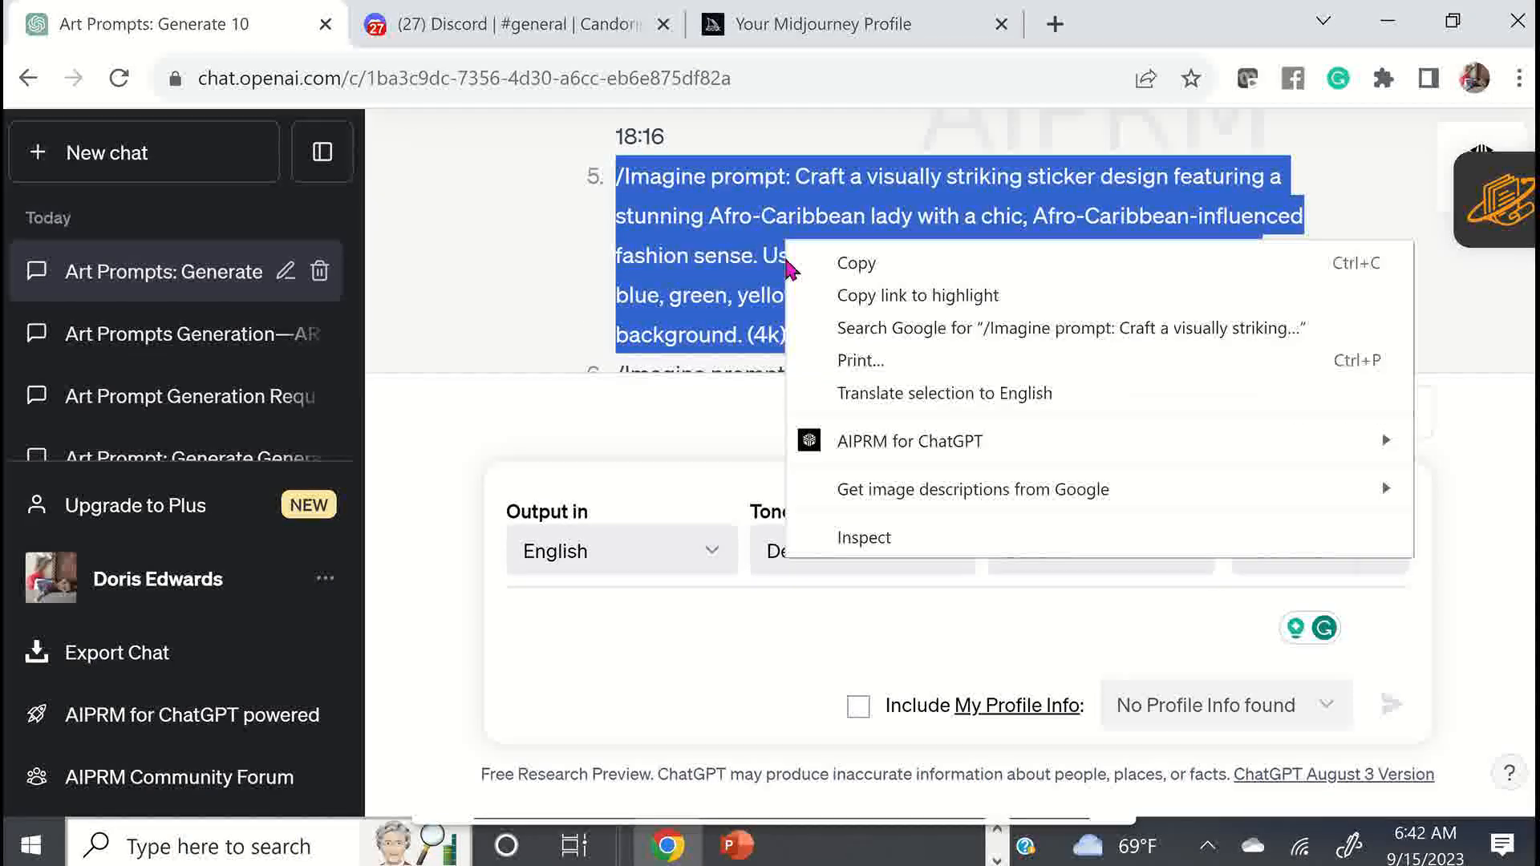
click(869, 265)
Switch to Discord and run Midjourney's /imagine command with the copied sticker design prompt in the #general channel
click(514, 24)
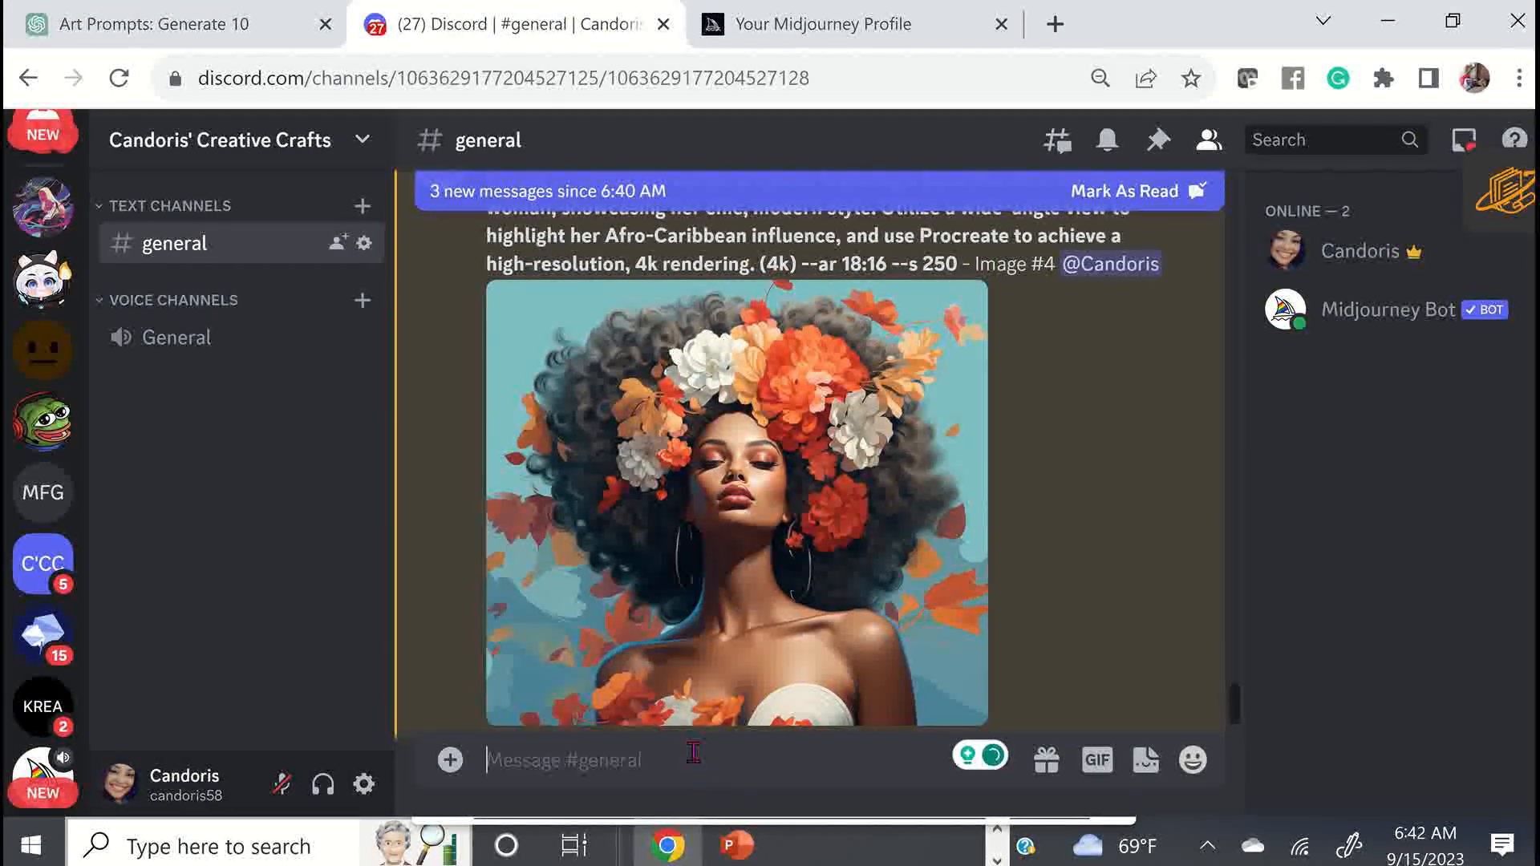
key(ctrl+v)
key(Tab)
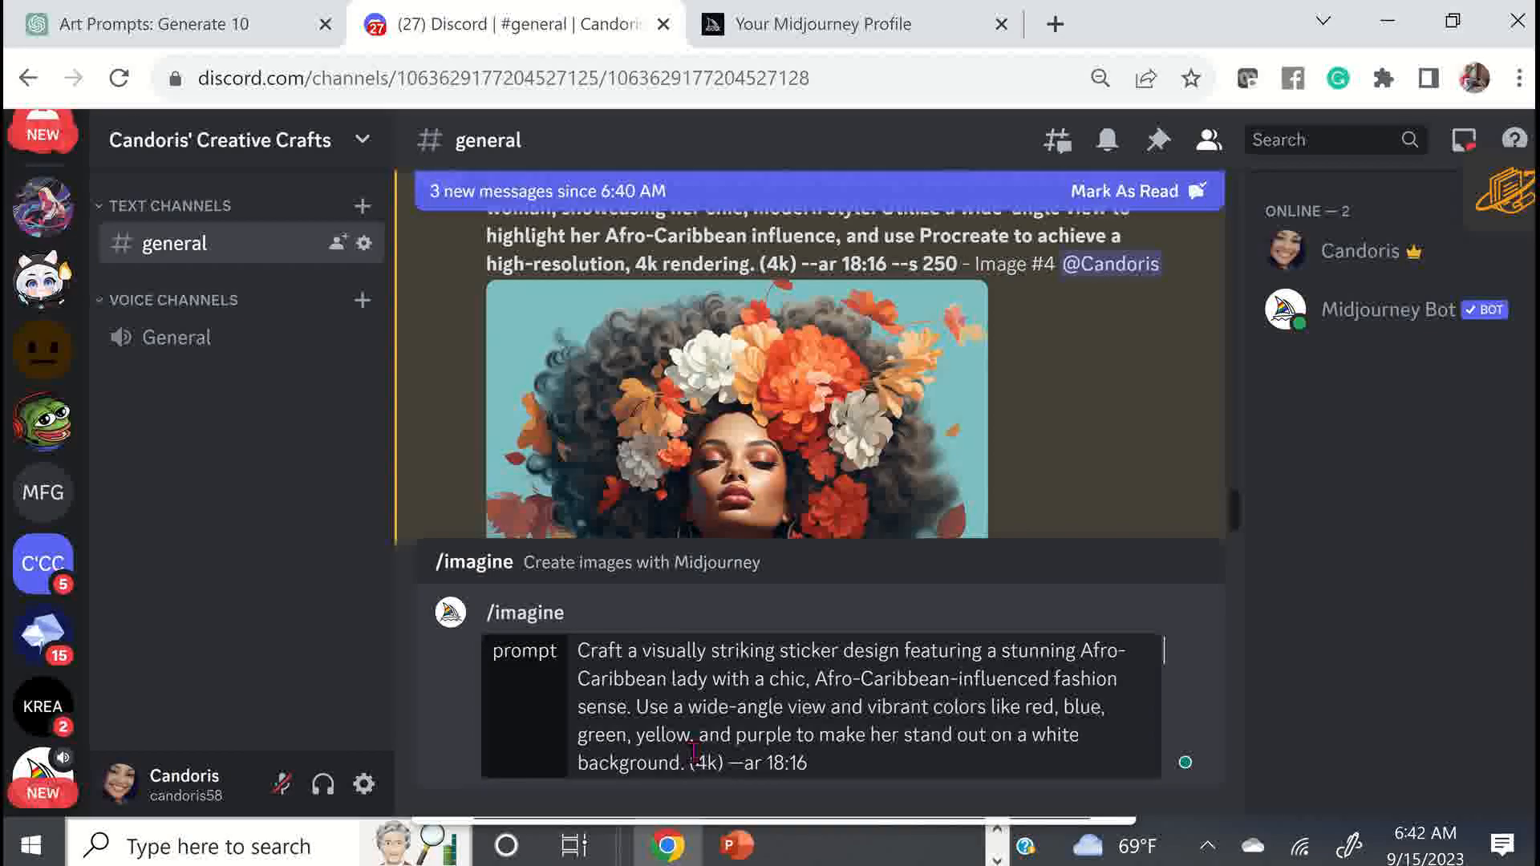
key(Return)
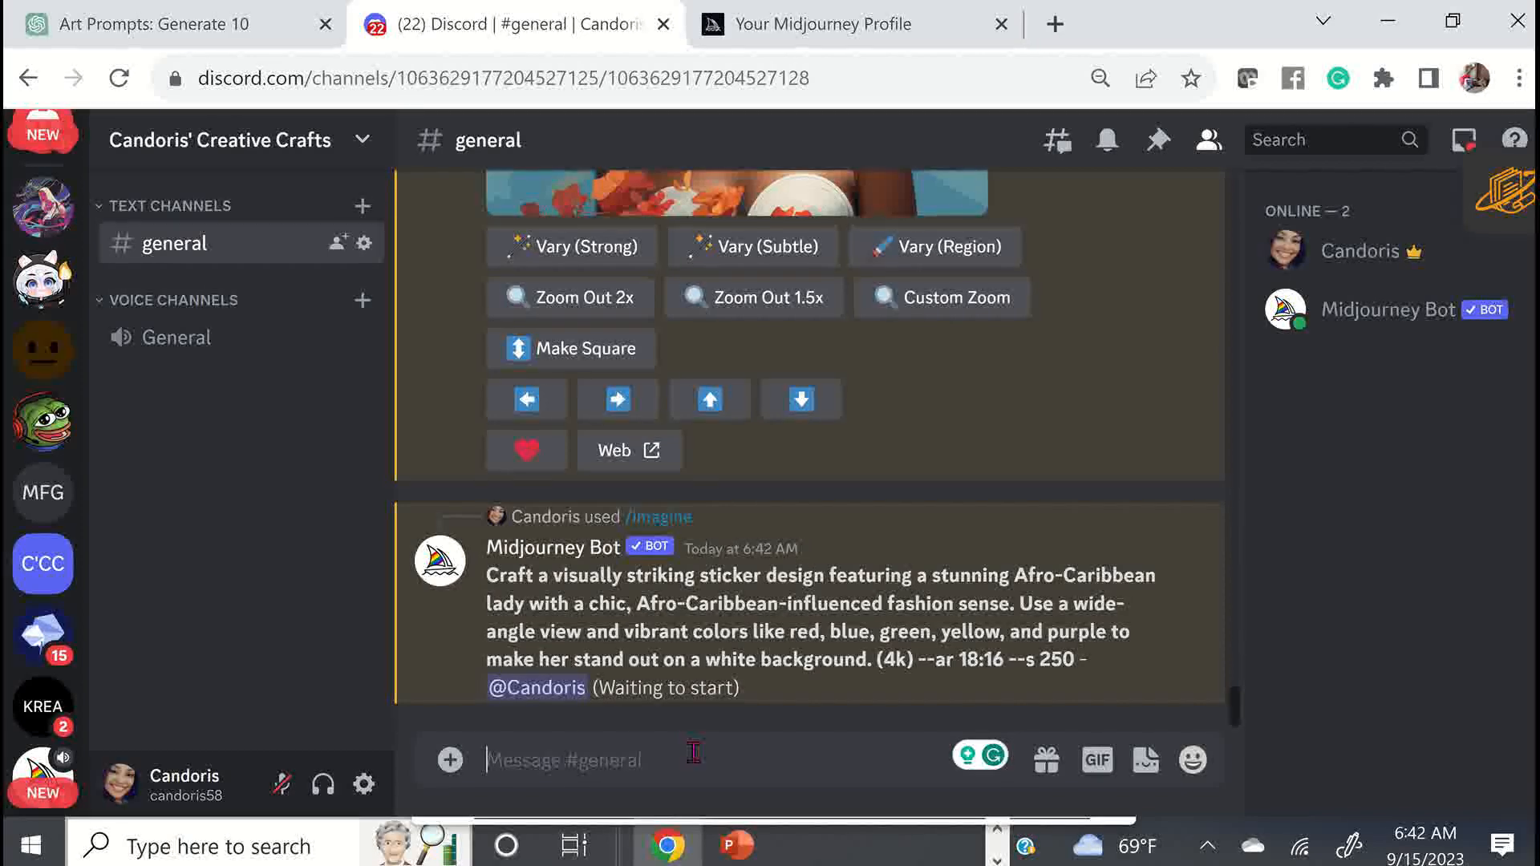
scroll(683, 616, up, 3)
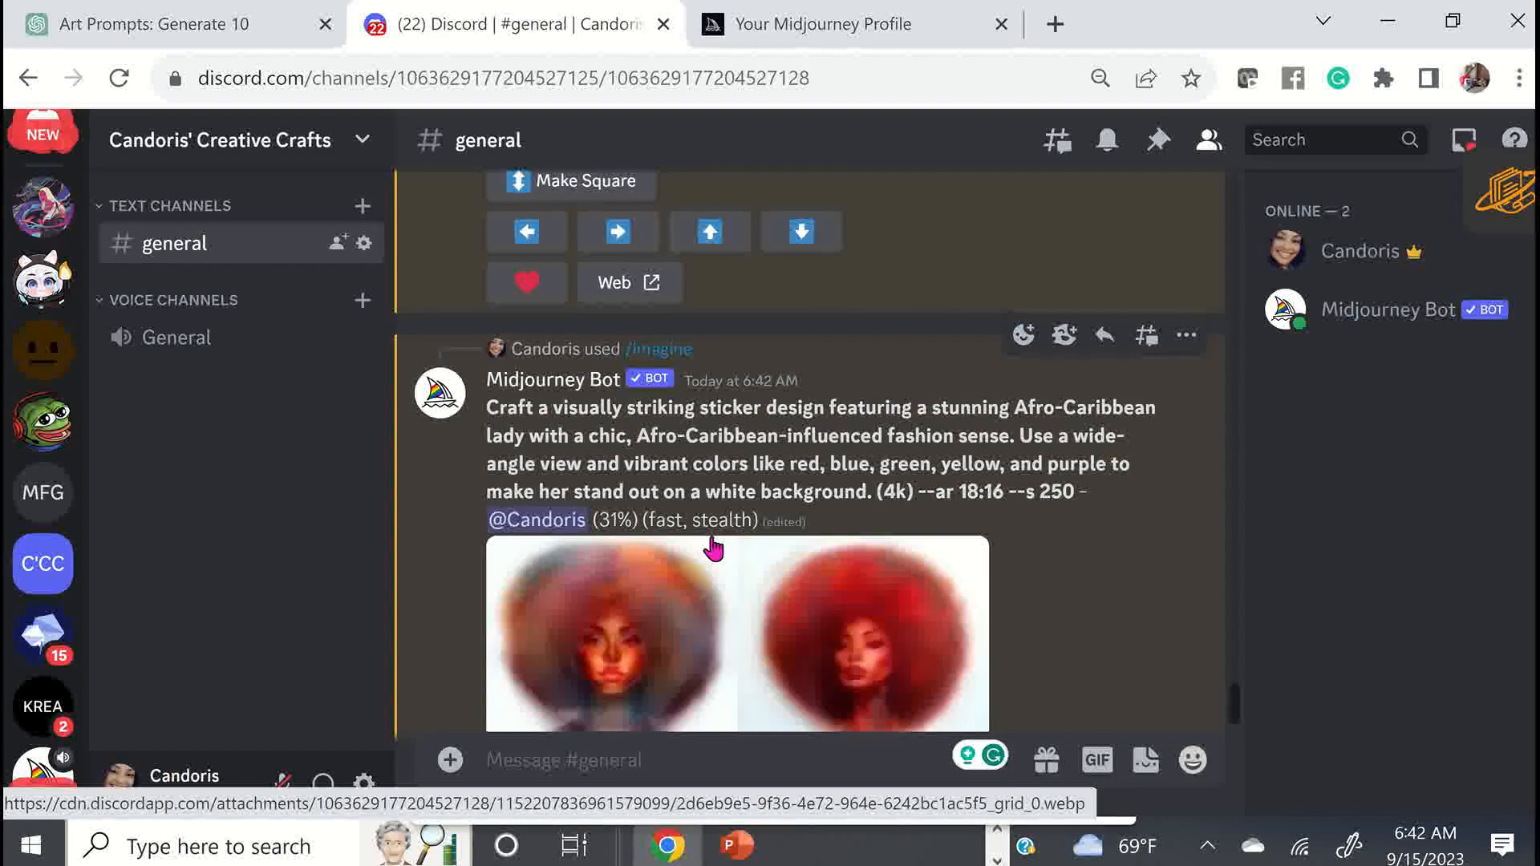
scroll(967, 628, down, 4)
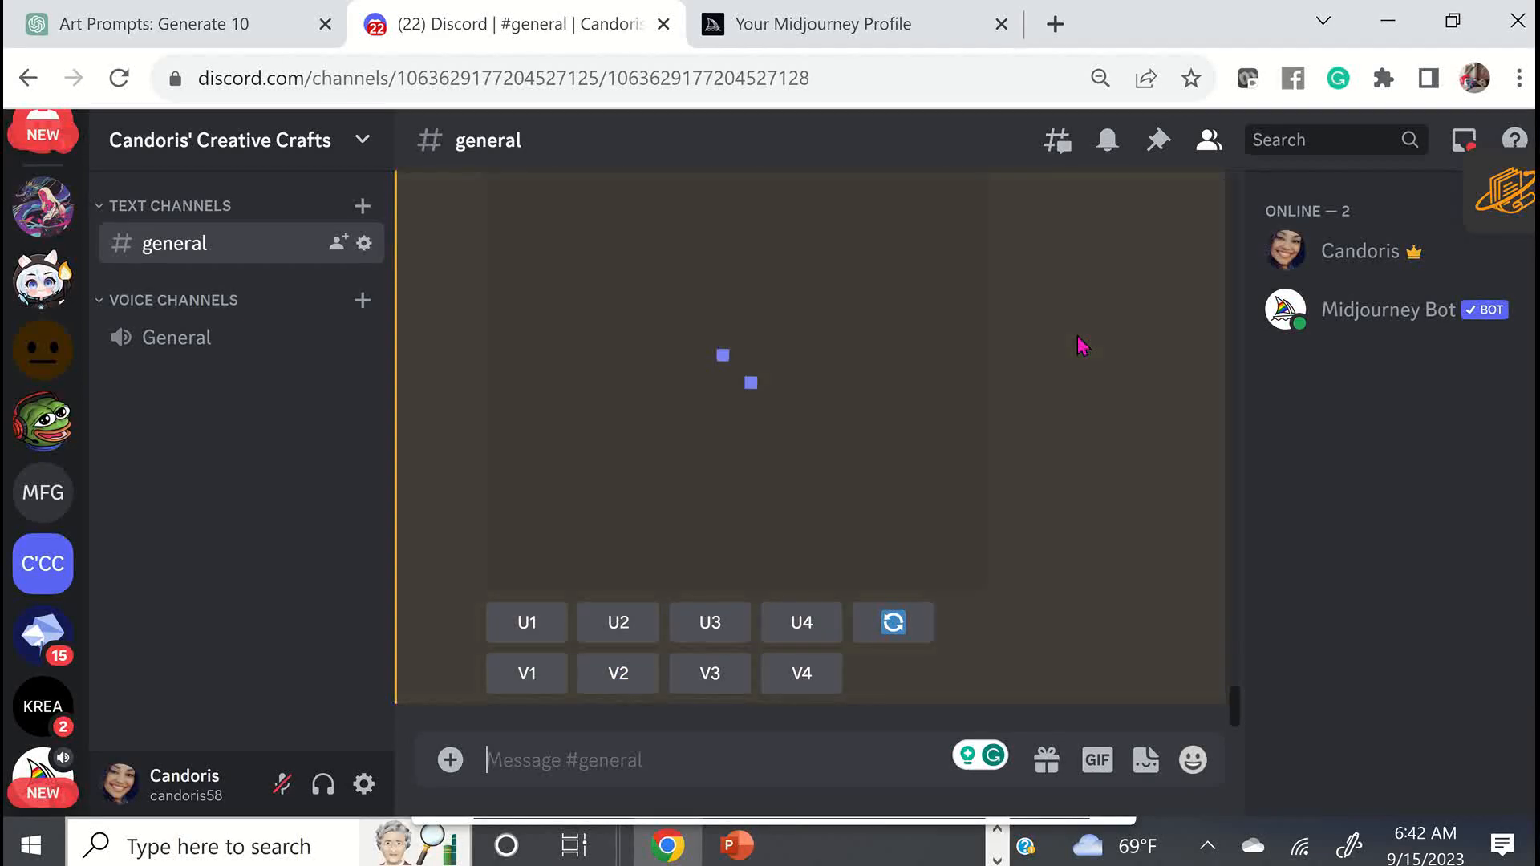
Upscale all four images of the sticker design grid and go to the first upscaled result
scroll(645, 385, up, 2)
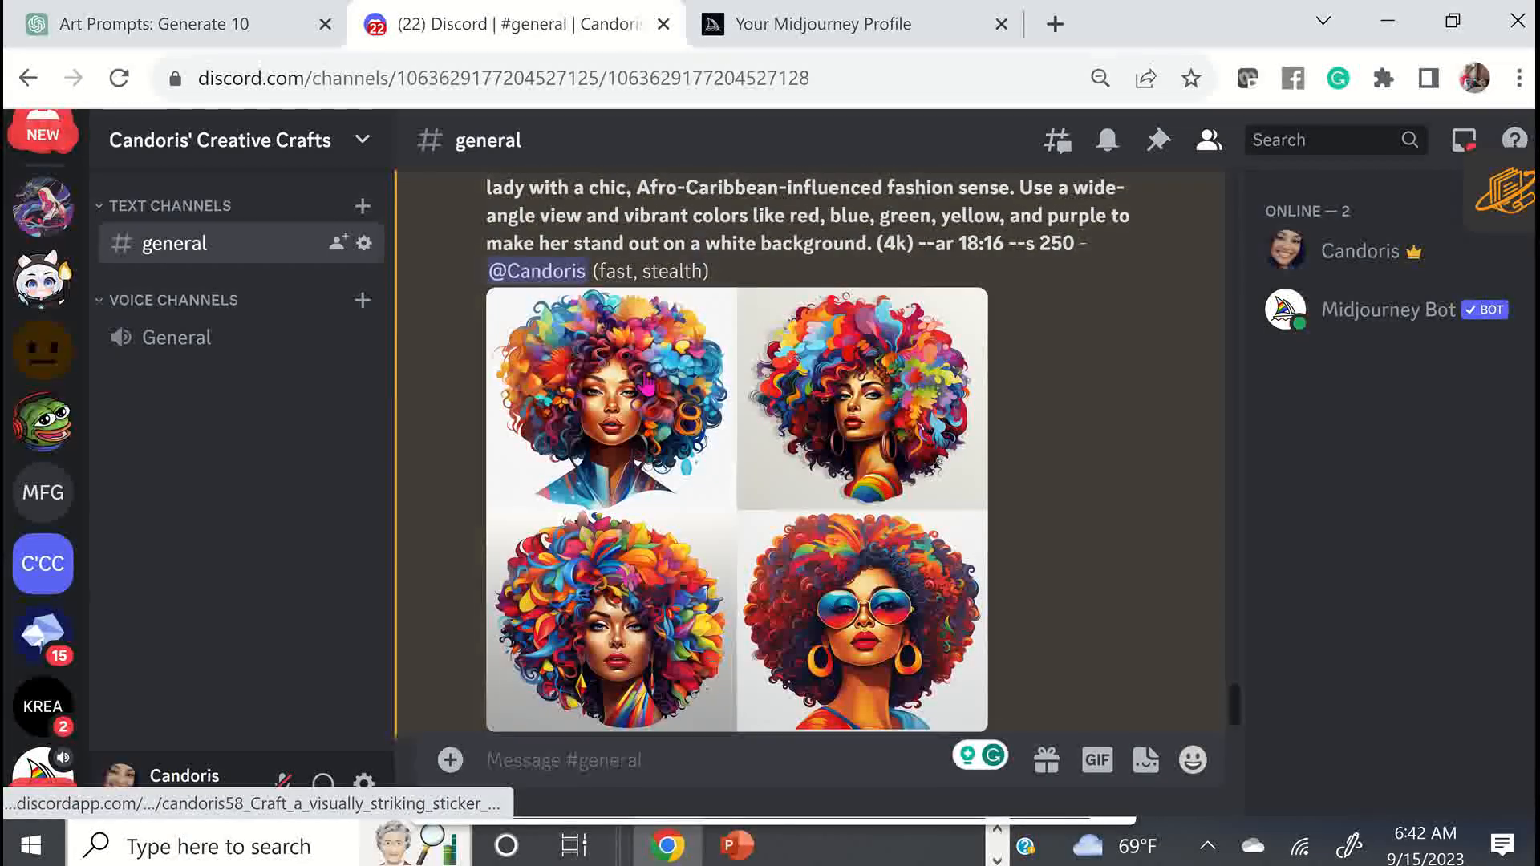
scroll(646, 385, down, 2)
click(529, 622)
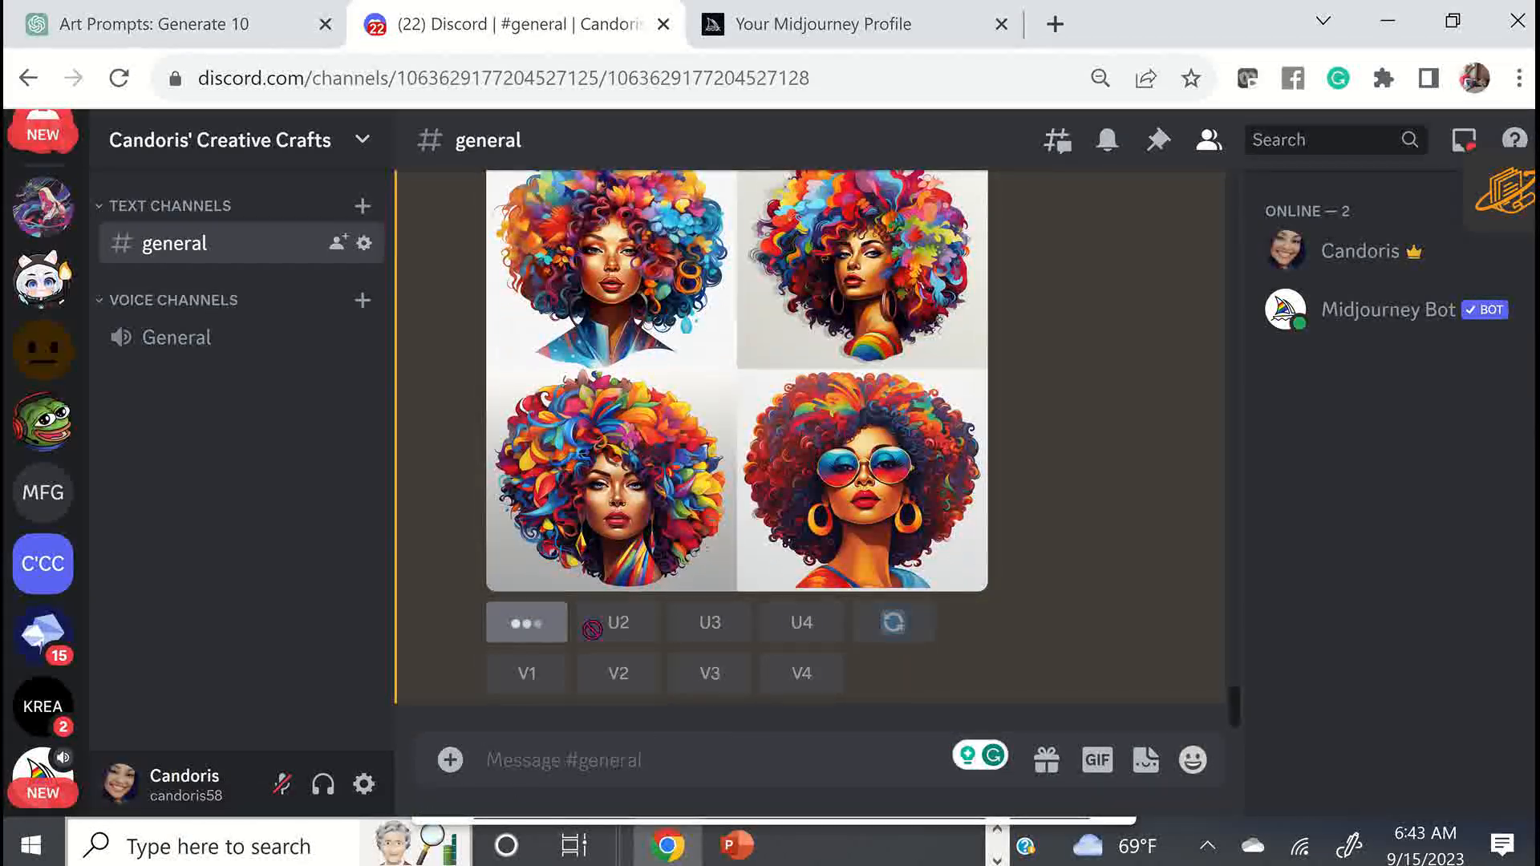
click(710, 365)
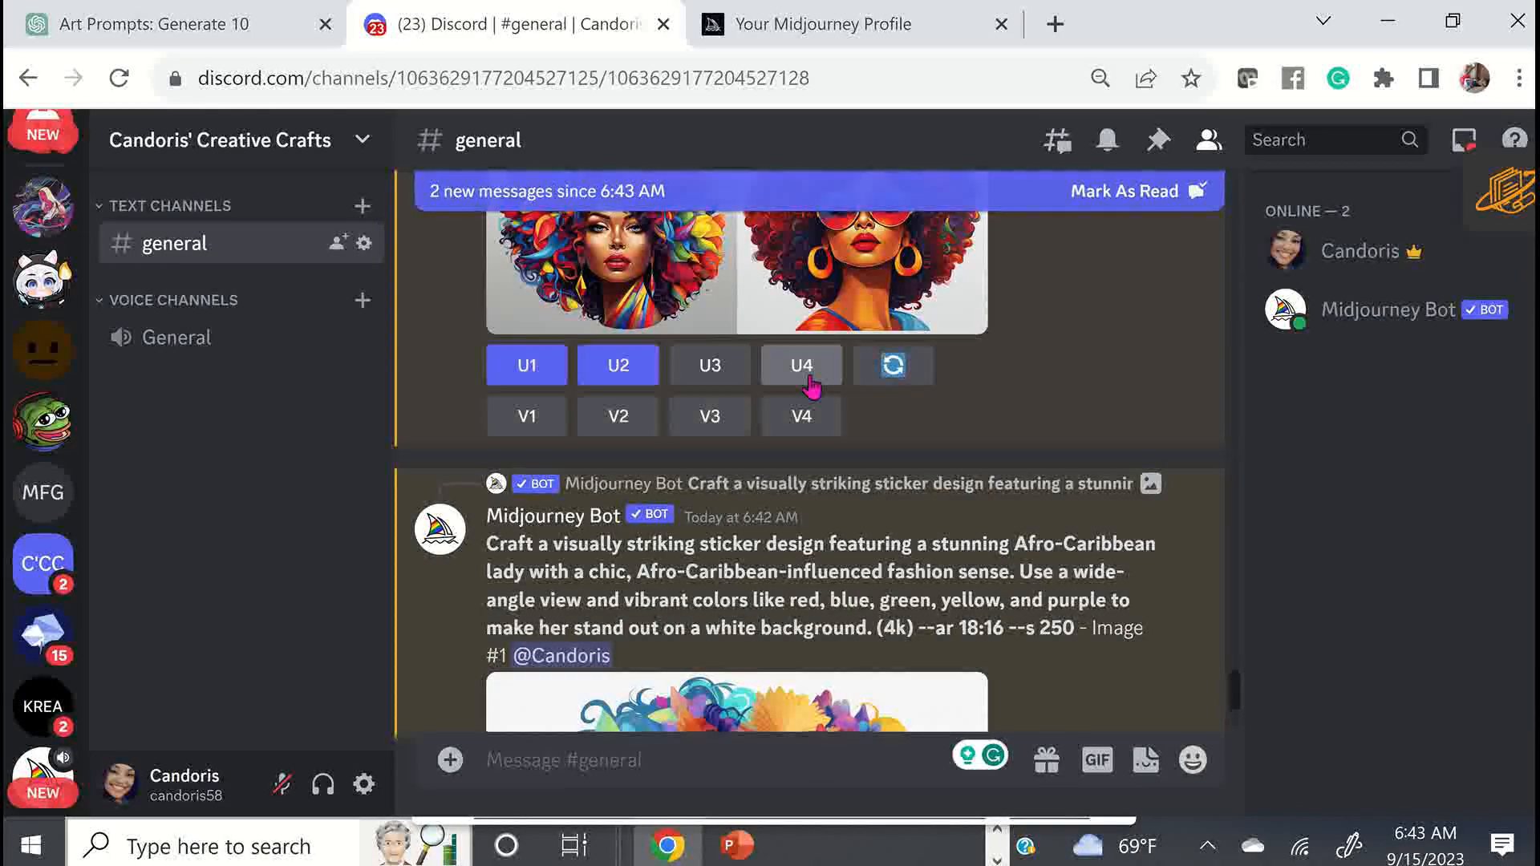
click(814, 378)
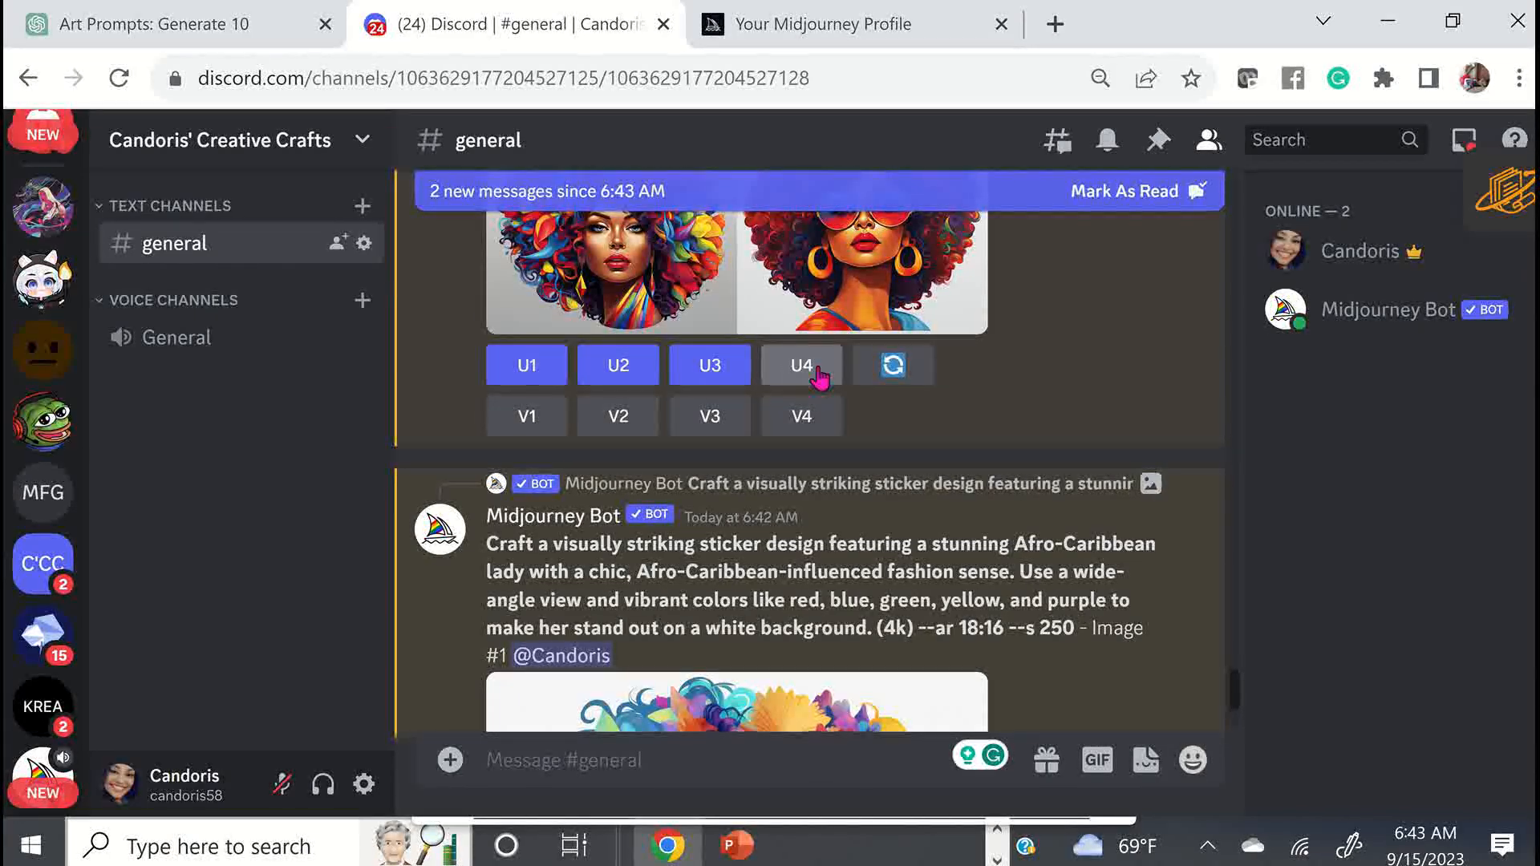
scroll(815, 375, down, 5)
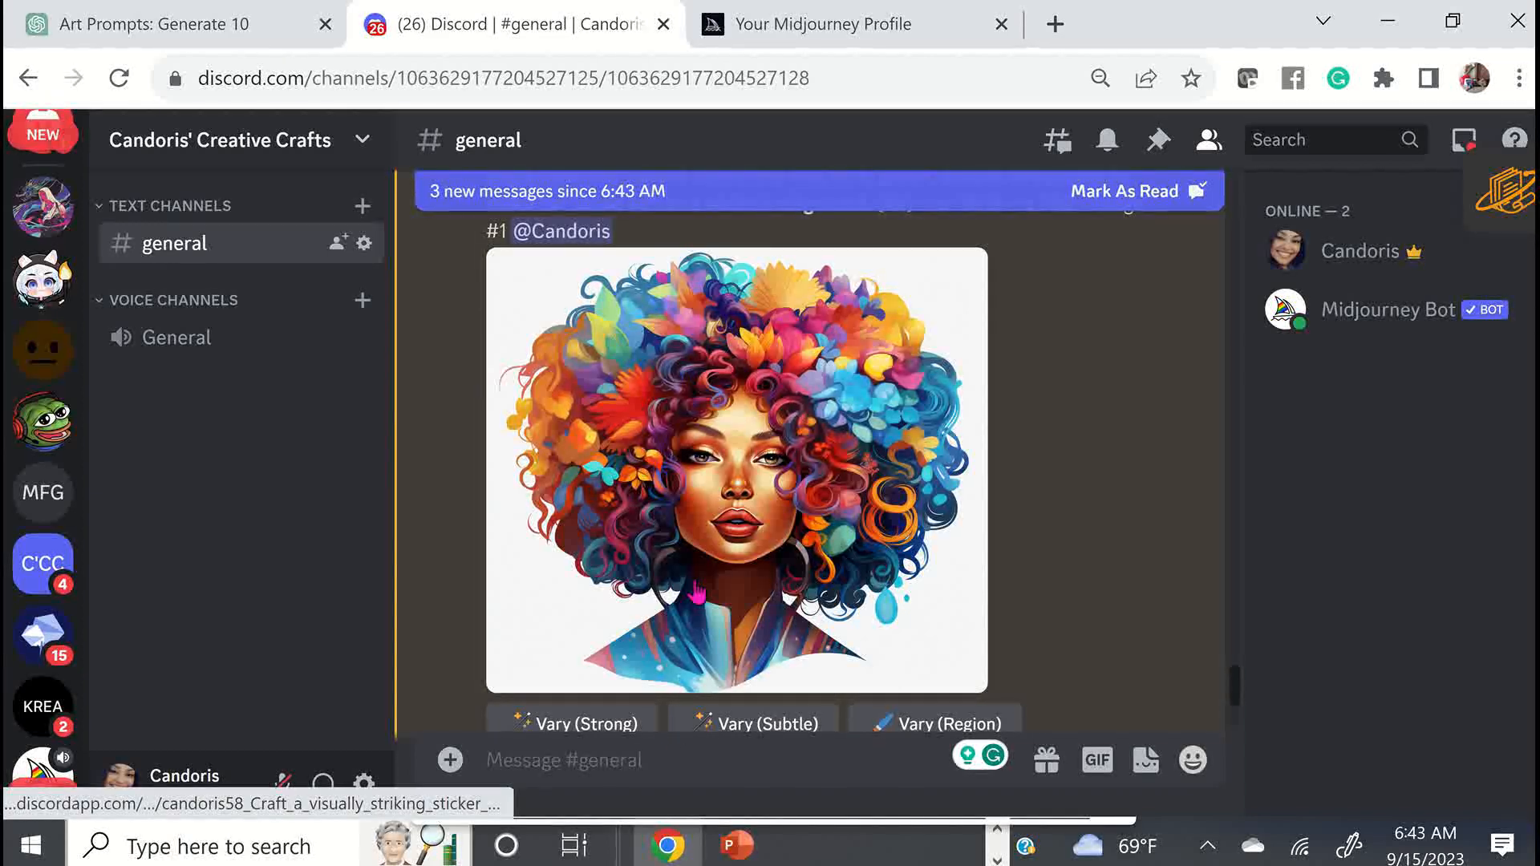
View upscaled Image #1 of the sticker design full size in the browser, then close it
click(737, 477)
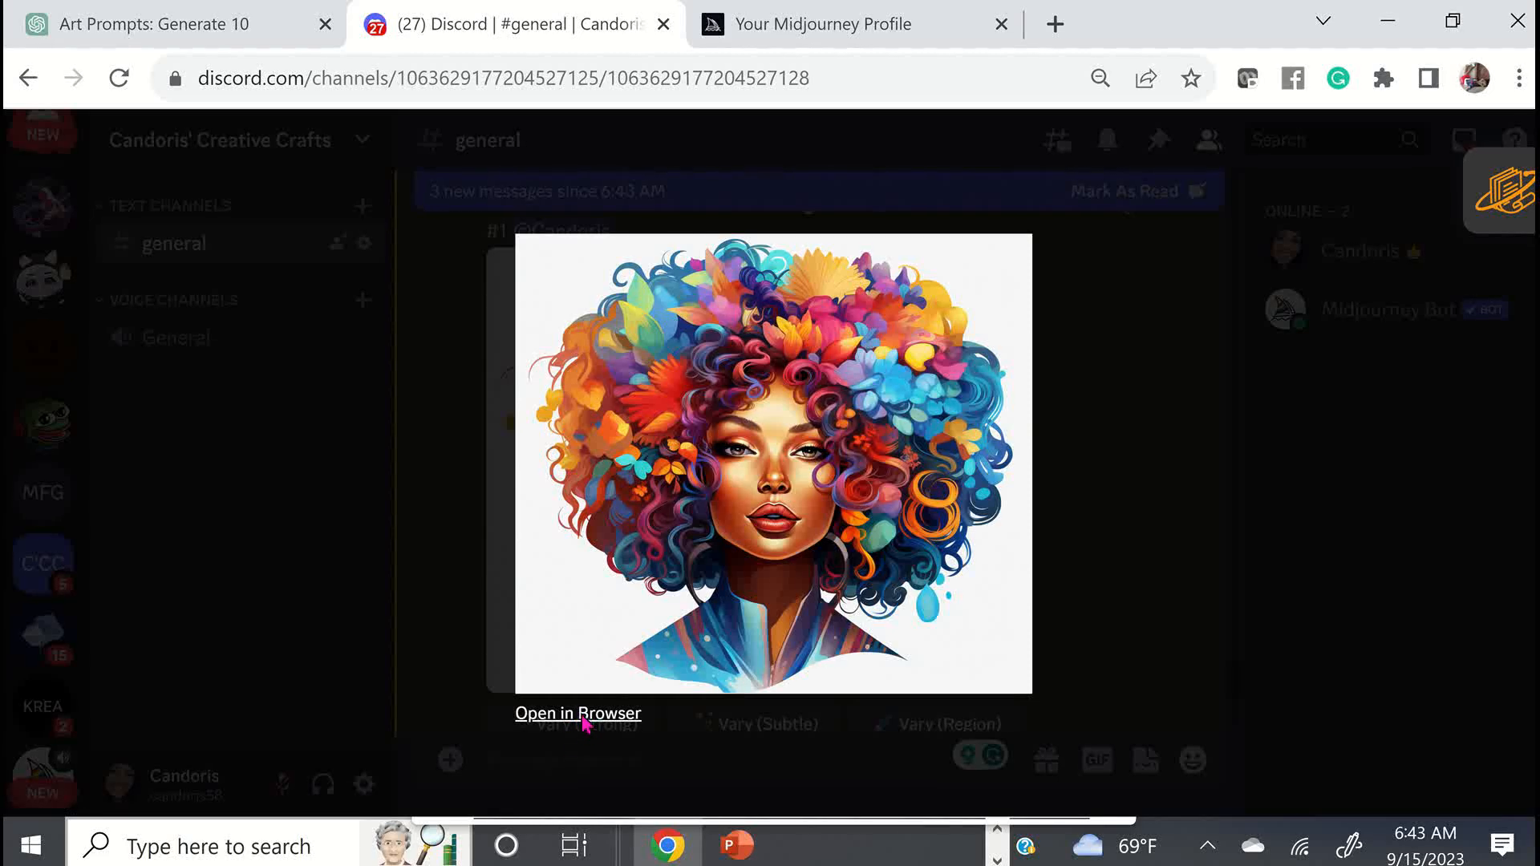
click(584, 716)
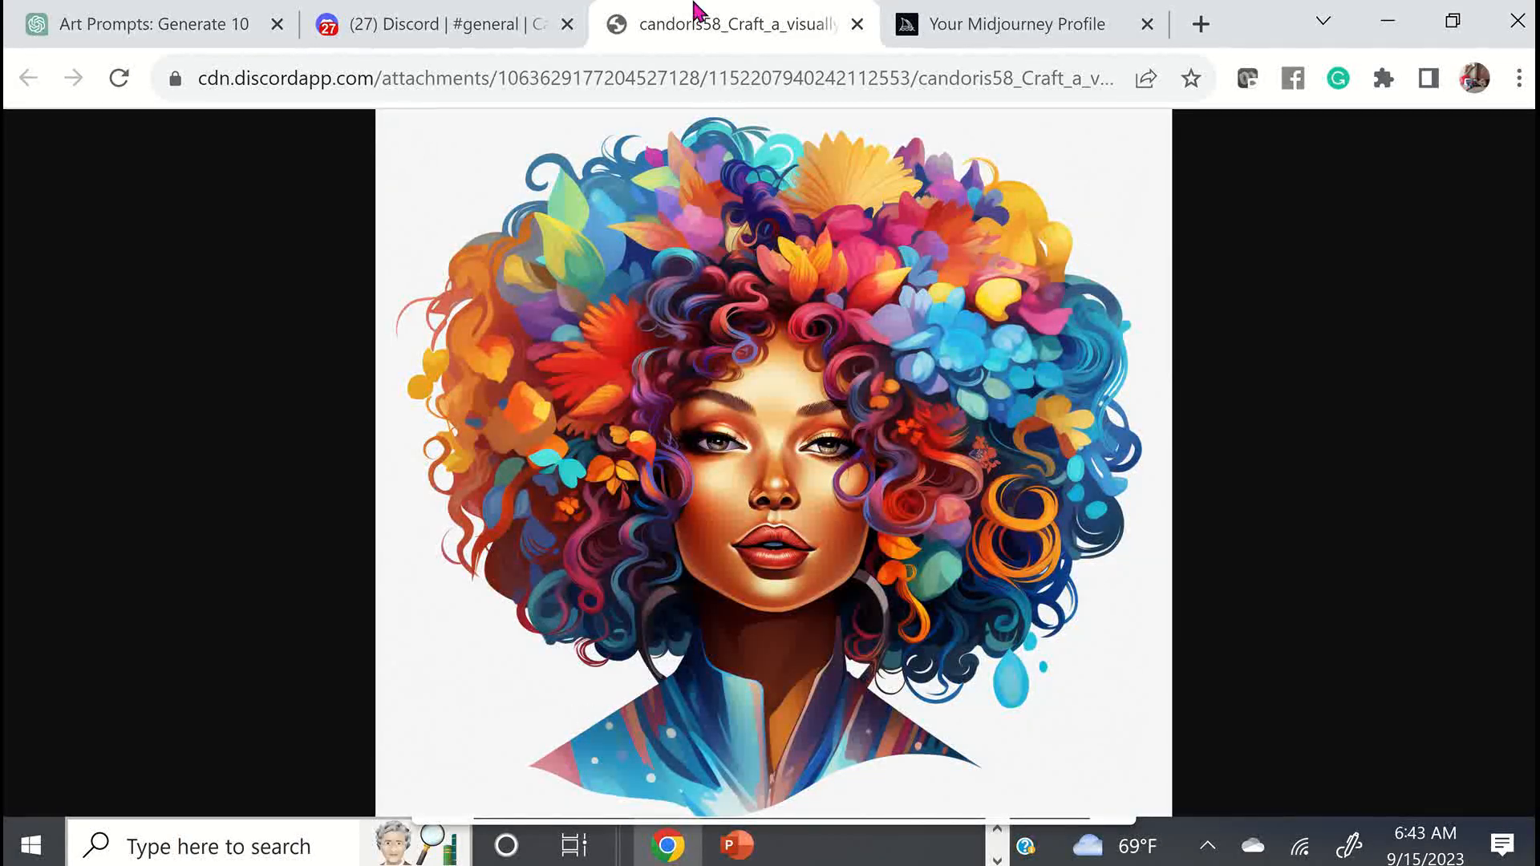
click(858, 25)
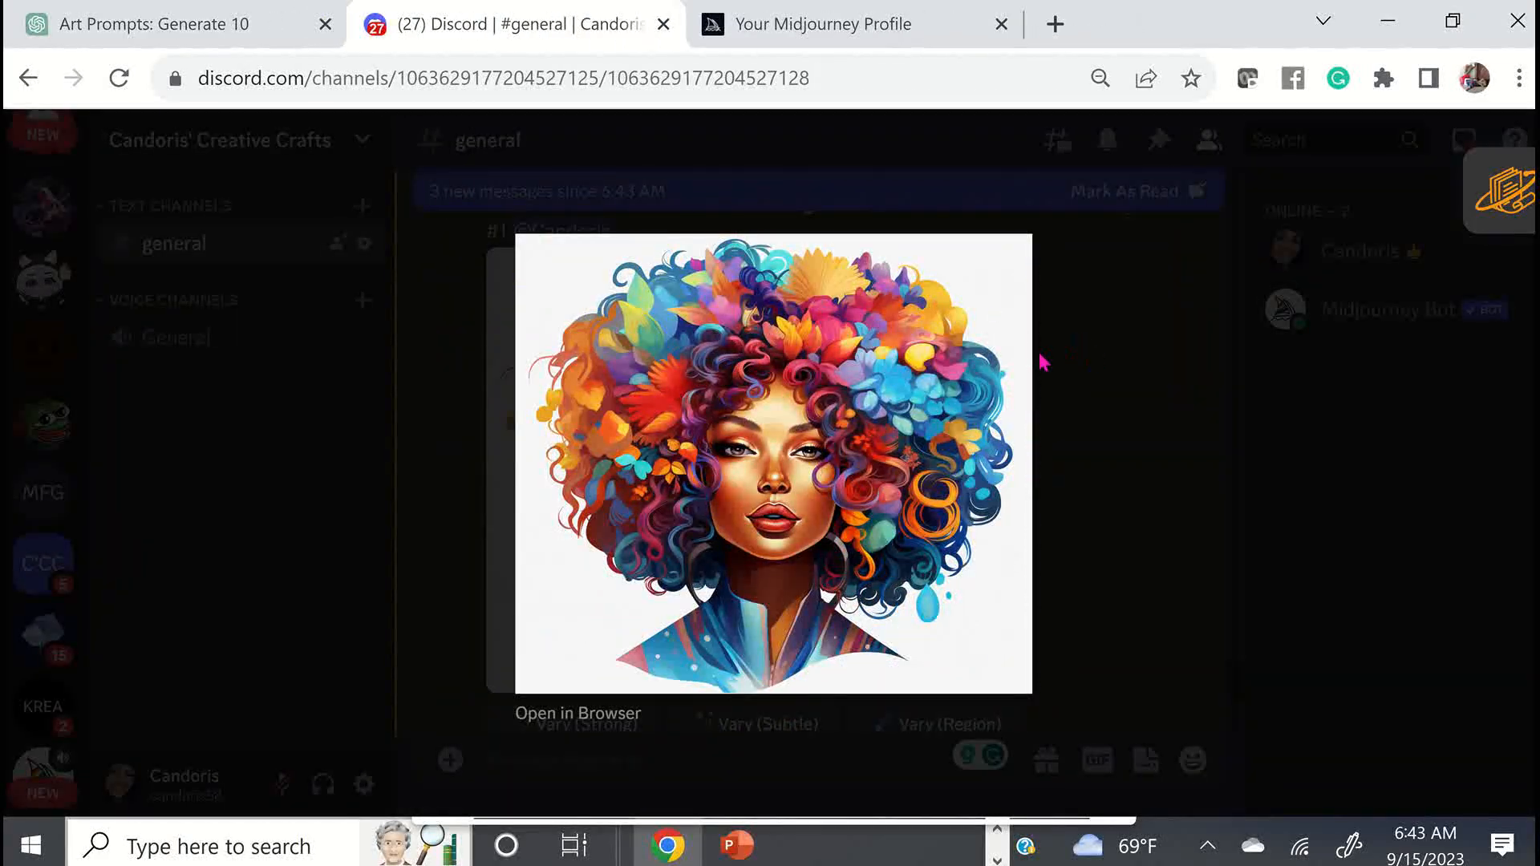
key(Escape)
View upscaled Image #2 of the sticker design full size in the browser, then close it
scroll(546, 585, down, 2)
scroll(545, 586, down, 8)
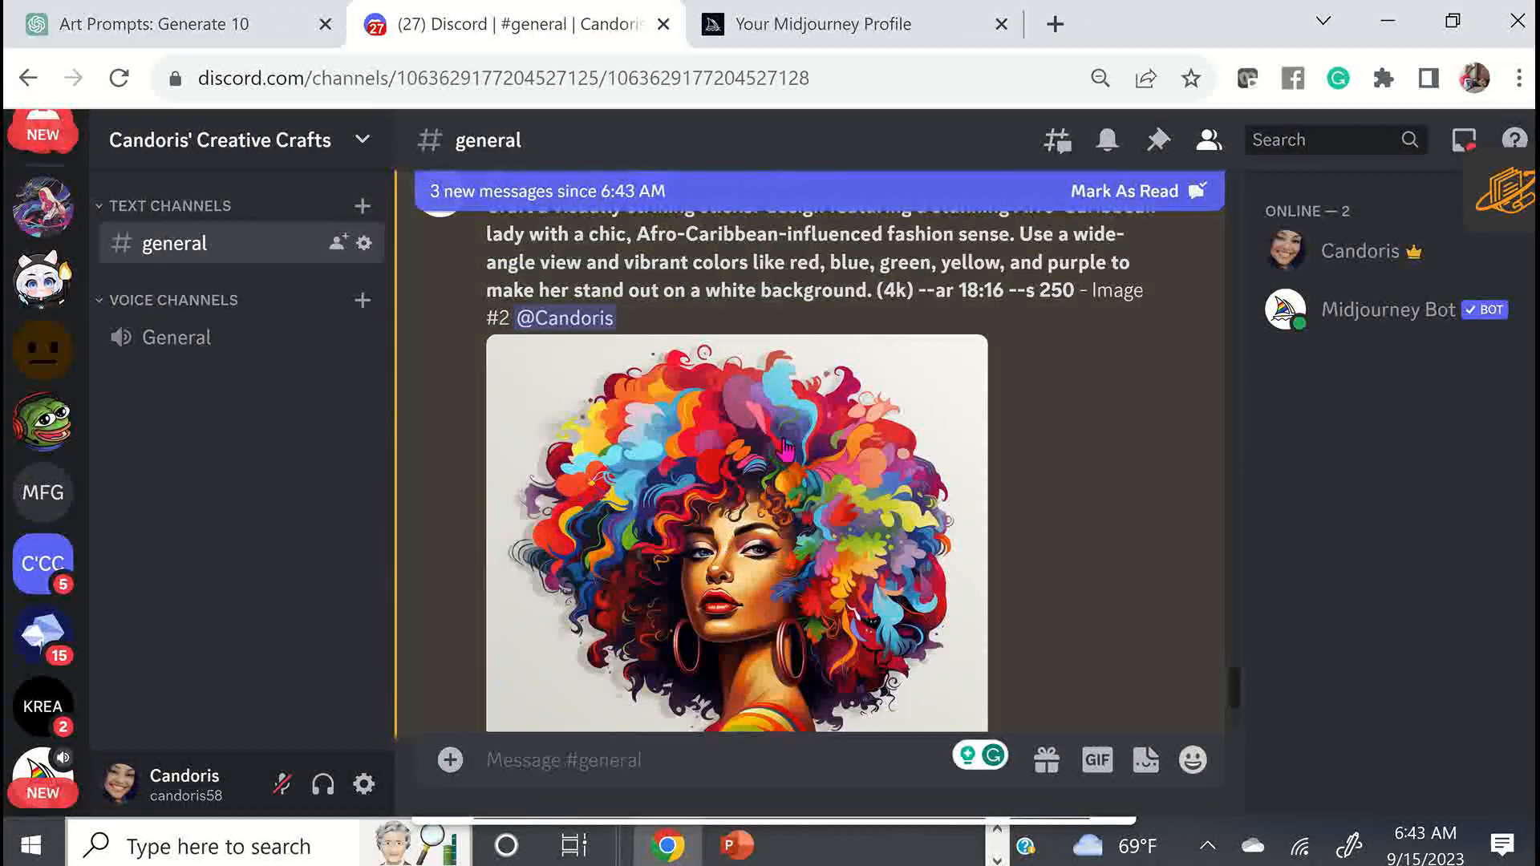
click(782, 450)
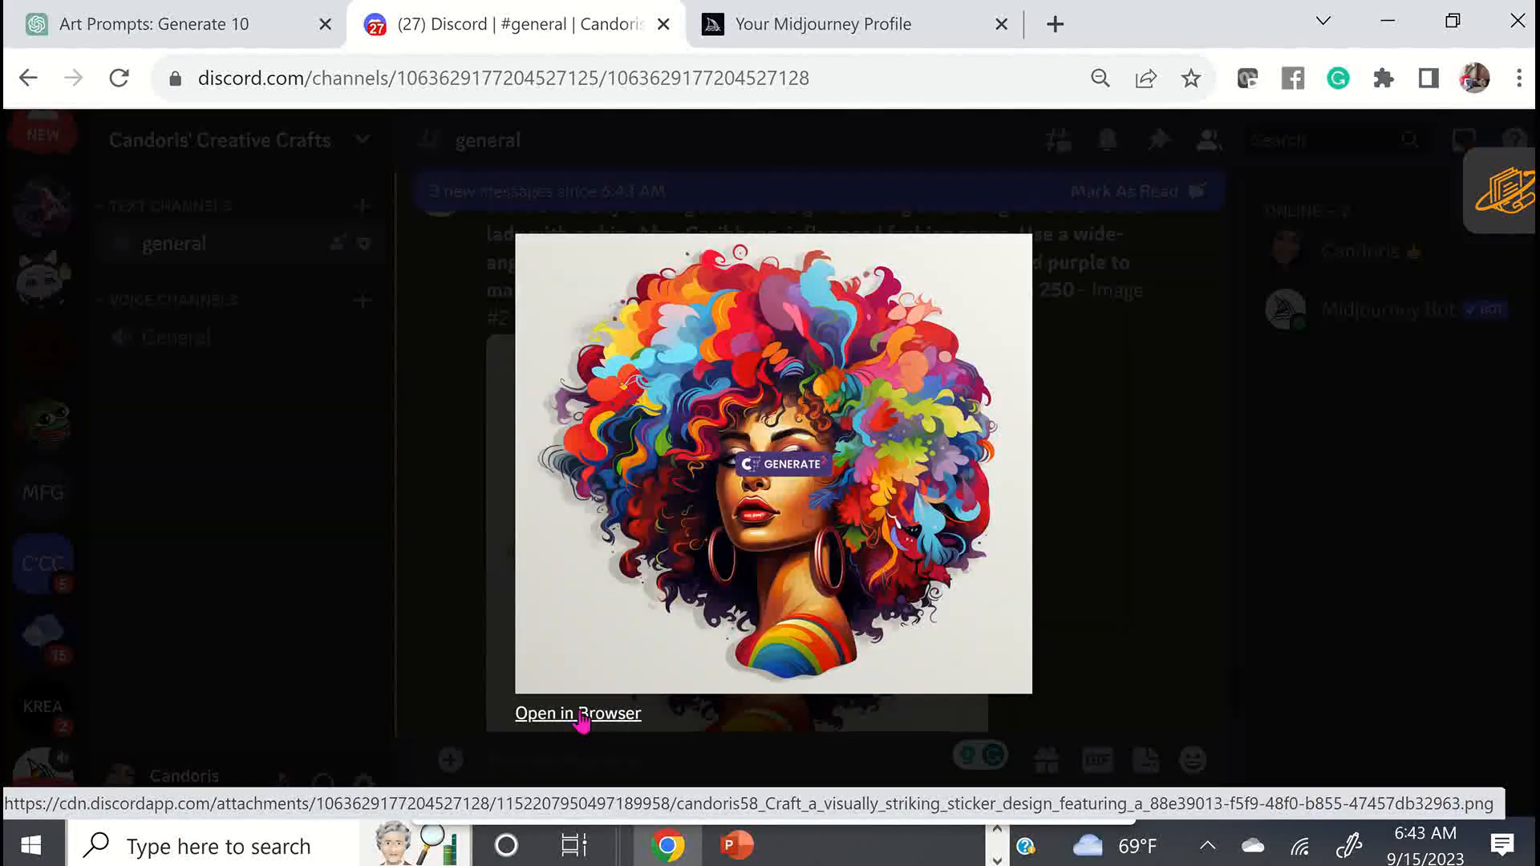
click(582, 711)
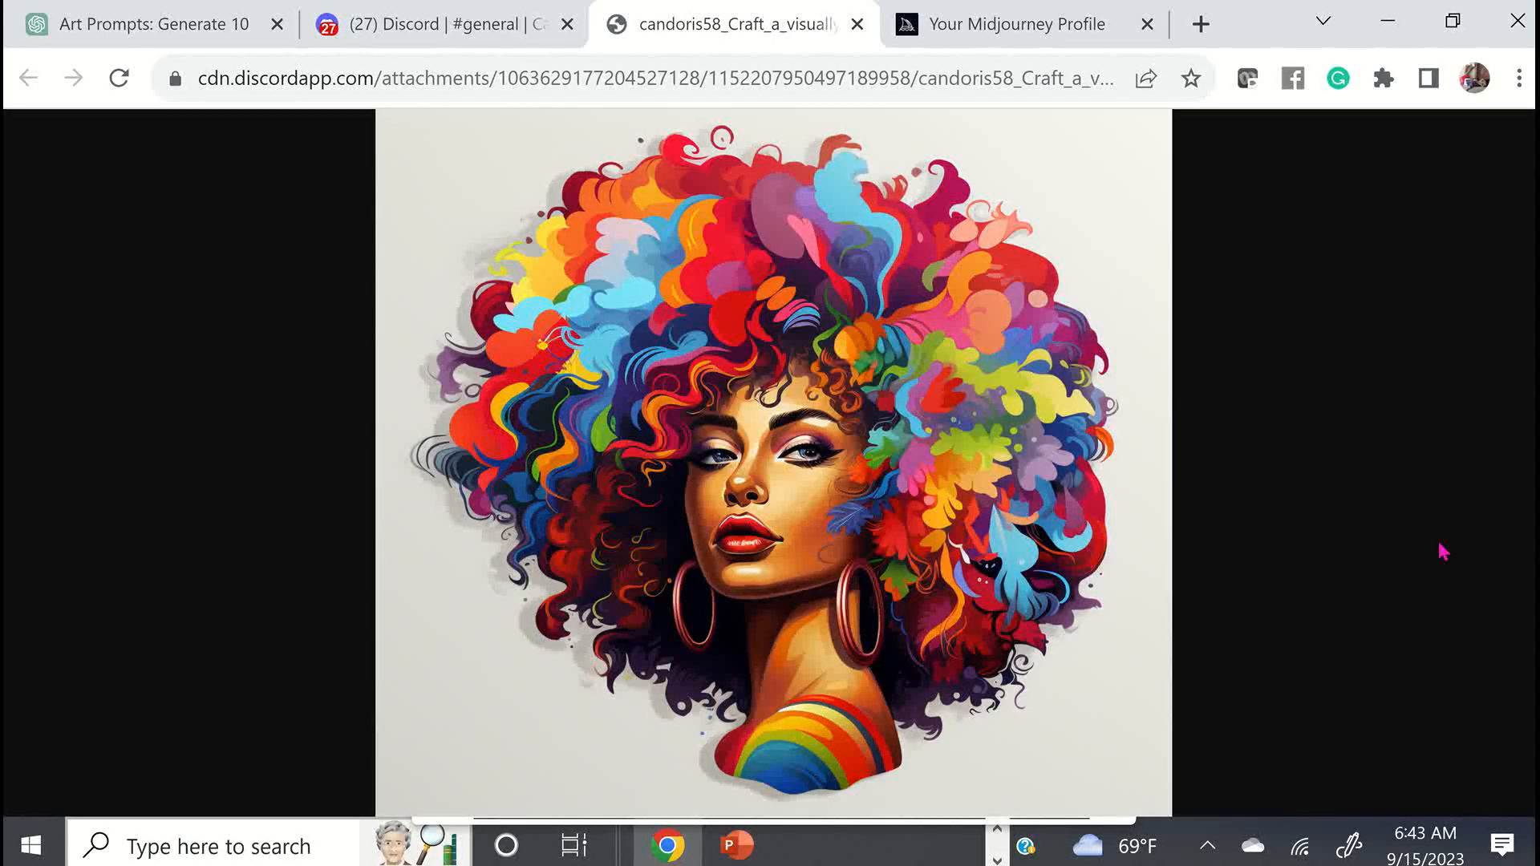
click(857, 24)
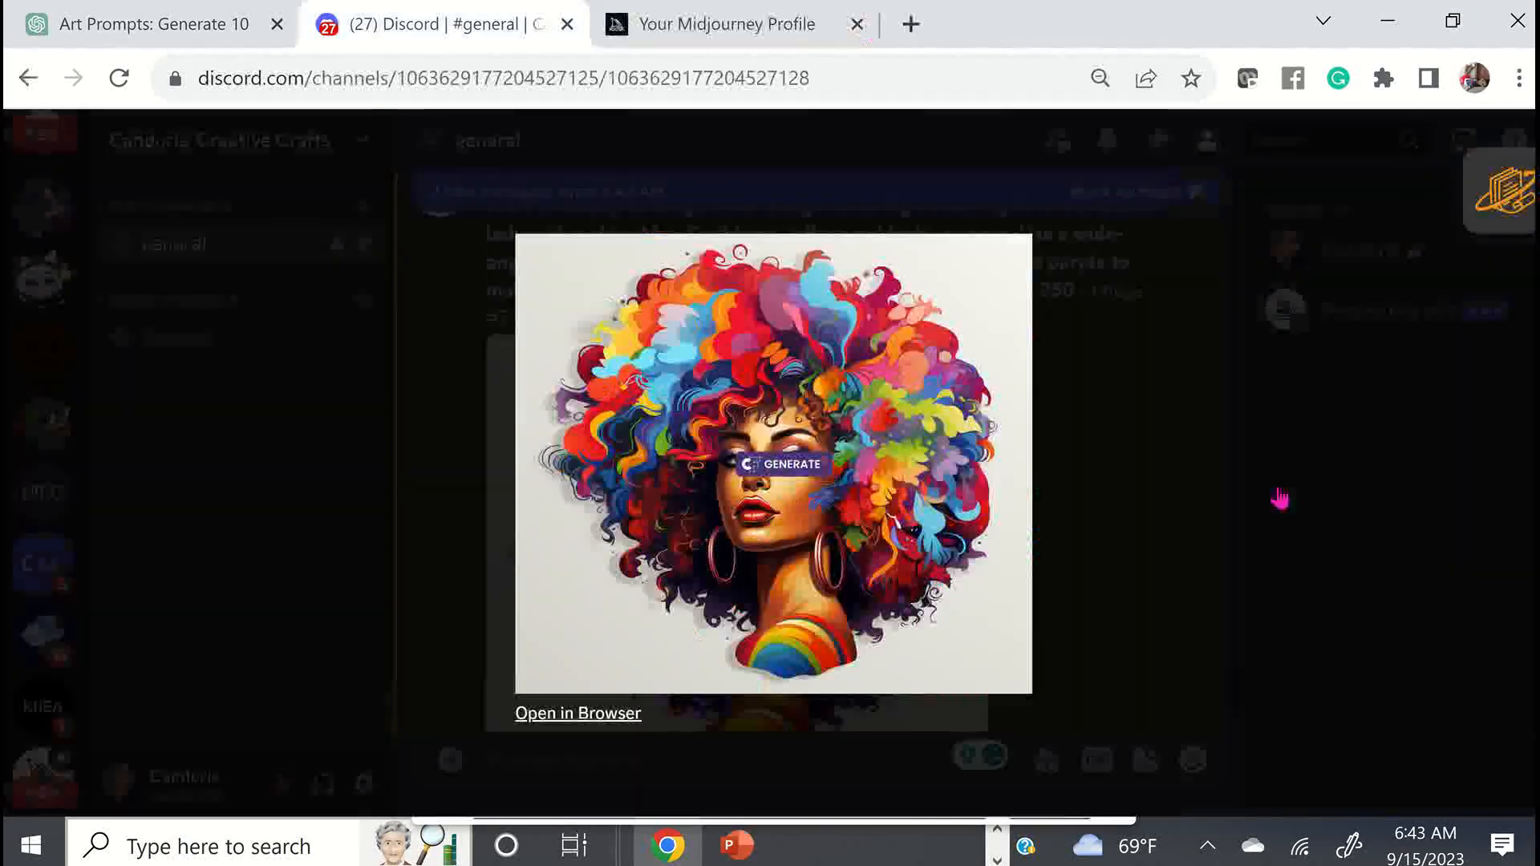
key(Escape)
View upscaled Image #3 of the sticker design full size in the browser, then close it
scroll(914, 489, down, 10)
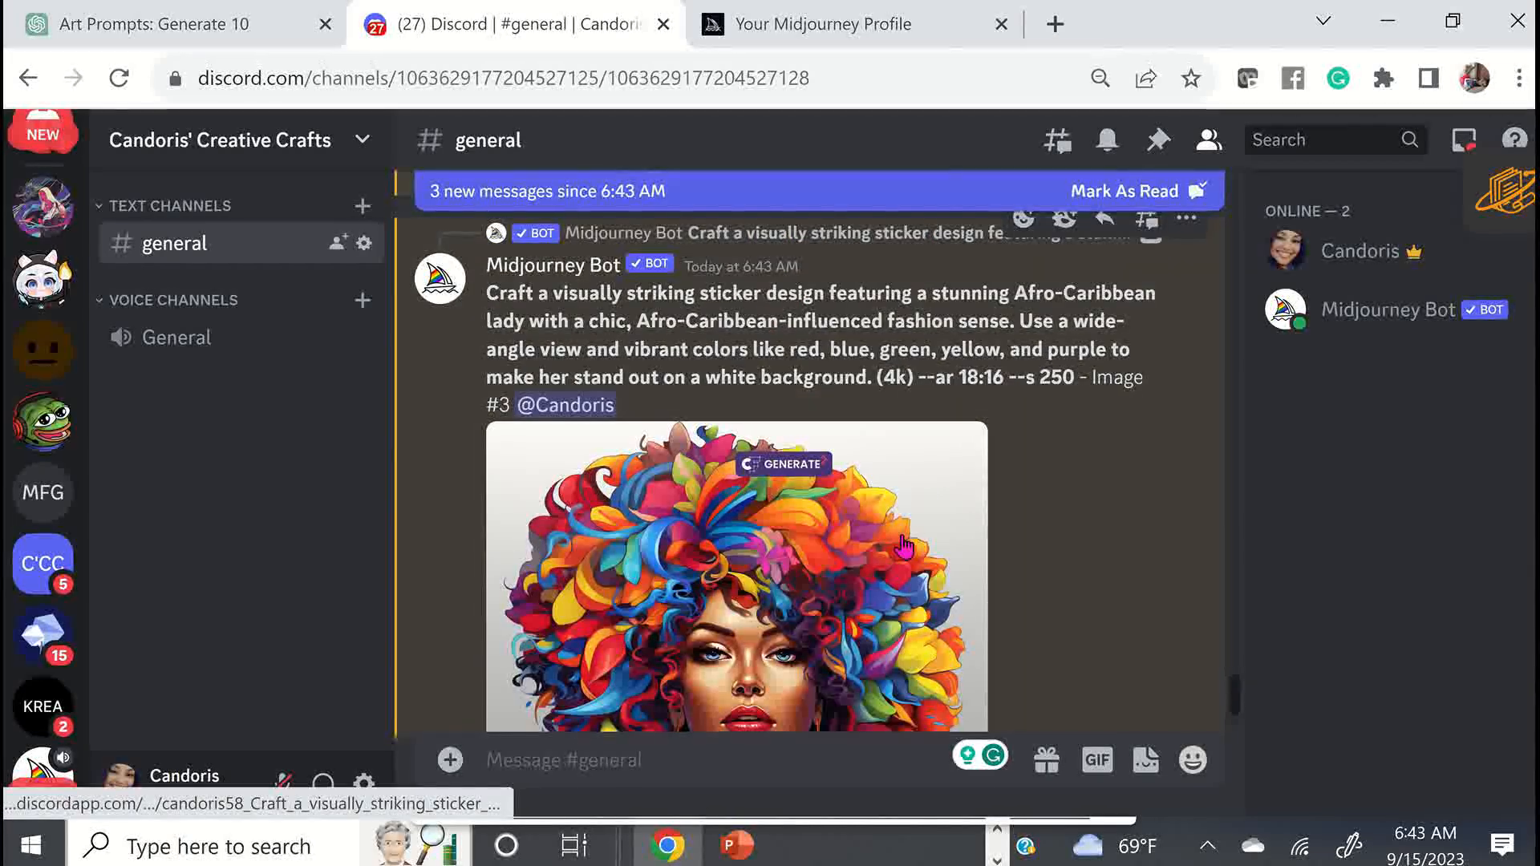
click(905, 547)
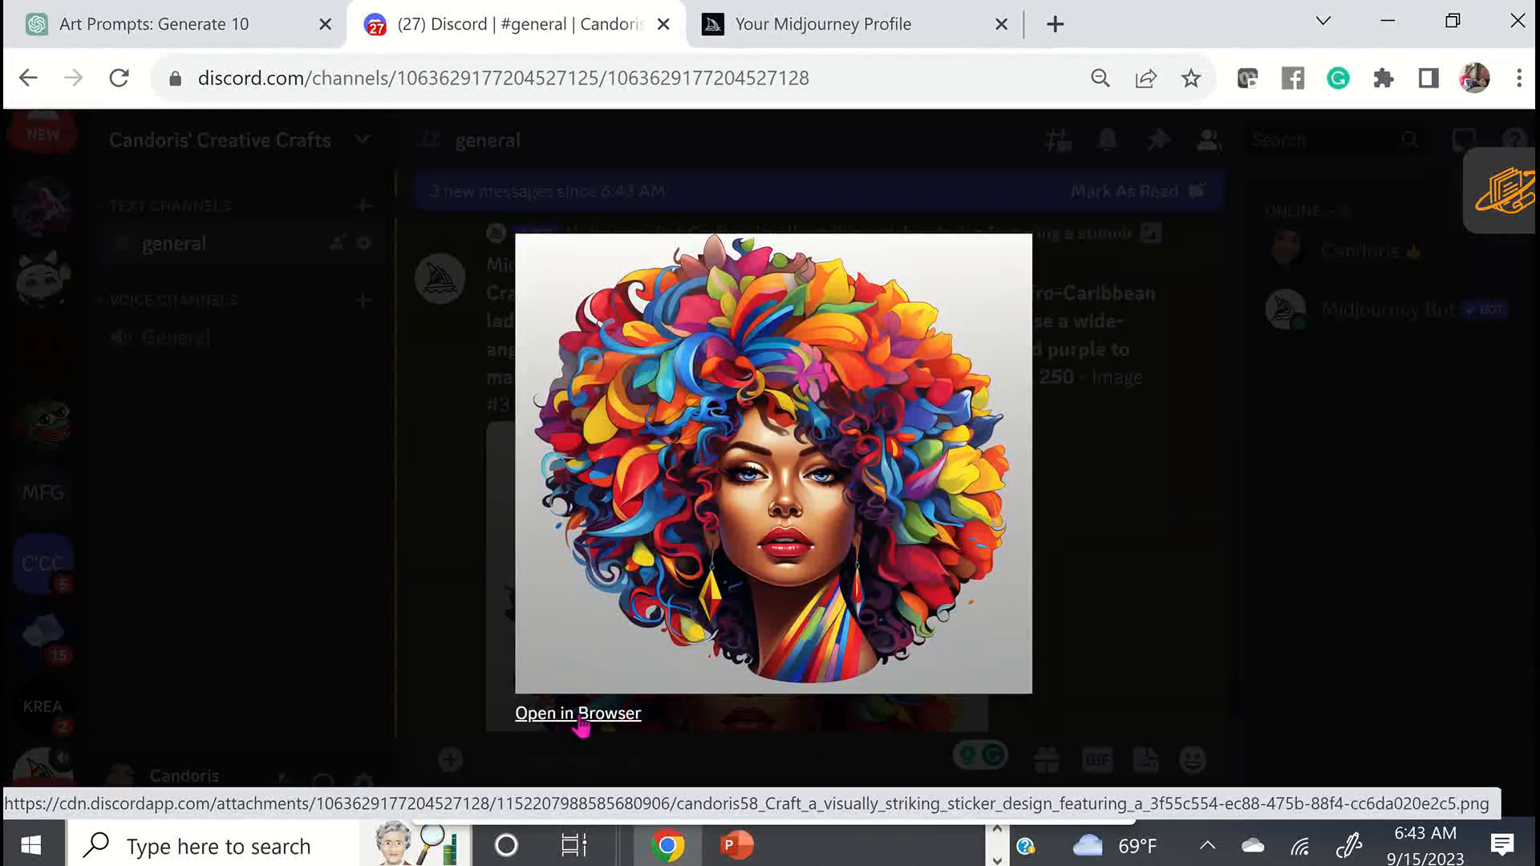
click(580, 717)
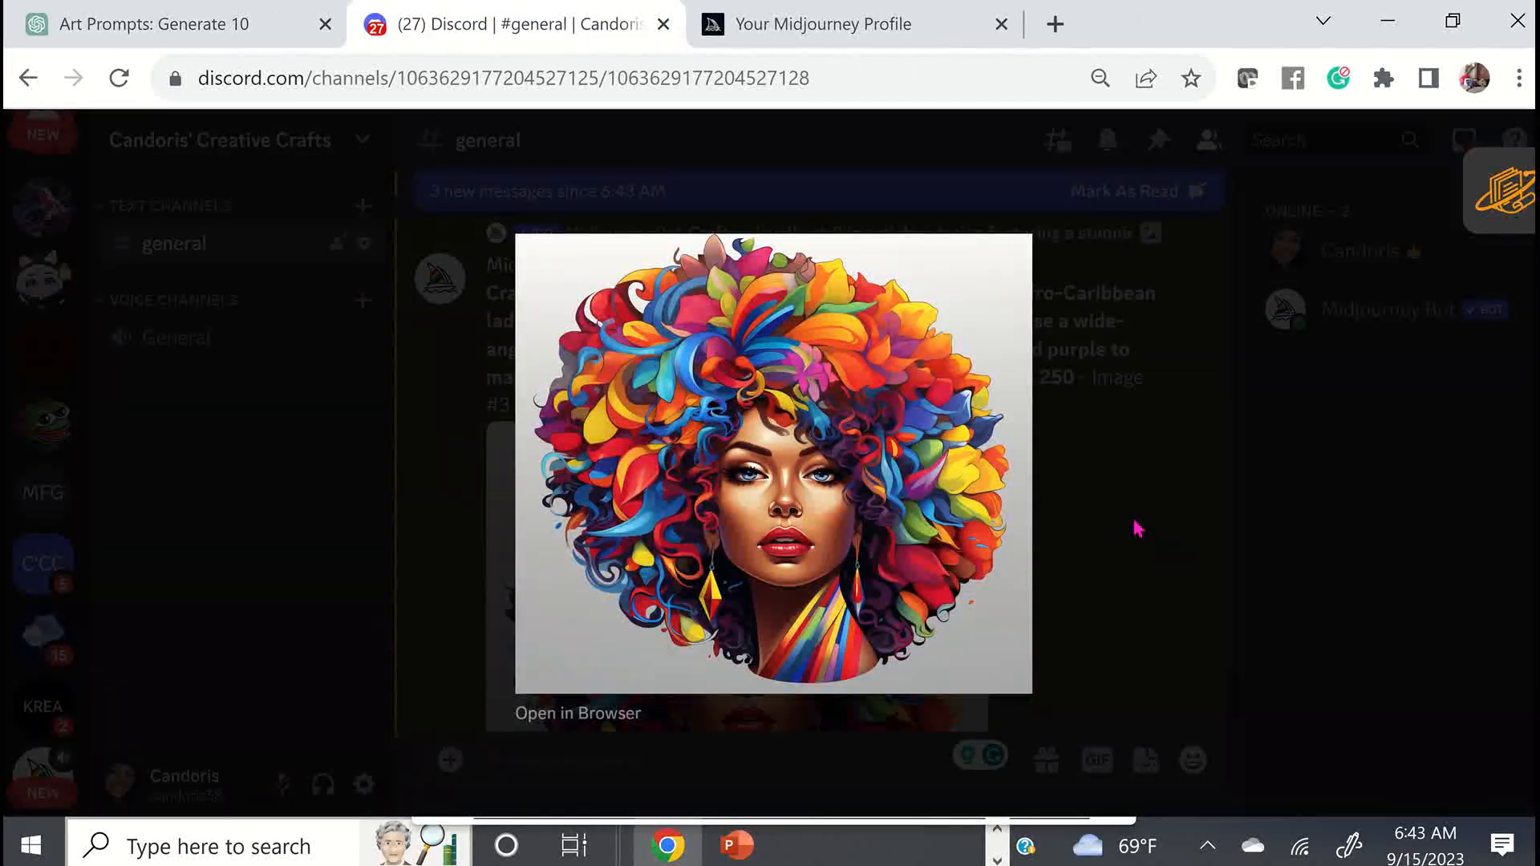
key(Escape)
View upscaled Image #4, the woman with sunglasses, full size in the browser, then return to Discord
scroll(954, 542, down, 10)
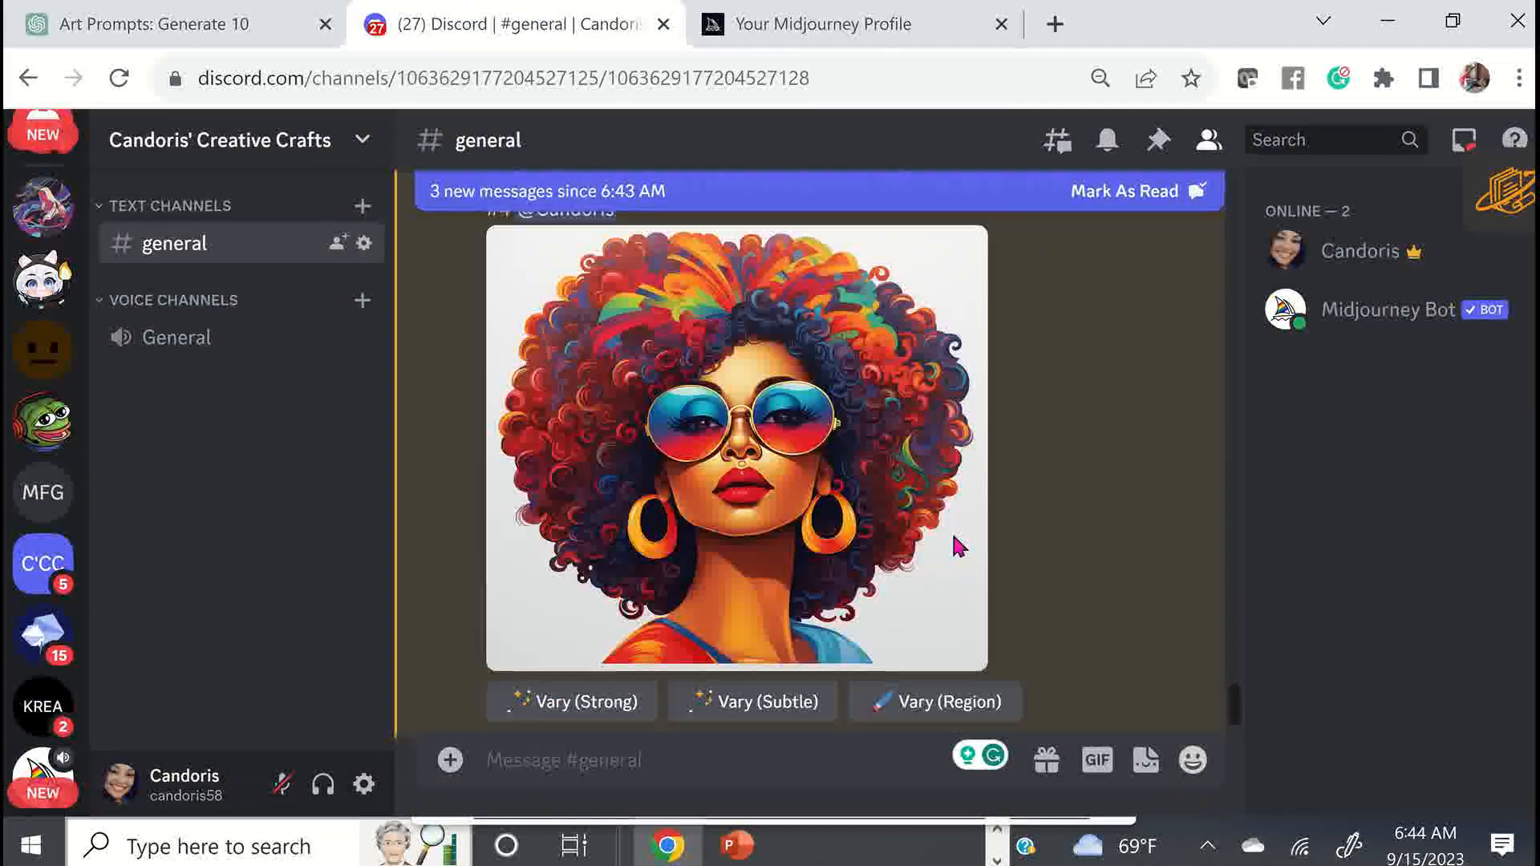
click(865, 277)
click(604, 714)
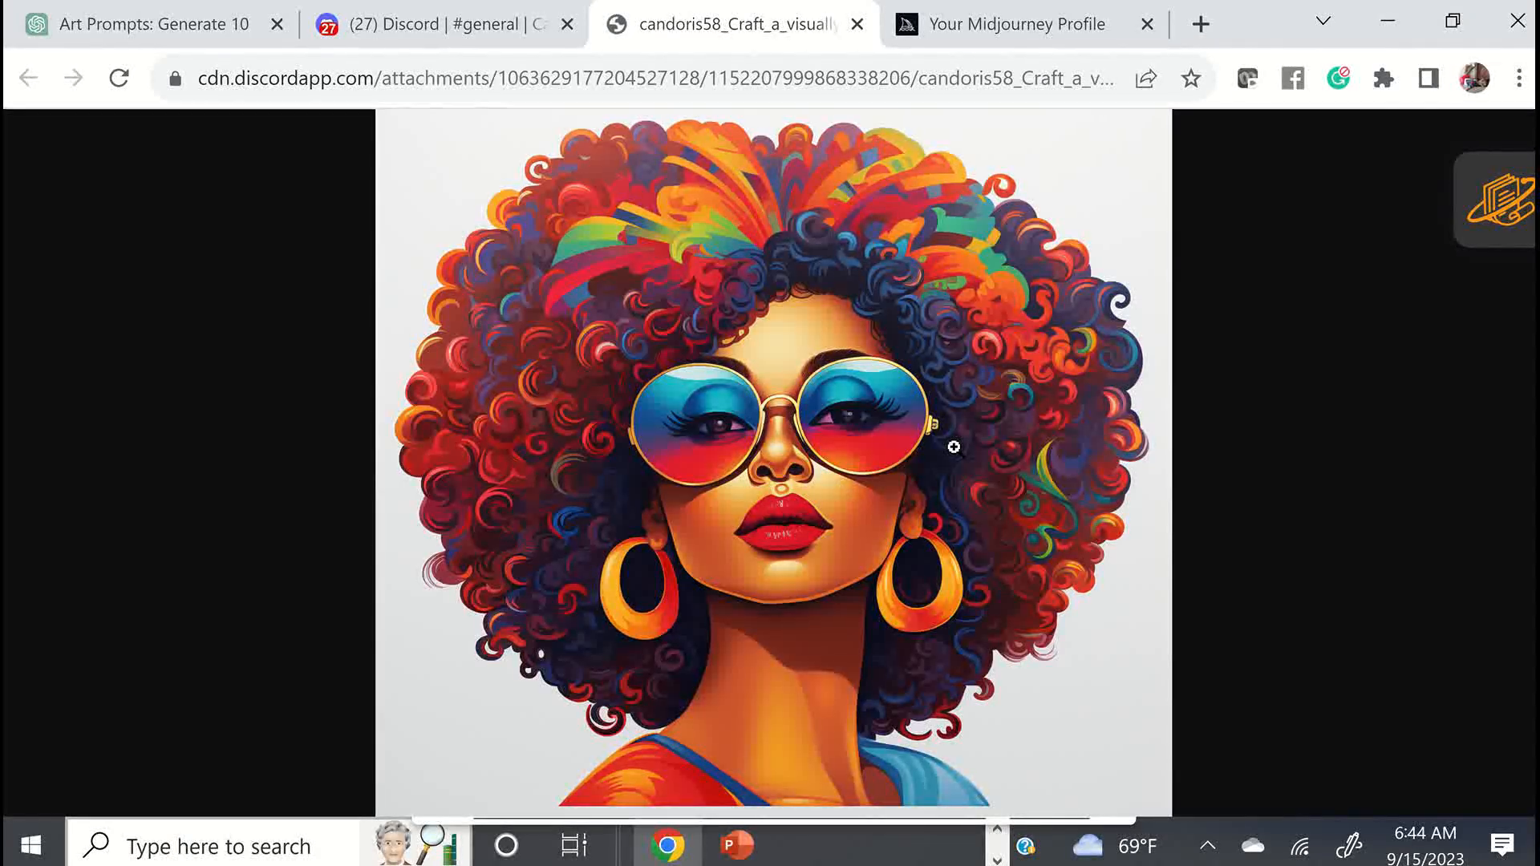
click(501, 29)
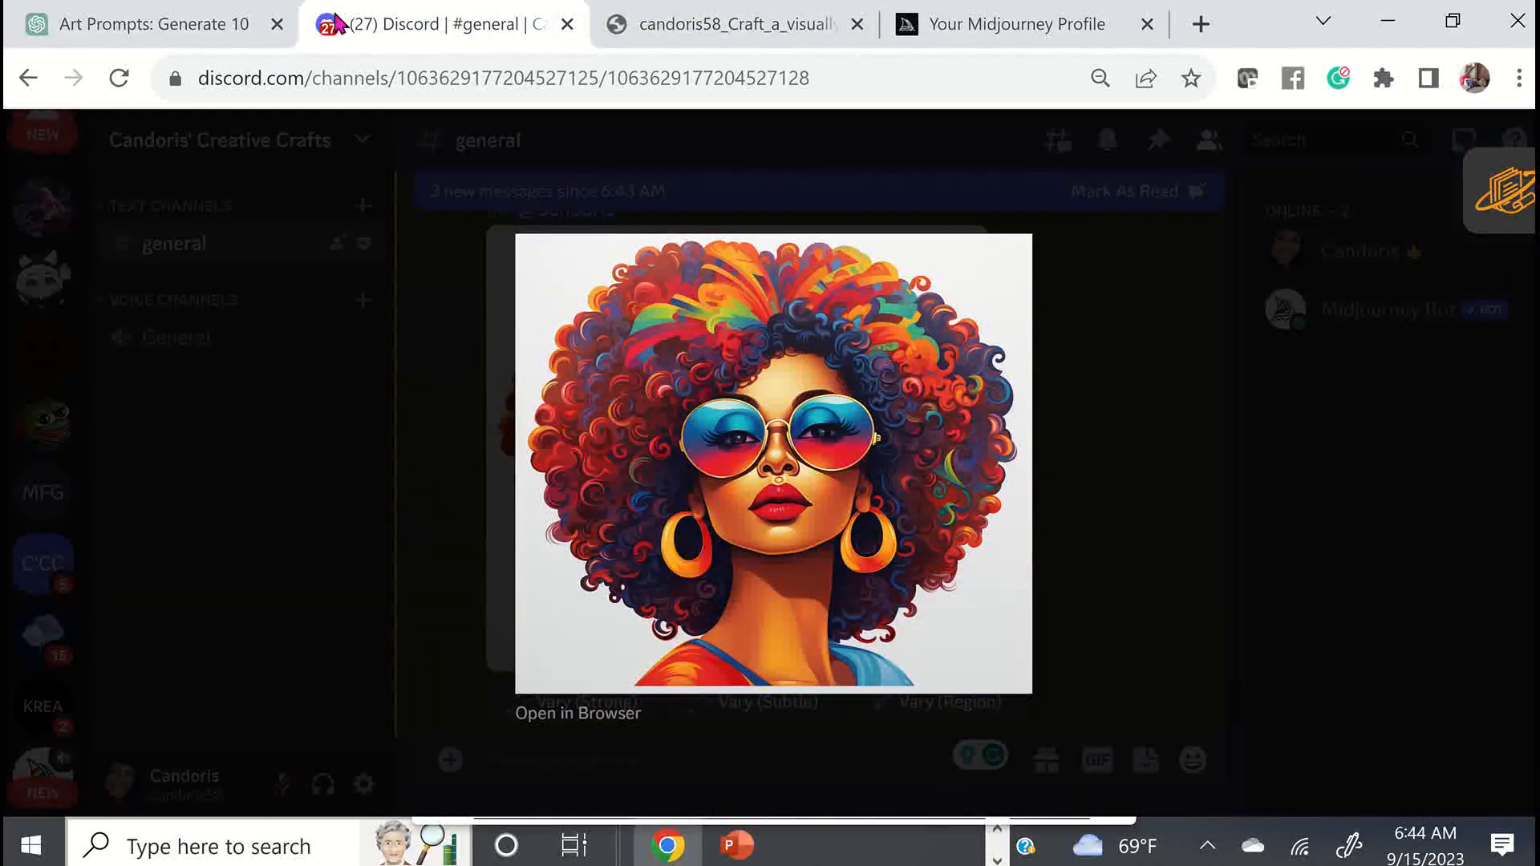
Switch to ChatGPT, copy the conversation's opening request for generative art prompts, and paste it as a new message
click(195, 11)
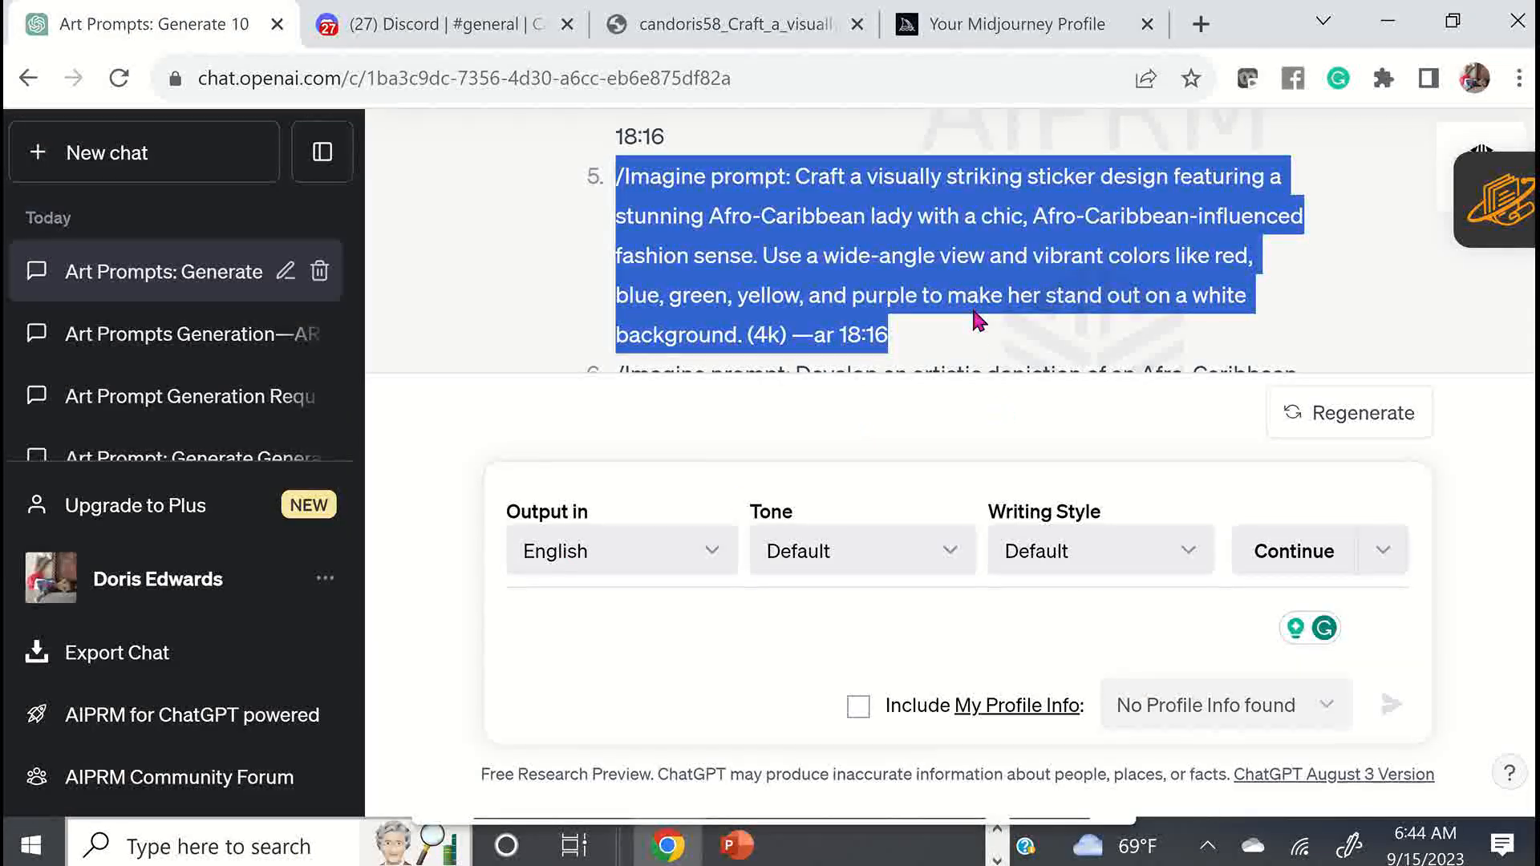
scroll(978, 321, down, 3)
scroll(977, 322, down, 2)
scroll(974, 318, up, 10)
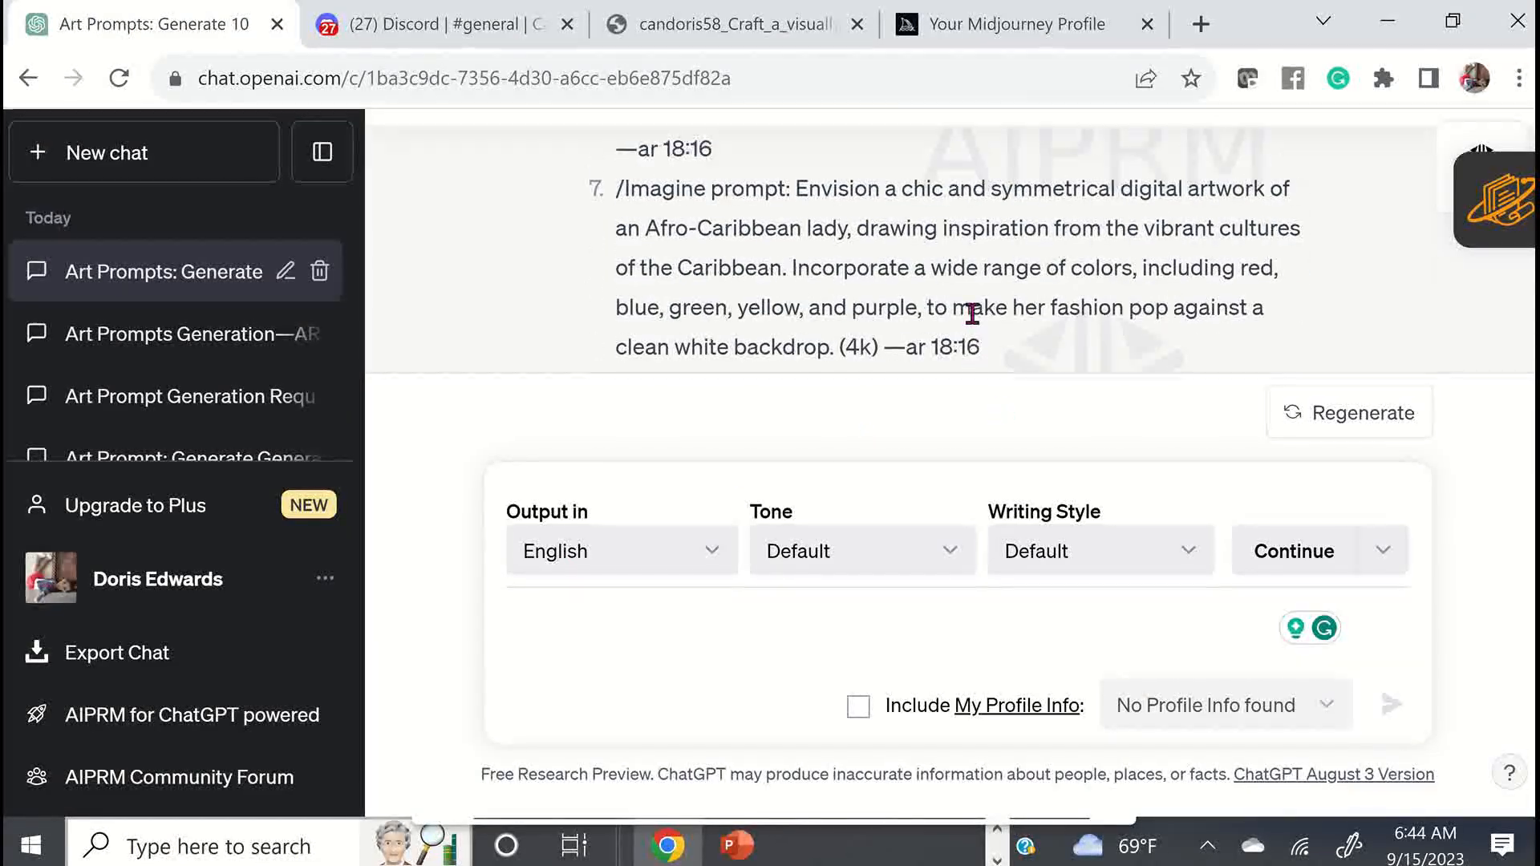
scroll(973, 313, up, 3)
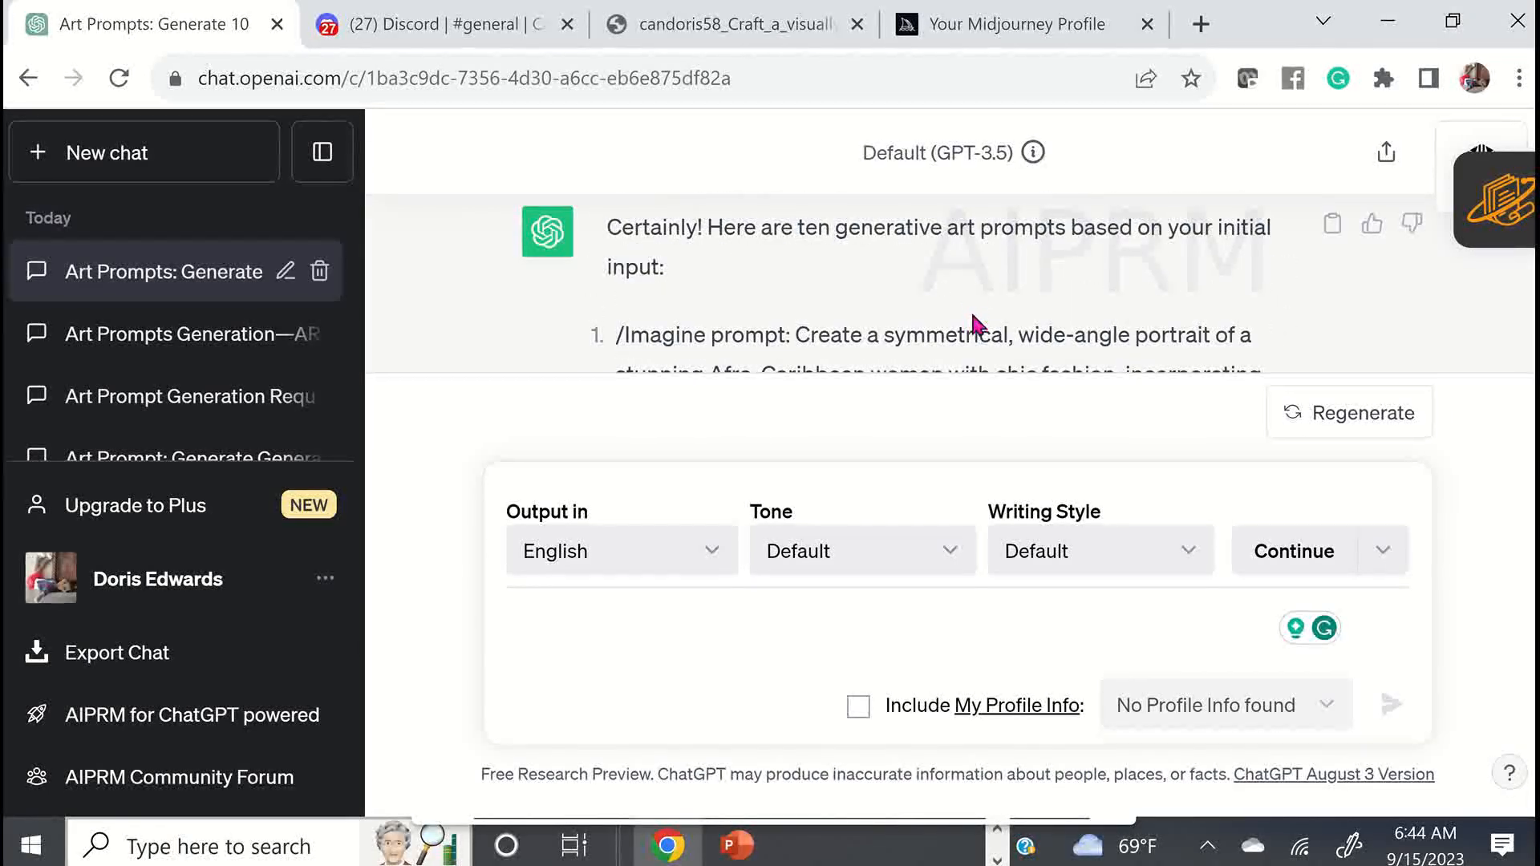
scroll(973, 311, up, 8)
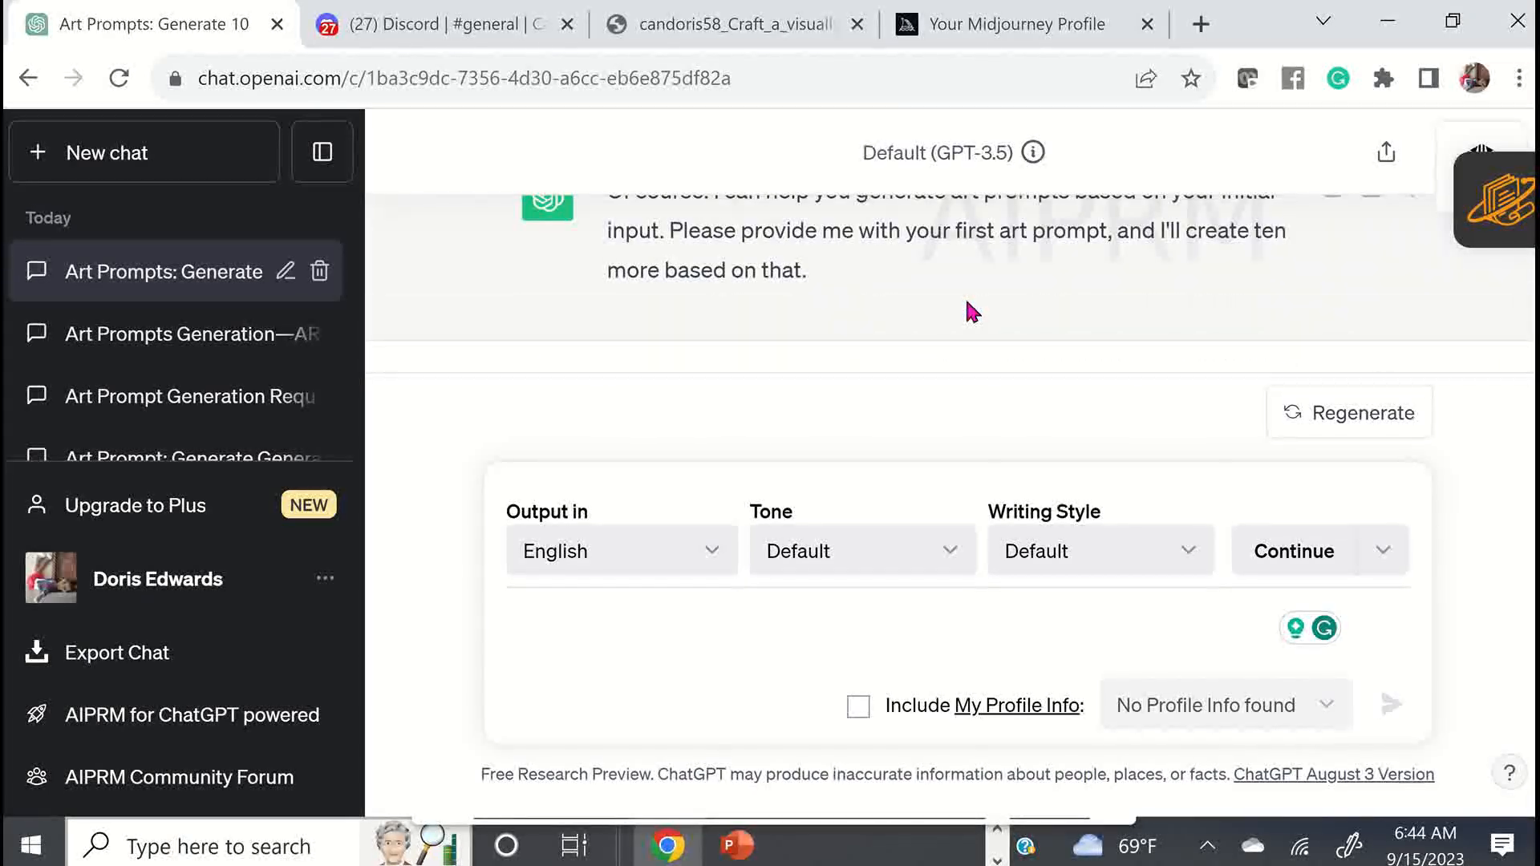
scroll(971, 309, up, 2)
scroll(971, 309, down, 1)
scroll(971, 309, up, 1)
scroll(968, 305, up, 2)
drag(990, 312, 608, 245)
right_click(672, 278)
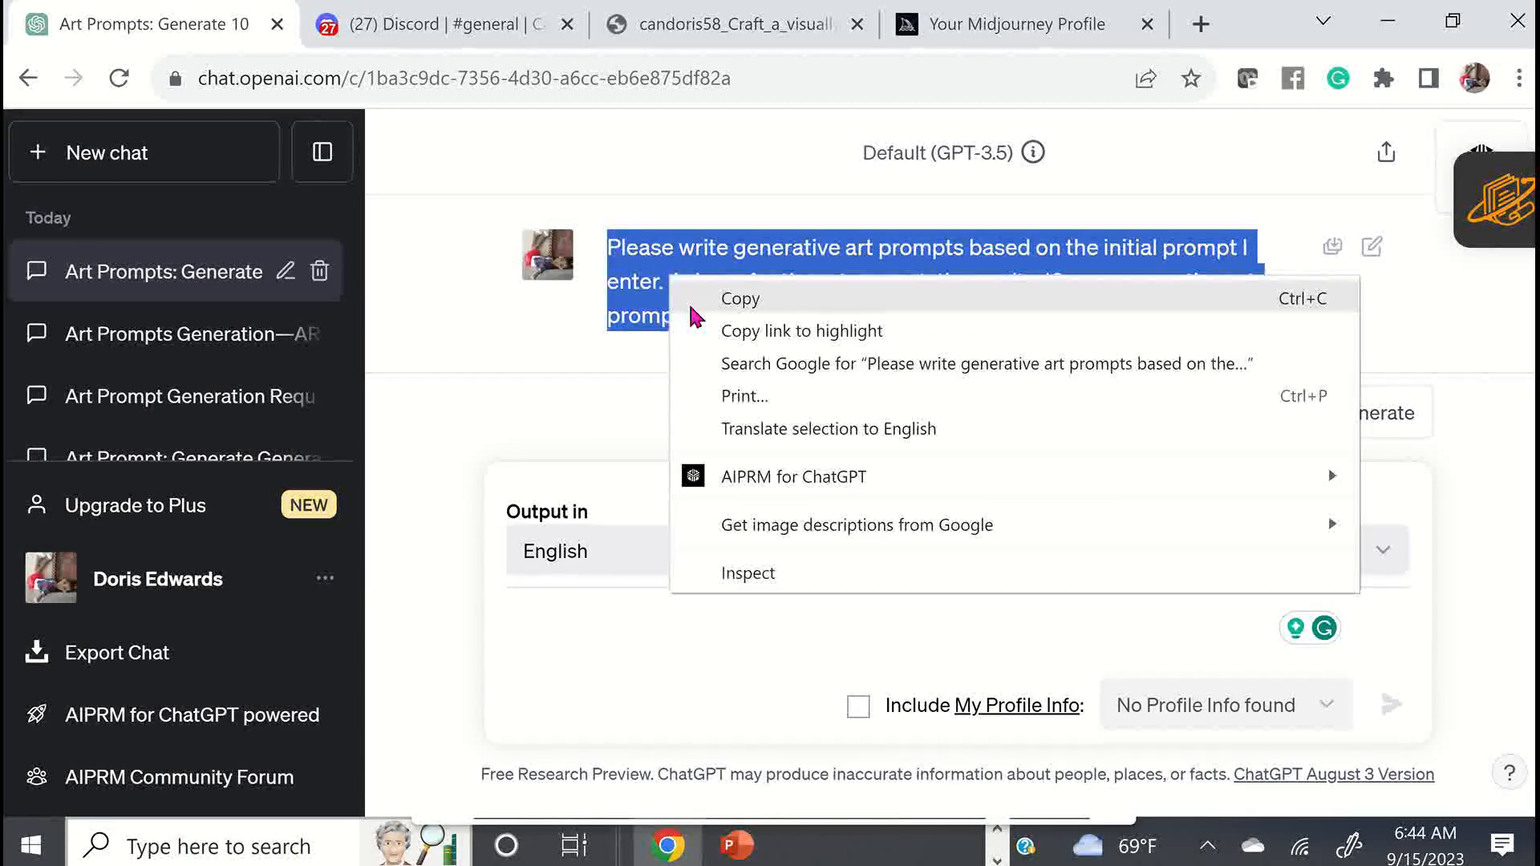
click(763, 301)
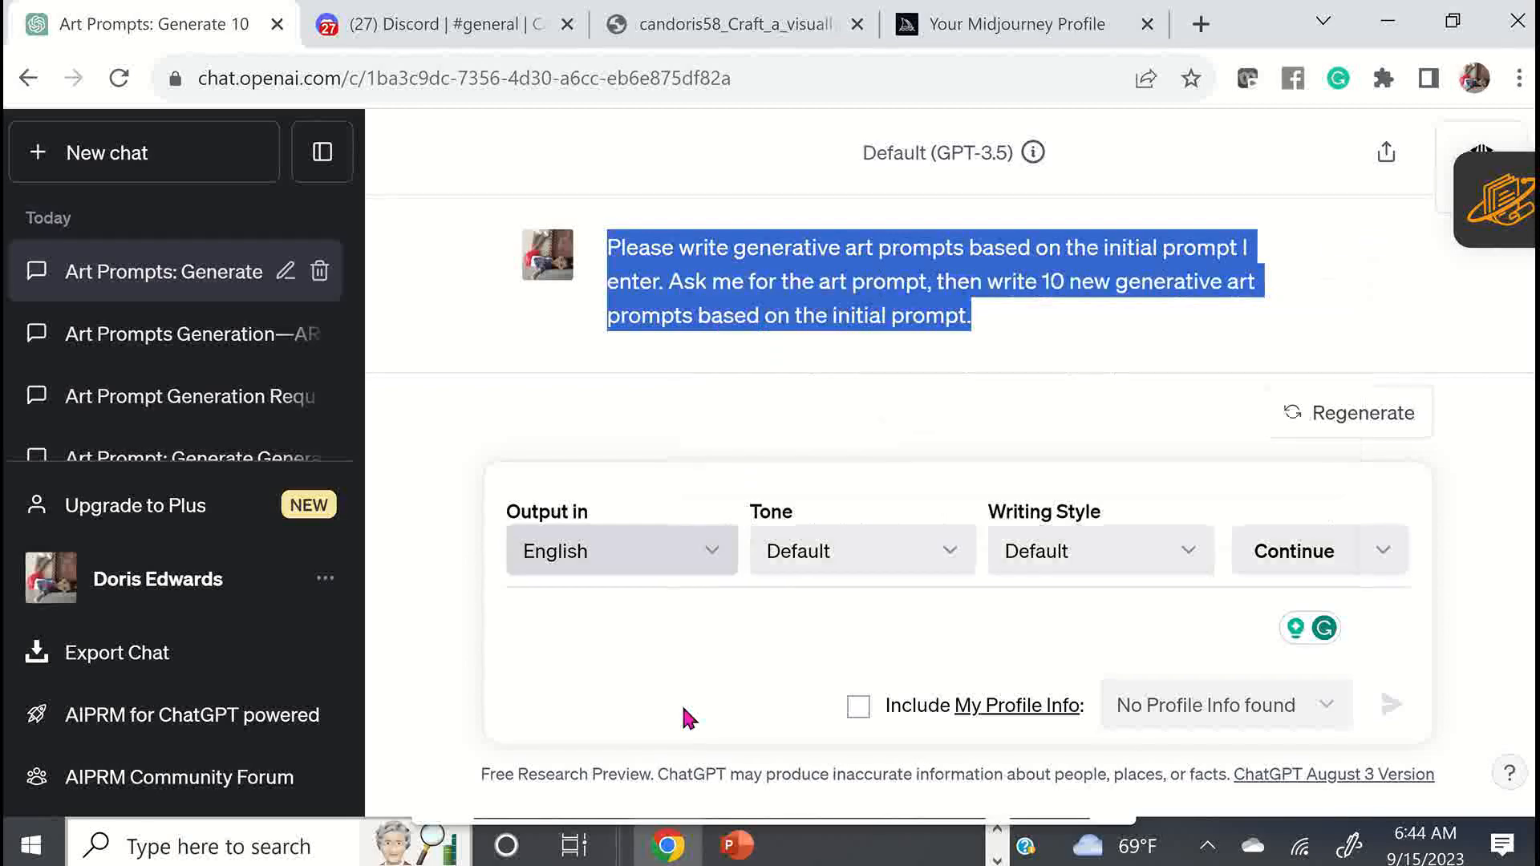
click(680, 640)
key(ctrl+v)
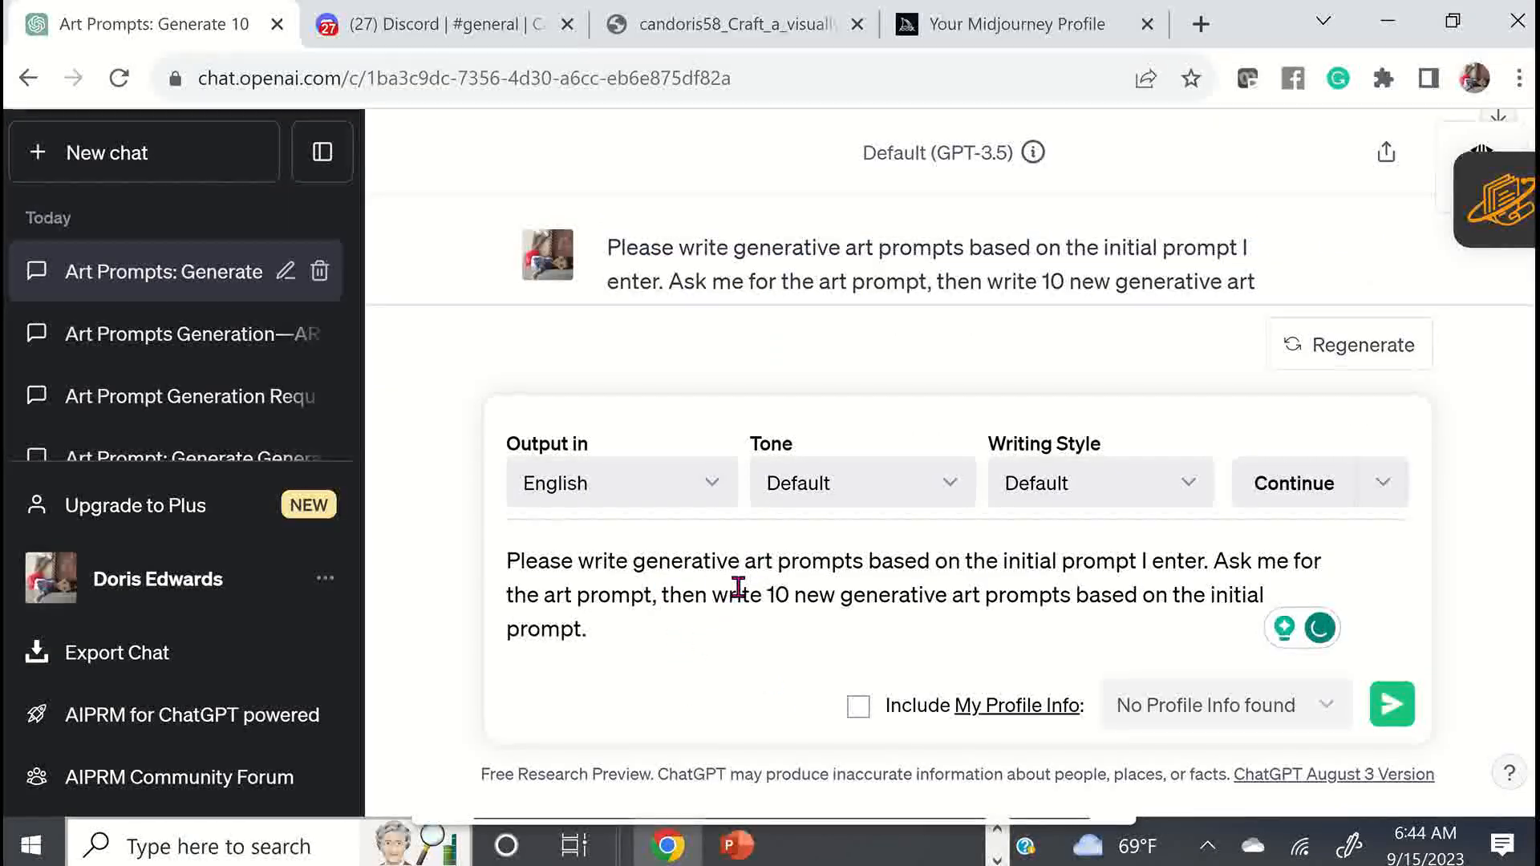
Insert "15 additional" before "generative art prompts" in the pasted request and correct "enter" to "entered"
drag(634, 564, 742, 571)
click(640, 572)
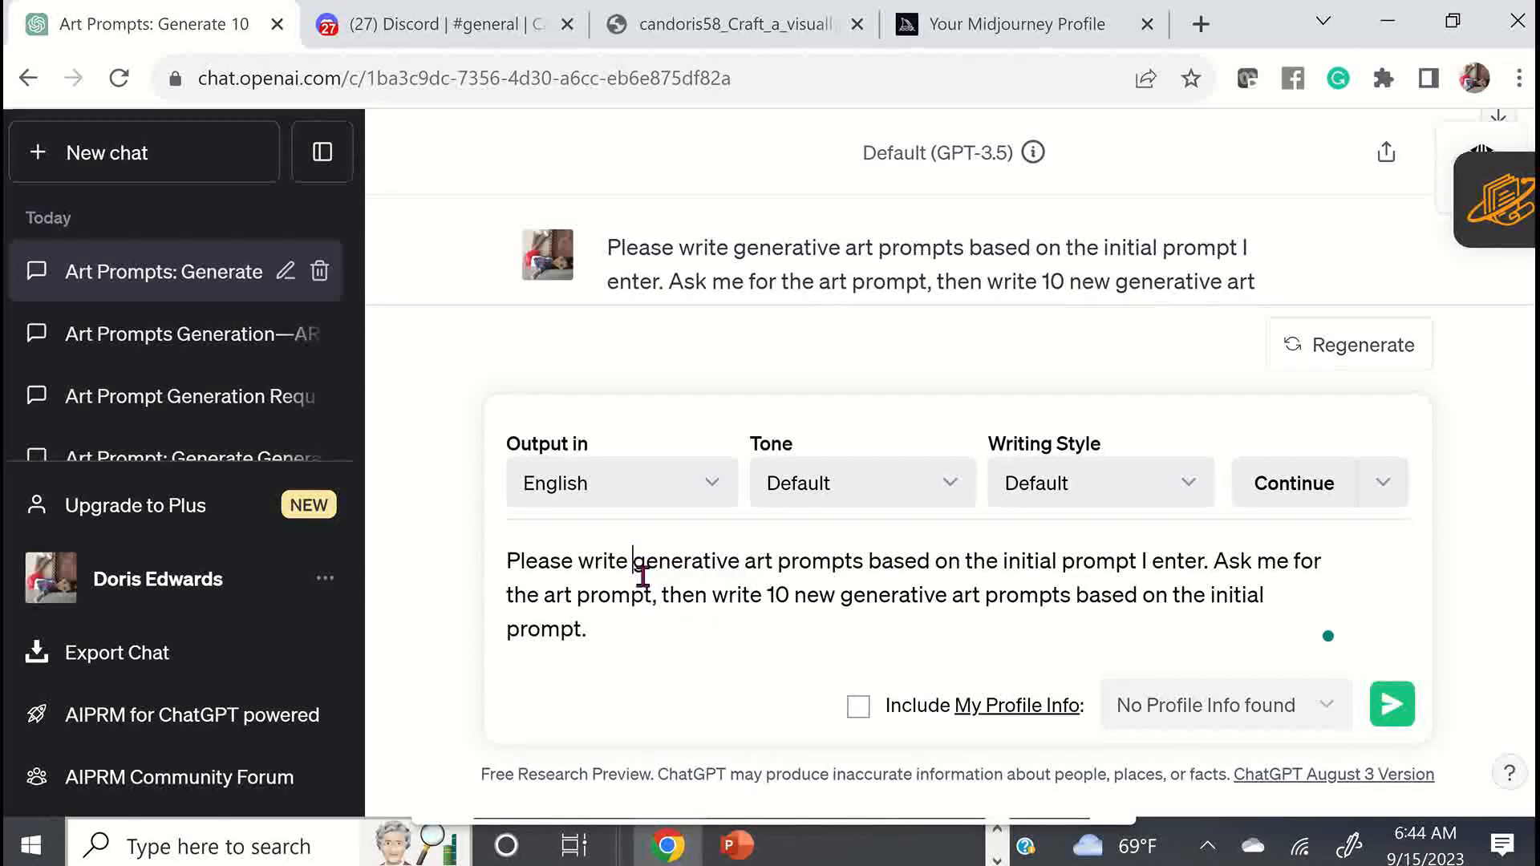
text(15 a)
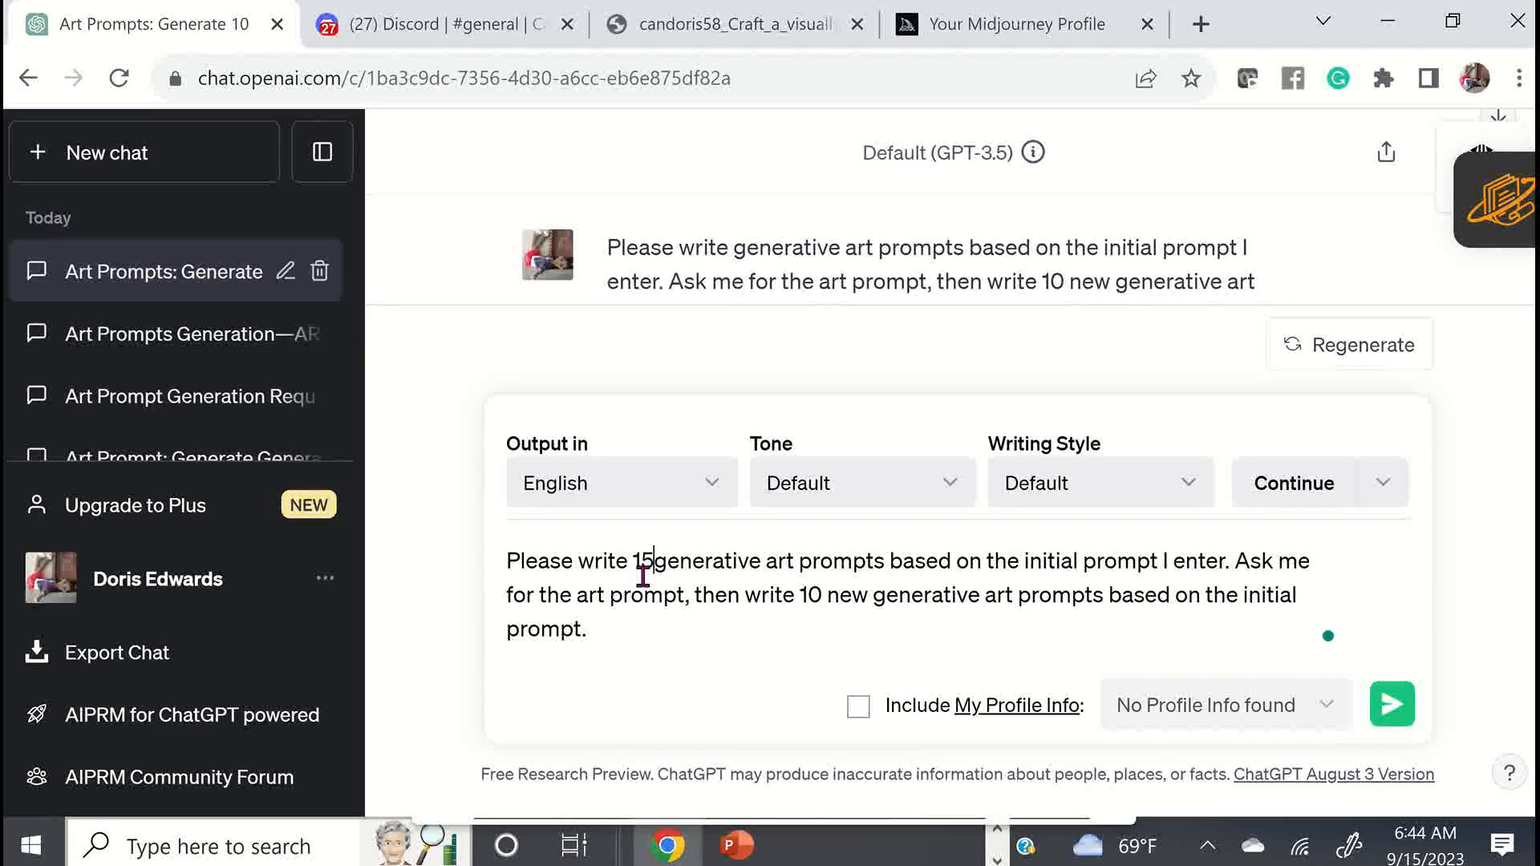
text(dditi)
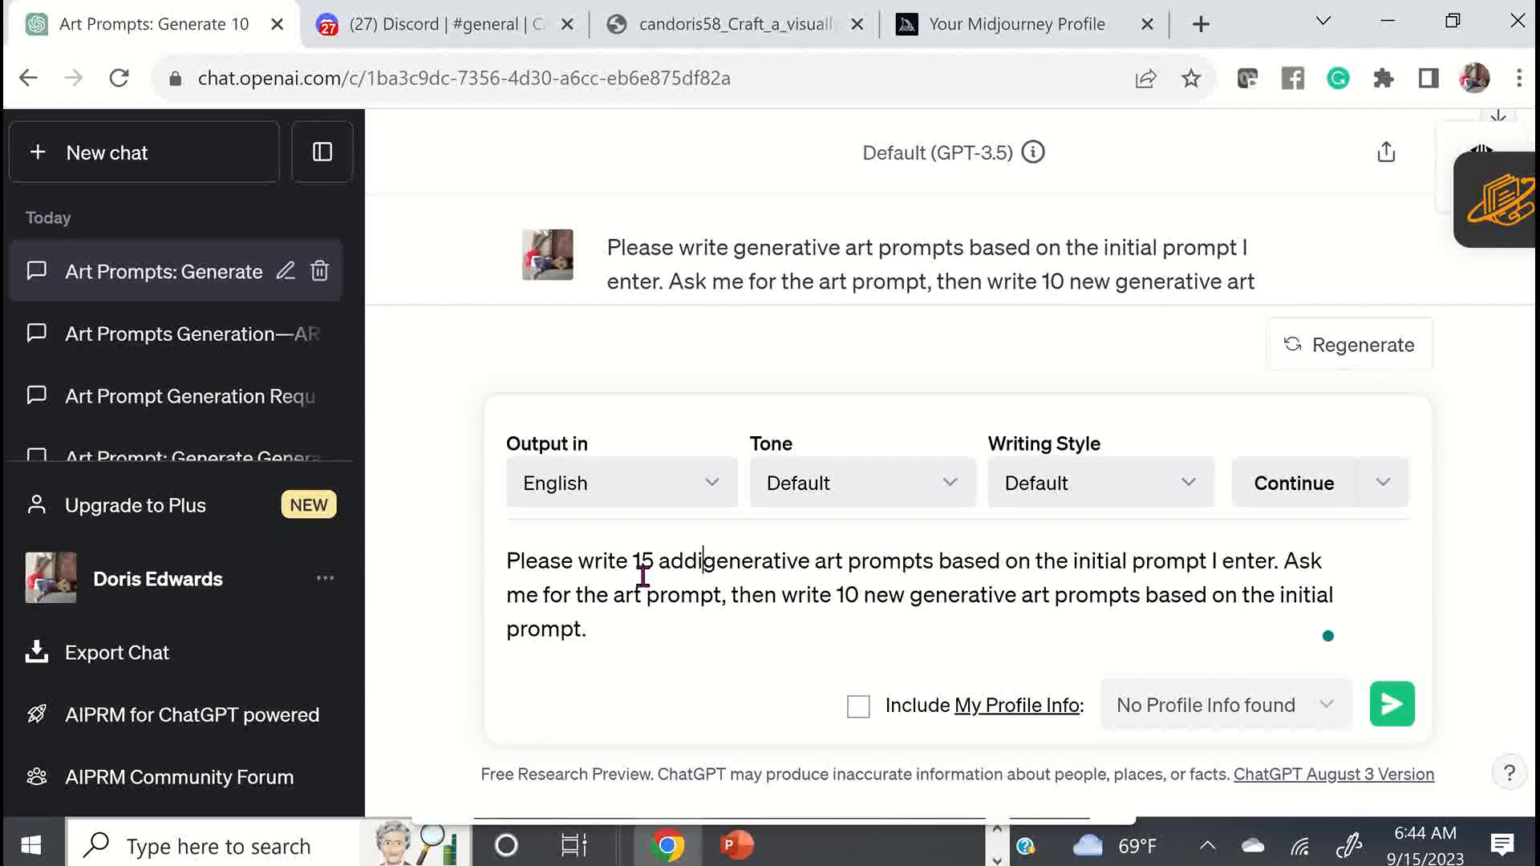
text(onal)
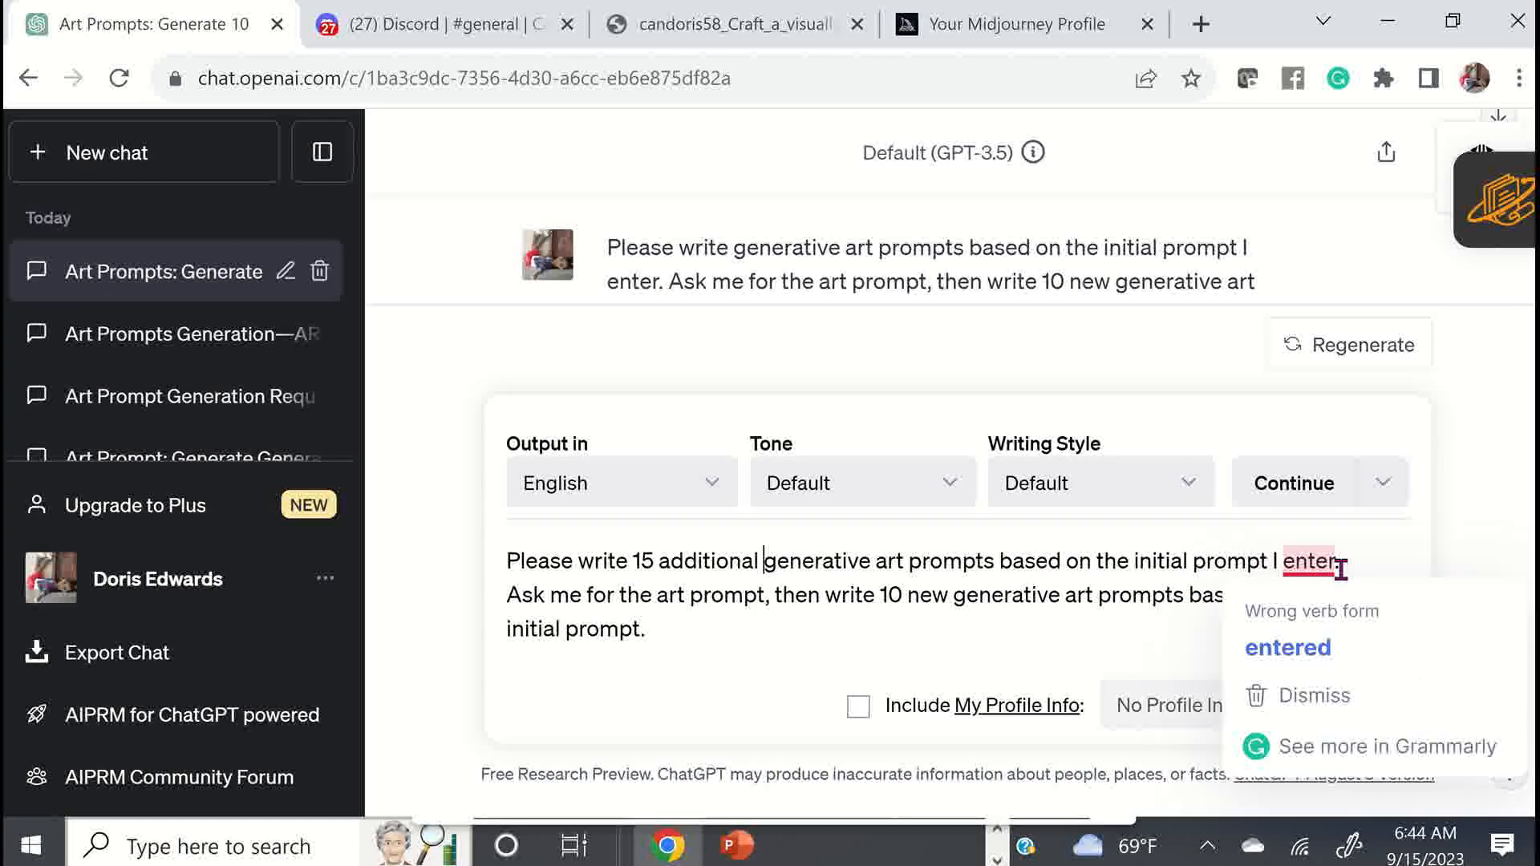
mouse_move(1320, 571)
click(1325, 644)
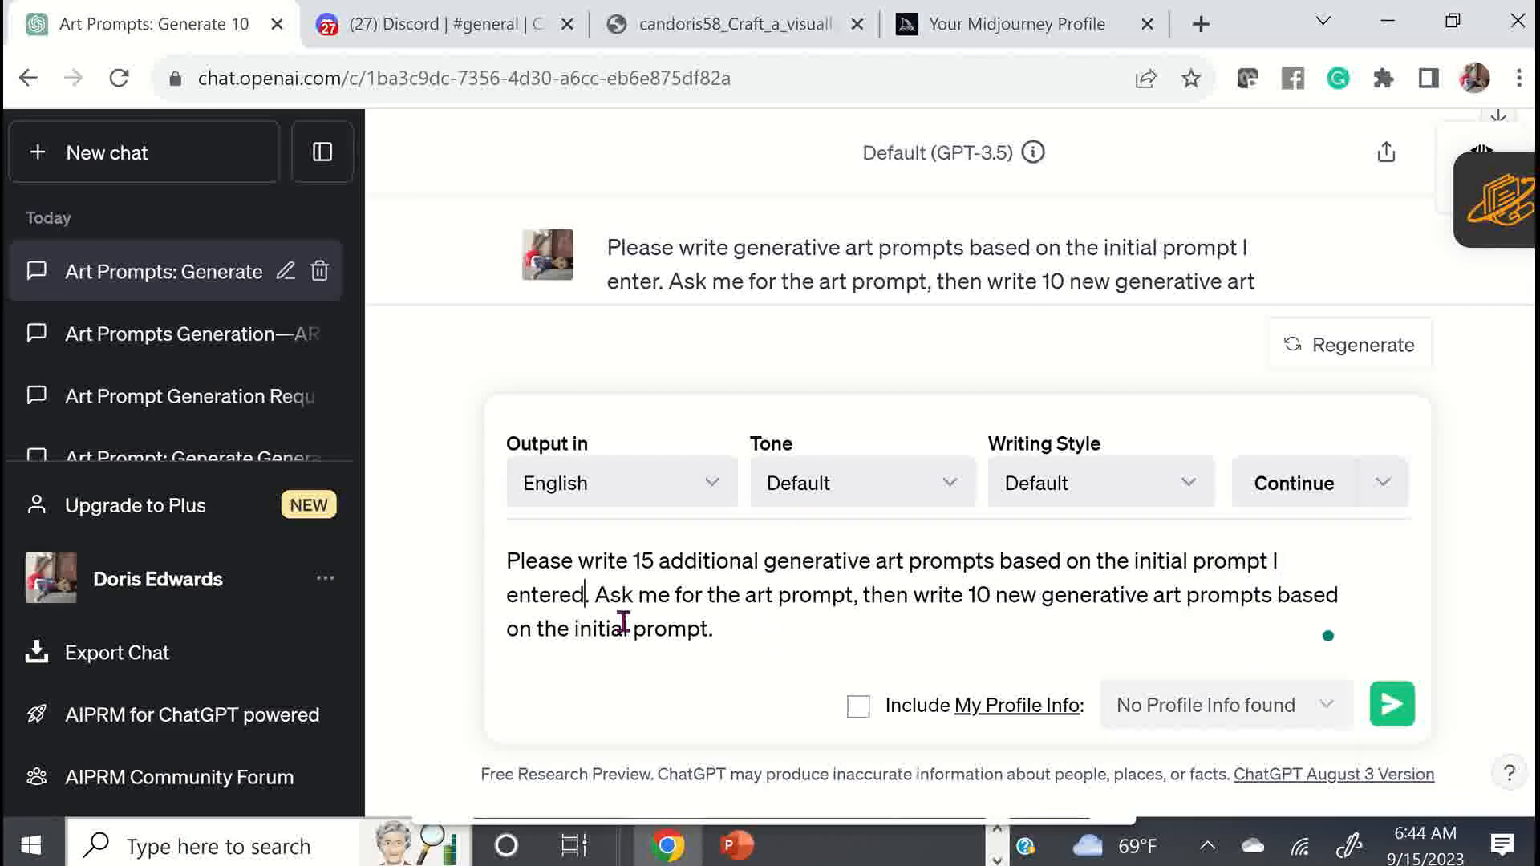
Delete the closing sentence that starts with "Ask me for the art prompt" and send the request
drag(594, 595, 847, 669)
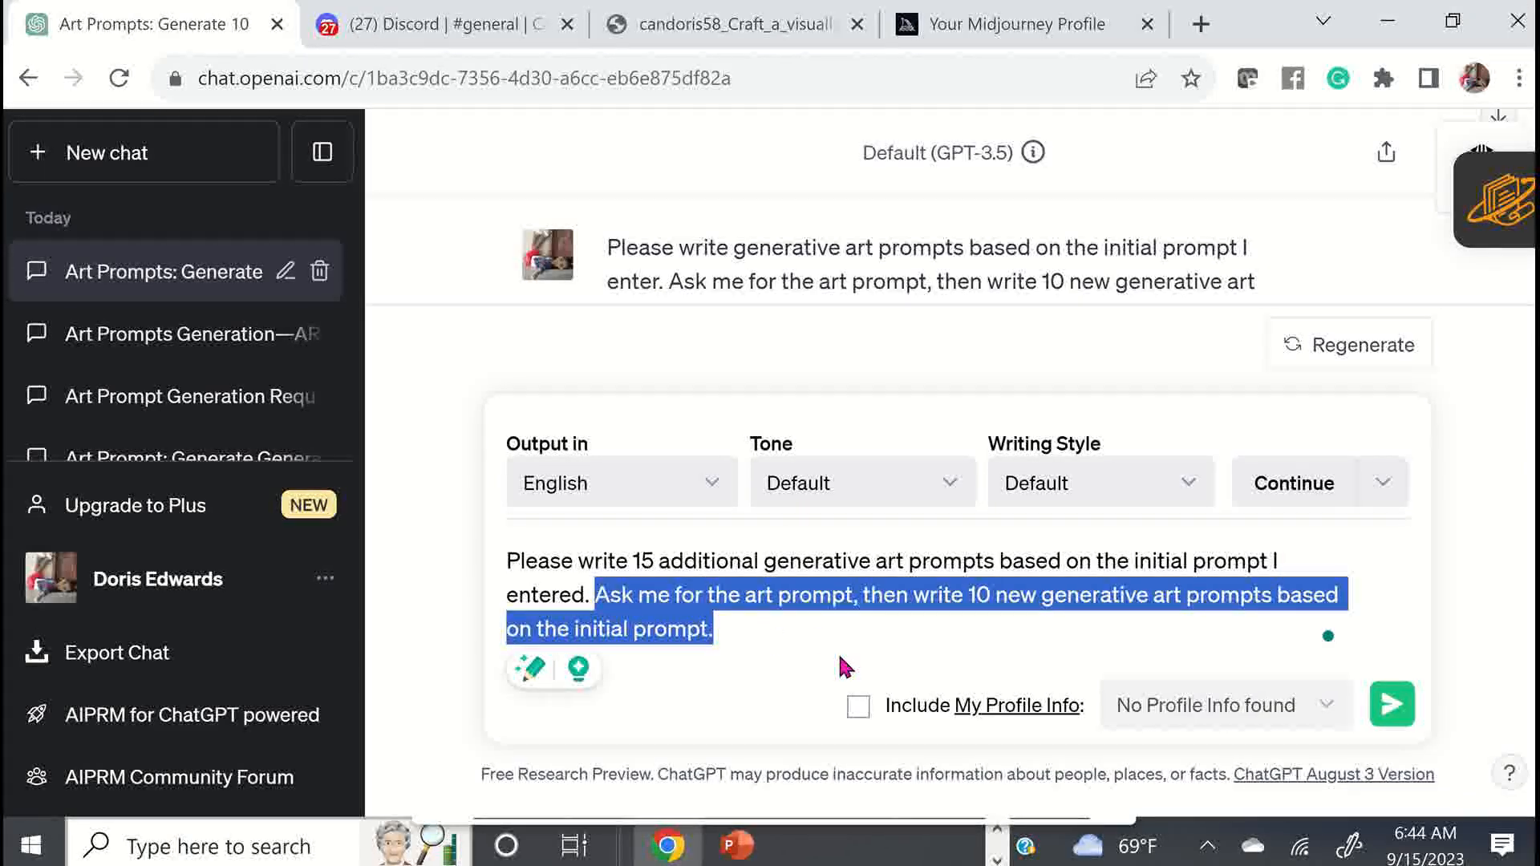
key(BackSpace)
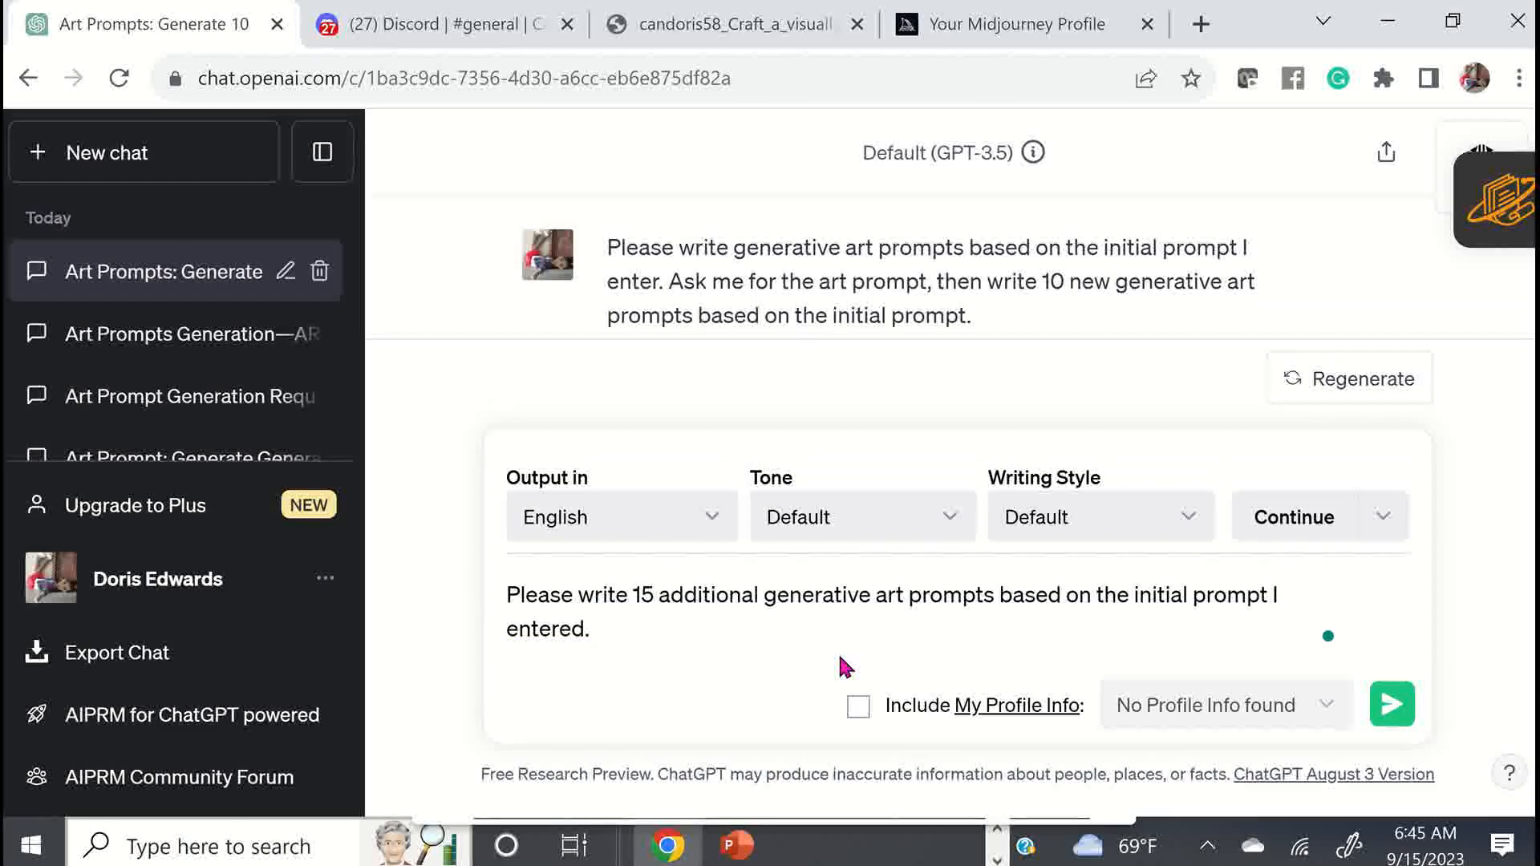
click(1396, 710)
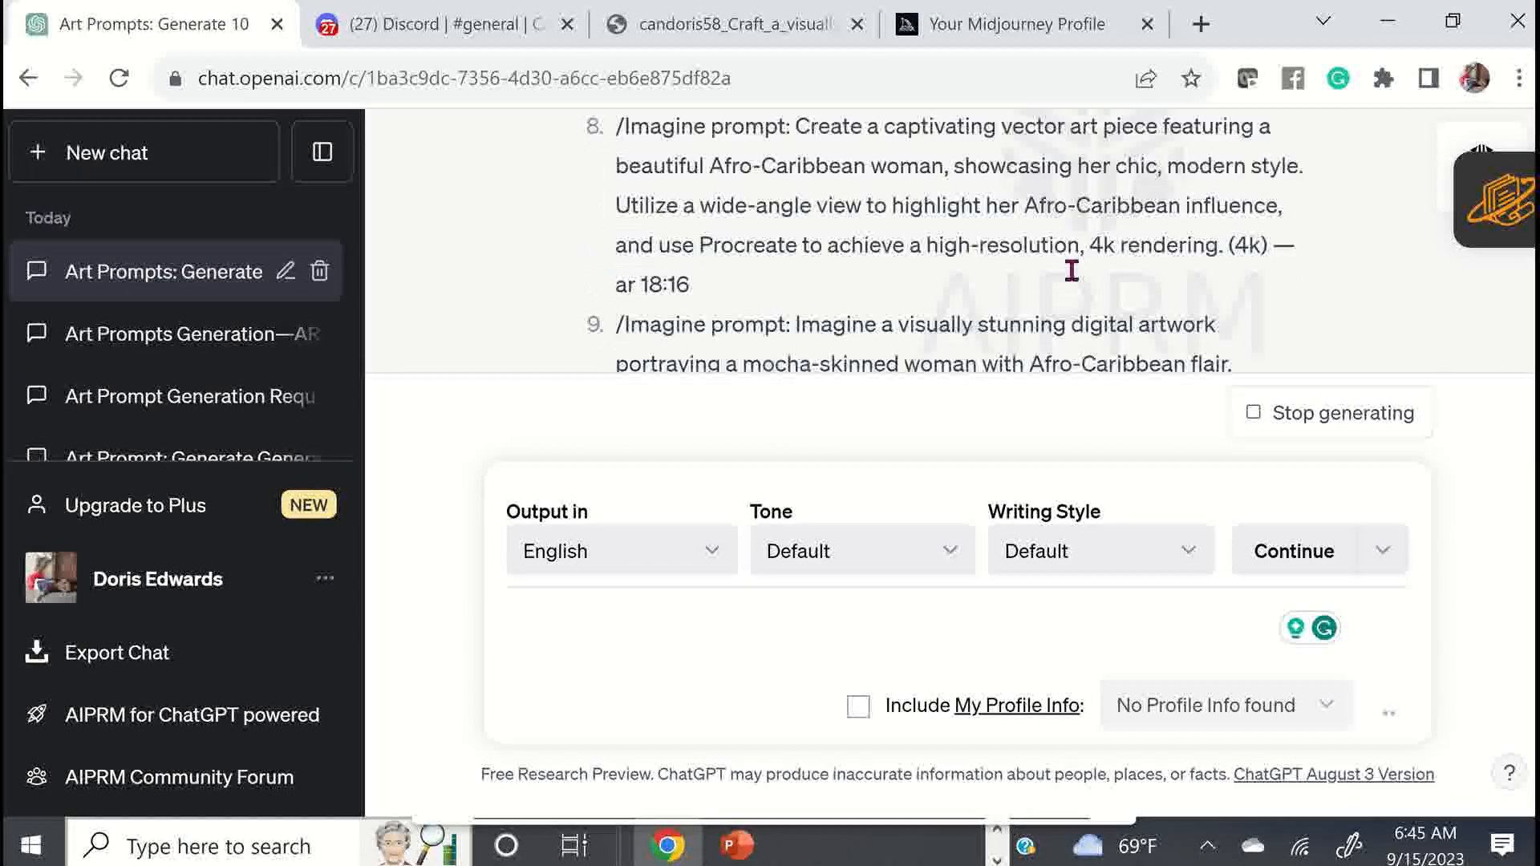
Copy the entire 15th prompt of the new list, the eye-catching vector art piece
scroll(1073, 271, up, 1)
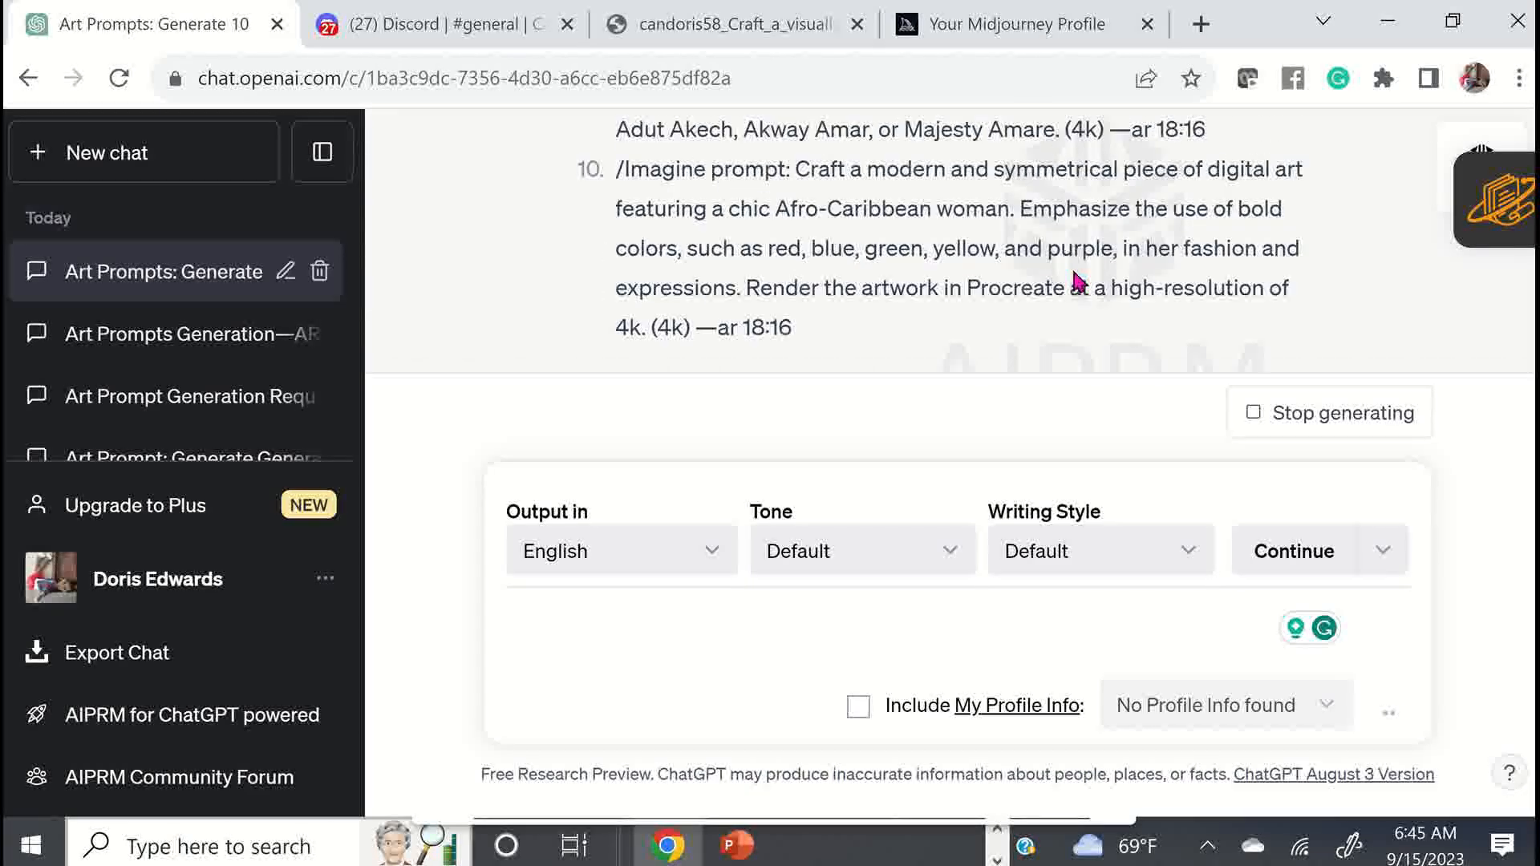
scroll(1077, 275, down, 2)
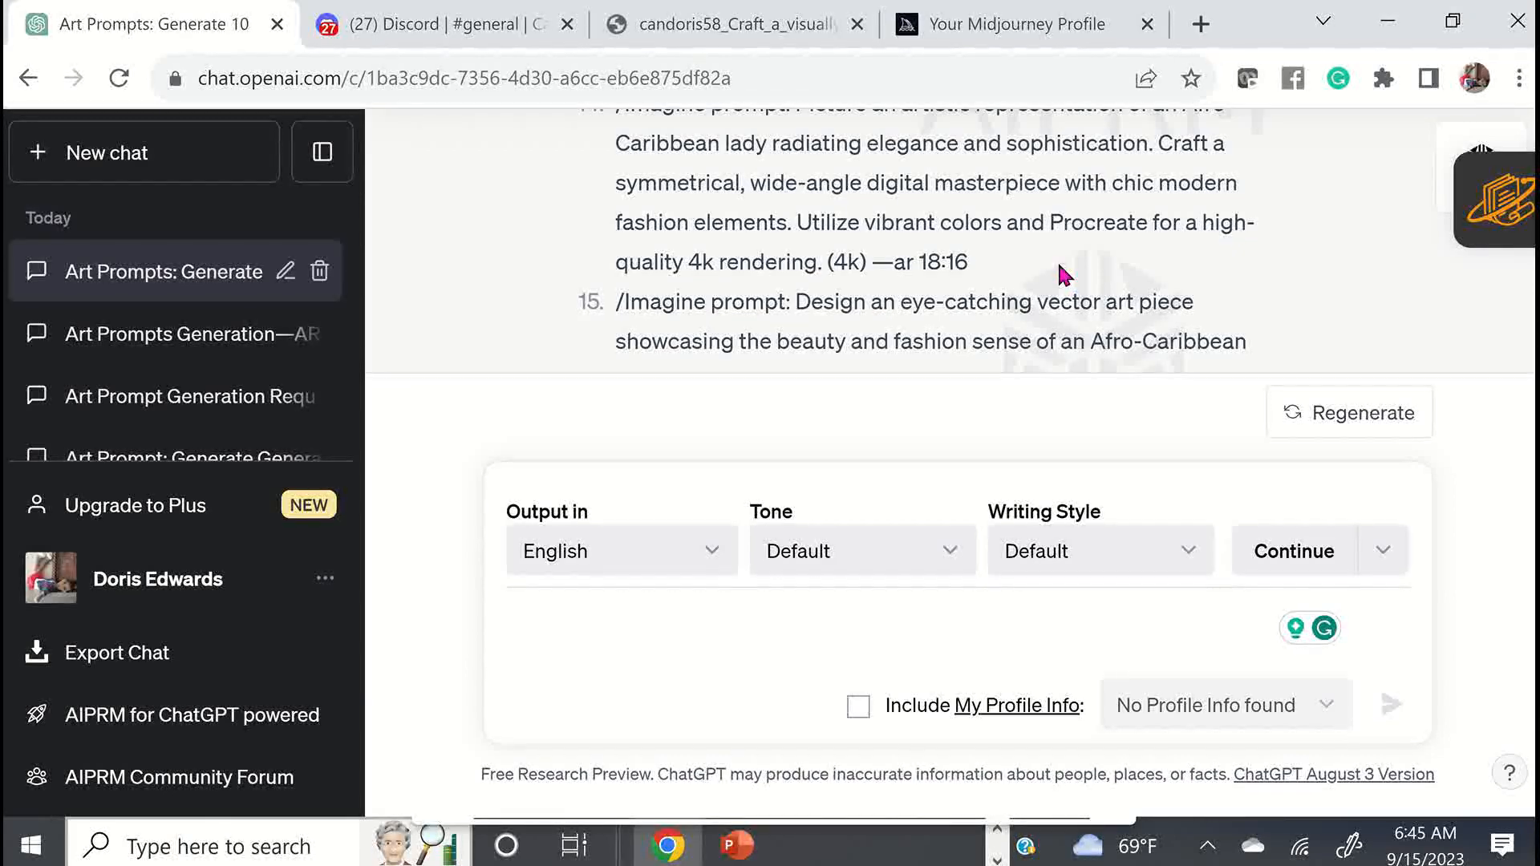
scroll(1088, 275, down, 3)
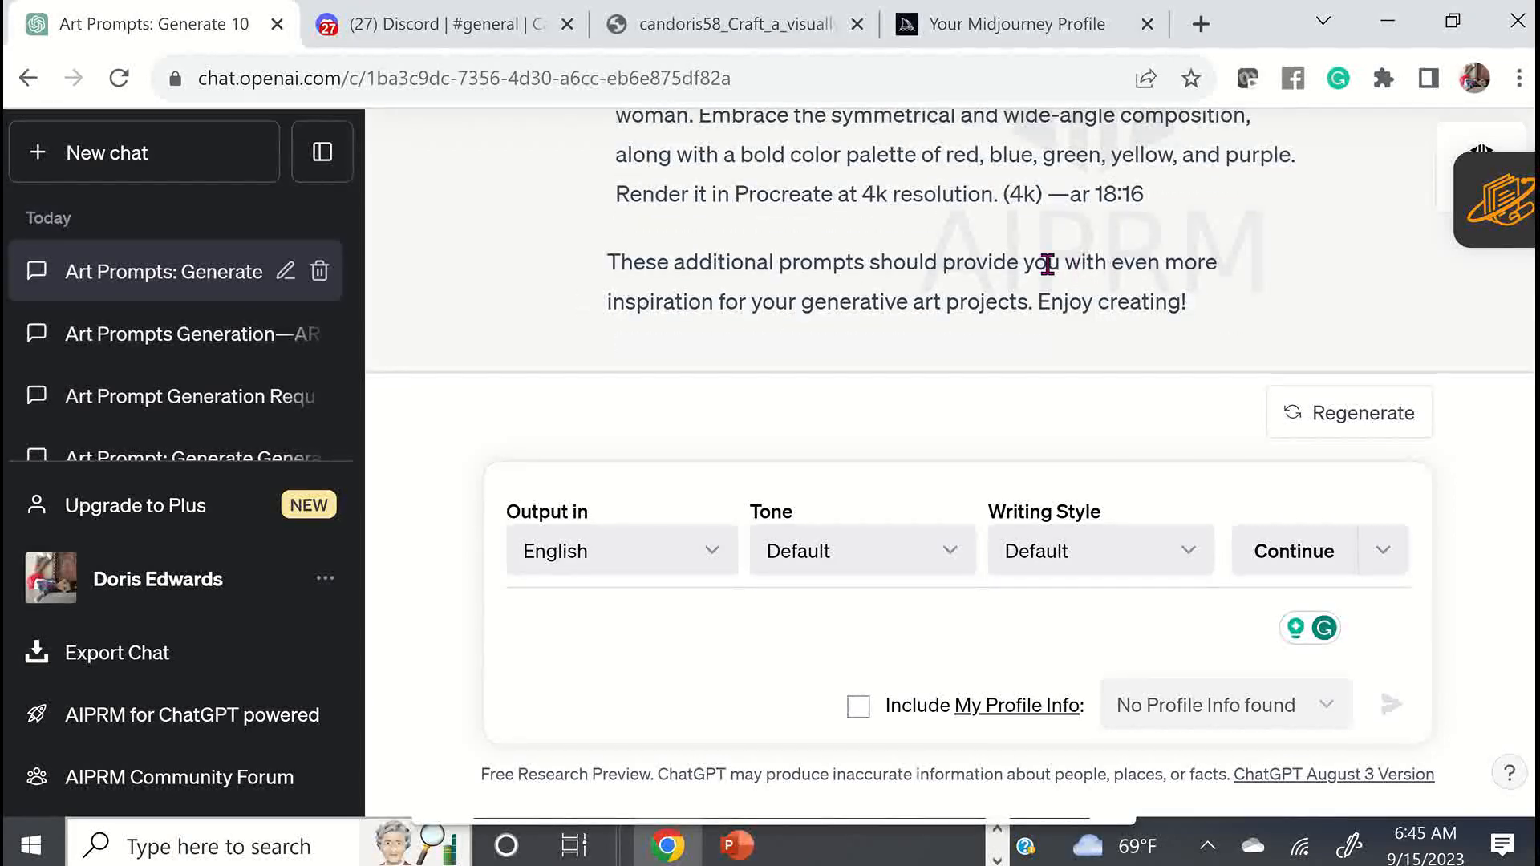
scroll(1086, 268, up, 2)
drag(1147, 337, 625, 206)
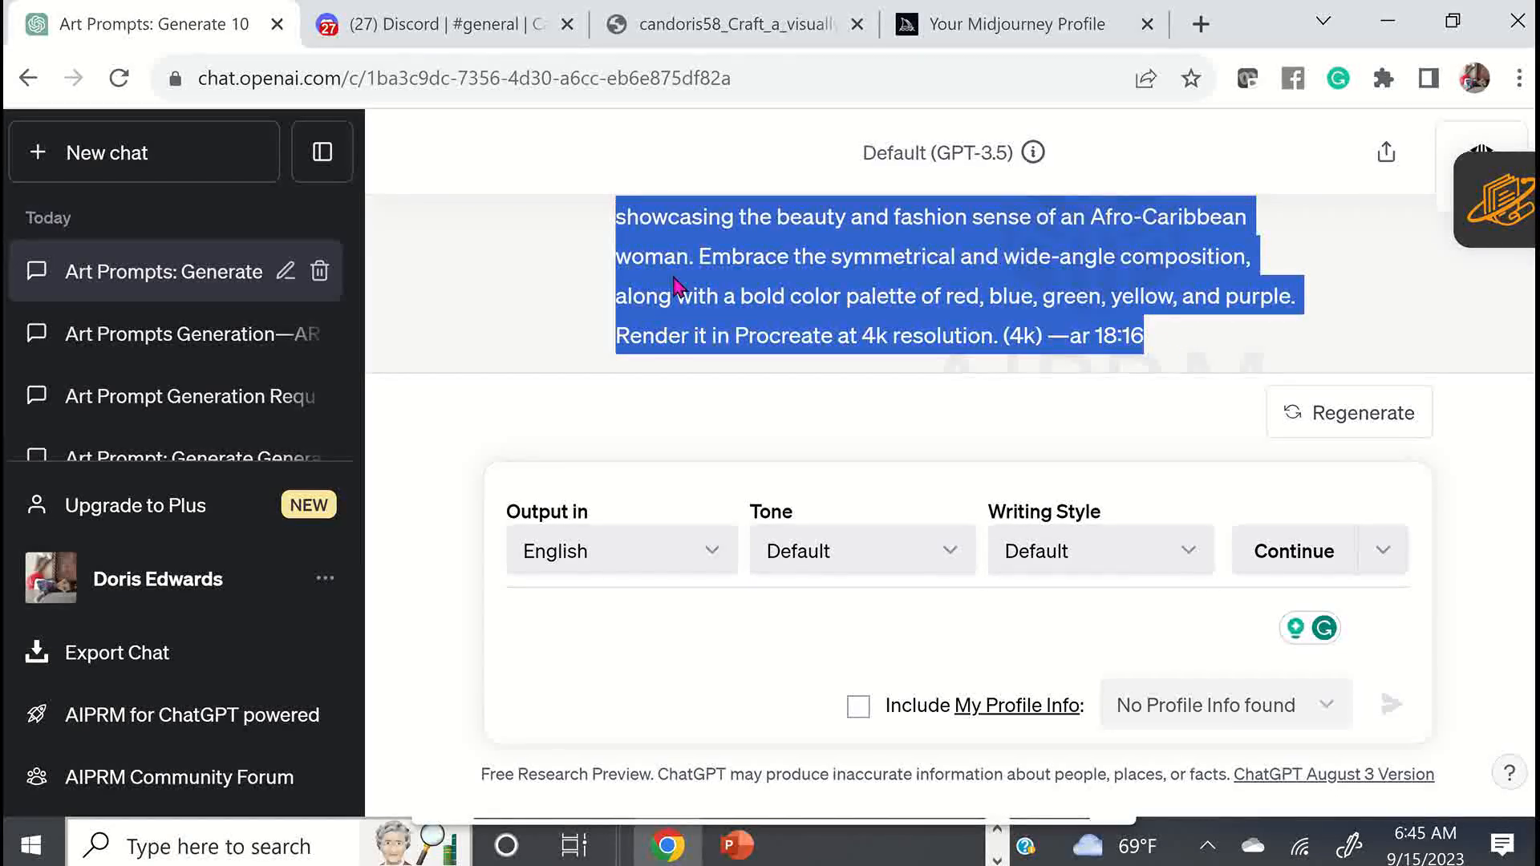
scroll(681, 296, up, 2)
drag(616, 318, 1164, 180)
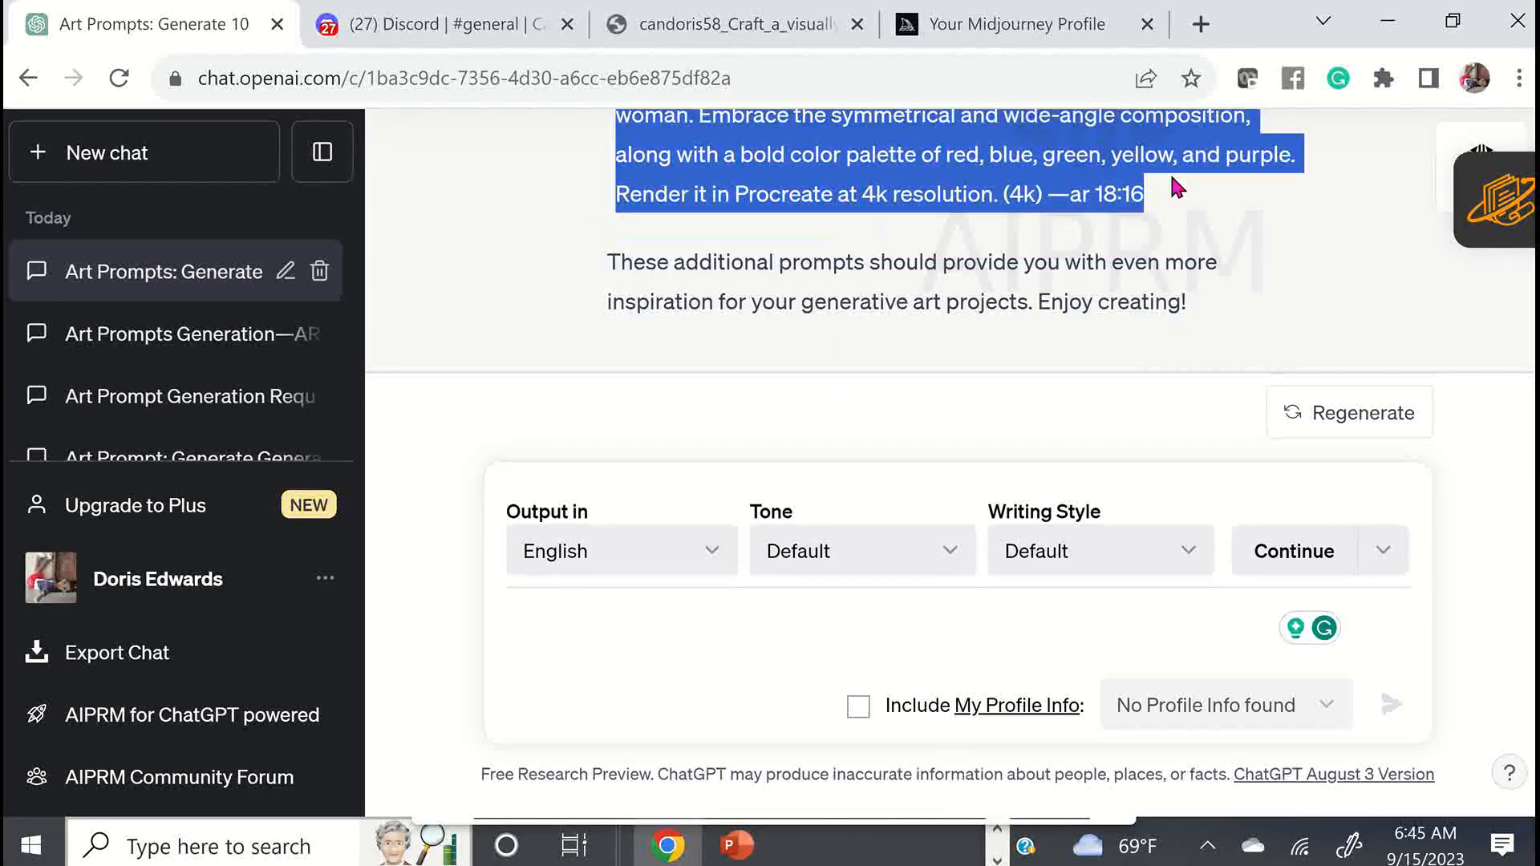
right_click(857, 180)
click(935, 178)
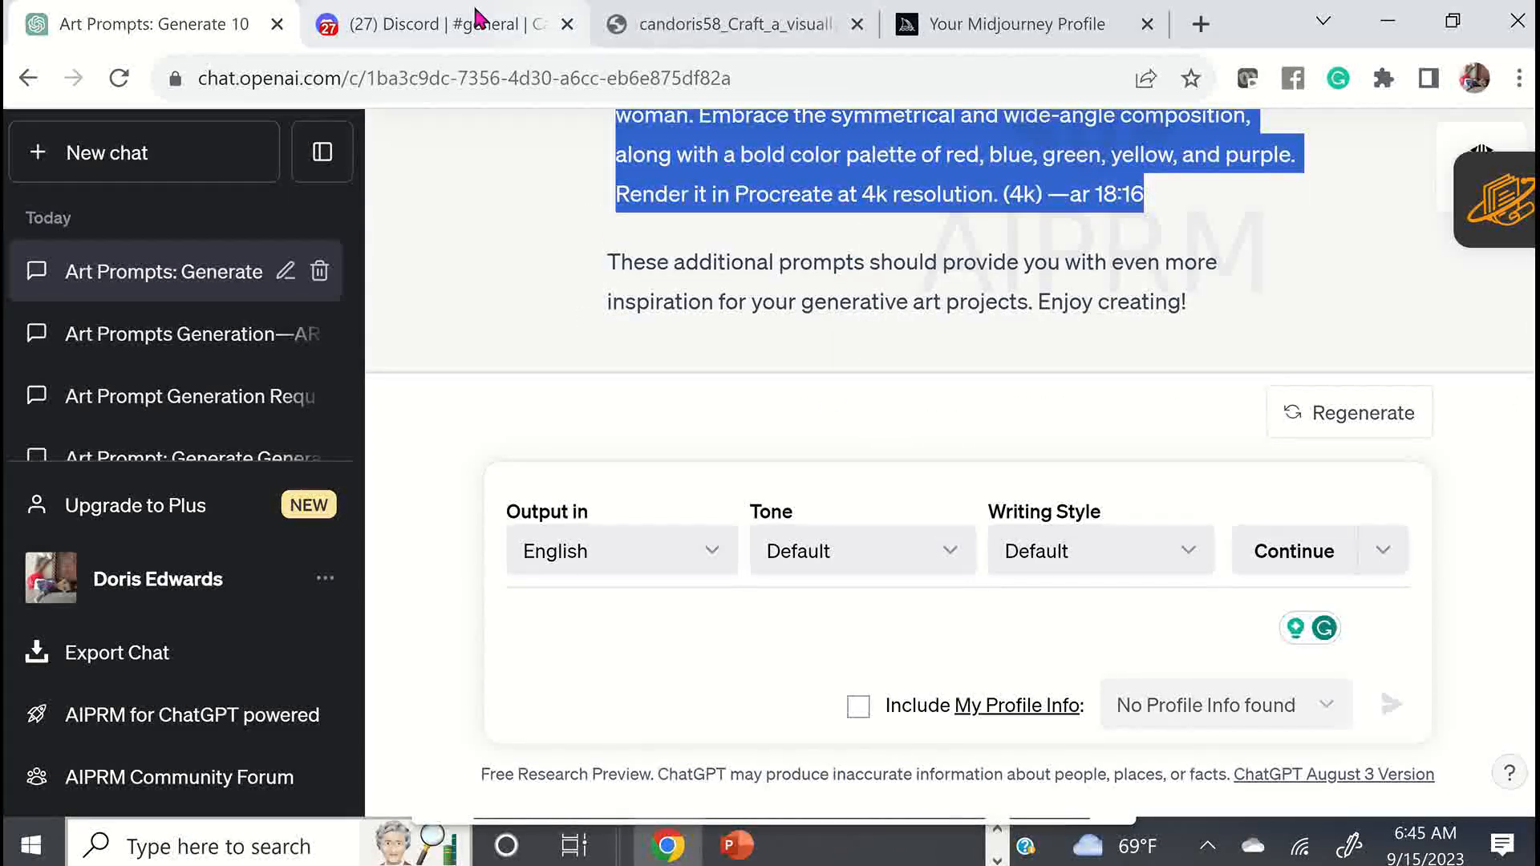
Switch to Discord and run the copied eye-catching vector art prompt with Midjourney's /imagine command in the general channel
click(433, 24)
click(612, 763)
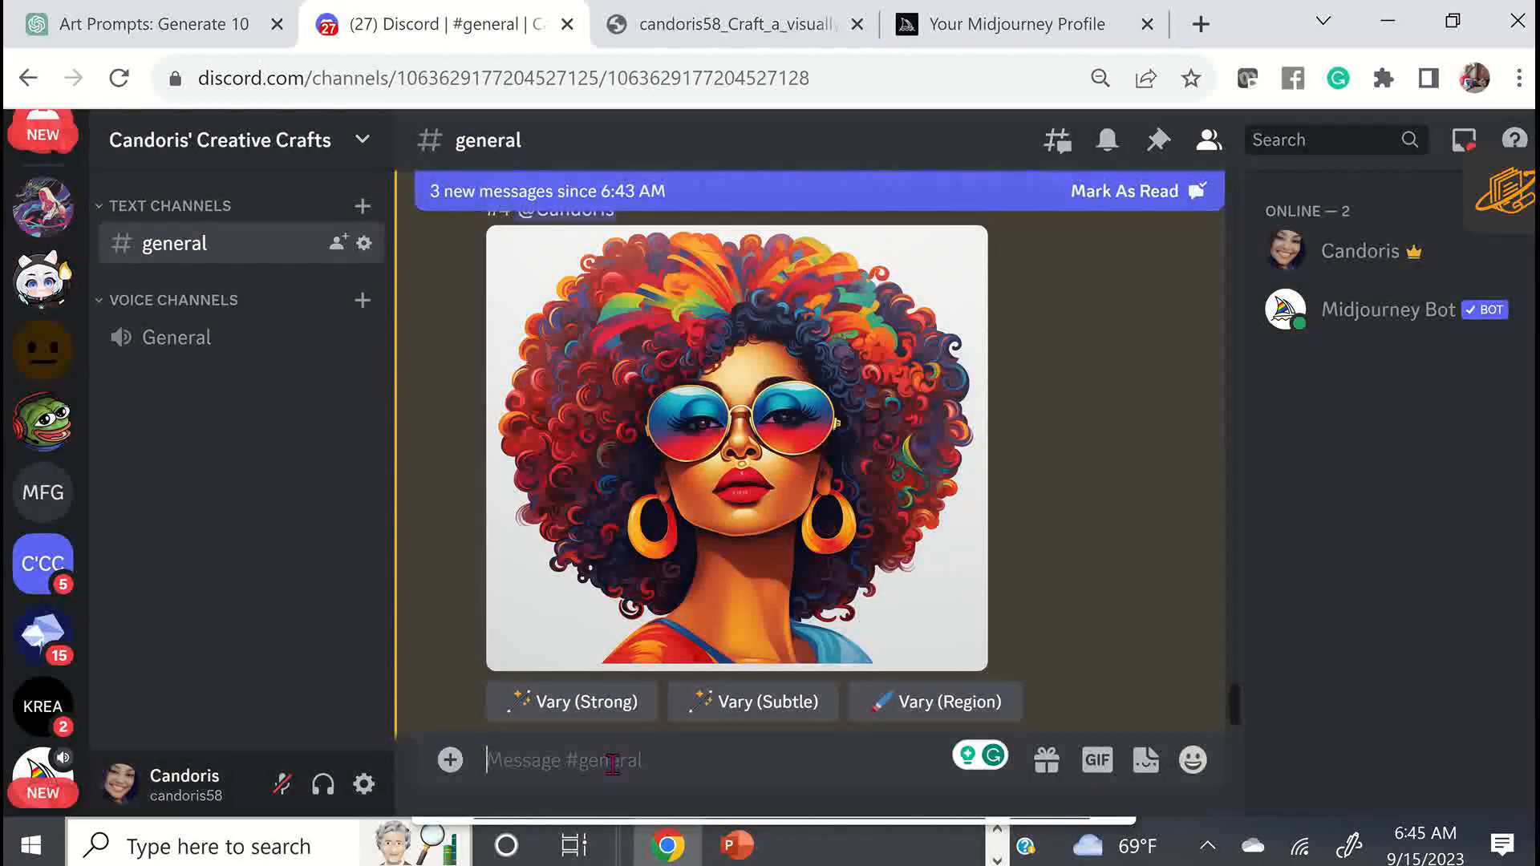
key(ctrl+v)
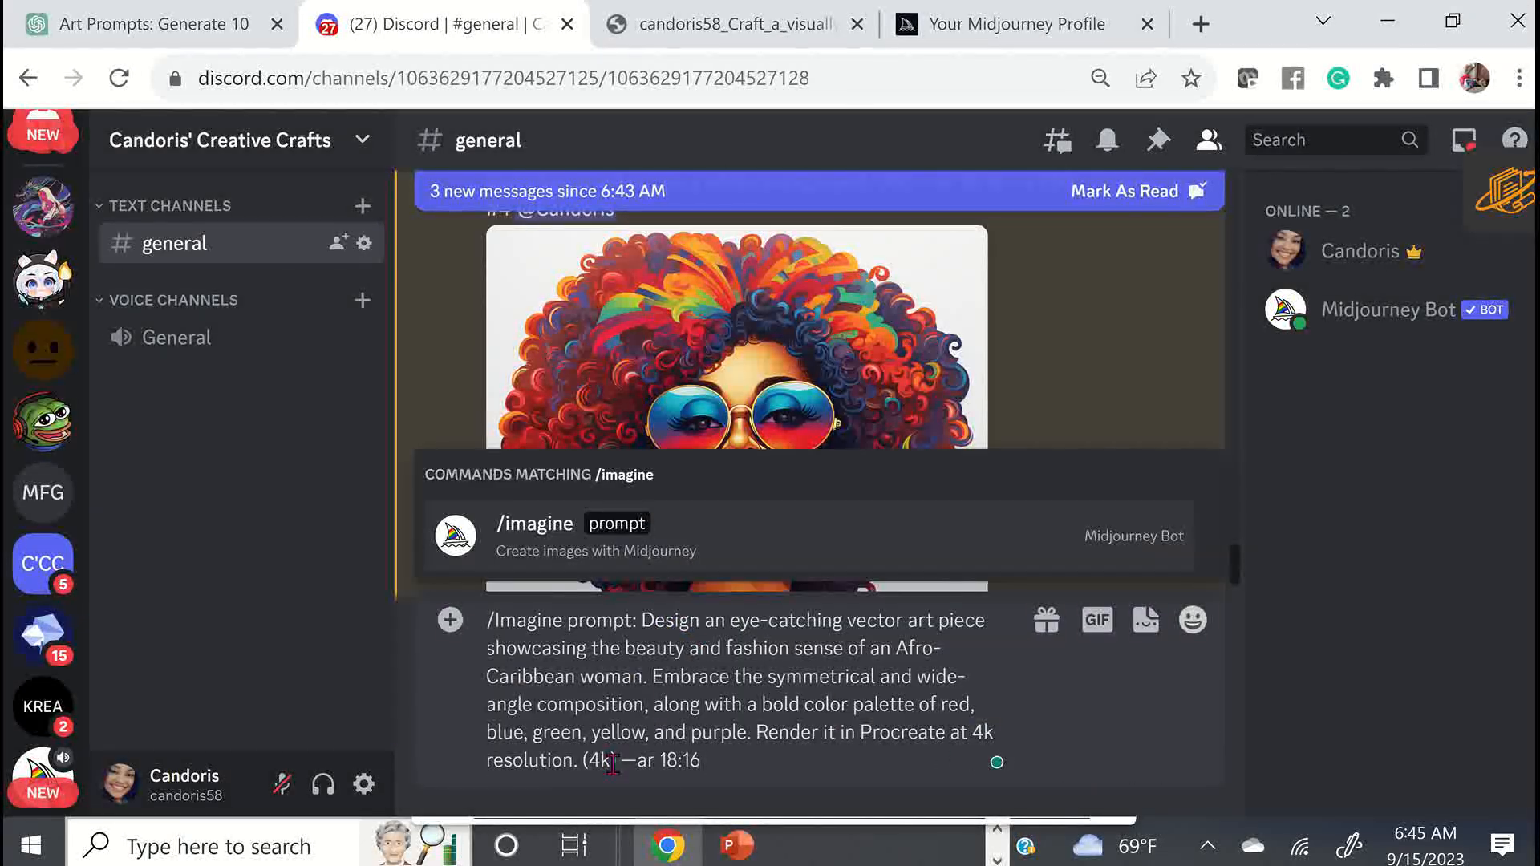
key(Return)
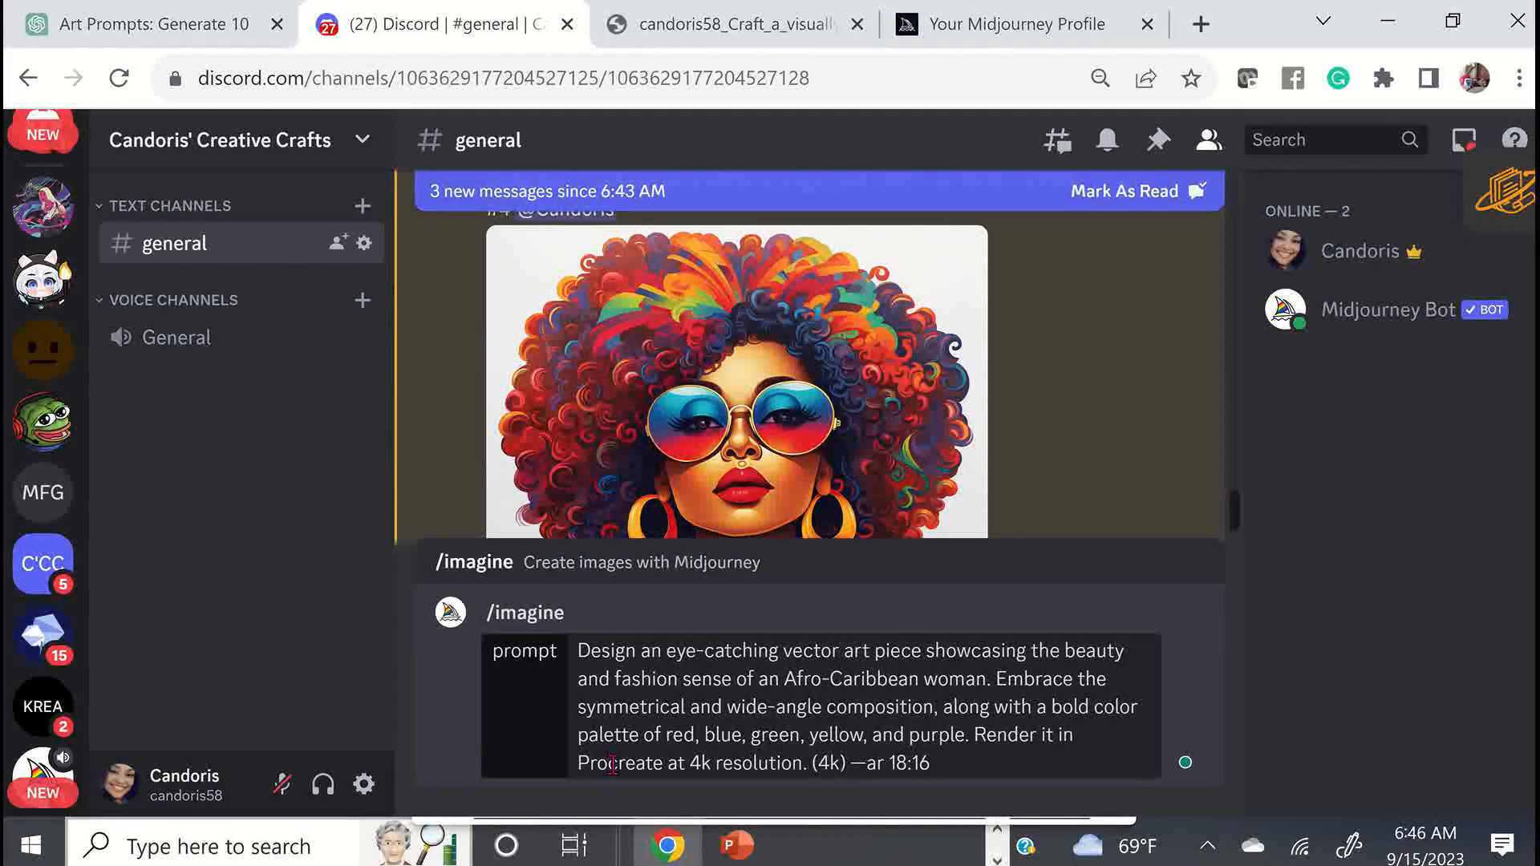
key(Return)
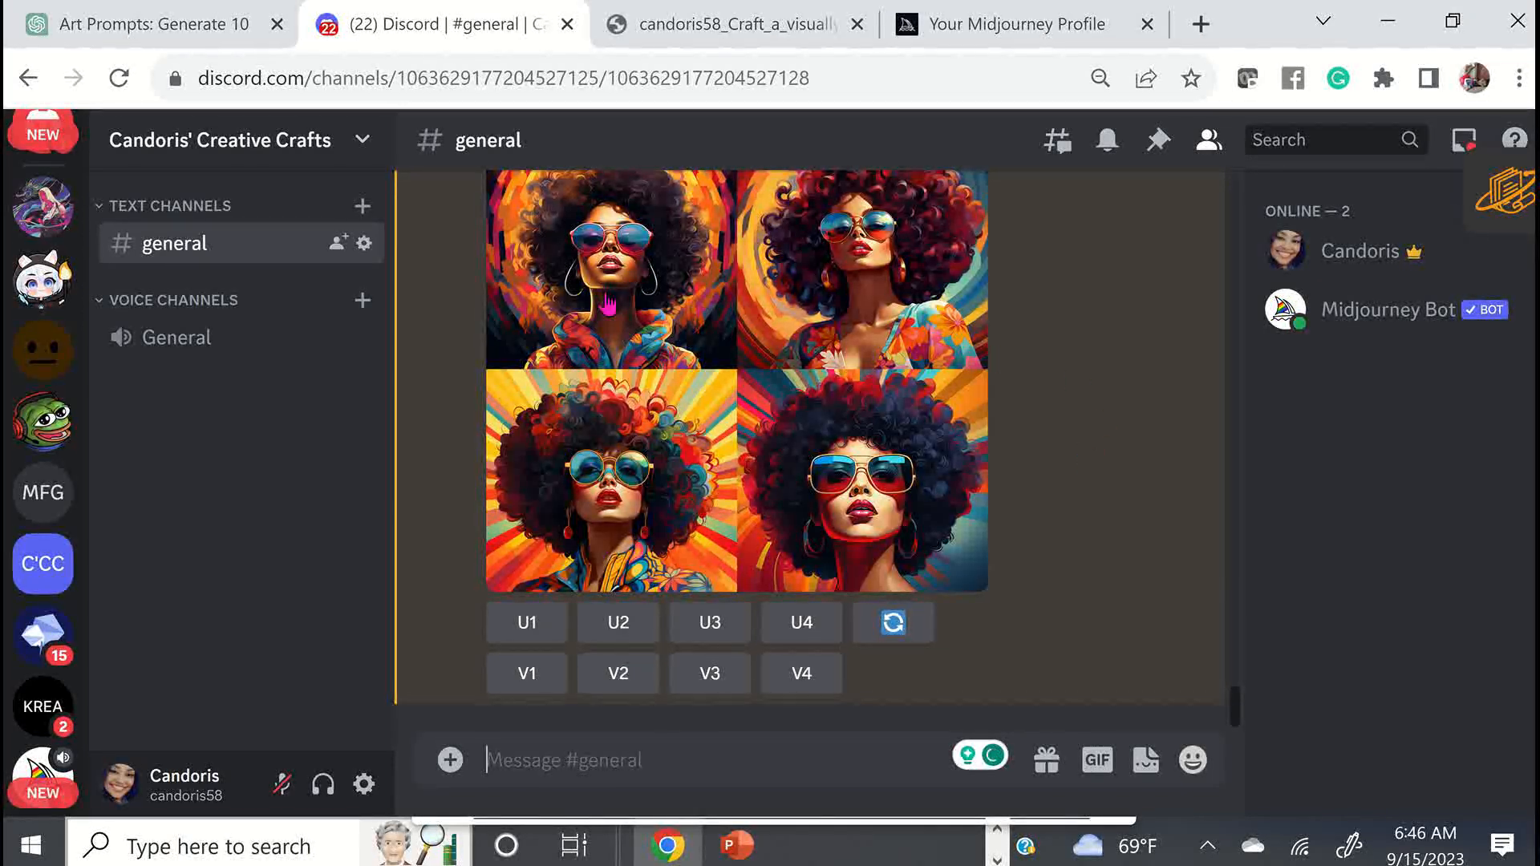
View the generated four-image grid for the vector art prompt enlarged, then close the preview
scroll(607, 313, up, 3)
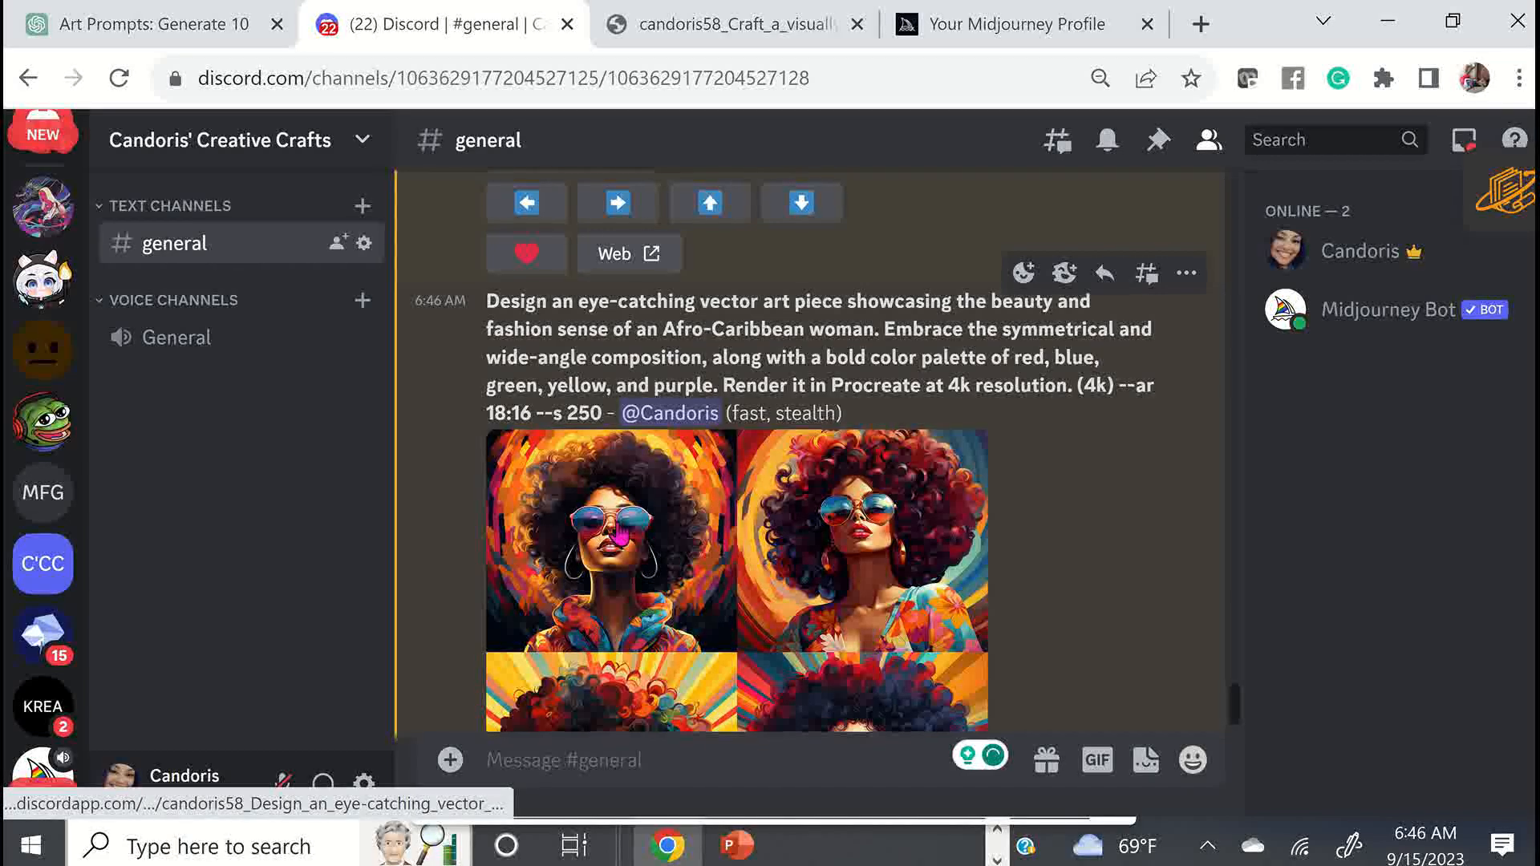
click(813, 554)
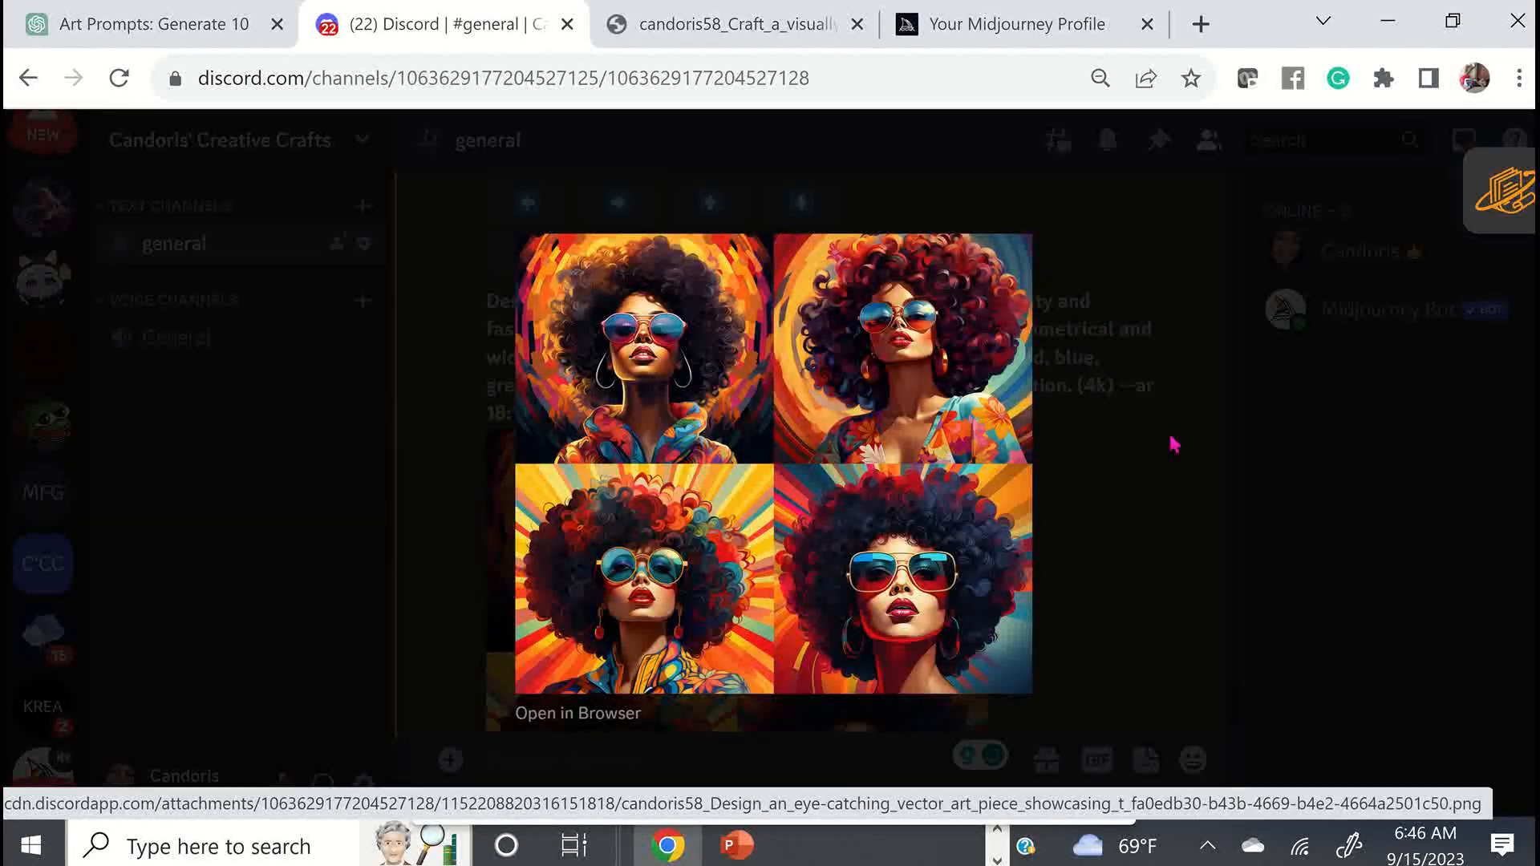
key(Escape)
Upscale all four images of the new vector art grid
scroll(665, 593, down, 5)
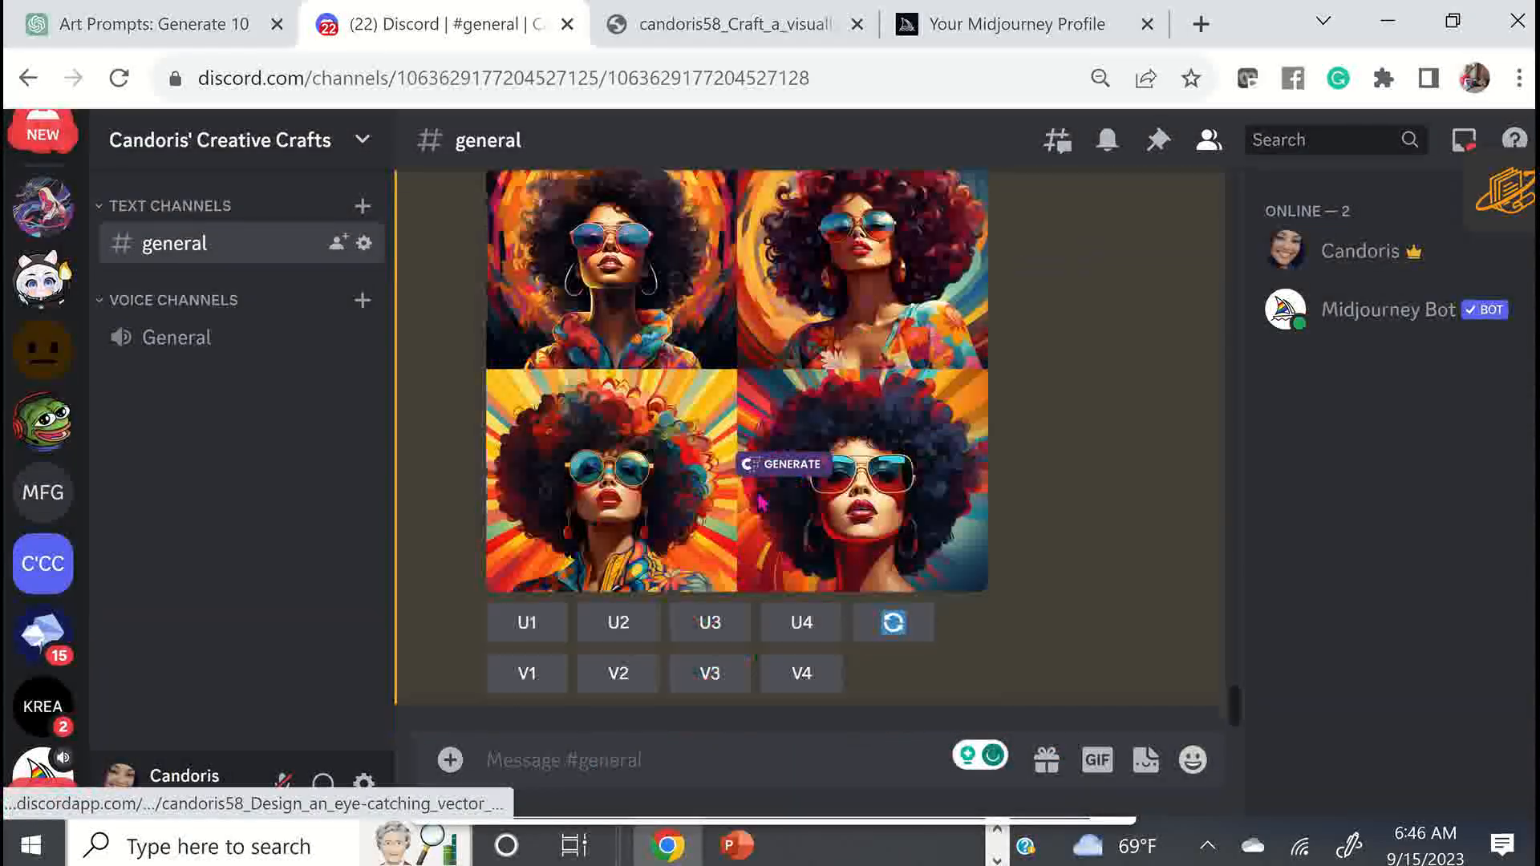
click(529, 624)
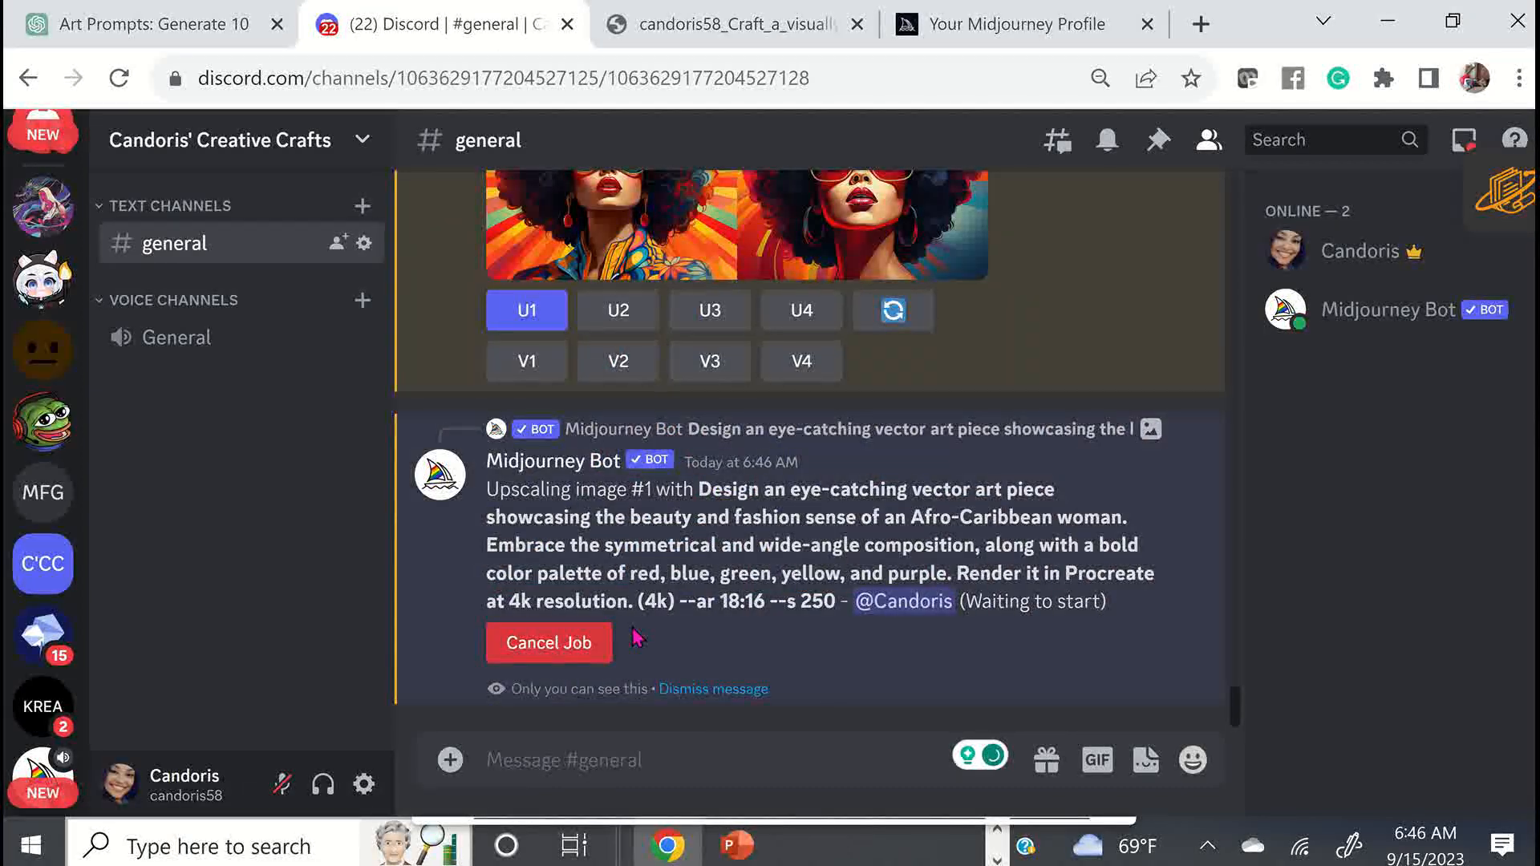
click(630, 315)
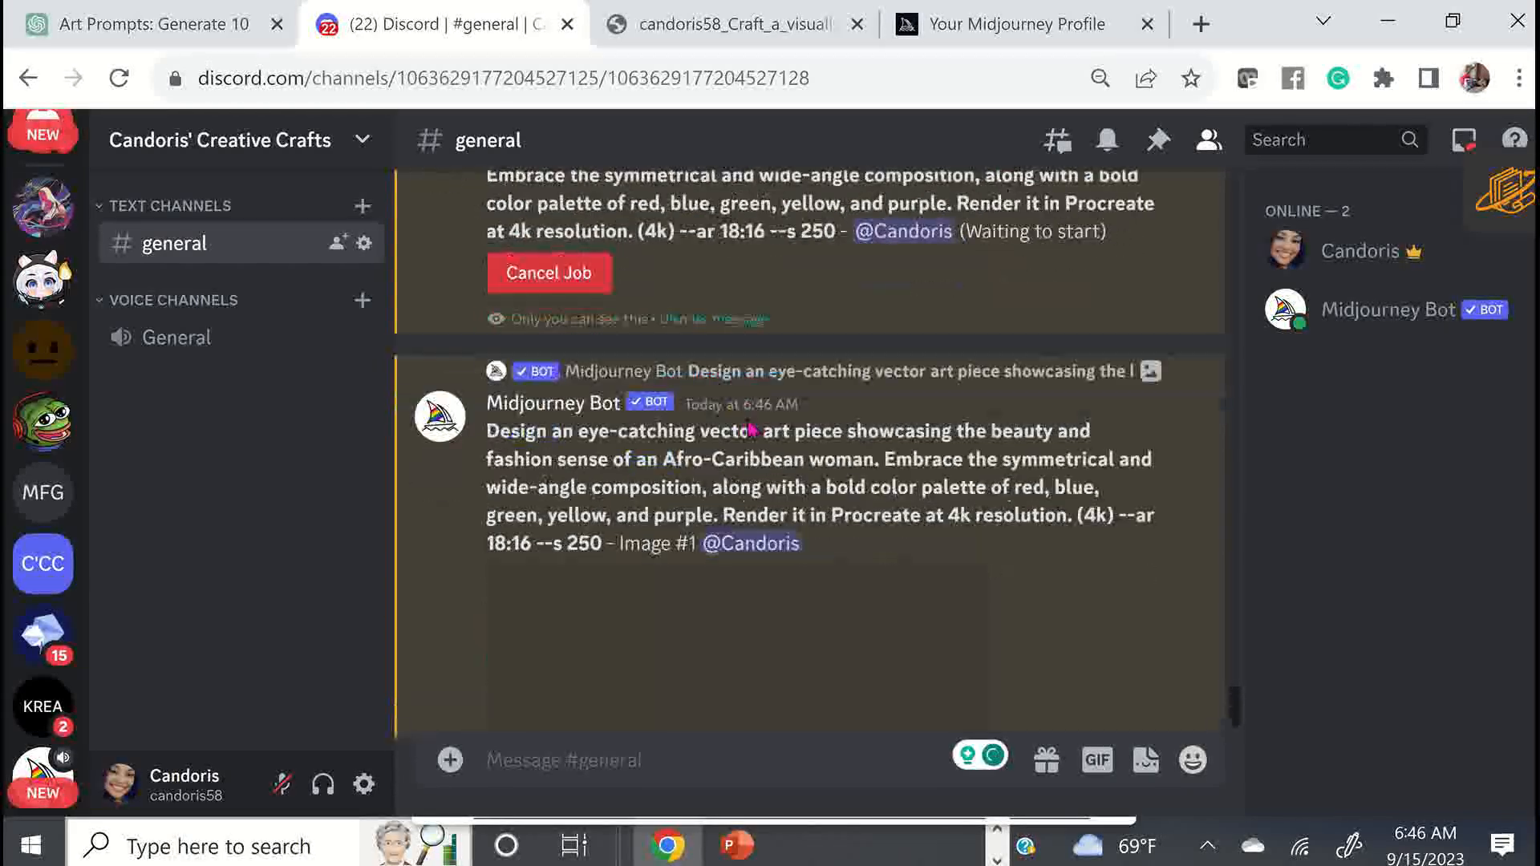
scroll(729, 337, up, 5)
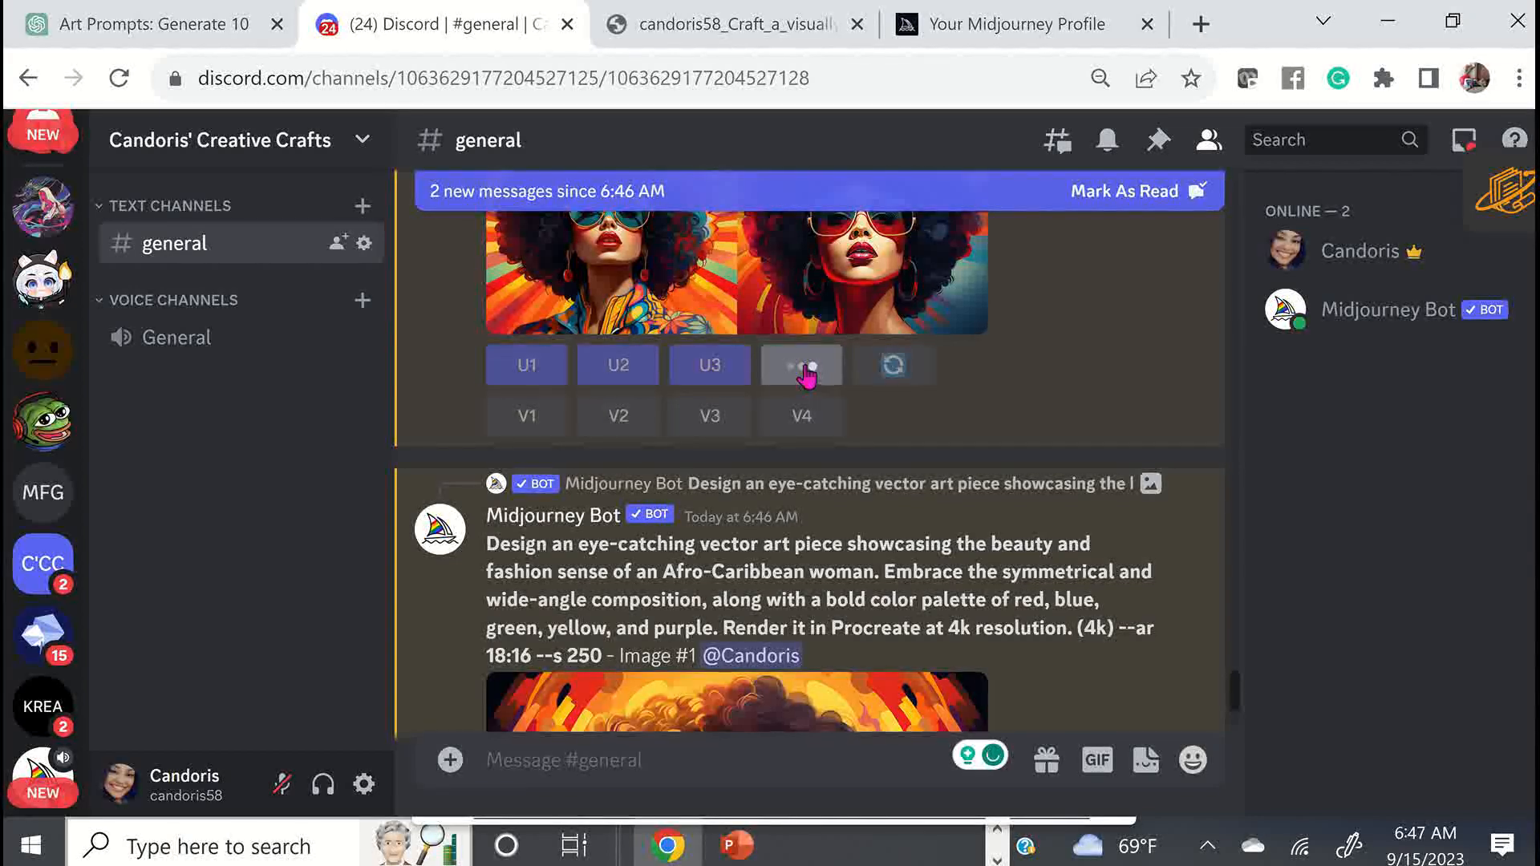
click(810, 376)
View upscaled image #1 of the vector art prompt at full size in the browser, then close it
scroll(802, 425, down, 3)
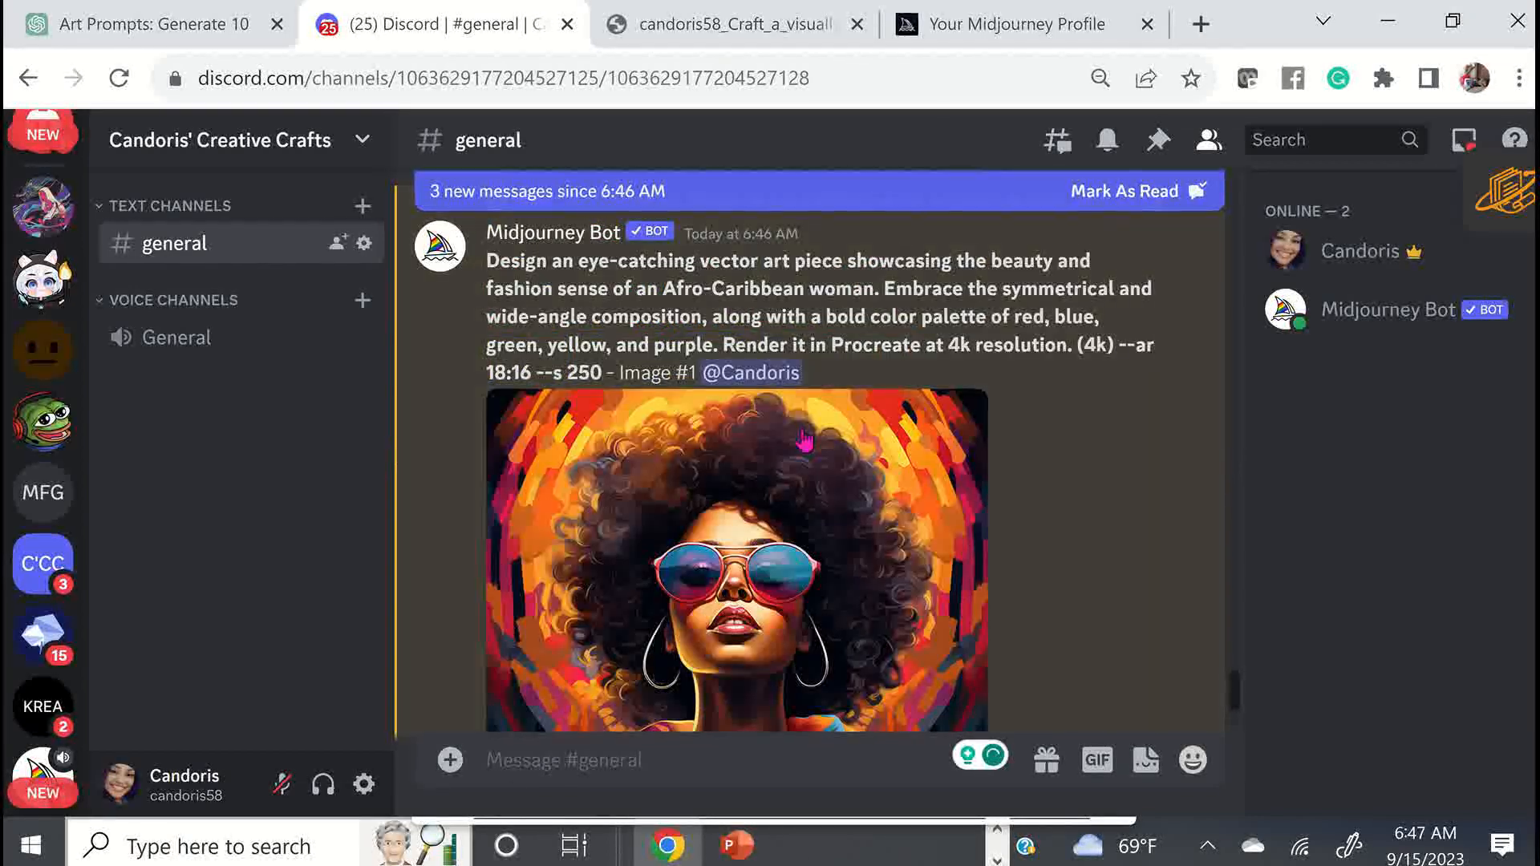
click(690, 714)
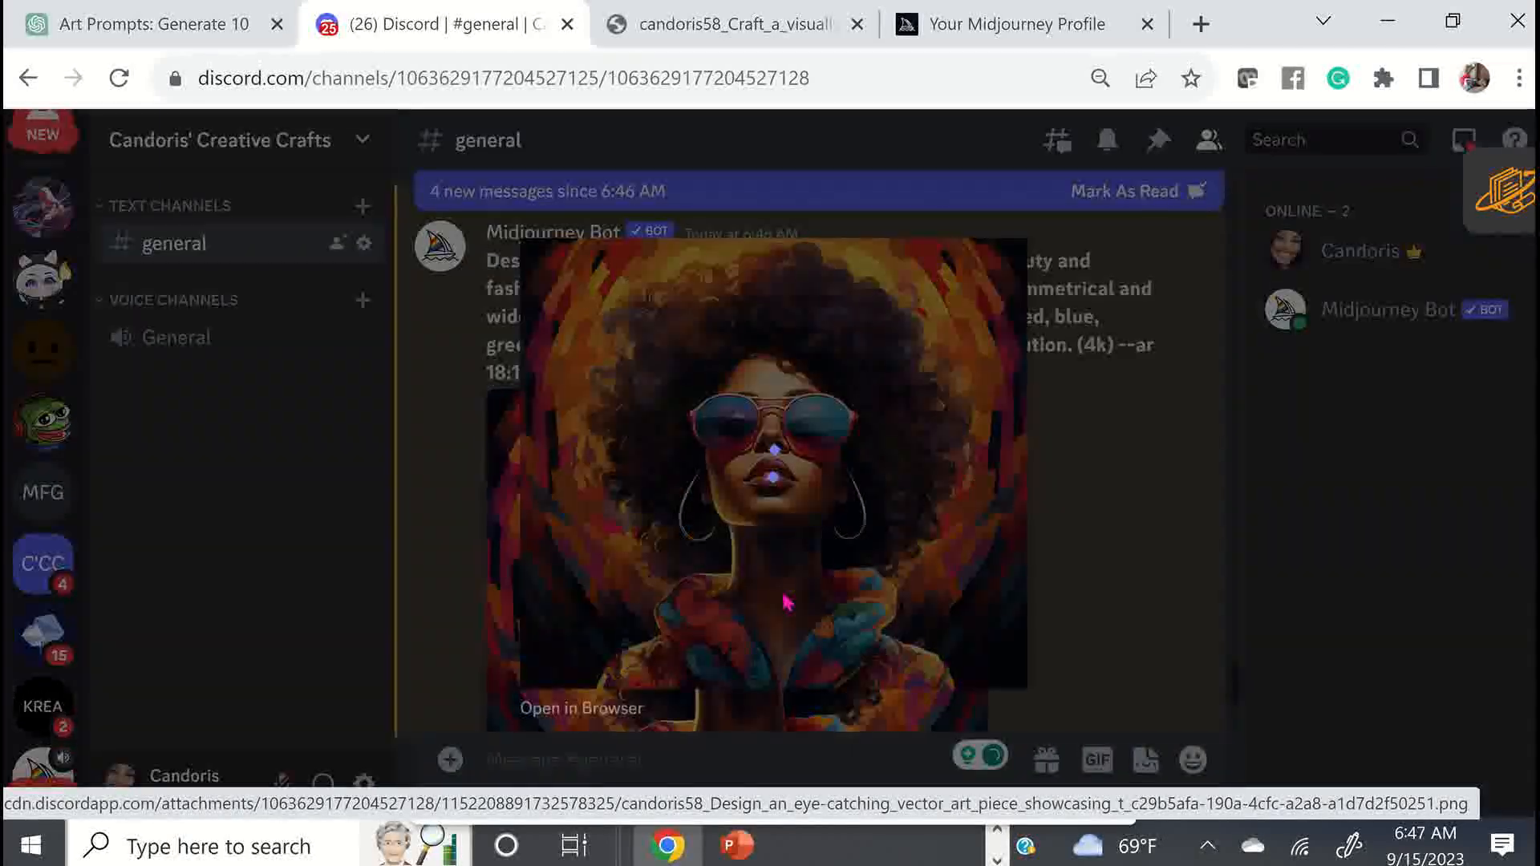
click(604, 722)
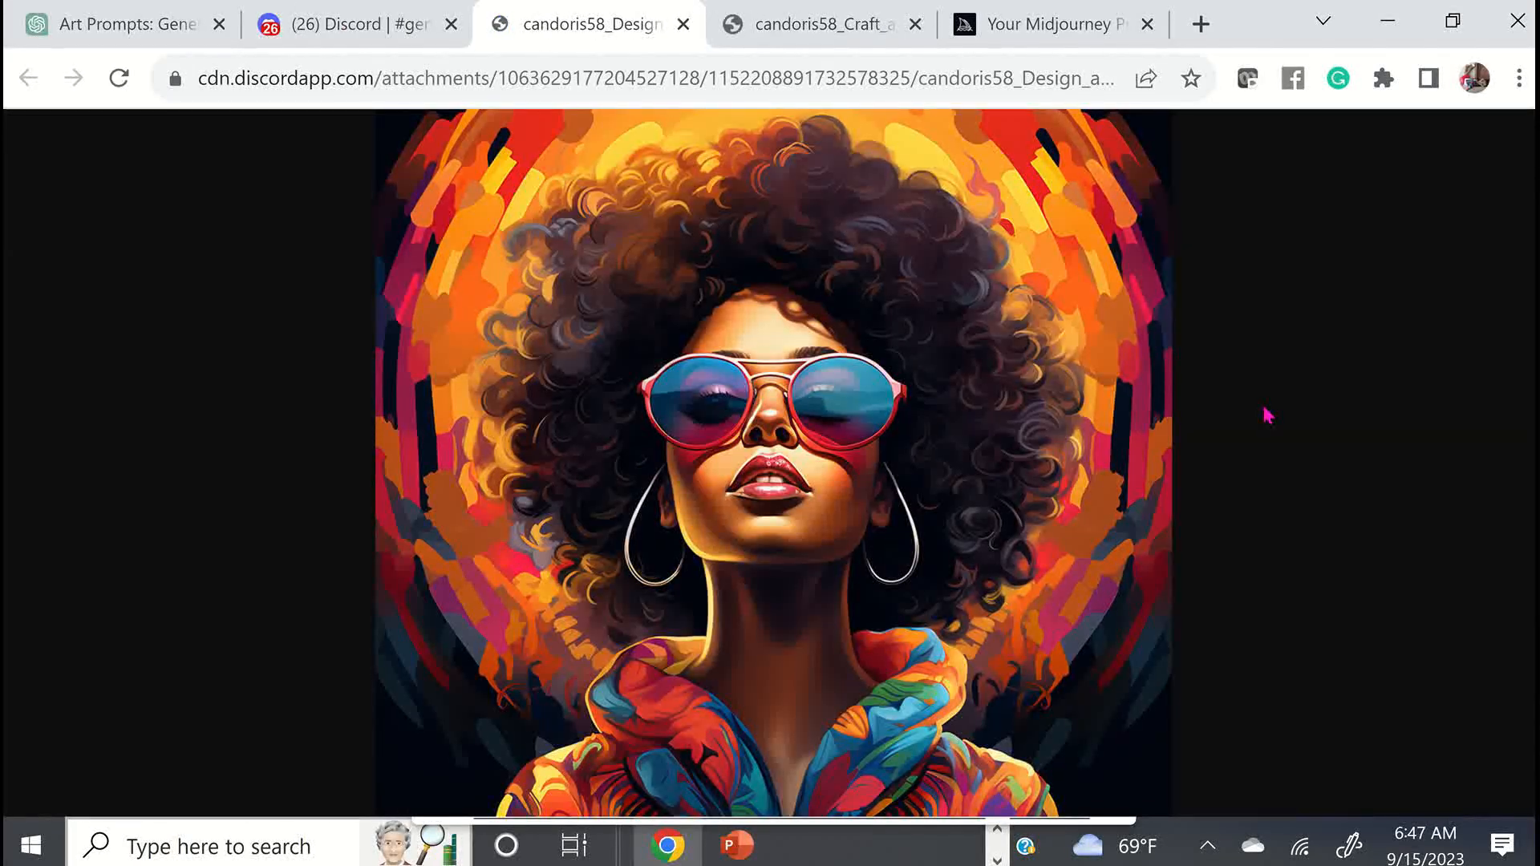
click(684, 25)
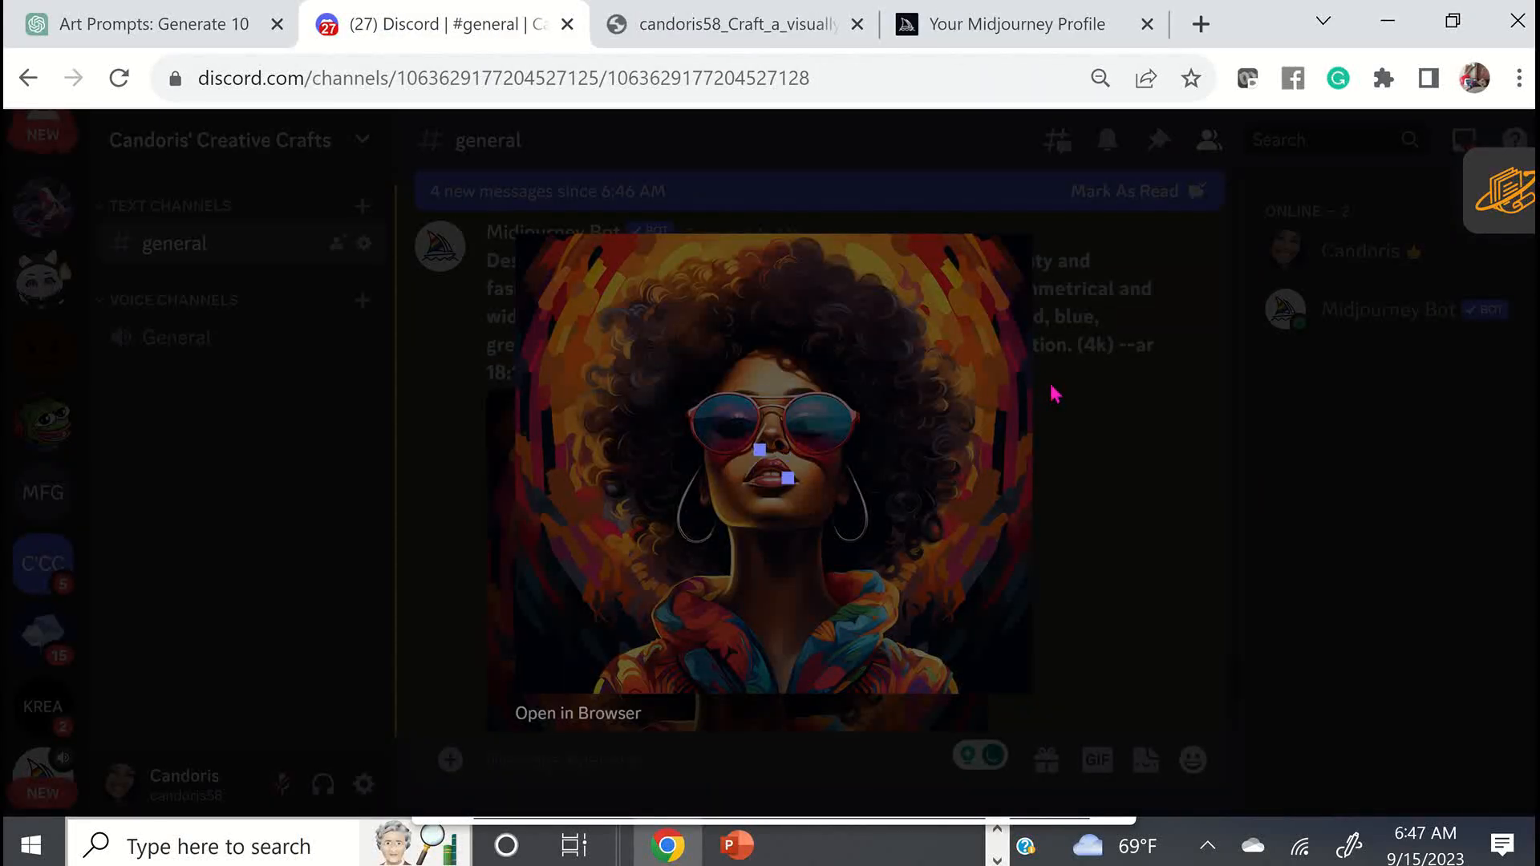
click(1059, 402)
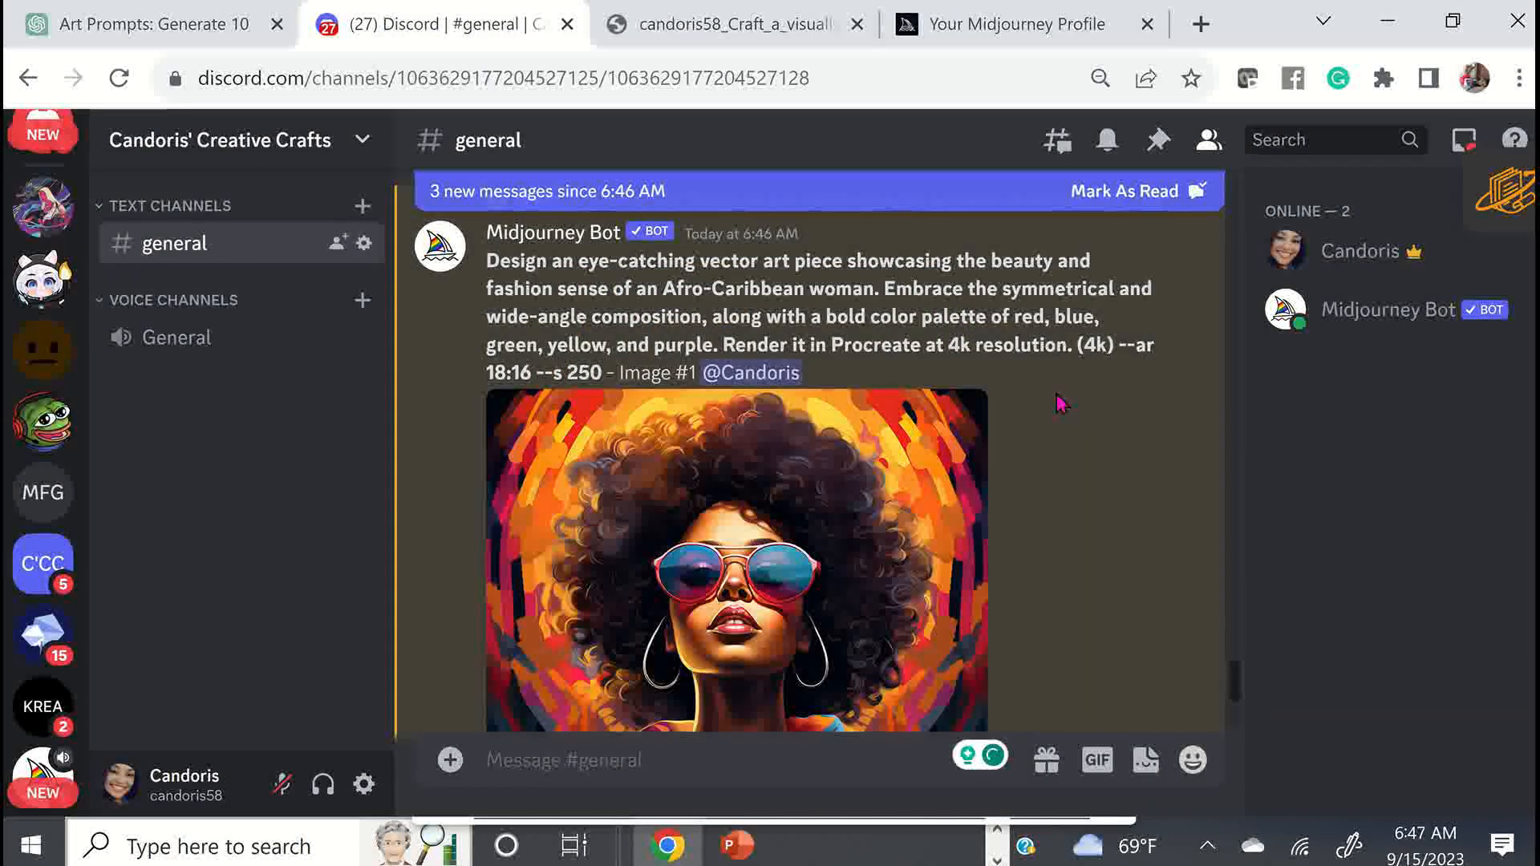
Close the older full-size image from the "Craft a visually" prompt and return to Discord
click(757, 24)
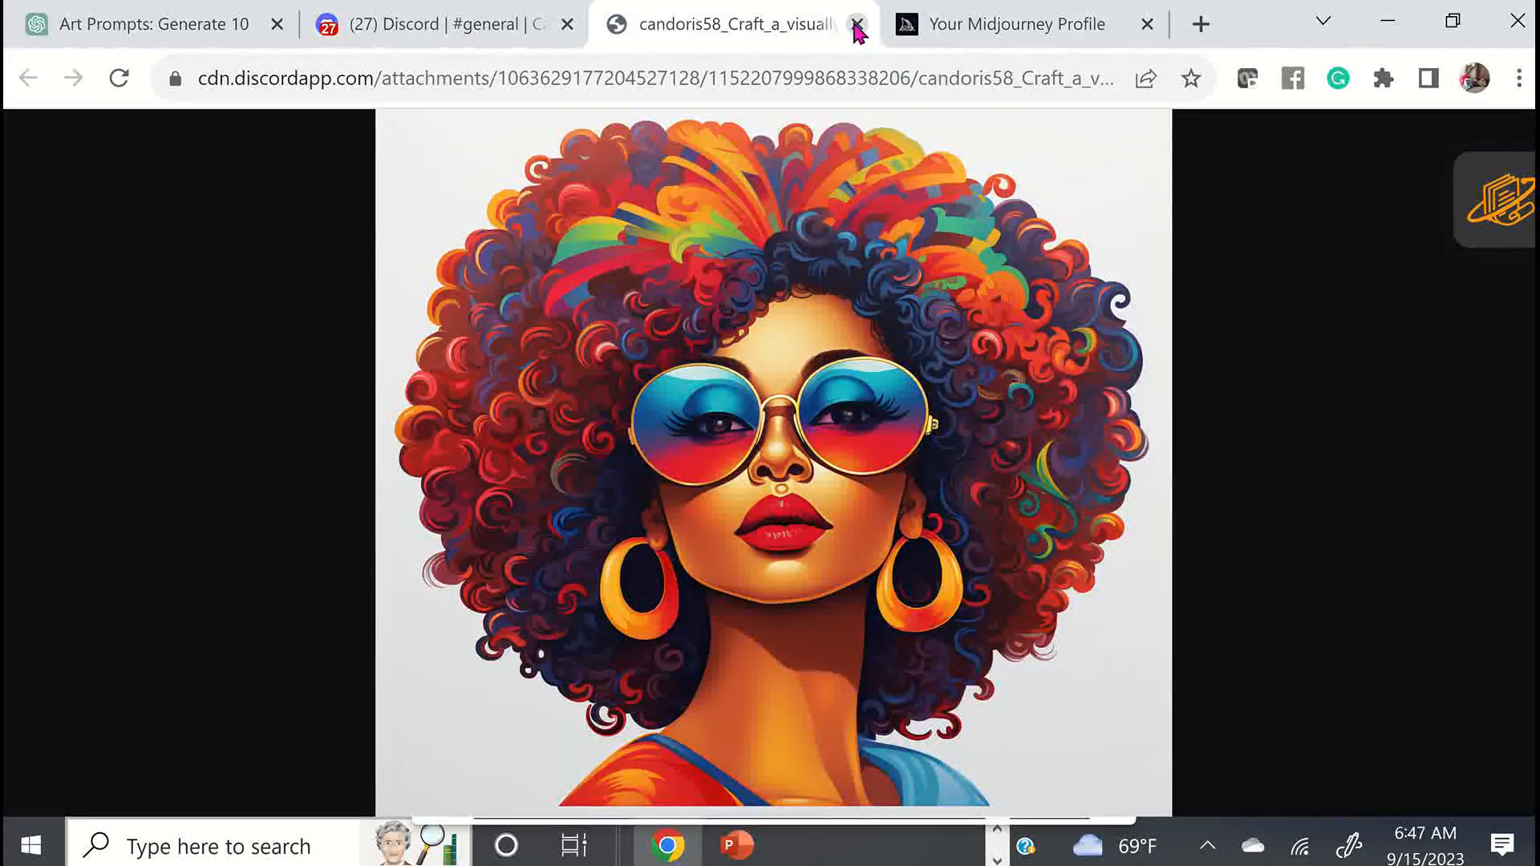
click(857, 24)
click(522, 20)
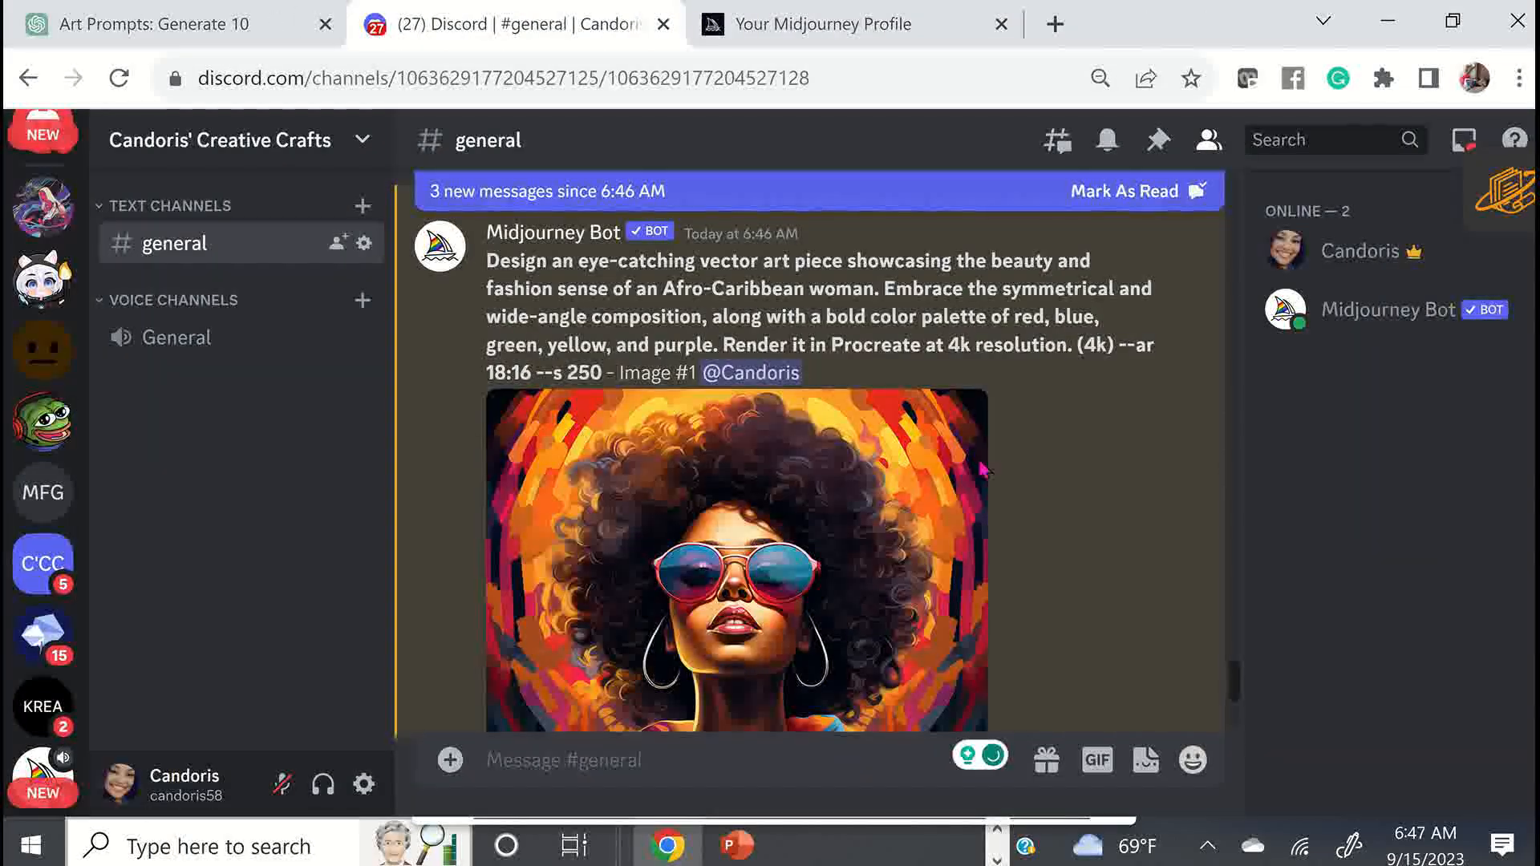
View upscaled image #2 of the vector art prompt at full size in the browser, then close it
scroll(1003, 529, down, 10)
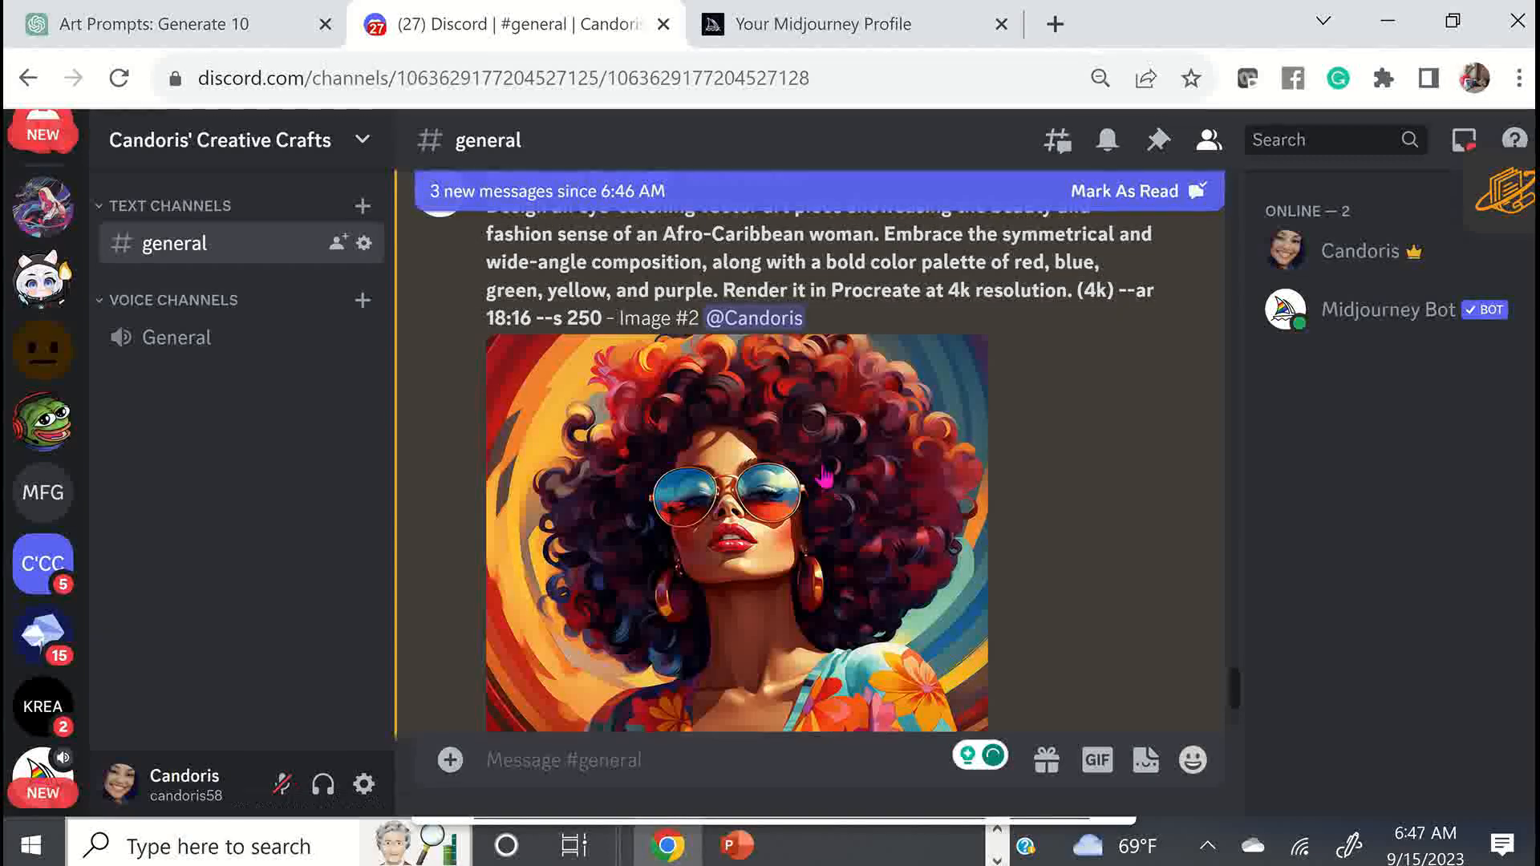
click(824, 476)
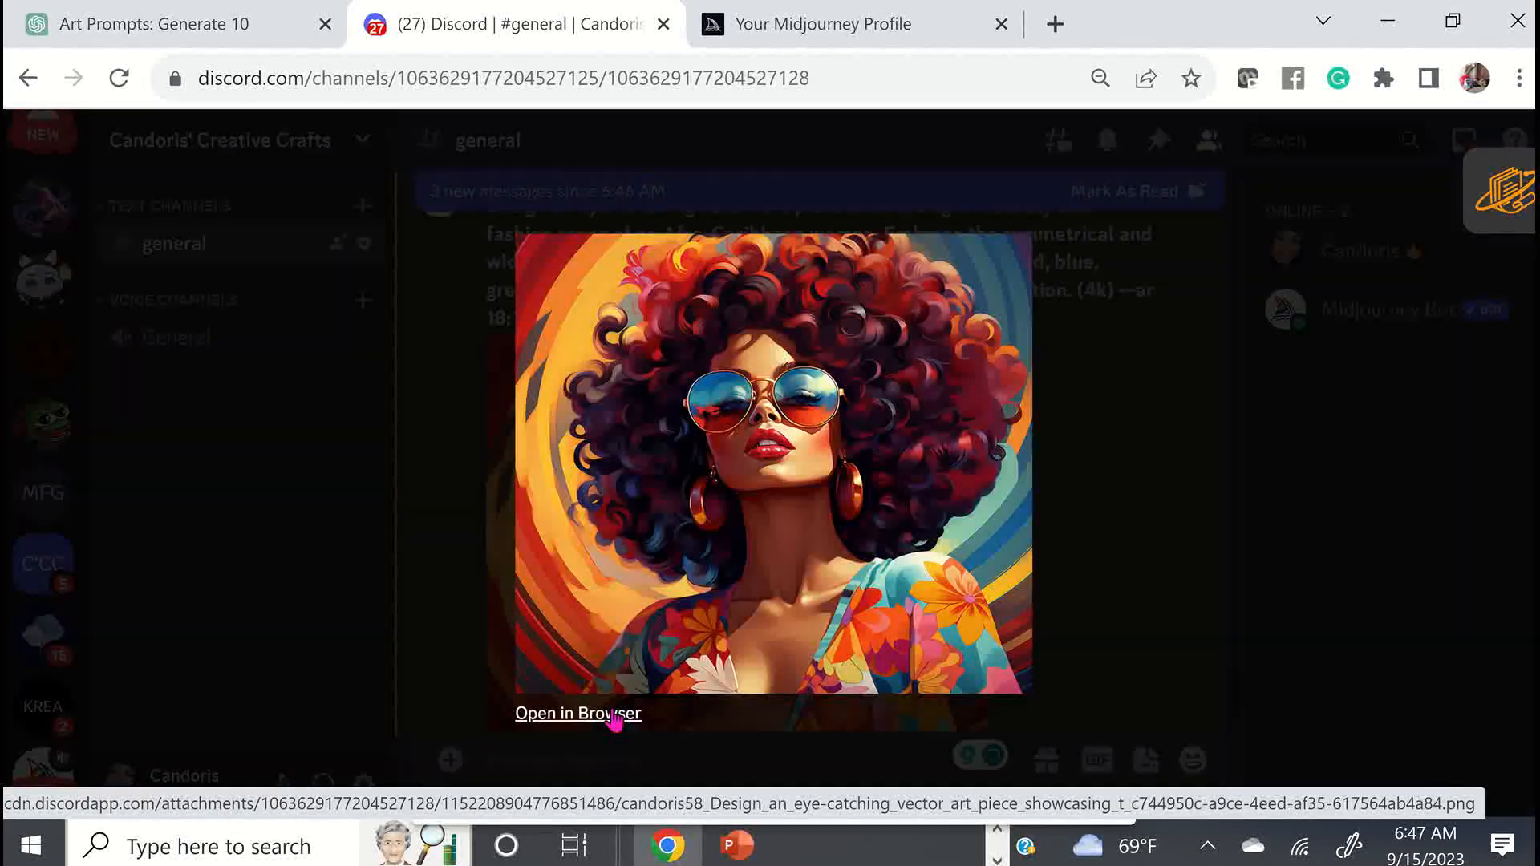
click(614, 716)
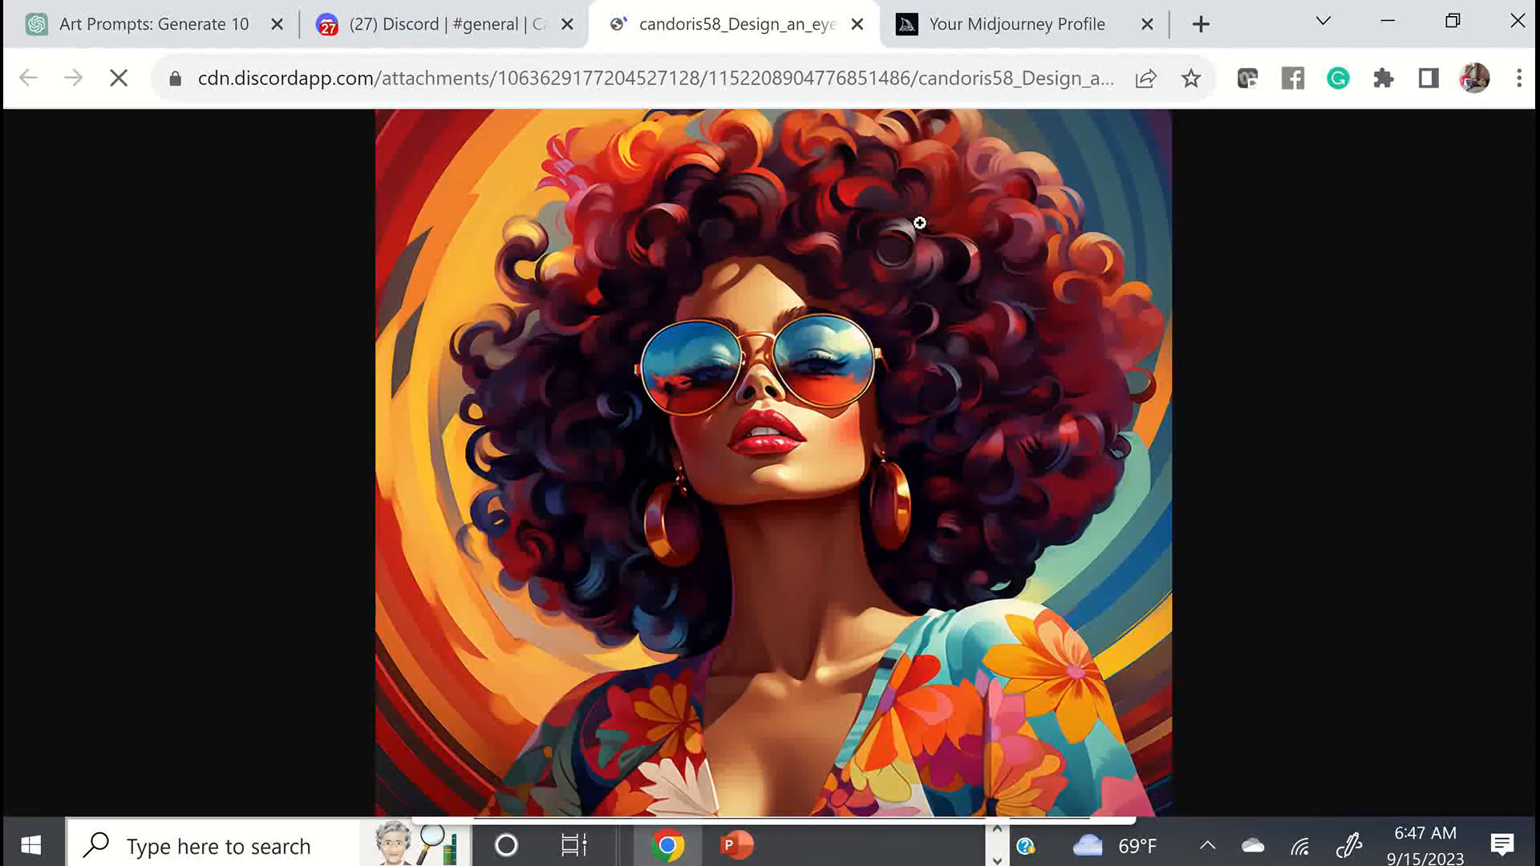
click(857, 24)
click(1165, 387)
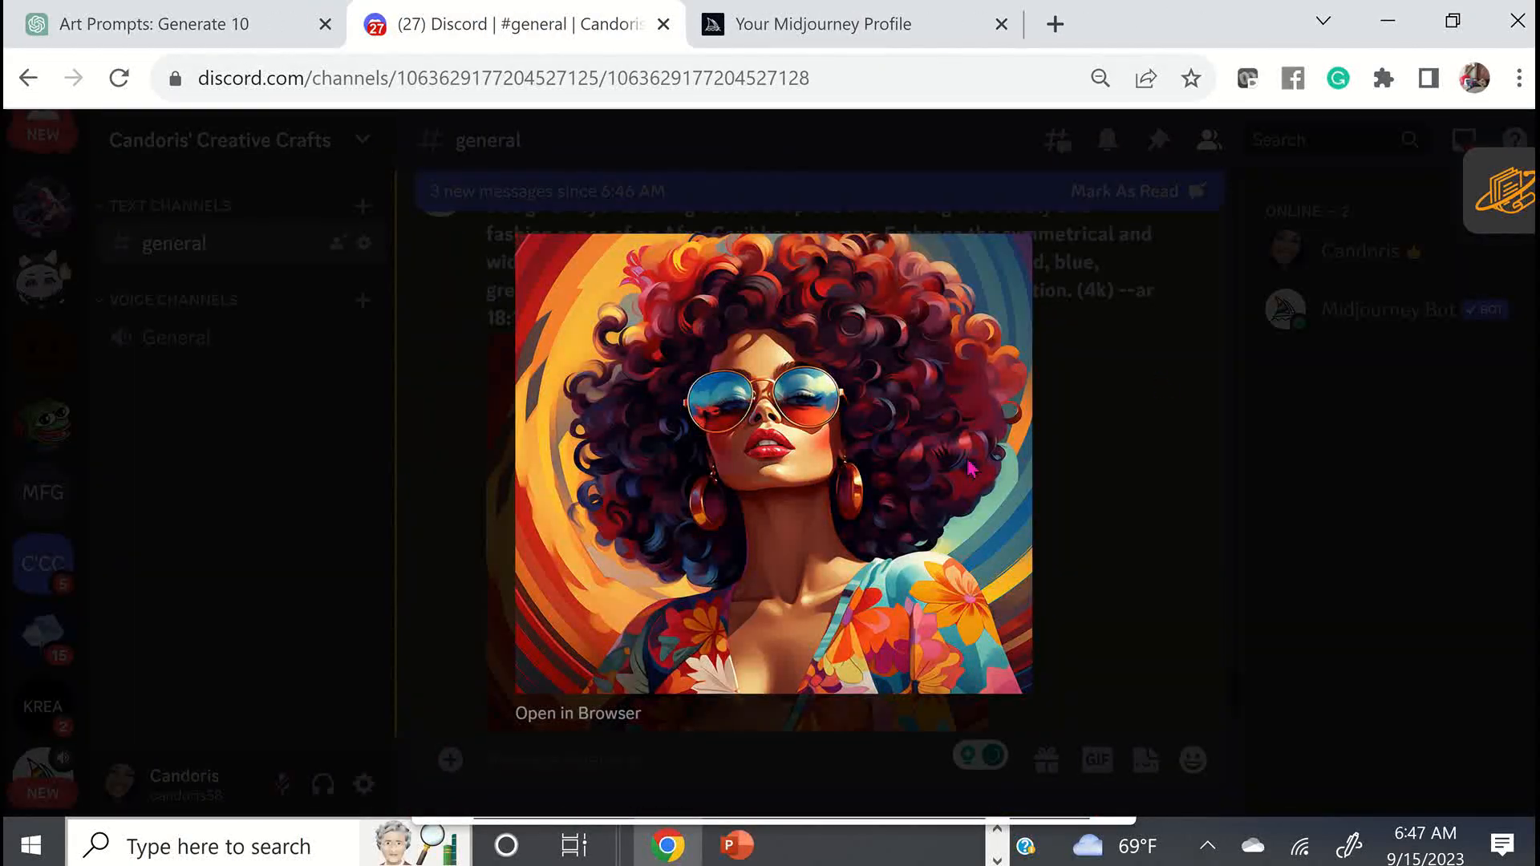
View upscaled image #3 of the vector art prompt at full size in the browser, then close it
scroll(911, 493, down, 10)
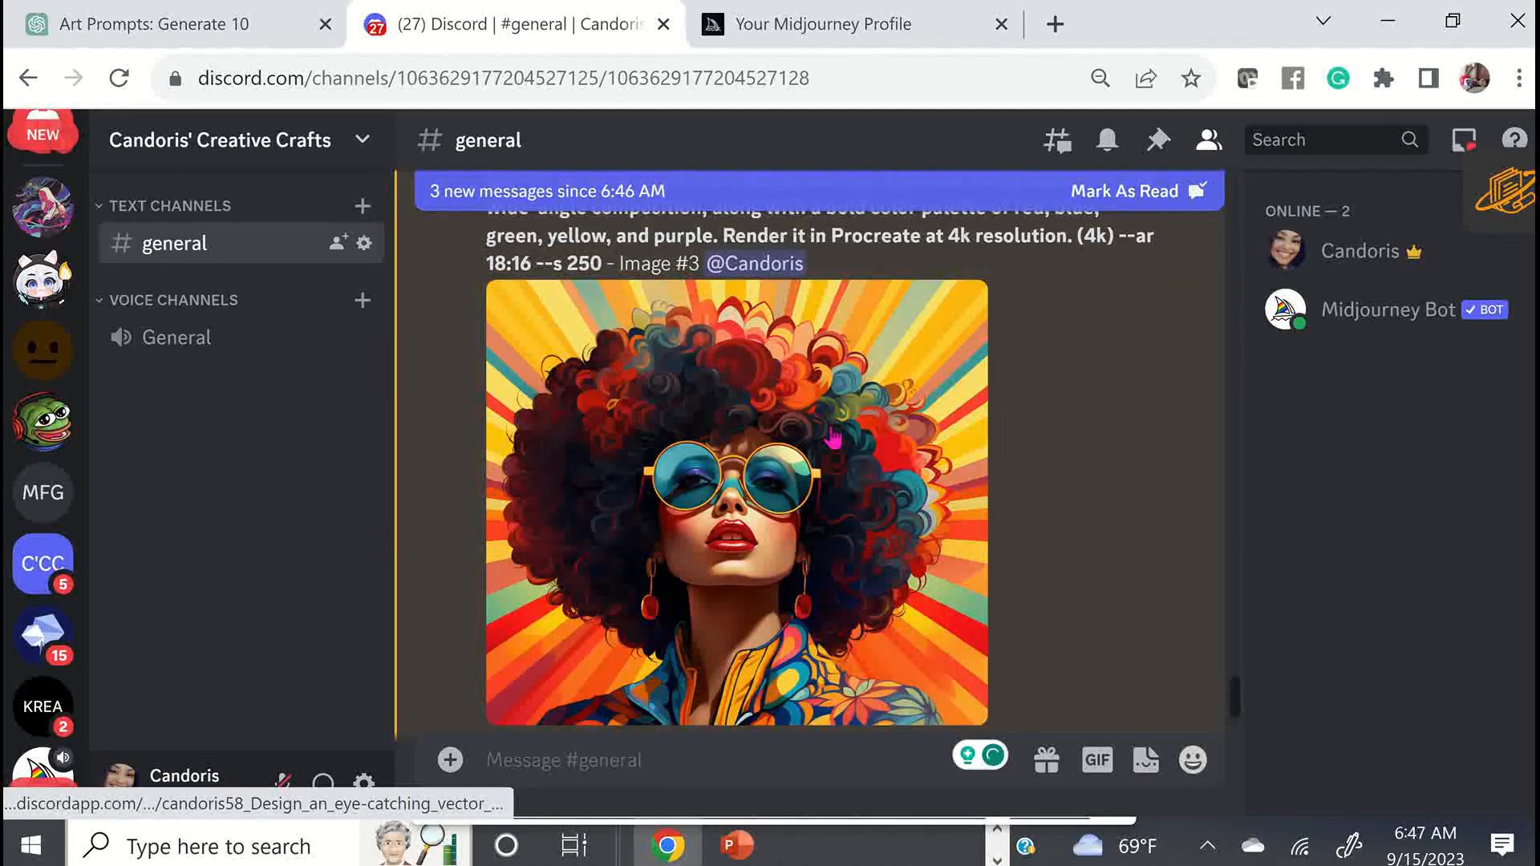
click(833, 437)
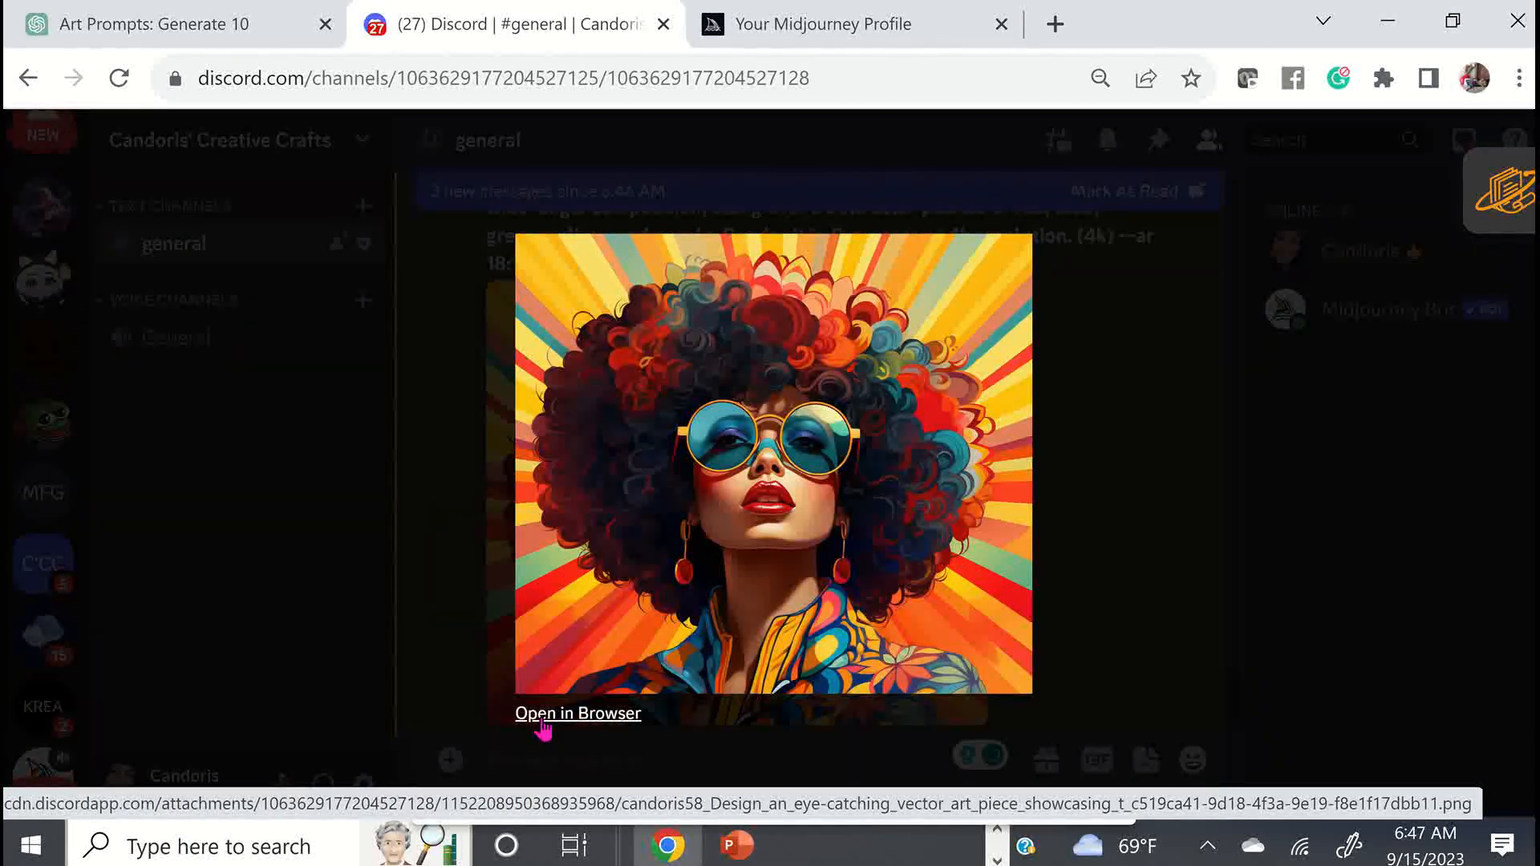
click(542, 718)
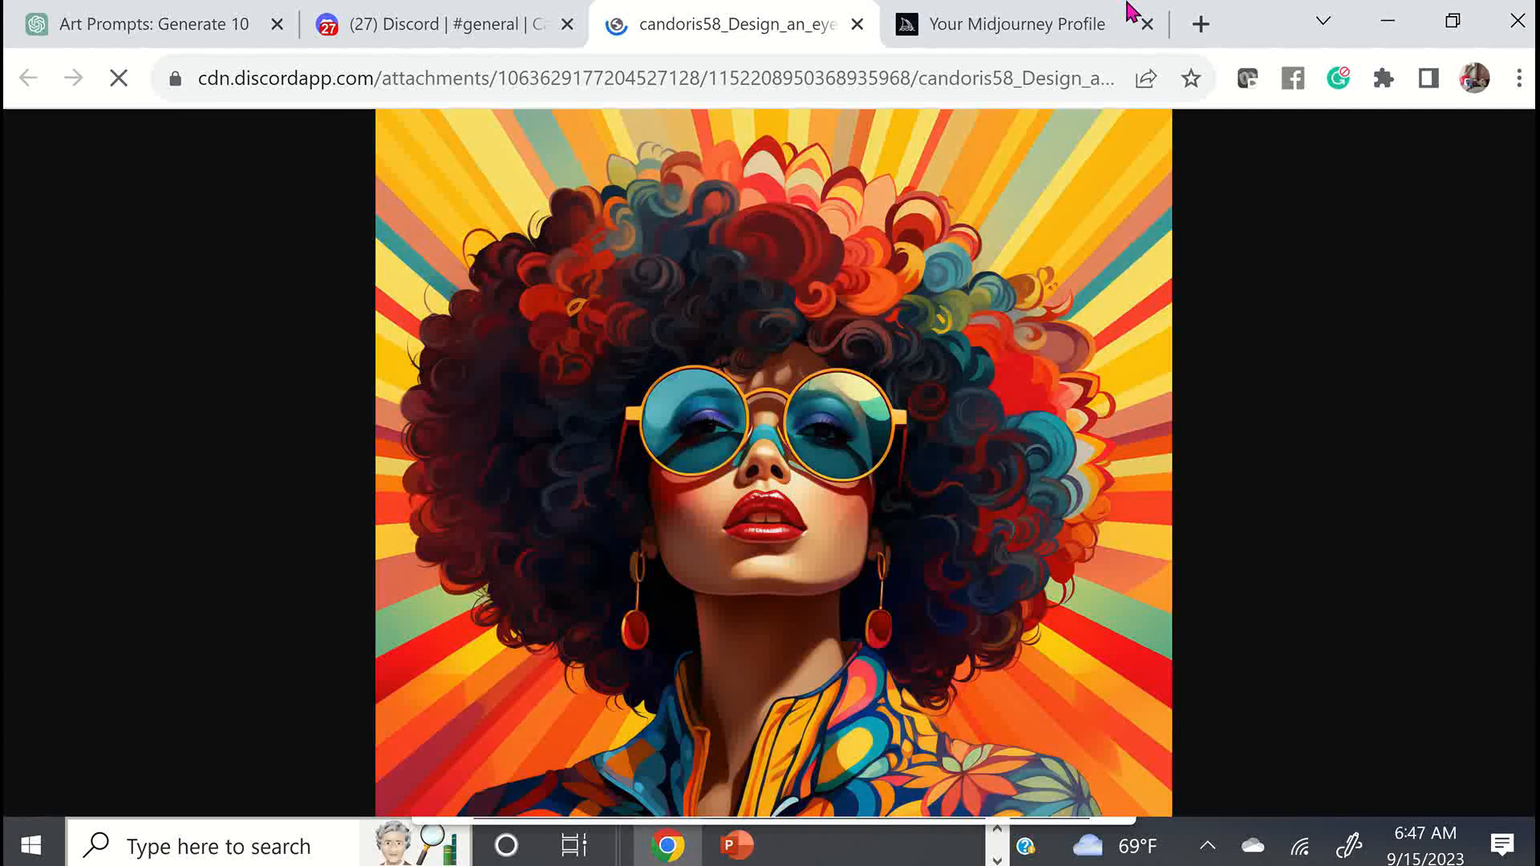
click(857, 24)
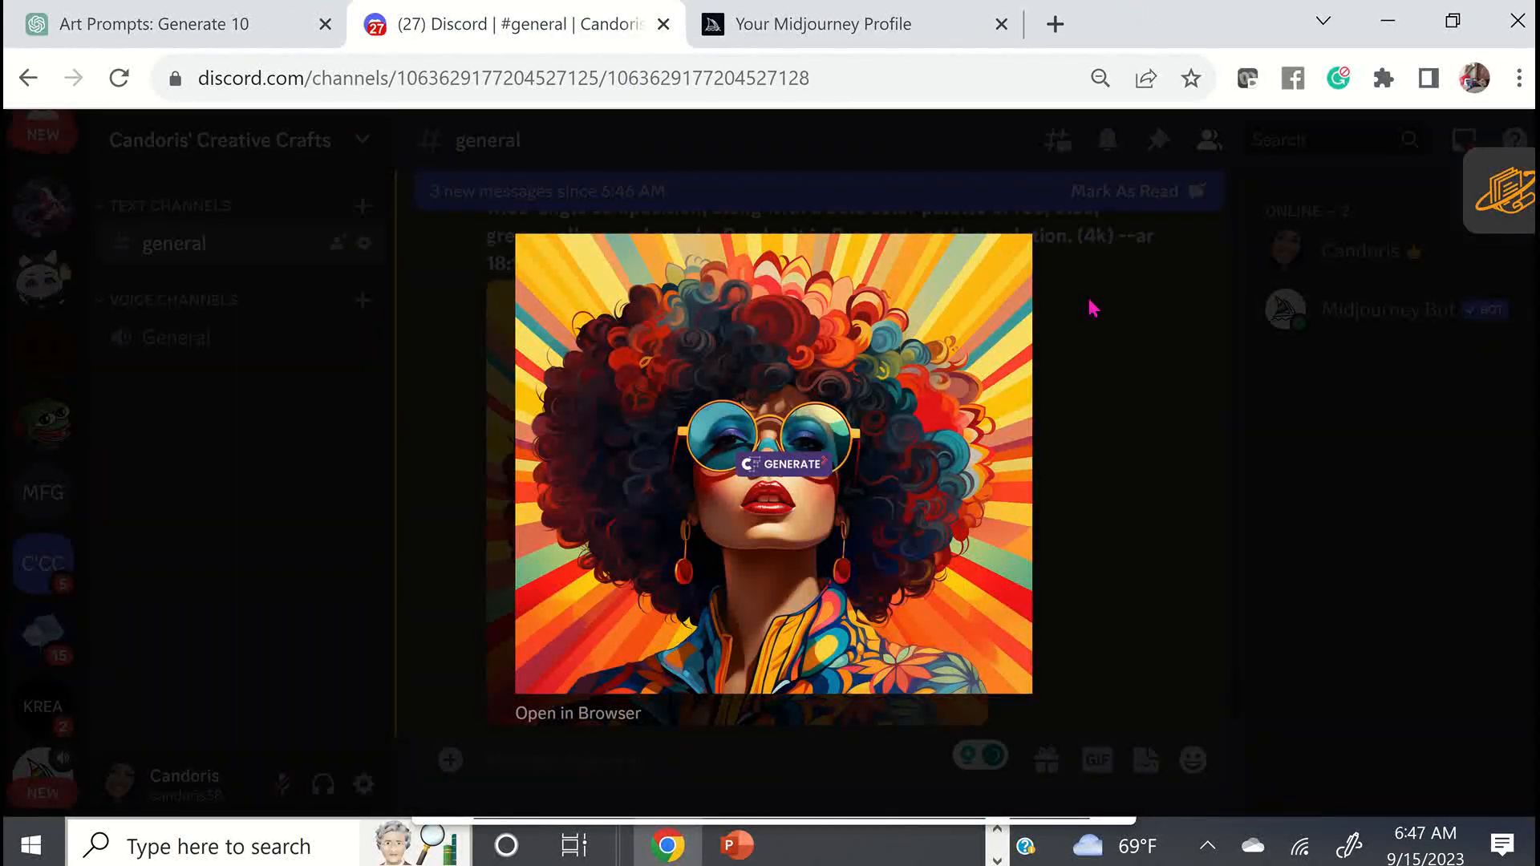
key(Escape)
View upscaled image #4 of the vector art prompt at full size in the browser, then close it
scroll(882, 481, down, 5)
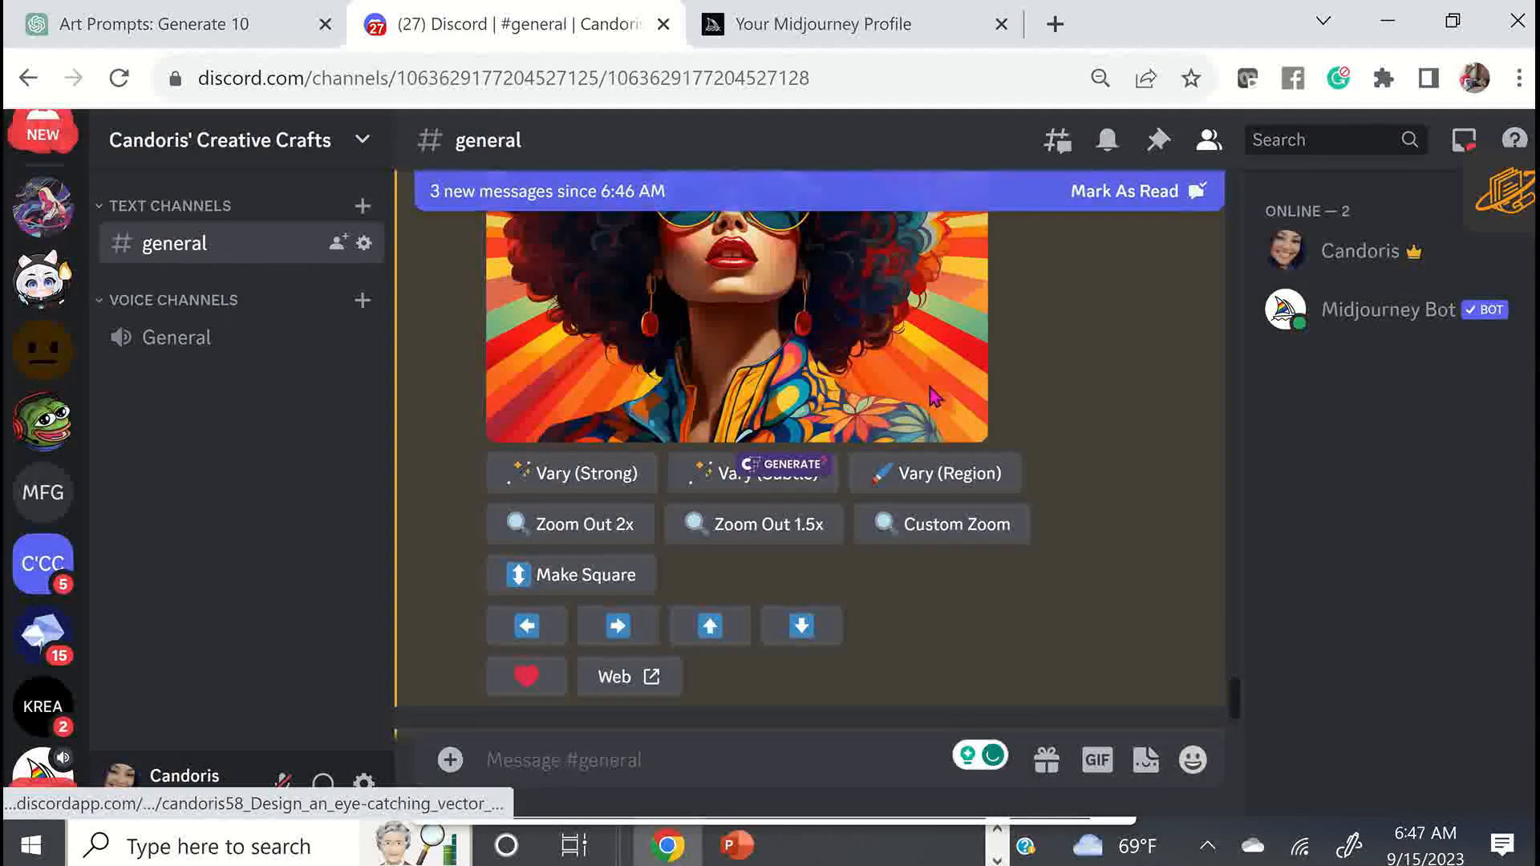
click(872, 530)
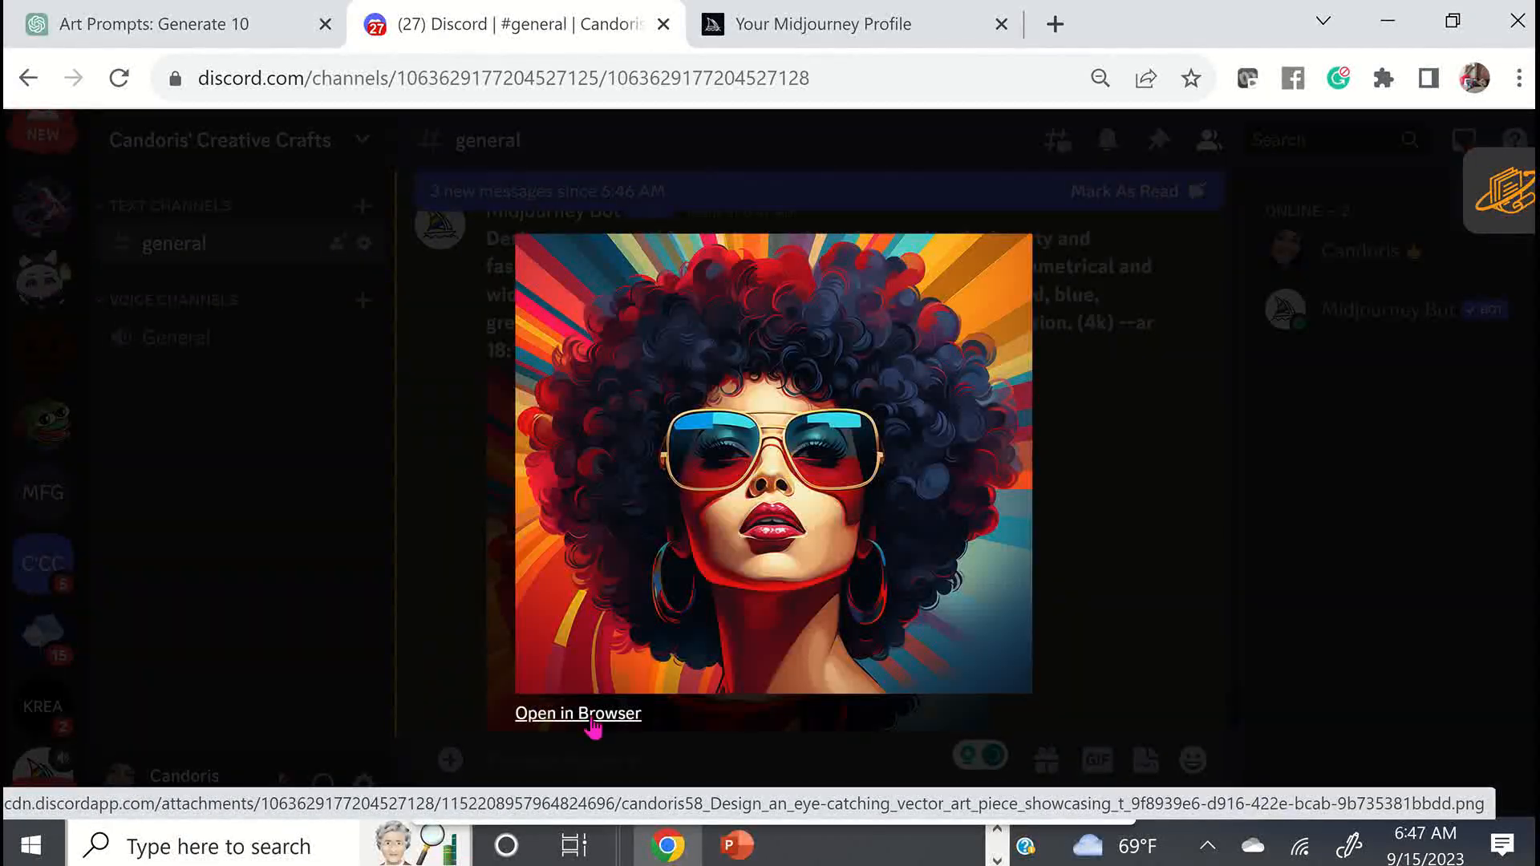
click(592, 716)
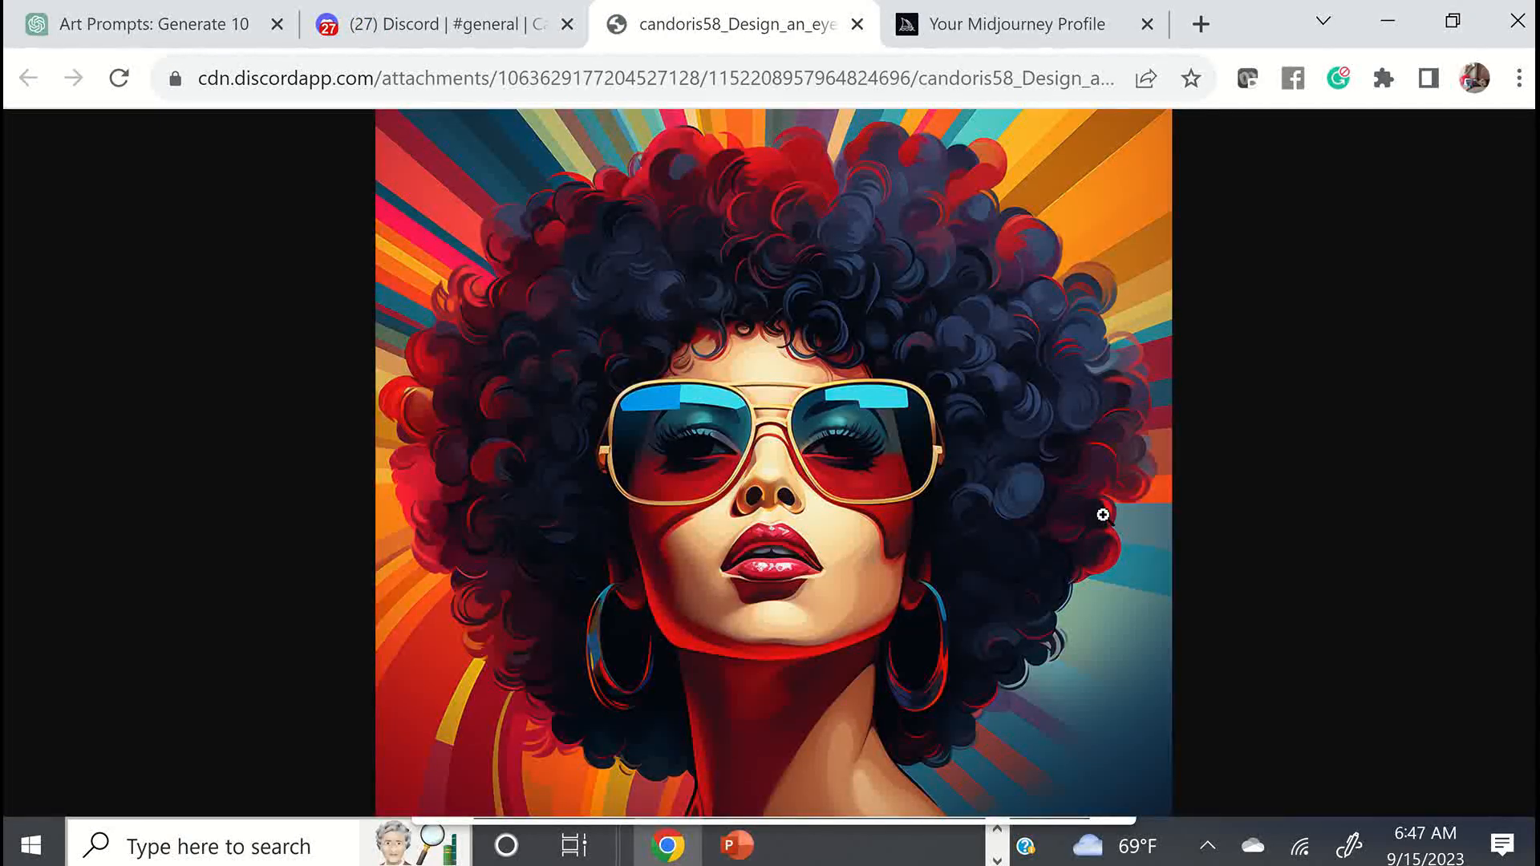
click(857, 25)
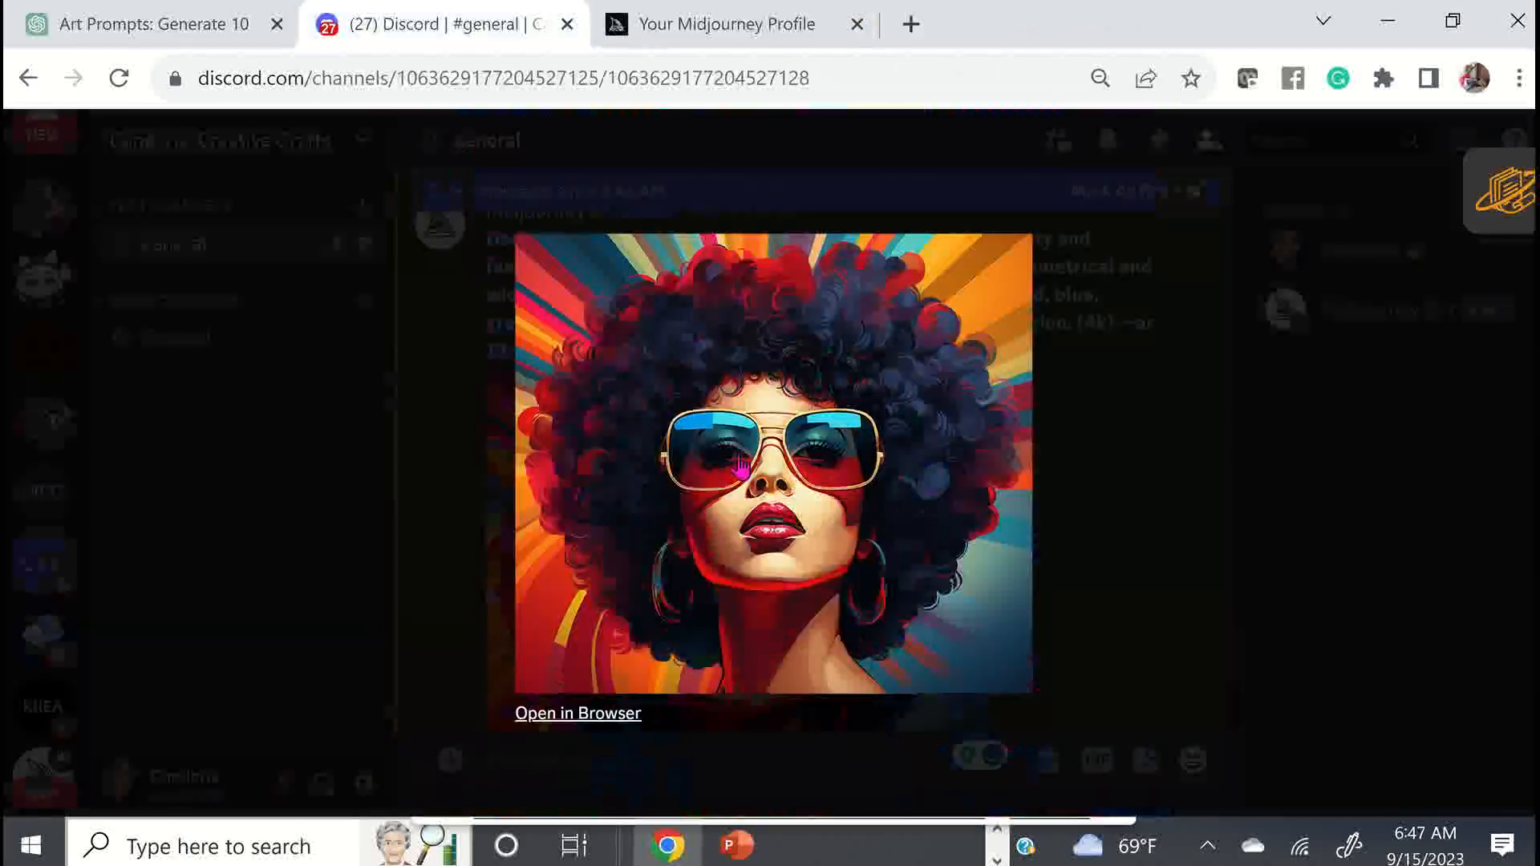
click(1130, 469)
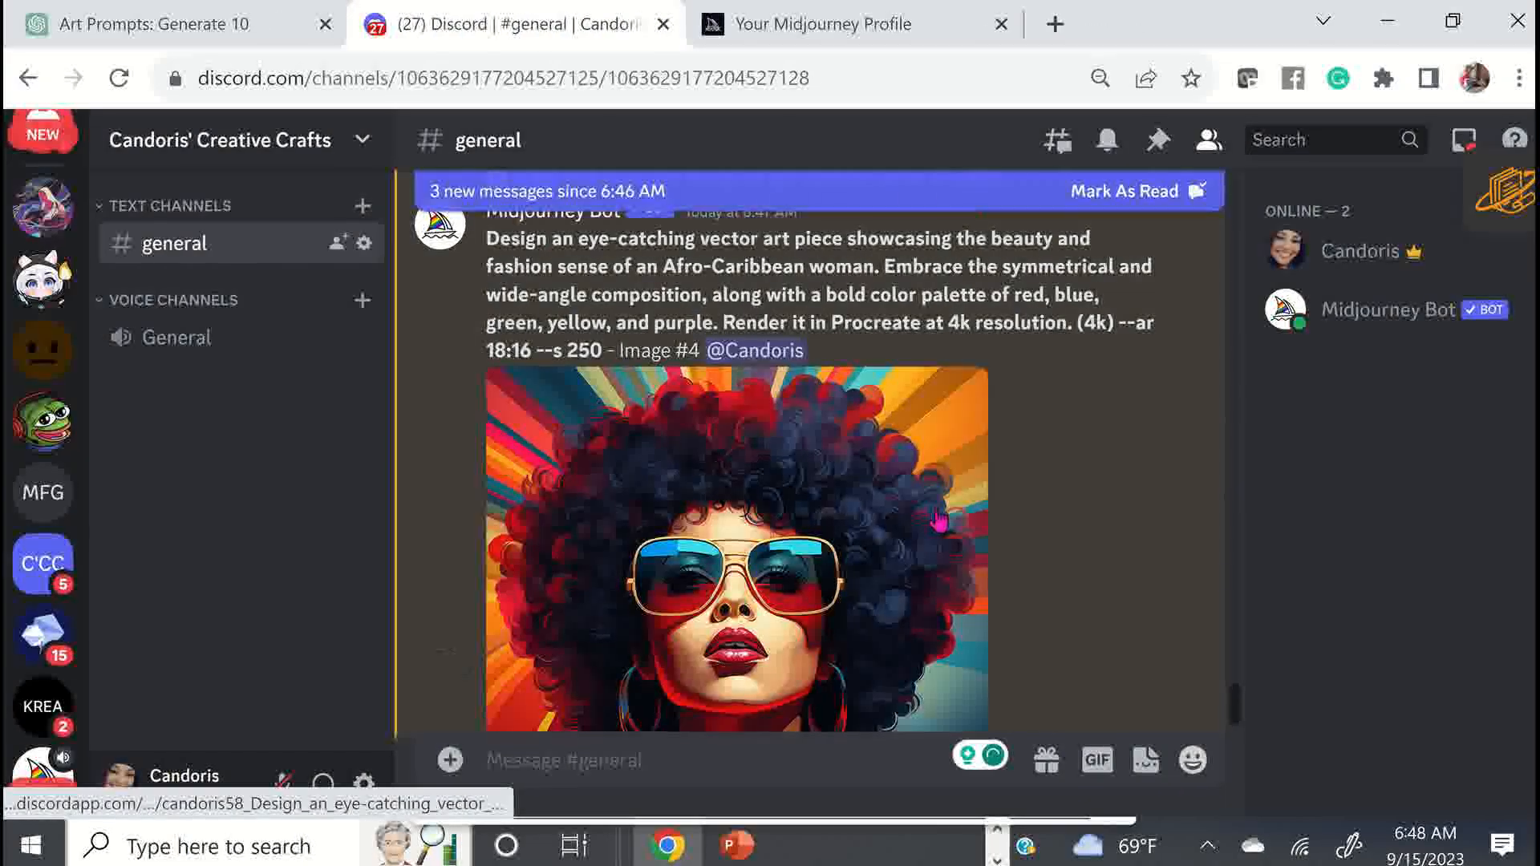
Switch to ChatGPT and look back through the additional prompts to the start of the first ten-prompt list
scroll(939, 509, up, 5)
click(224, 32)
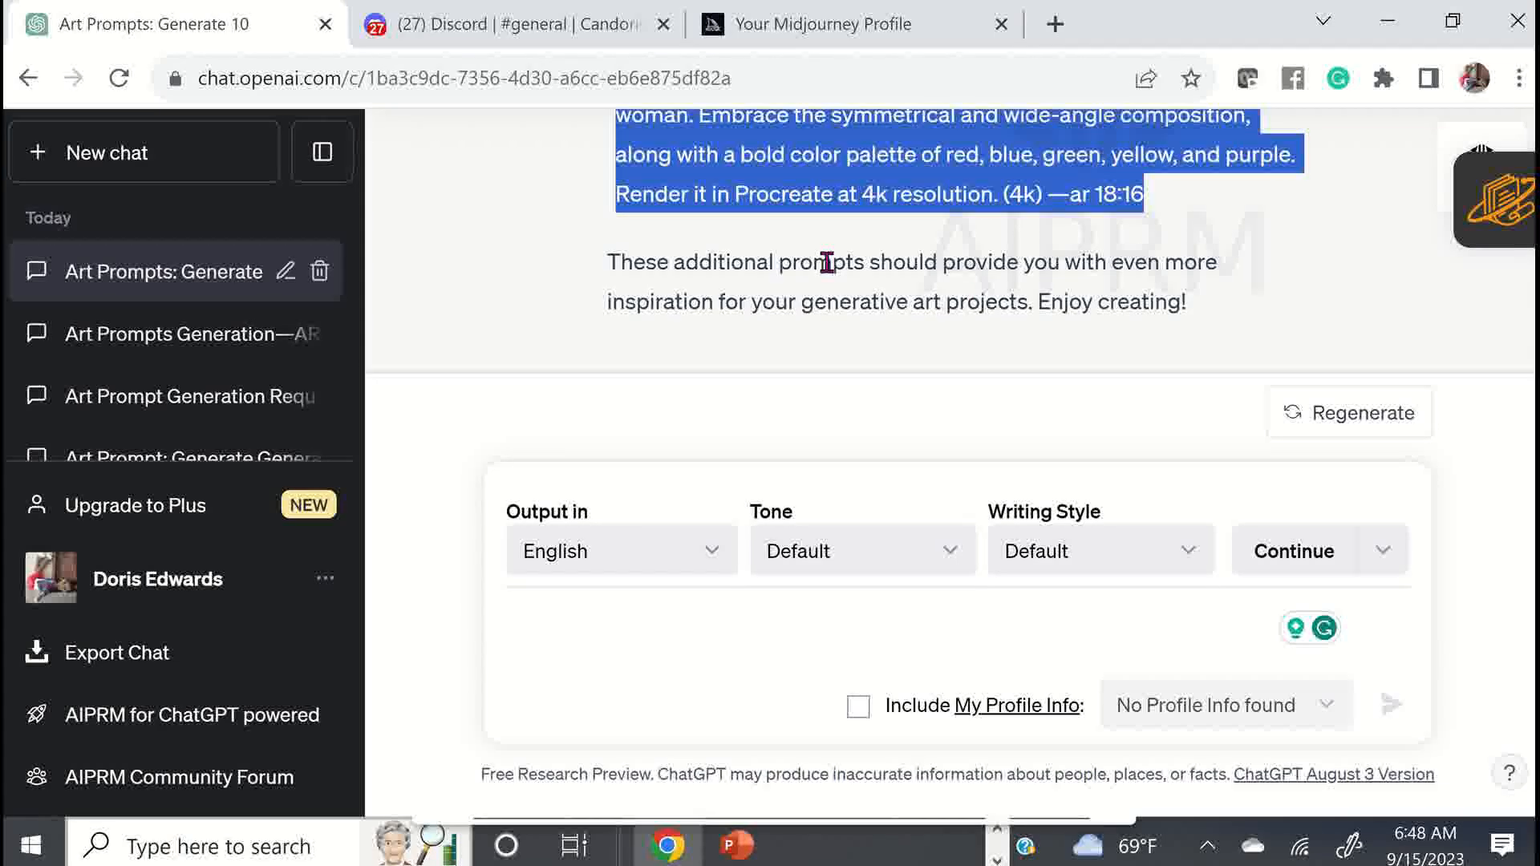
scroll(967, 299, up, 5)
scroll(961, 295, up, 15)
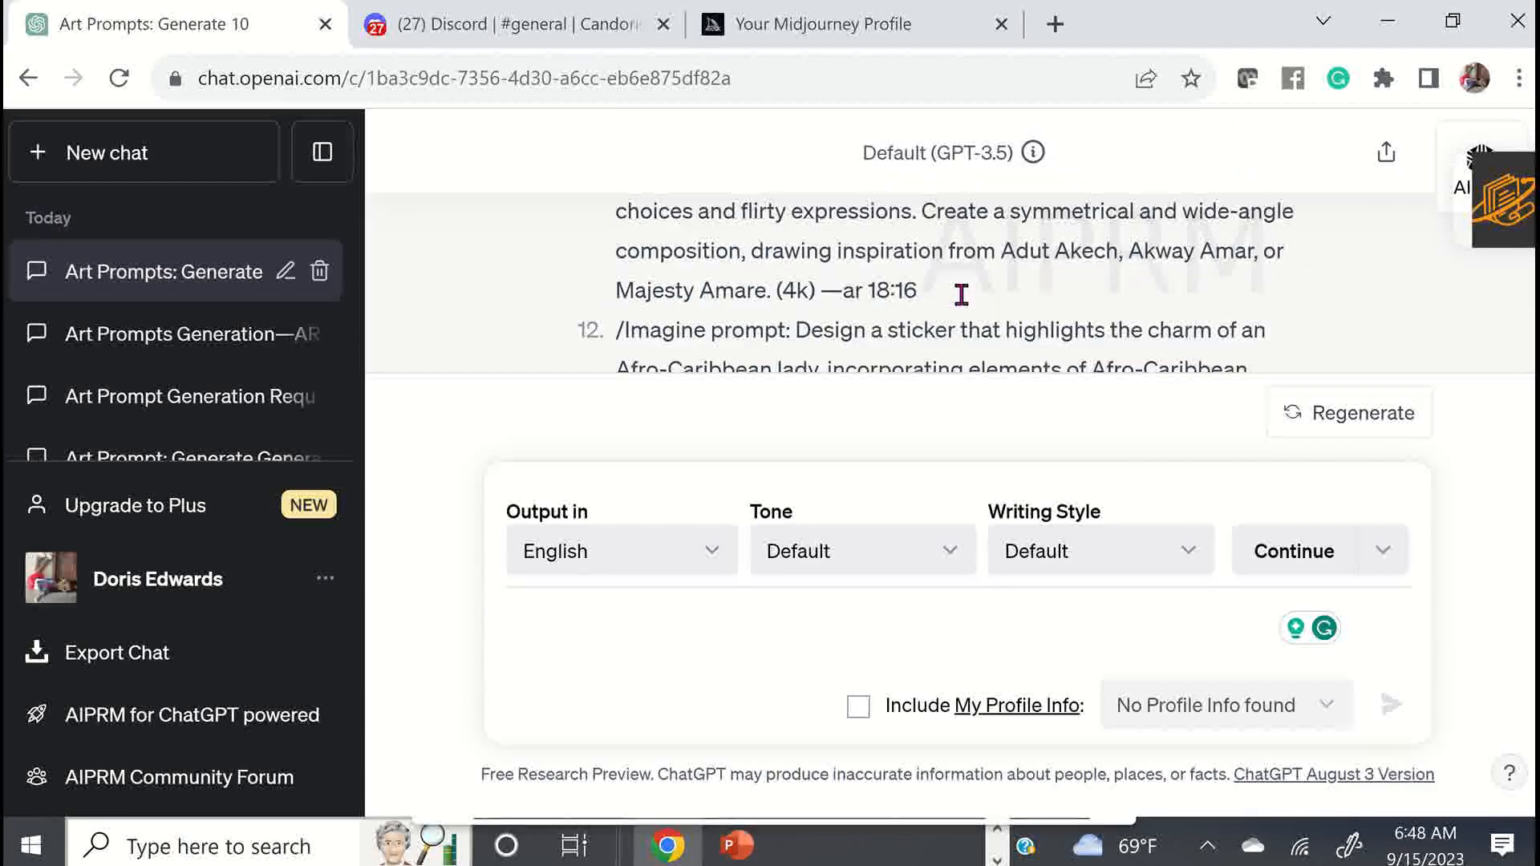
scroll(946, 293, up, 10)
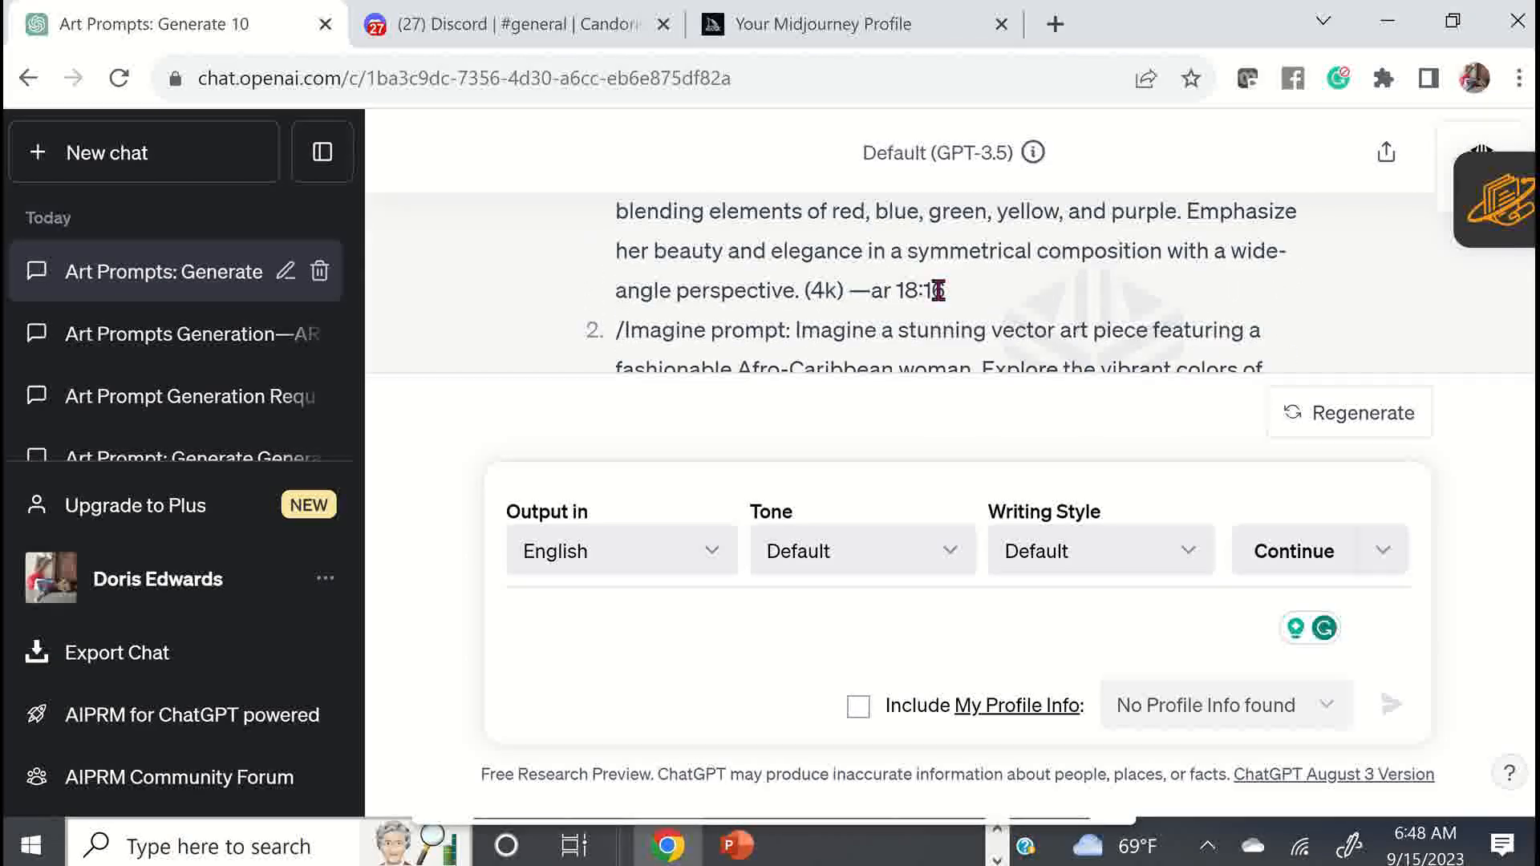
scroll(939, 297, up, 10)
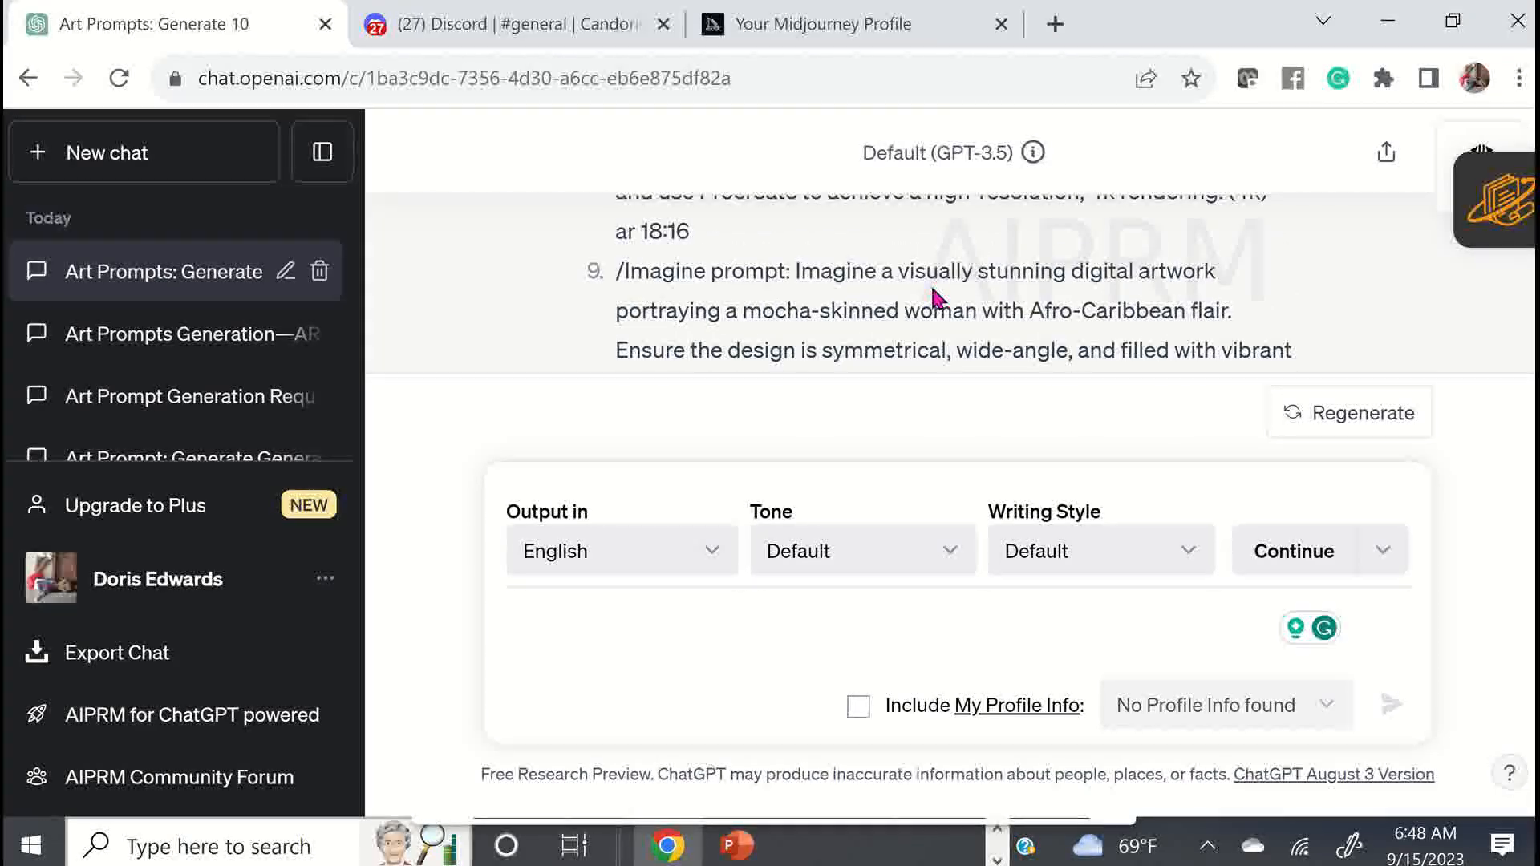
scroll(934, 293, up, 10)
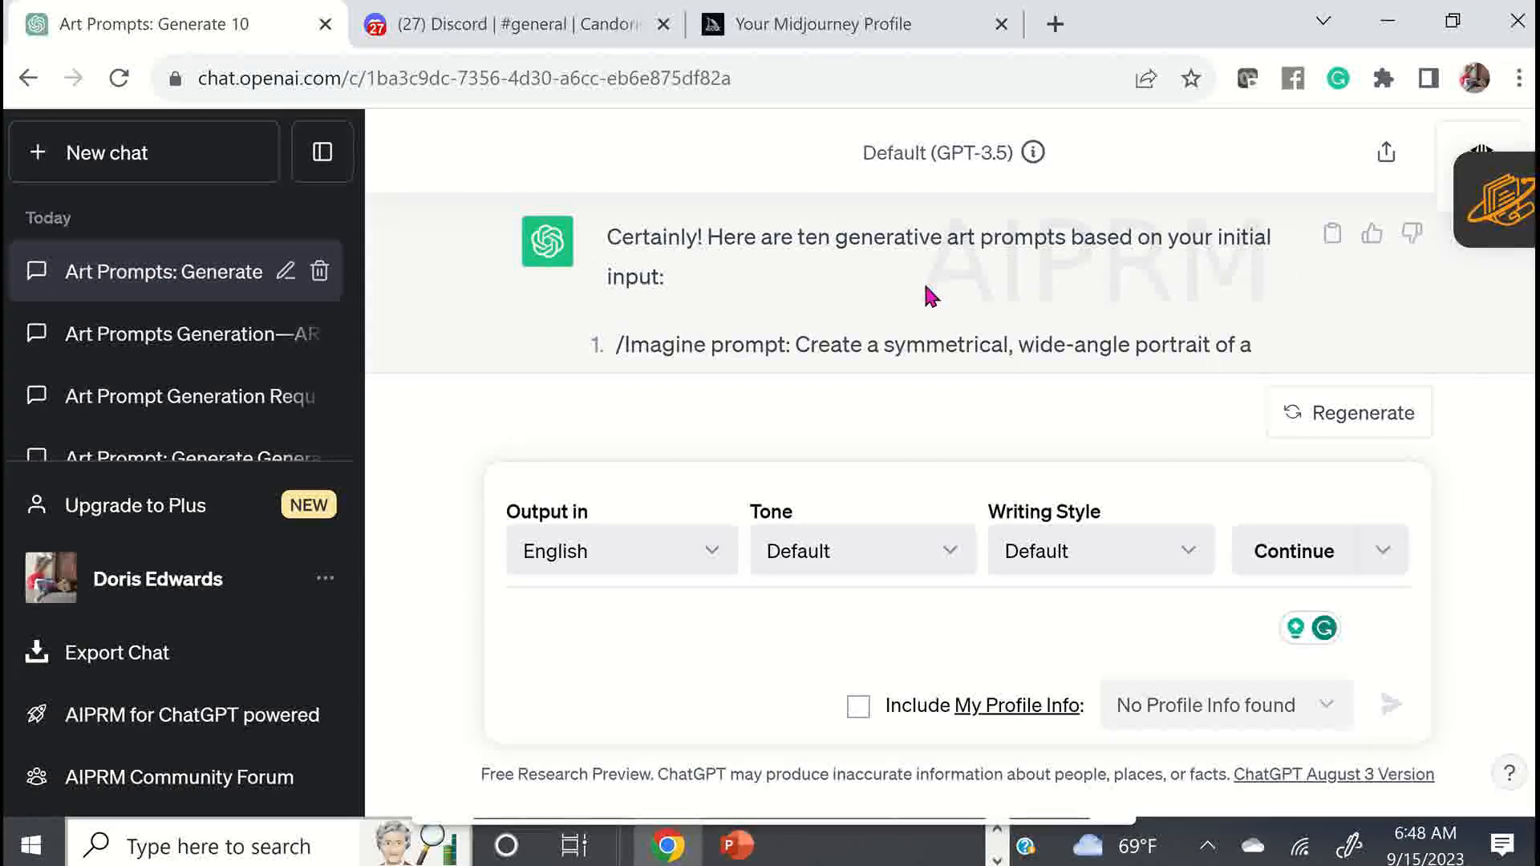
Copy the full instruction message requesting 10 new generative art prompts ending in "—ar 18:16" and send it again in the same chat
scroll(924, 285, down, 4)
scroll(926, 286, up, 2)
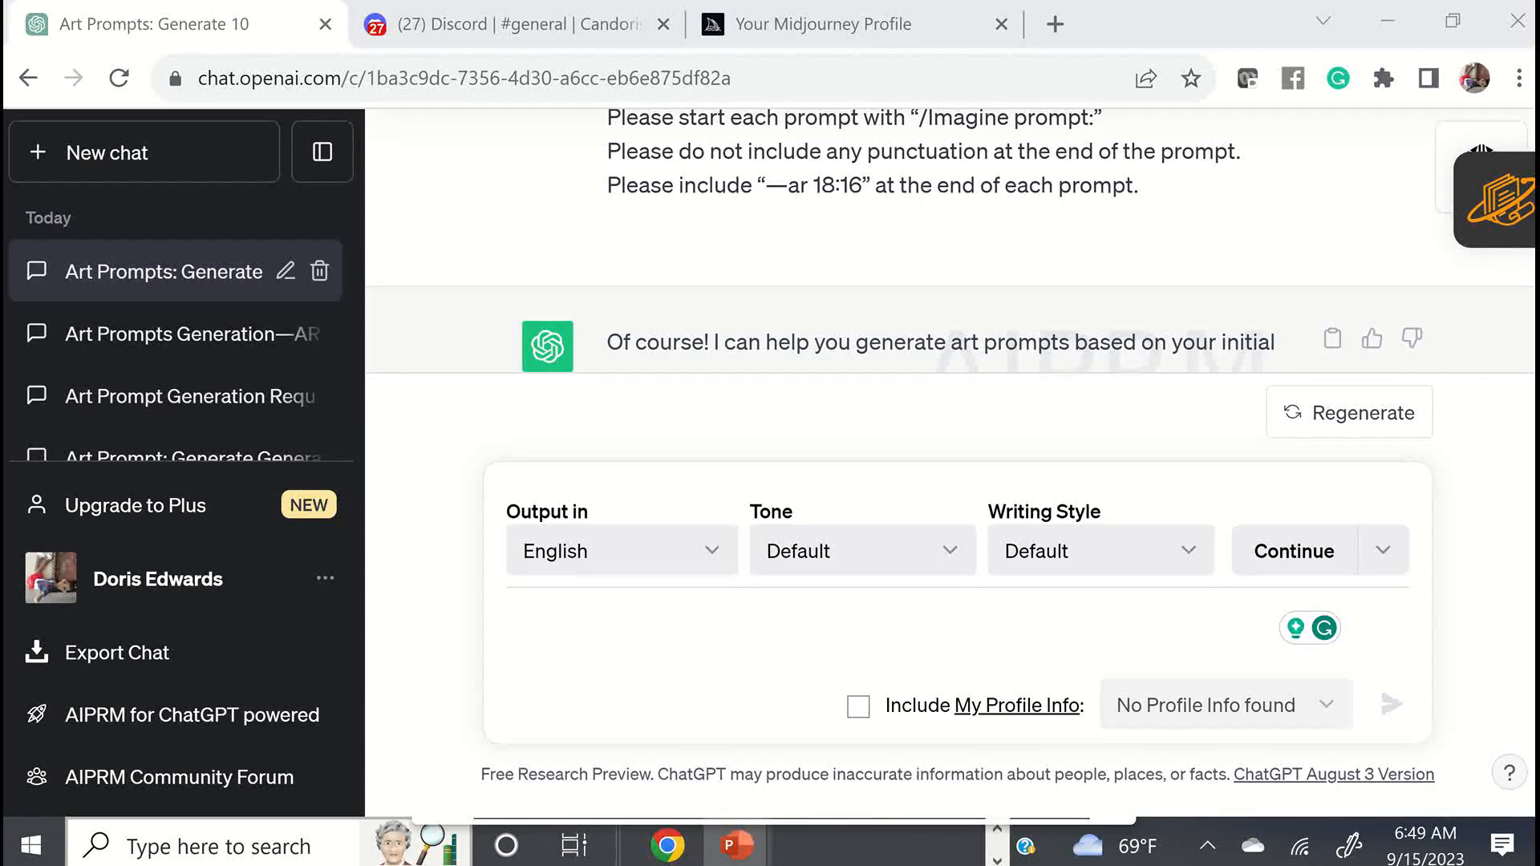
scroll(710, 321, up, 3)
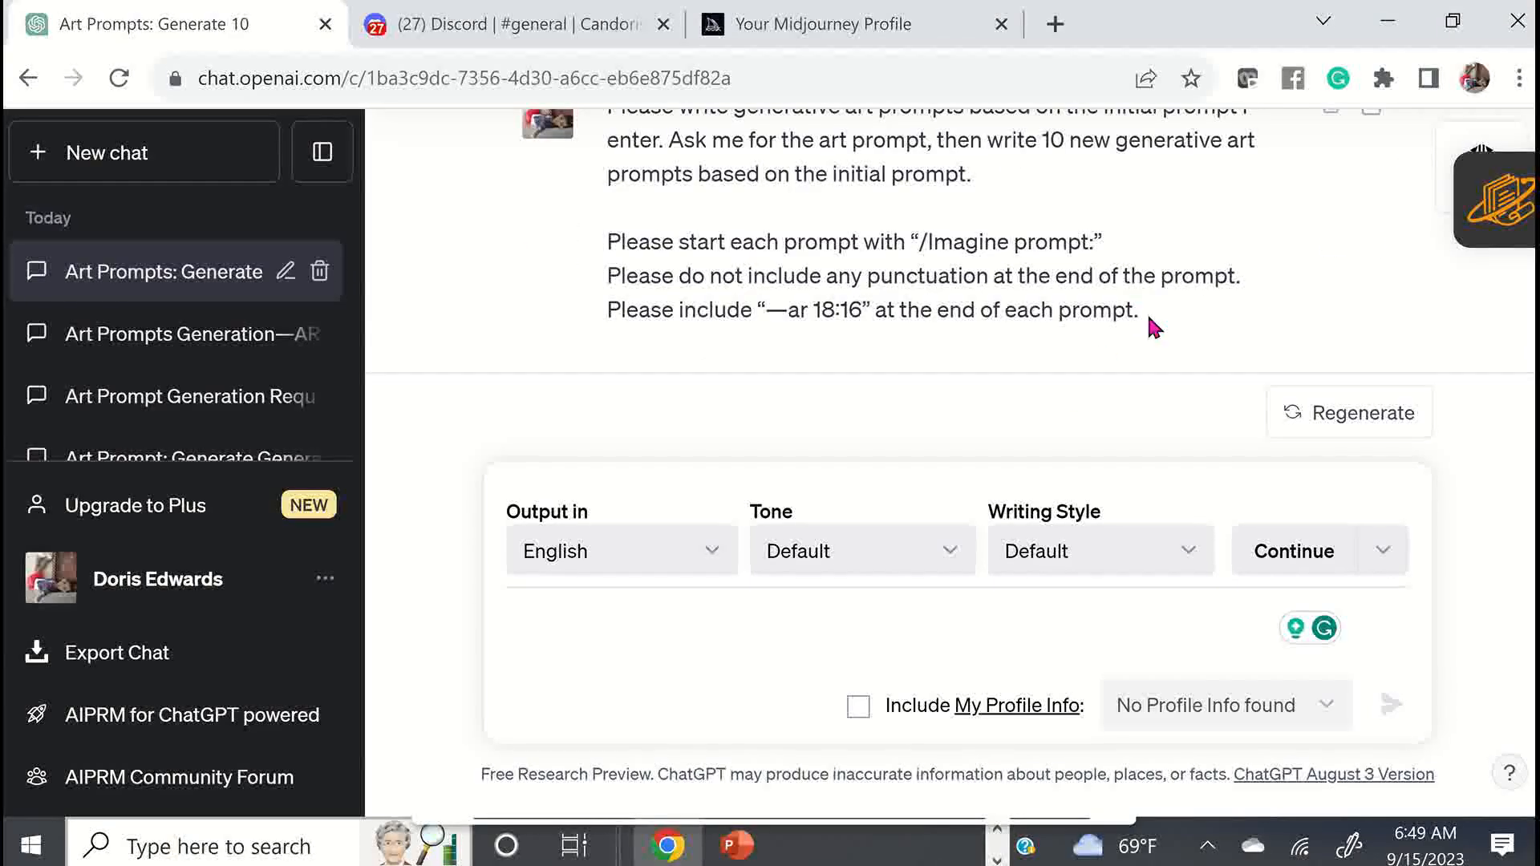
drag(1132, 313, 803, 248)
right_click(803, 248)
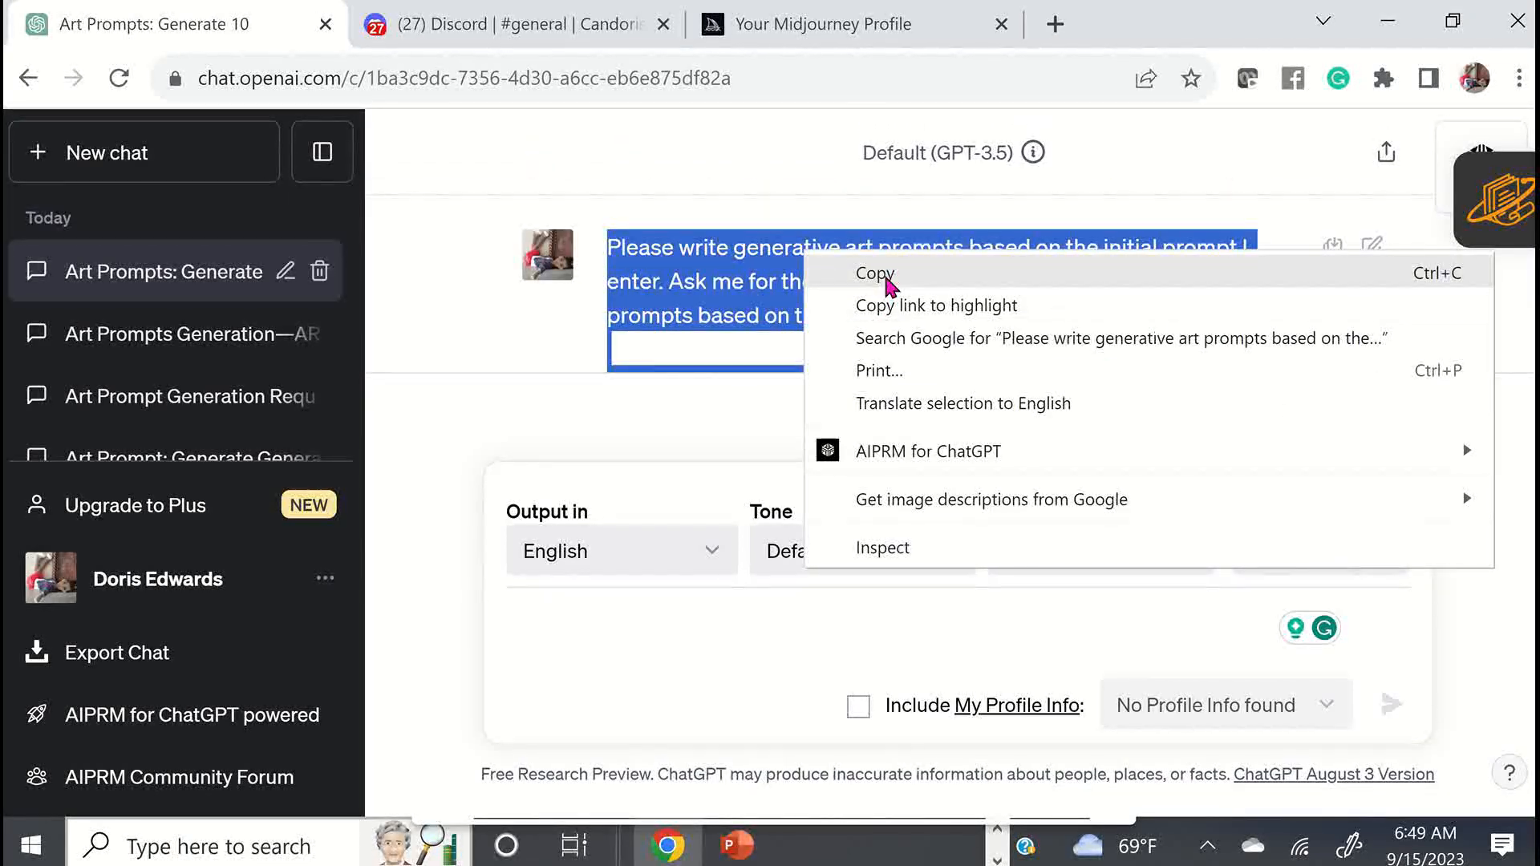
click(872, 275)
click(660, 638)
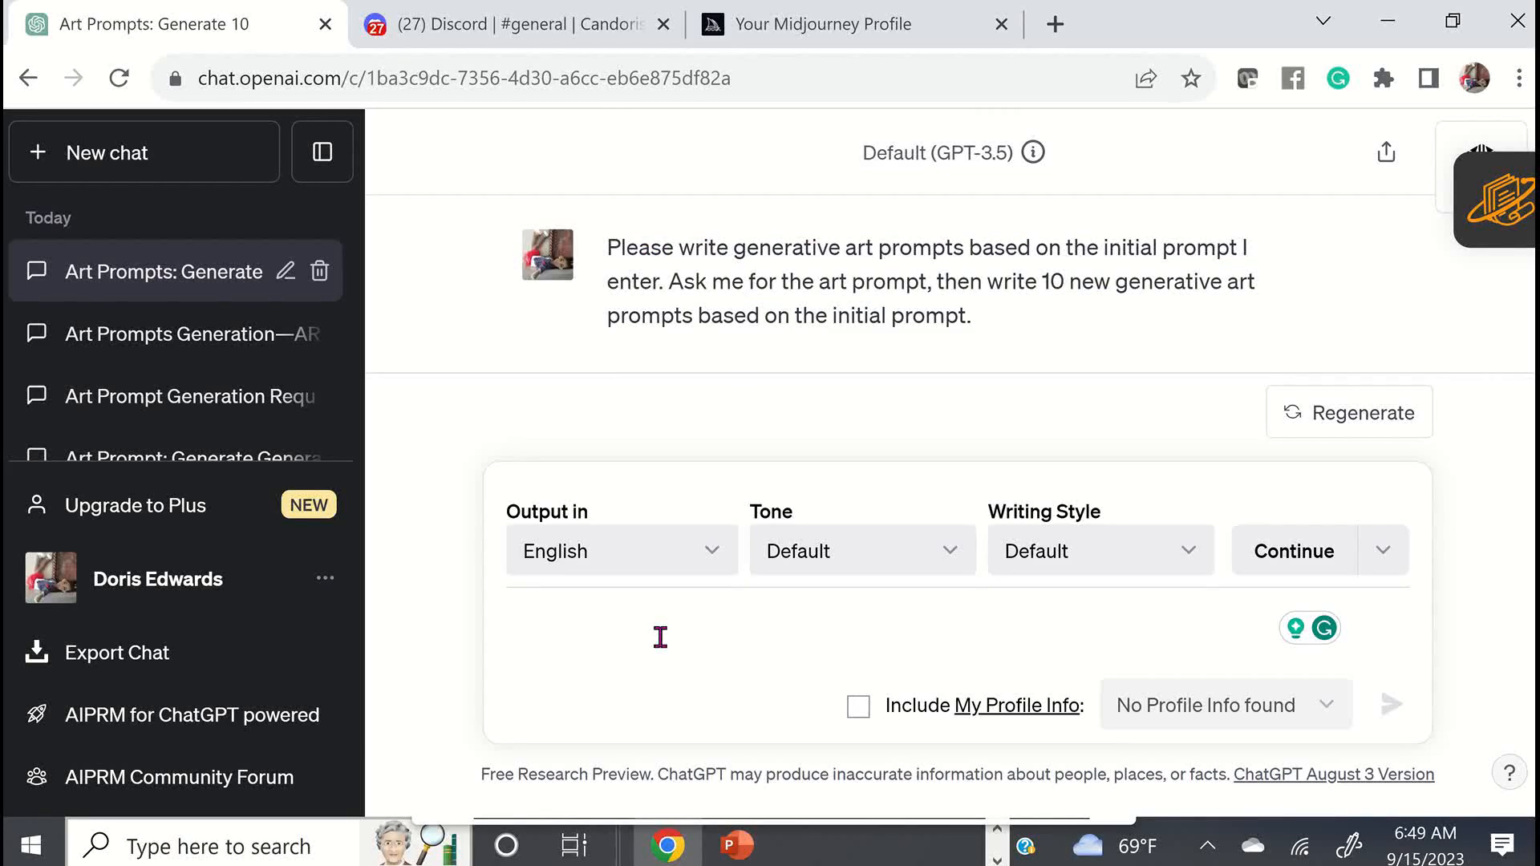
key(ctrl+v)
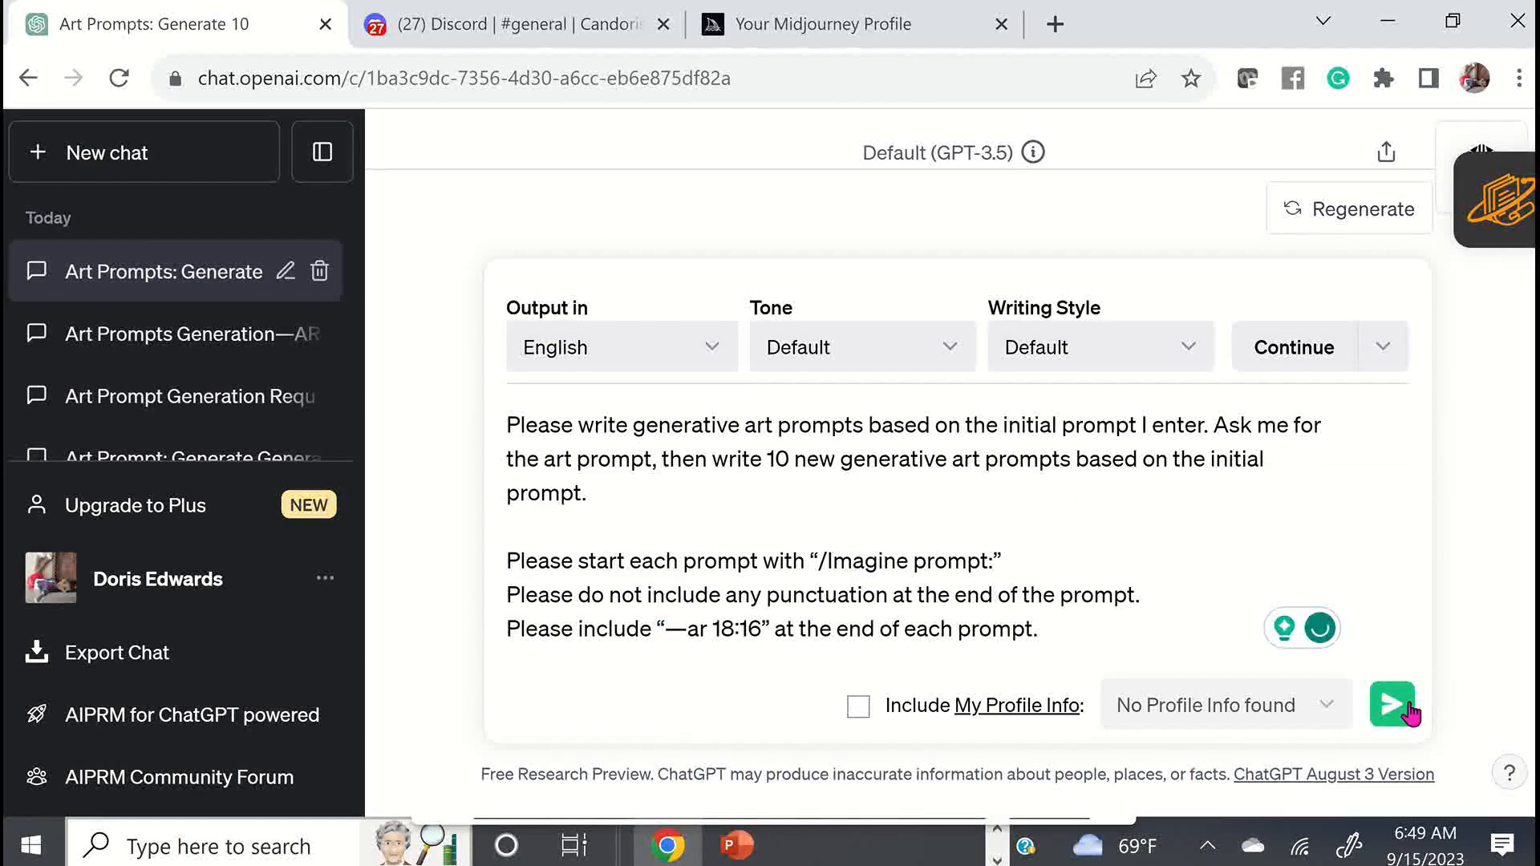
key(Return)
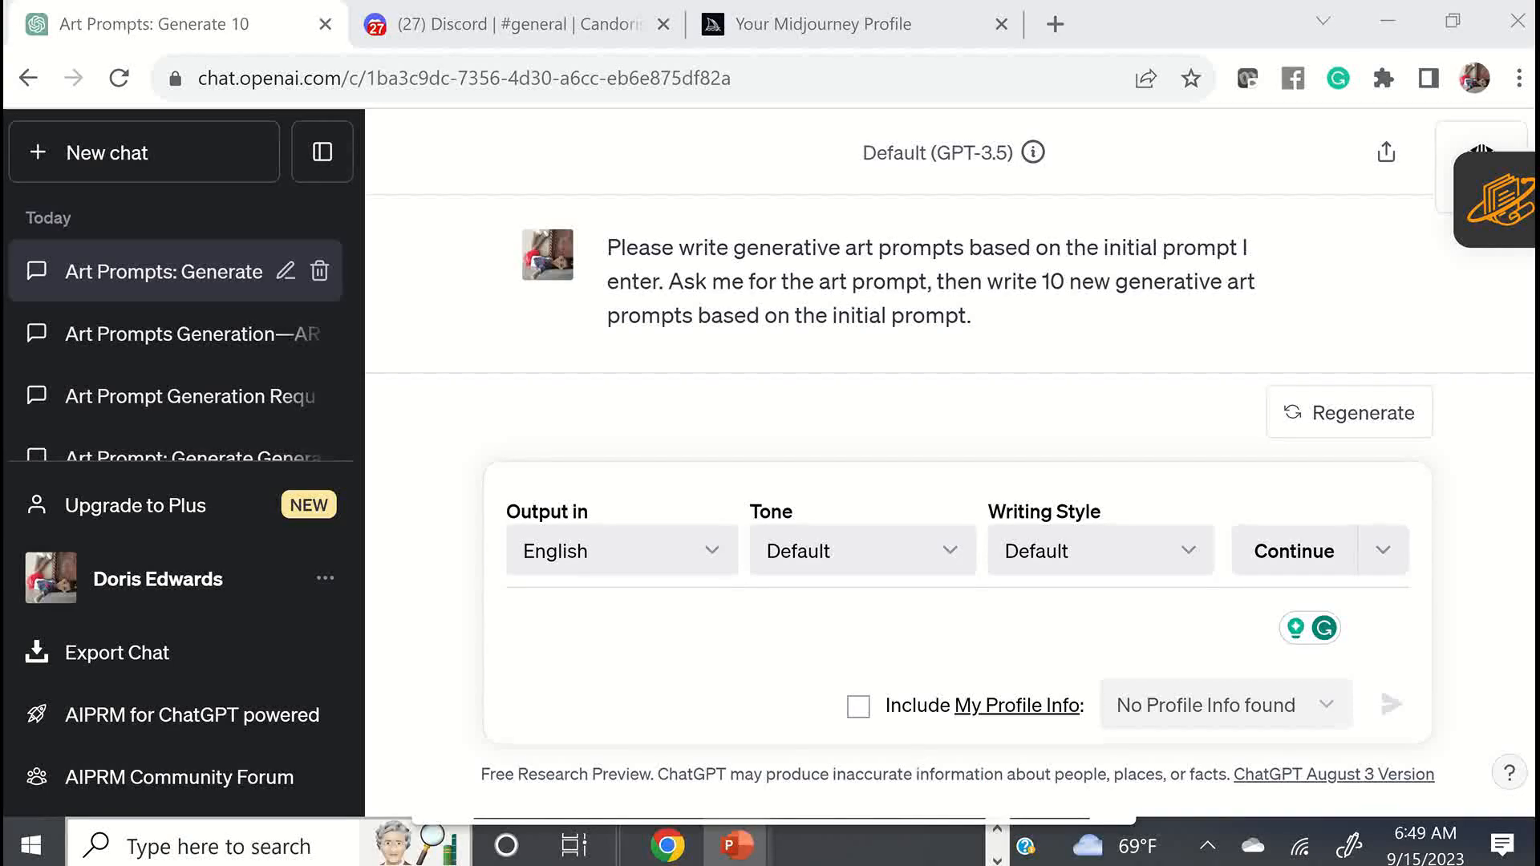
Send the initial art prompt "Design a hip-hop cat or dog rocking oversized sunglasses, a boombox, and graffiti-style text --s 250"
click(637, 639)
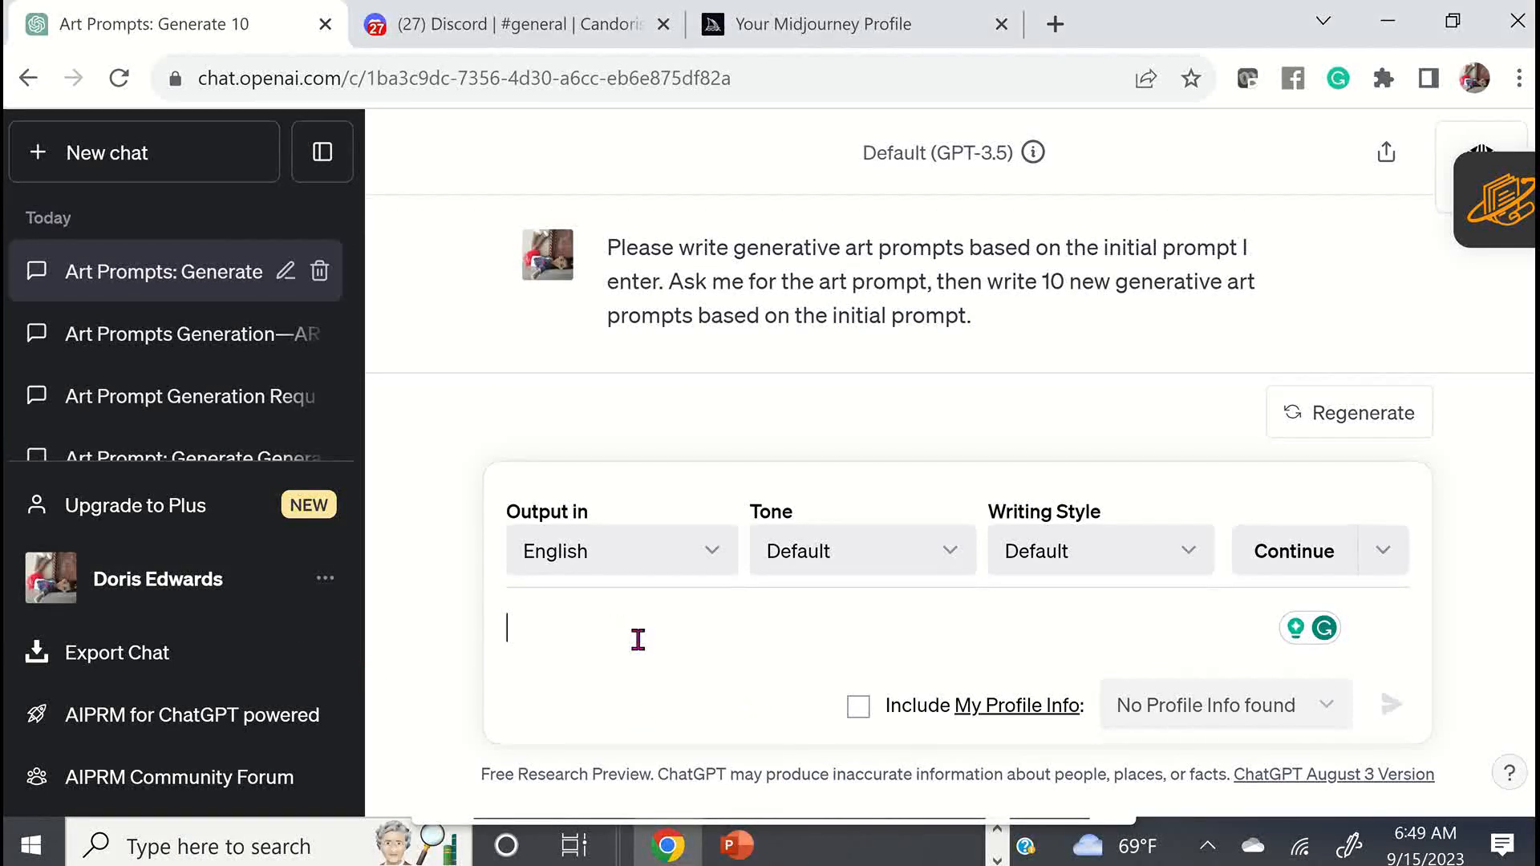
key(ctrl+v)
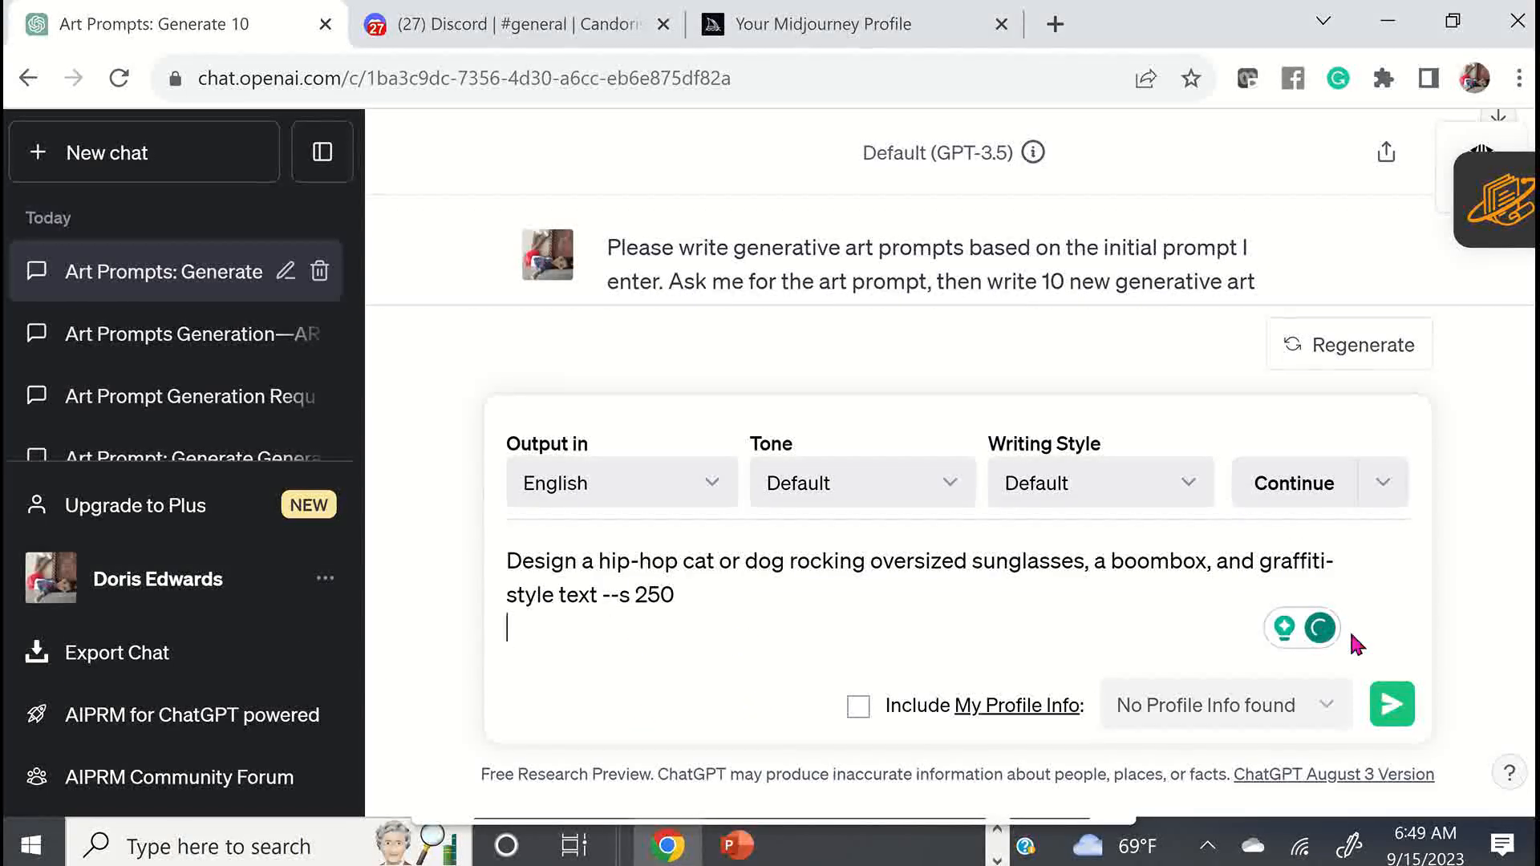
click(1392, 704)
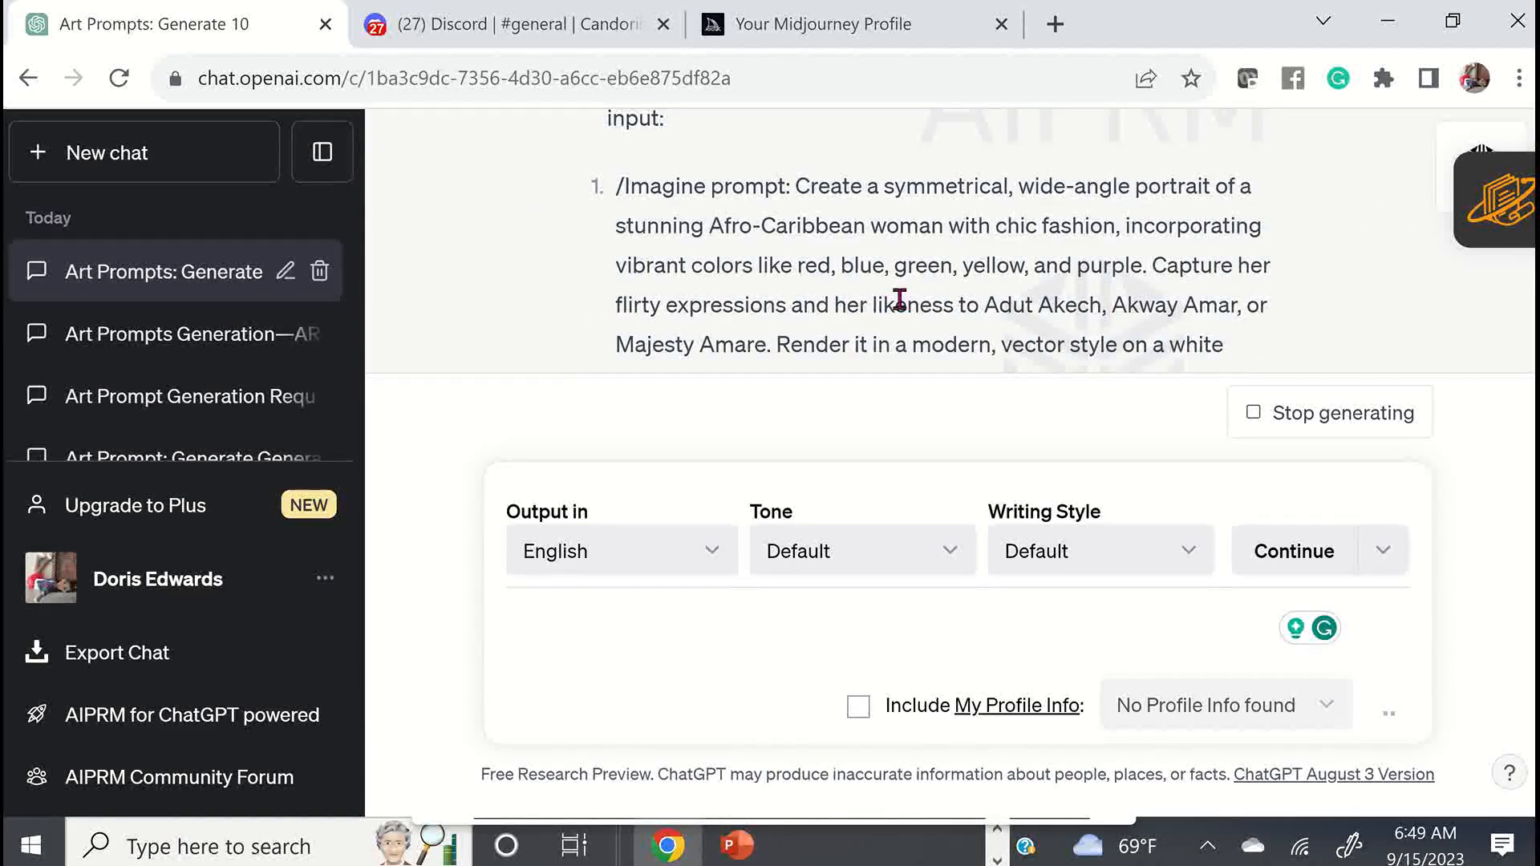
Copy the first prompt of the new hip-hop list, about the funky and stylish cat, and switch to Discord's #general channel
scroll(898, 299, down, 10)
scroll(1019, 265, down, 10)
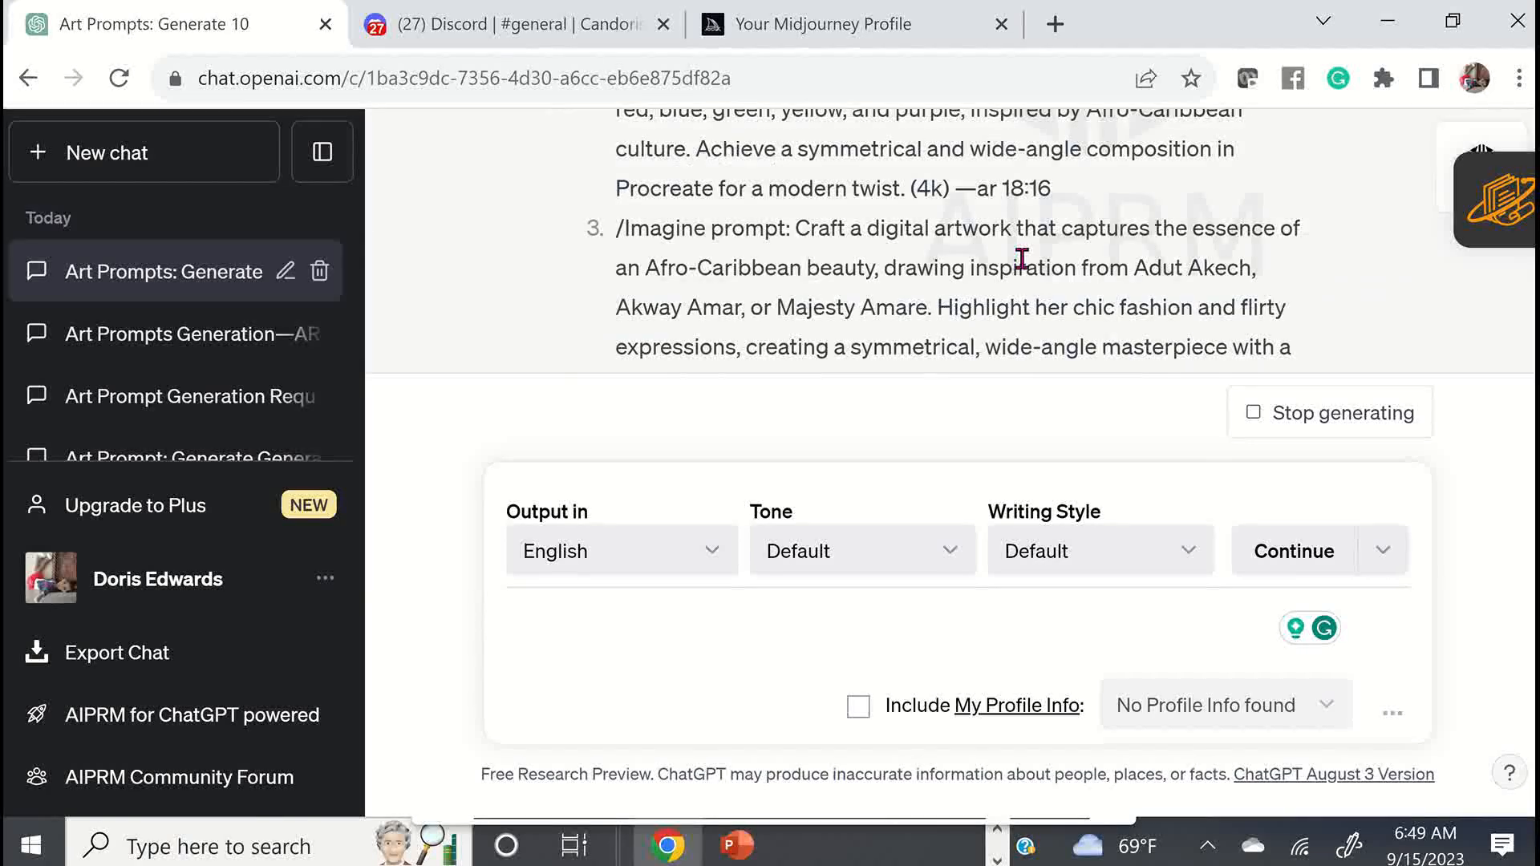
scroll(1031, 273, down, 15)
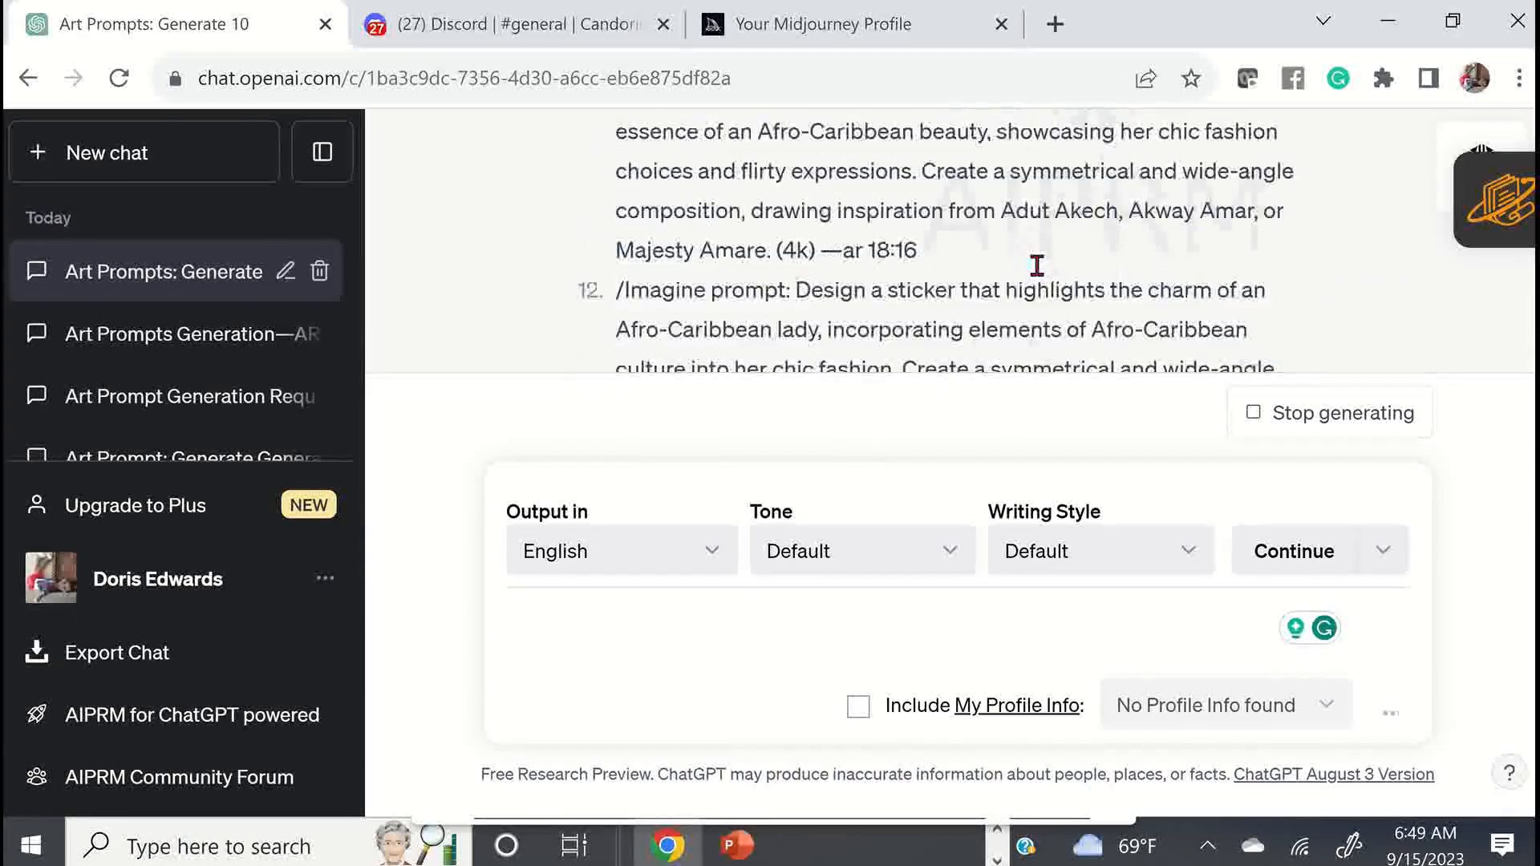
scroll(1053, 279, up, 20)
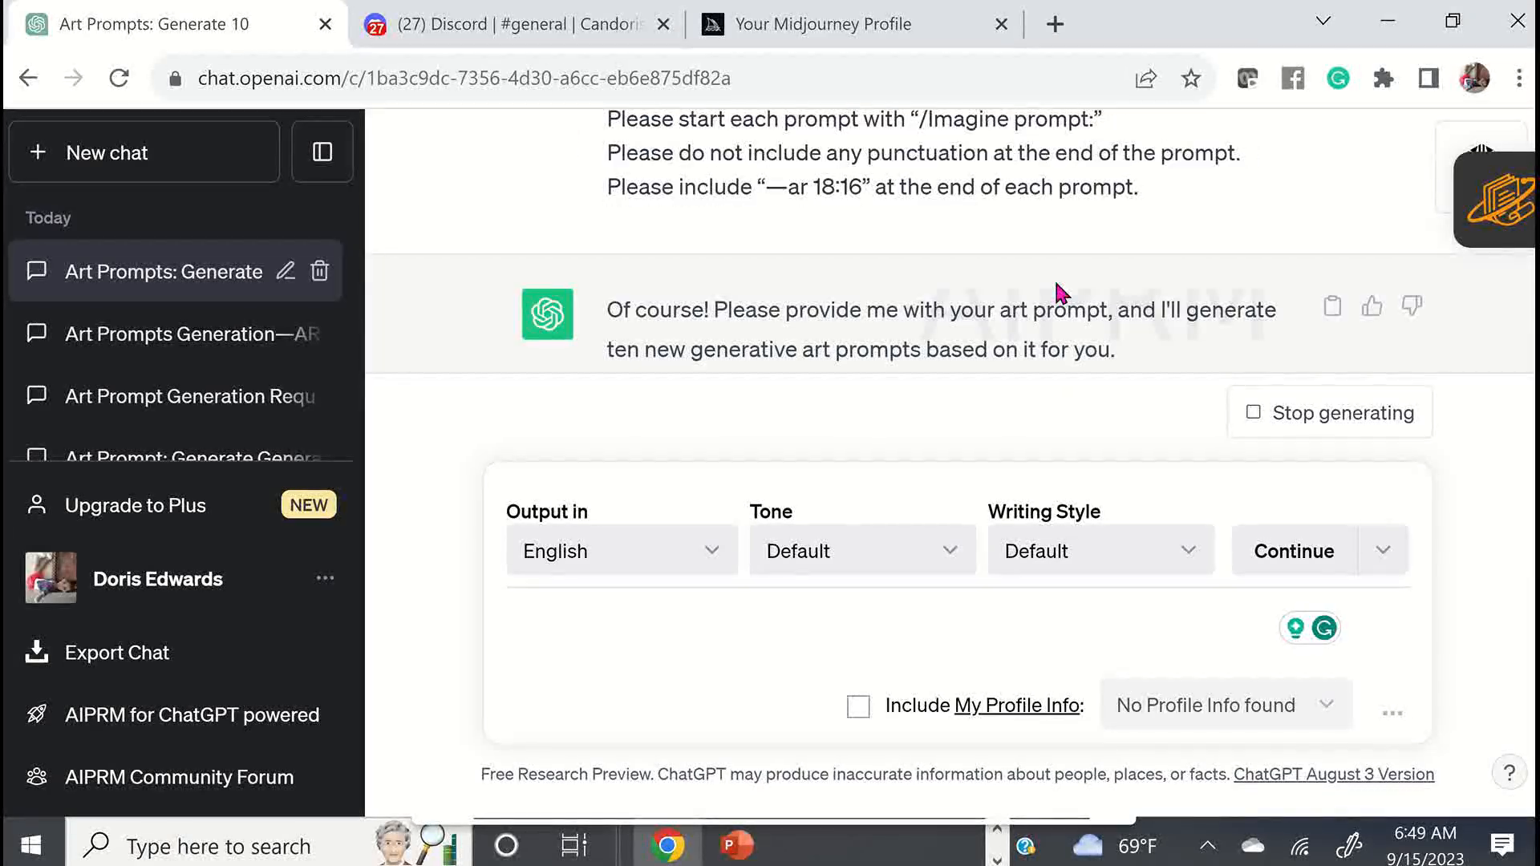
scroll(1058, 284, down, 2)
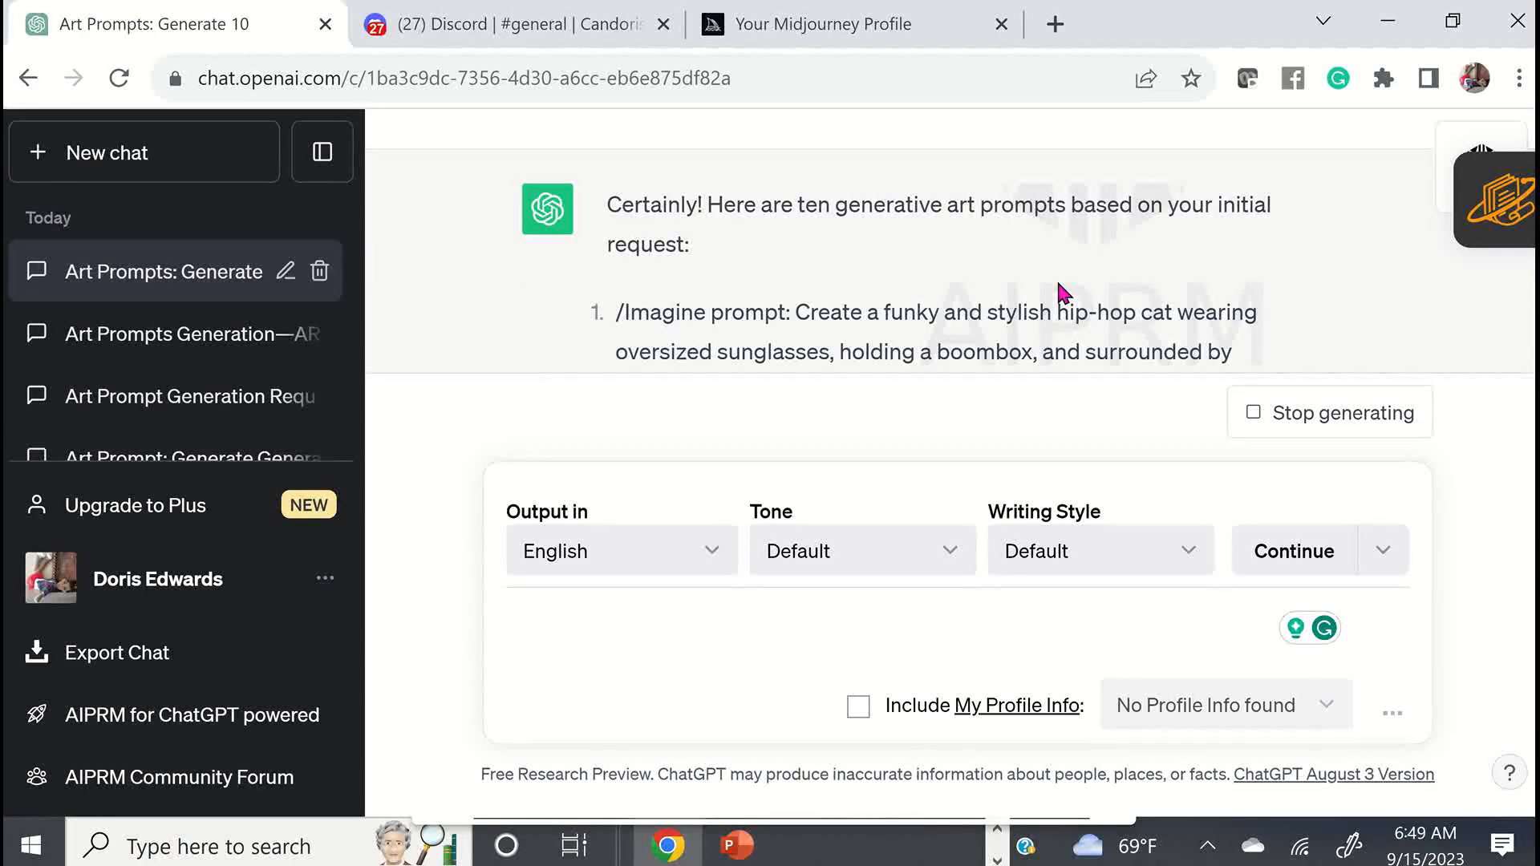
scroll(1057, 278, up, 3)
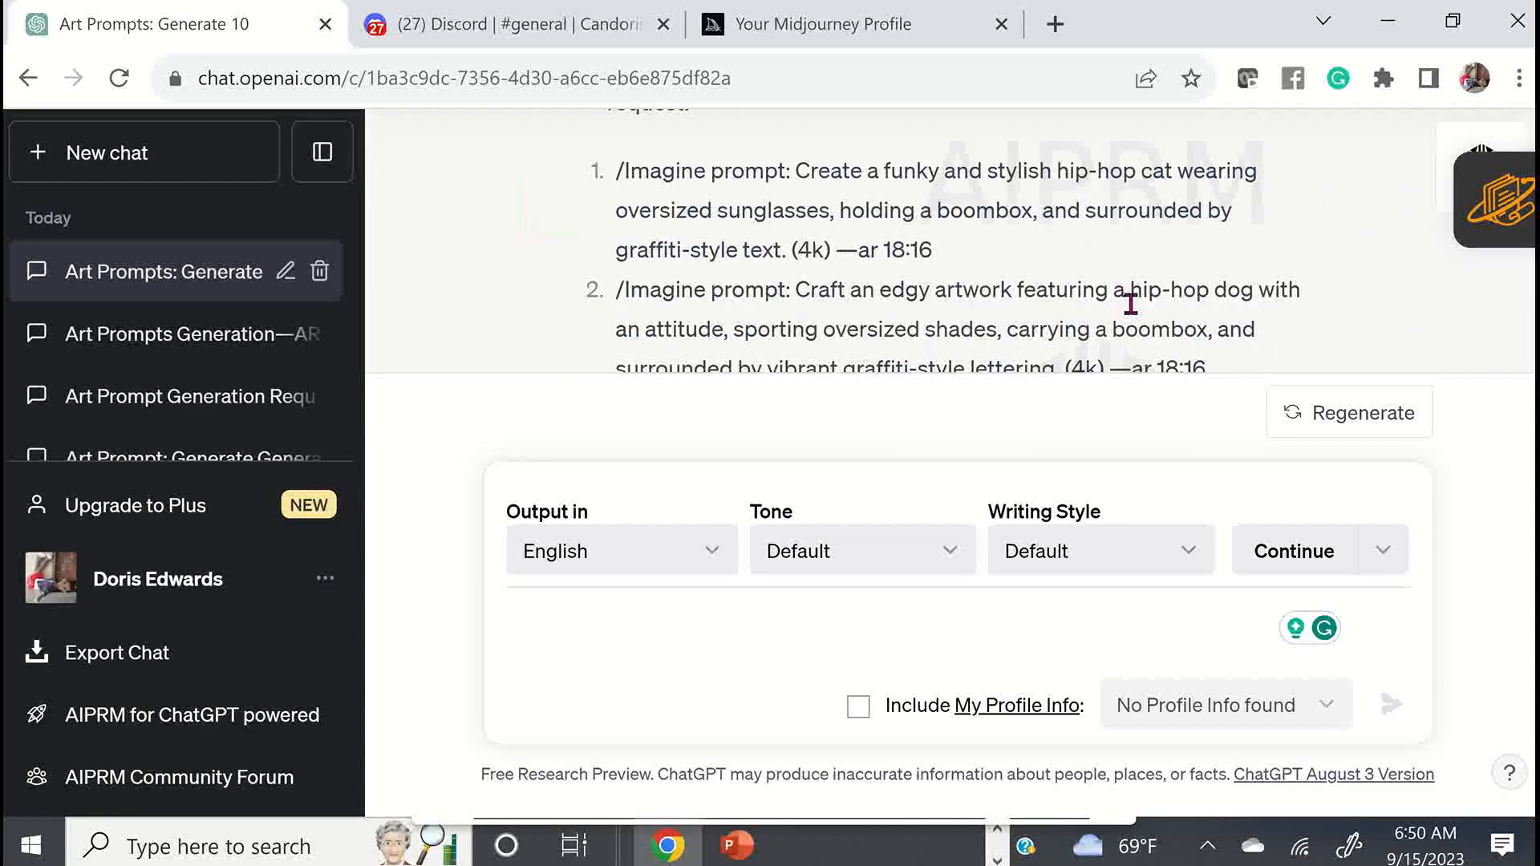
drag(933, 254, 614, 170)
right_click(865, 194)
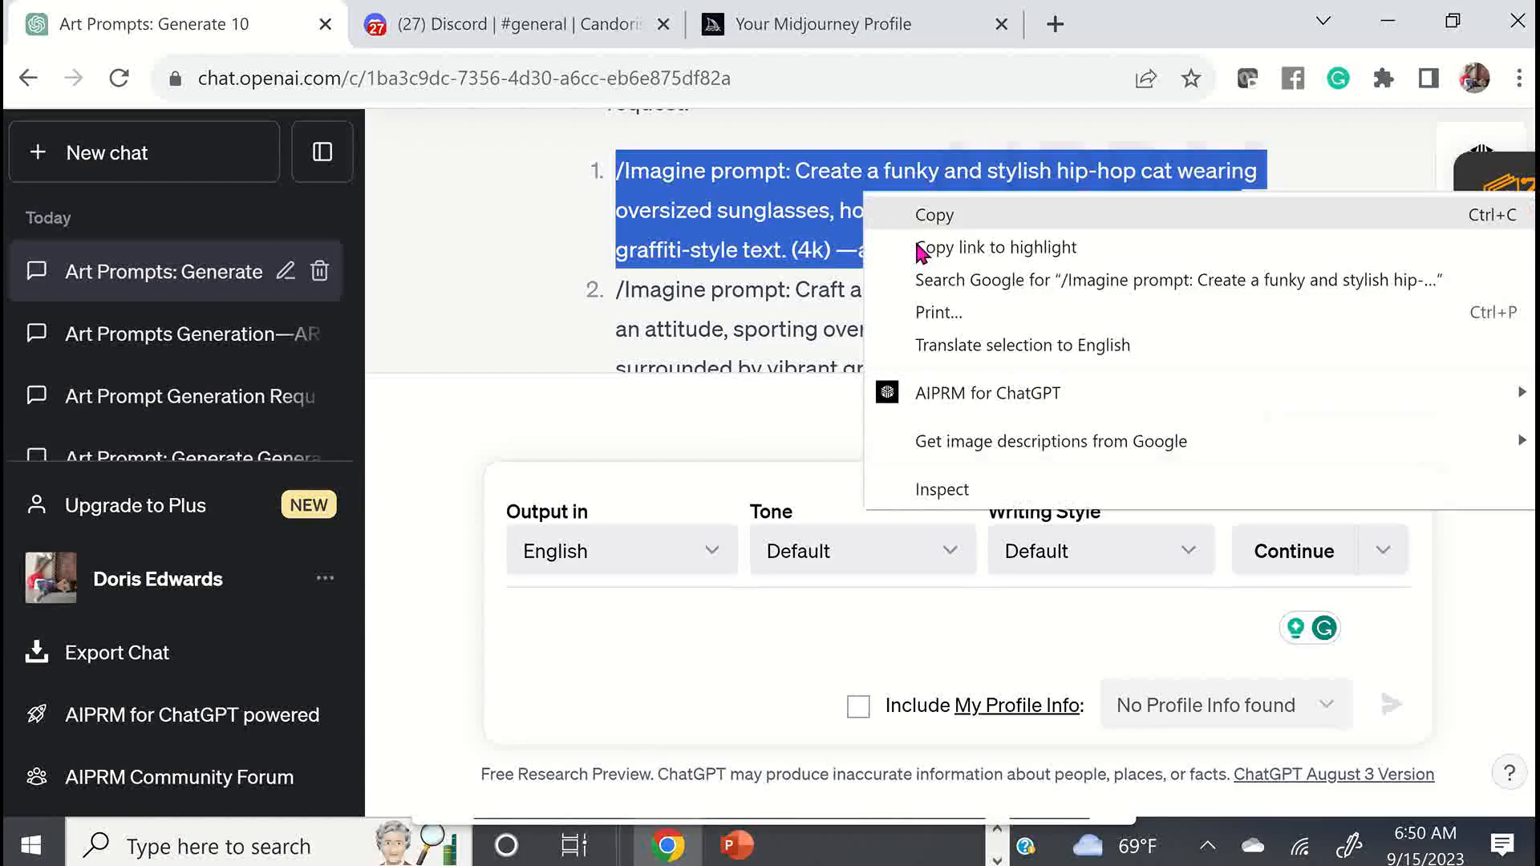
click(990, 213)
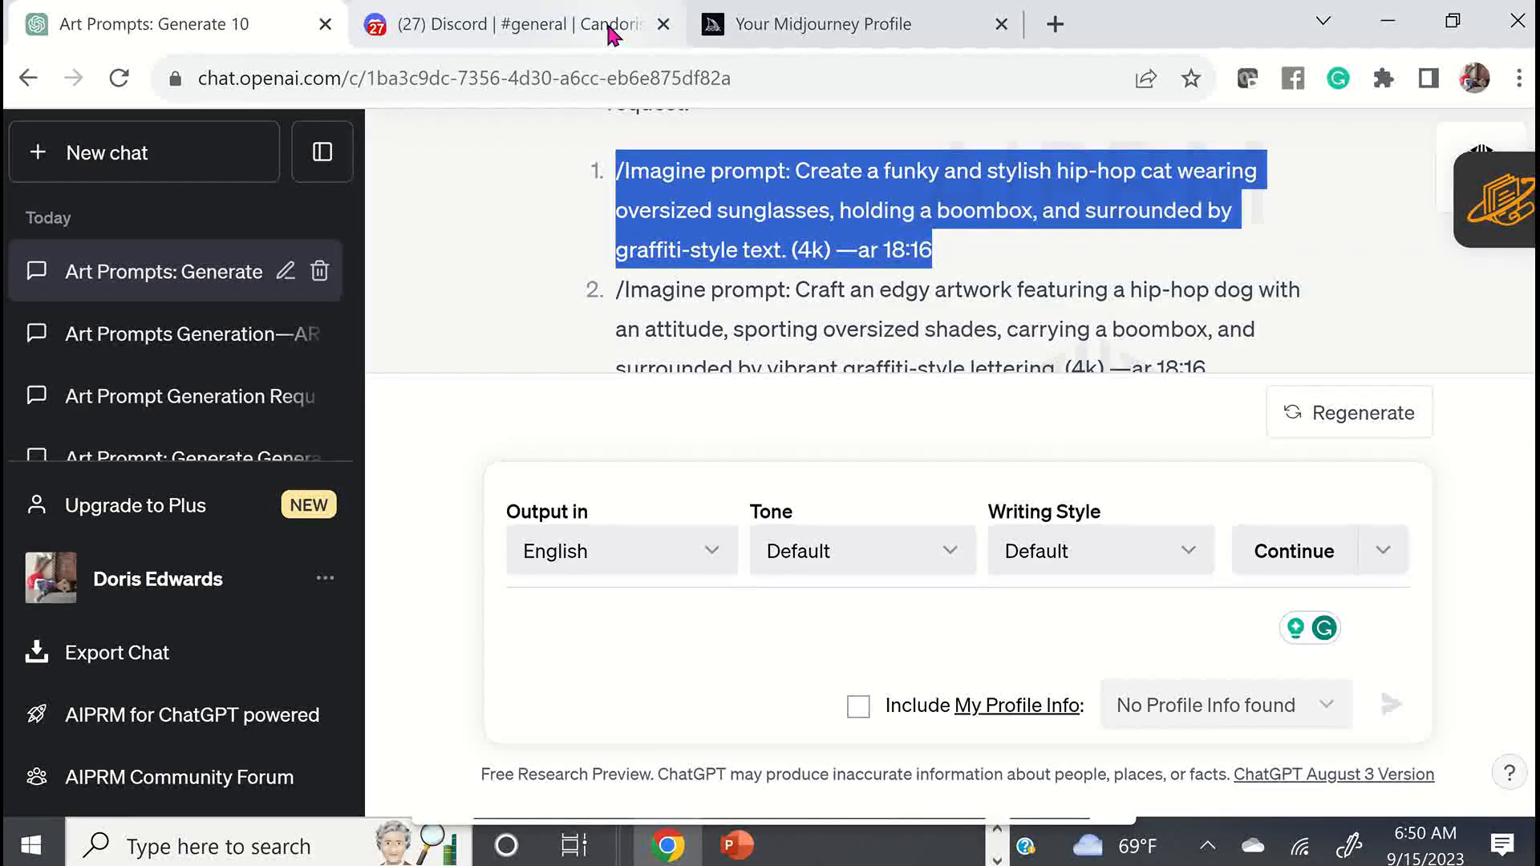
click(612, 36)
click(730, 763)
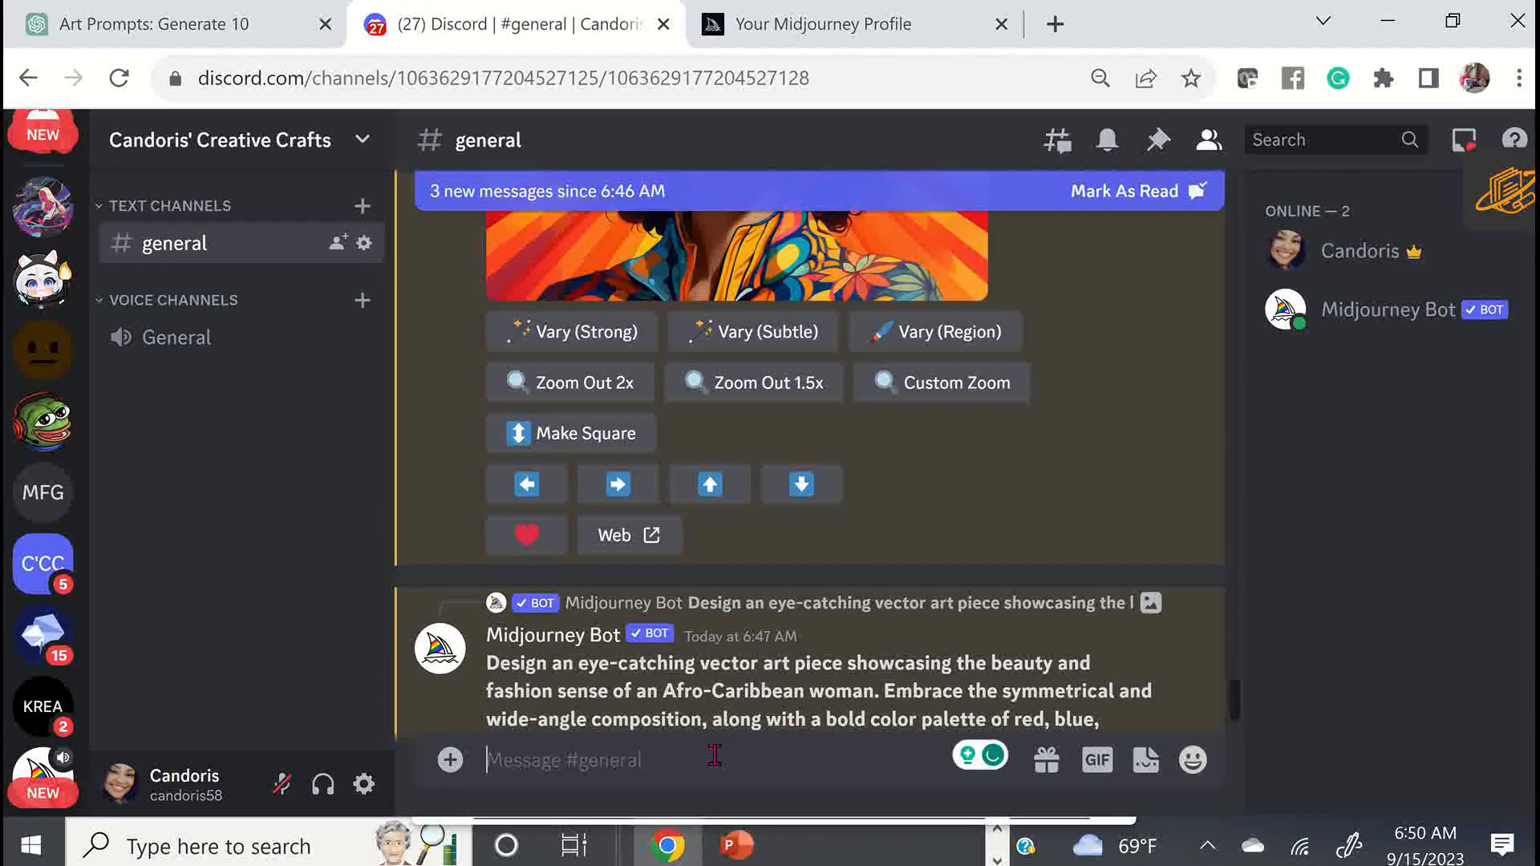
key(ctrl+v)
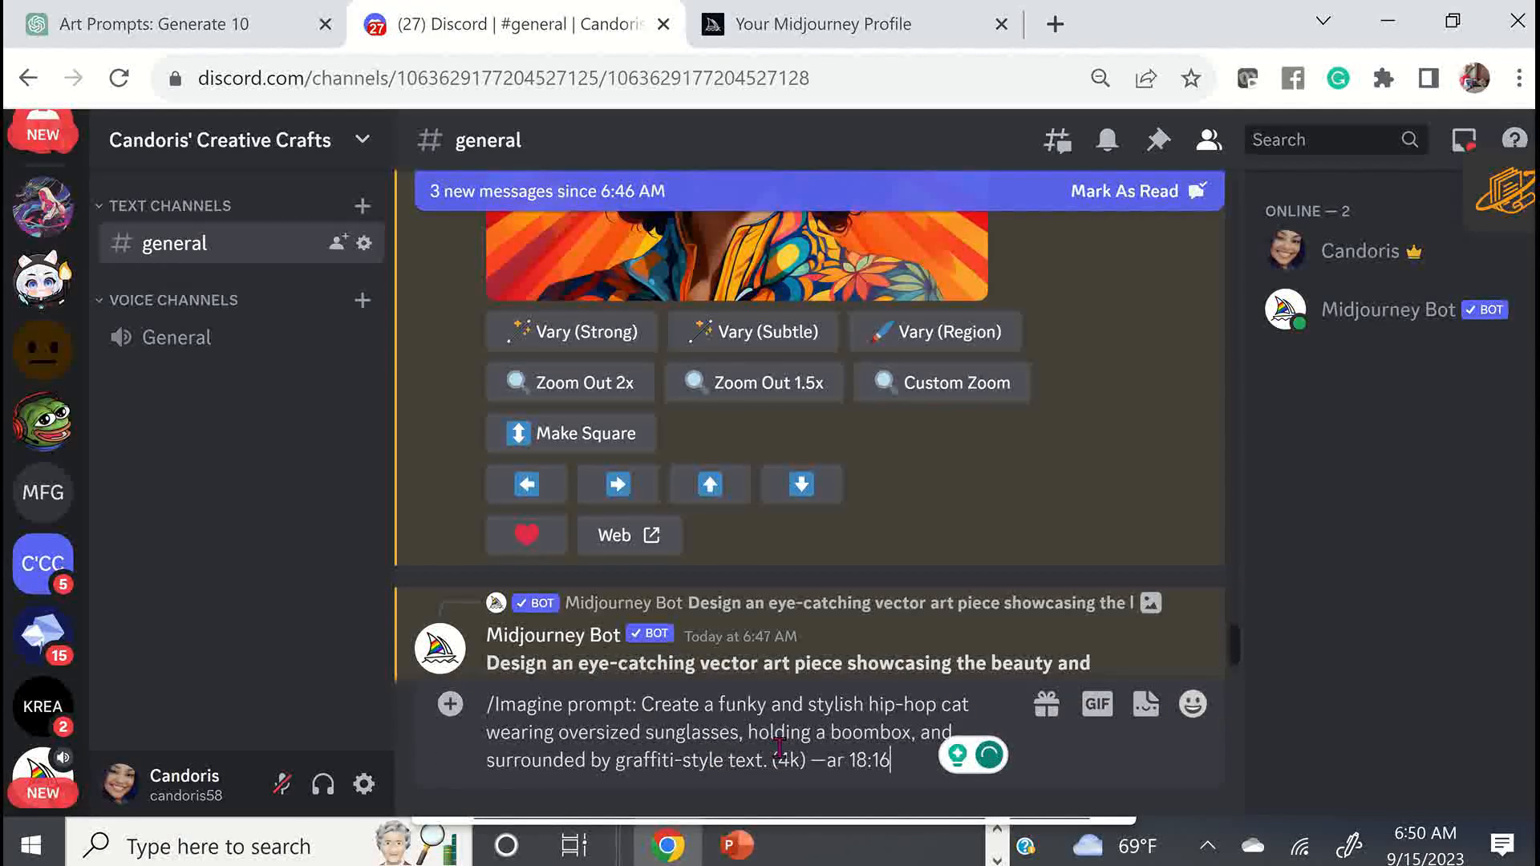
key(BackSpace)
key(BackSpace)
key(BackSpace)
key(BackSpace)
key(BackSpace)
key(BackSpace)
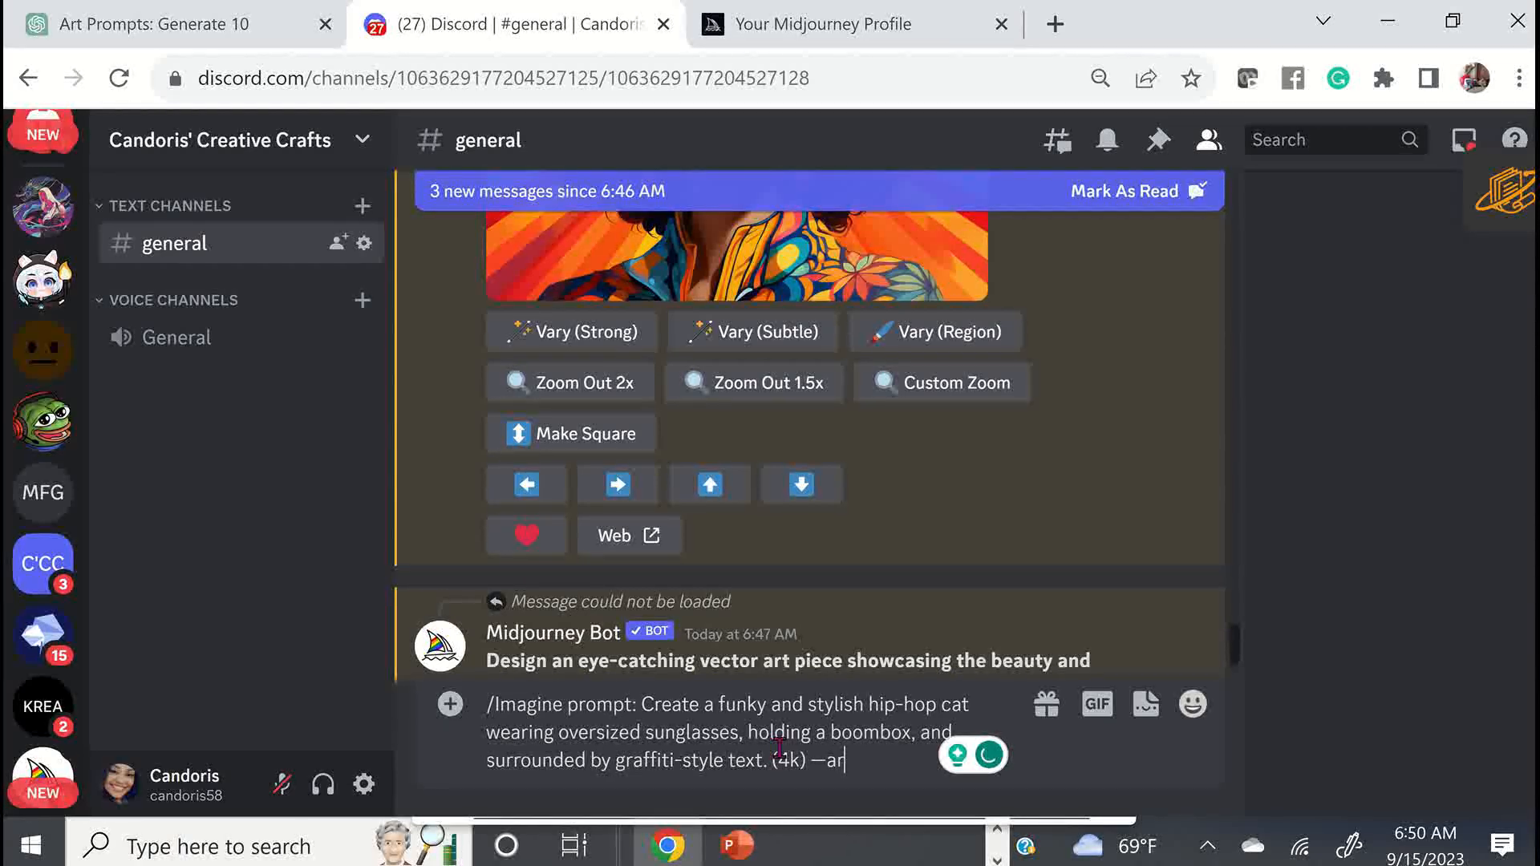
key(ctrl+BackSpace)
key(ctrl+BackSpace)
key(ctrl+BackSpace)
key(ctrl+BackSpace)
key(ctrl+BackSpace)
key(ctrl+BackSpace)
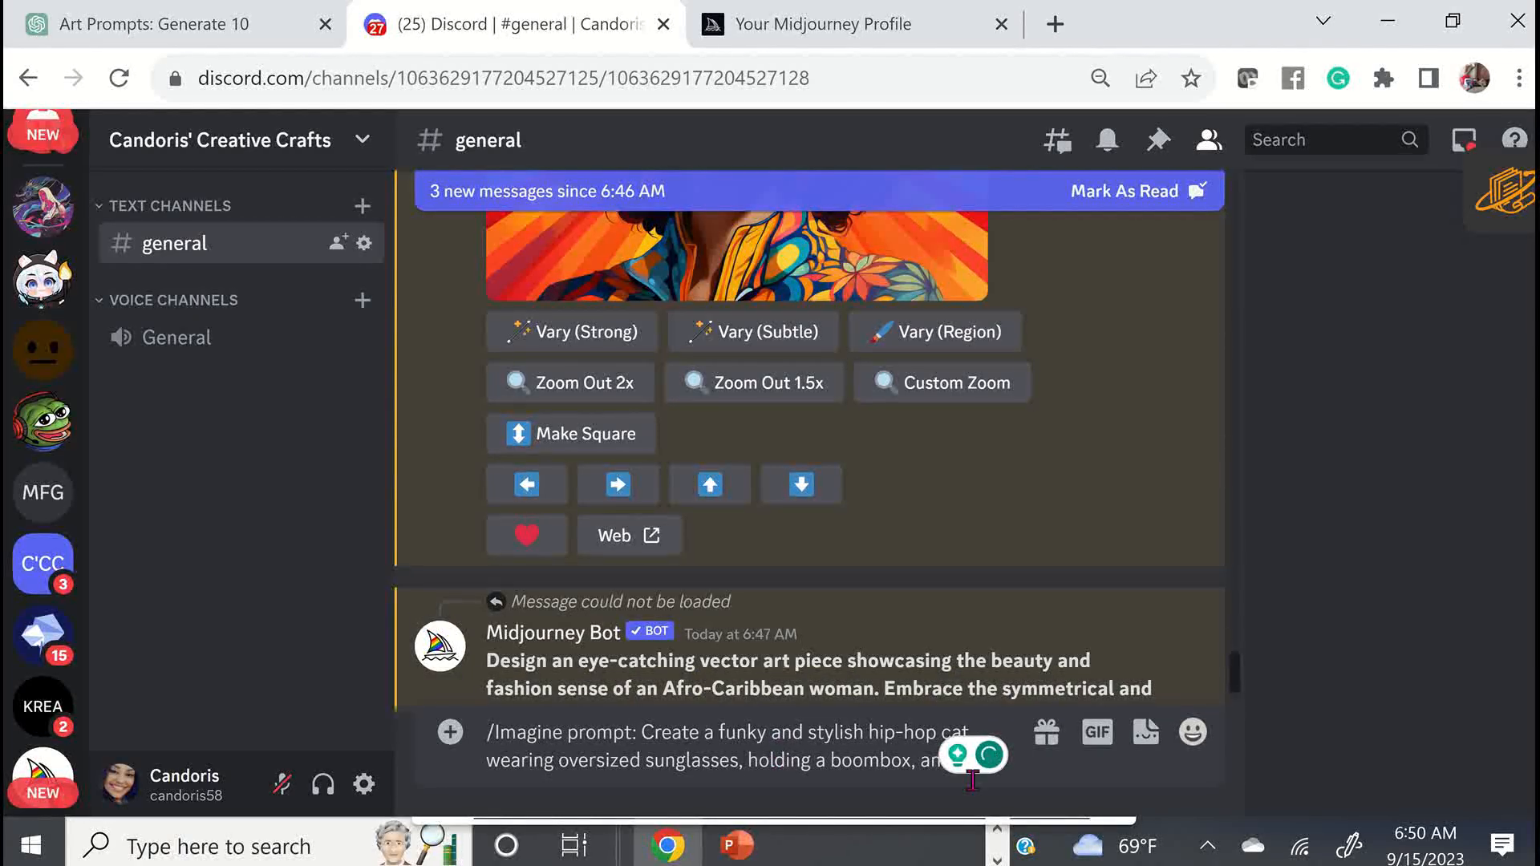
key(BackSpace)
key(BackSpace)
key(BackSpace)
key(BackSpace)
key(BackSpace)
key(BackSpace)
key(BackSpace)
key(BackSpace)
key(BackSpace)
key(BackSpace)
key(BackSpace)
key(BackSpace)
key(BackSpace)
key(BackSpace)
key(BackSpace)
key(BackSpace)
key(BackSpace)
key(BackSpace)
key(BackSpace)
key(BackSpace)
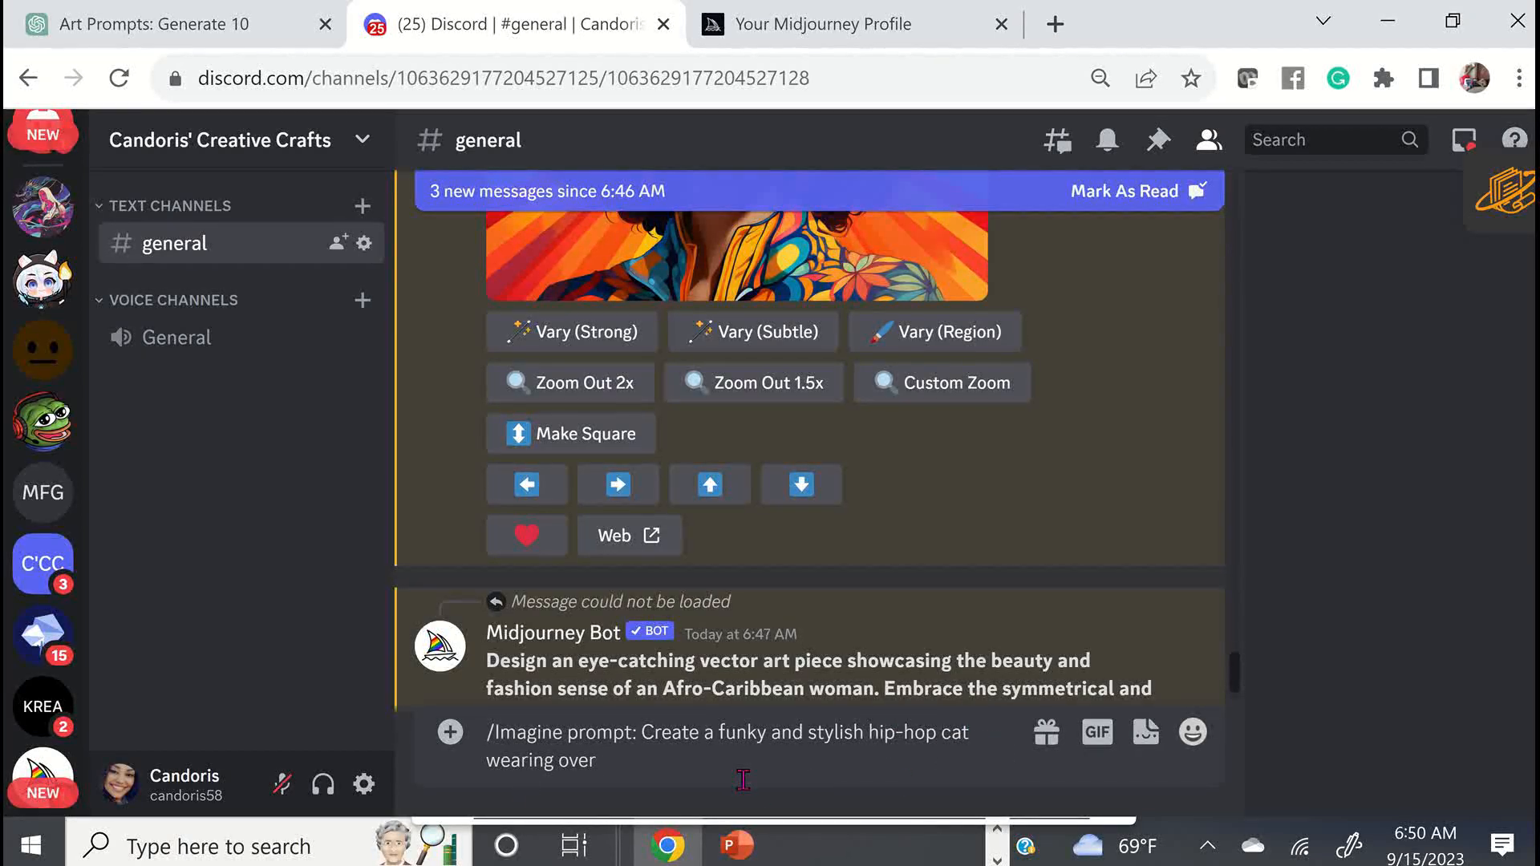
key(BackSpace)
key(BackSpace)
key(BackSpace)
key(BackSpace)
key(BackSpace)
key(BackSpace)
key(BackSpace)
key(BackSpace)
key(BackSpace)
key(BackSpace)
key(BackSpace)
key(BackSpace)
key(BackSpace)
key(BackSpace)
key(BackSpace)
key(BackSpace)
key(BackSpace)
key(BackSpace)
key(BackSpace)
key(BackSpace)
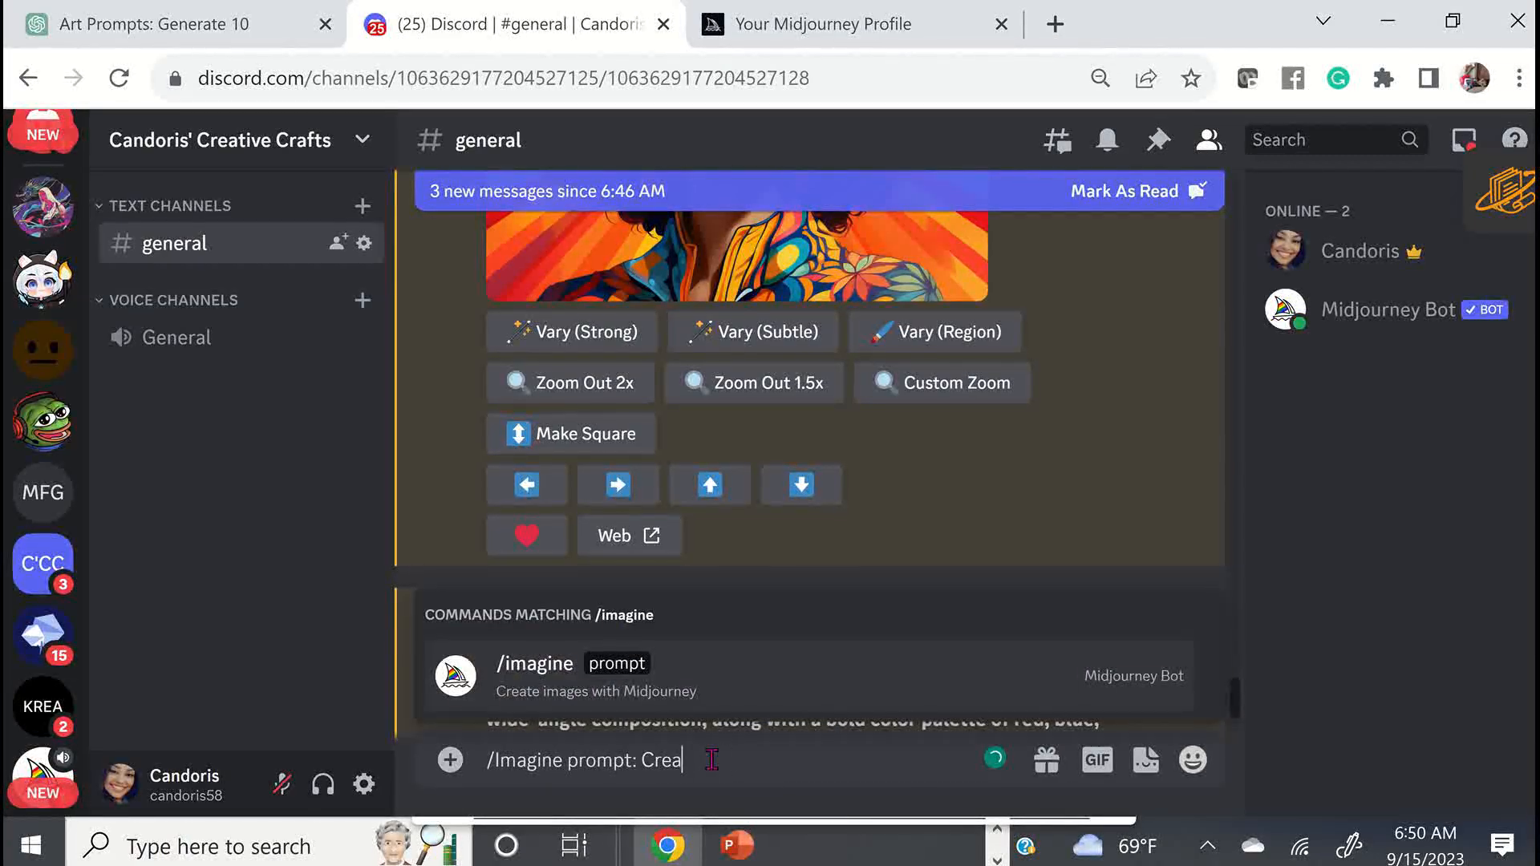
key(ctrl+a)
key(BackSpace)
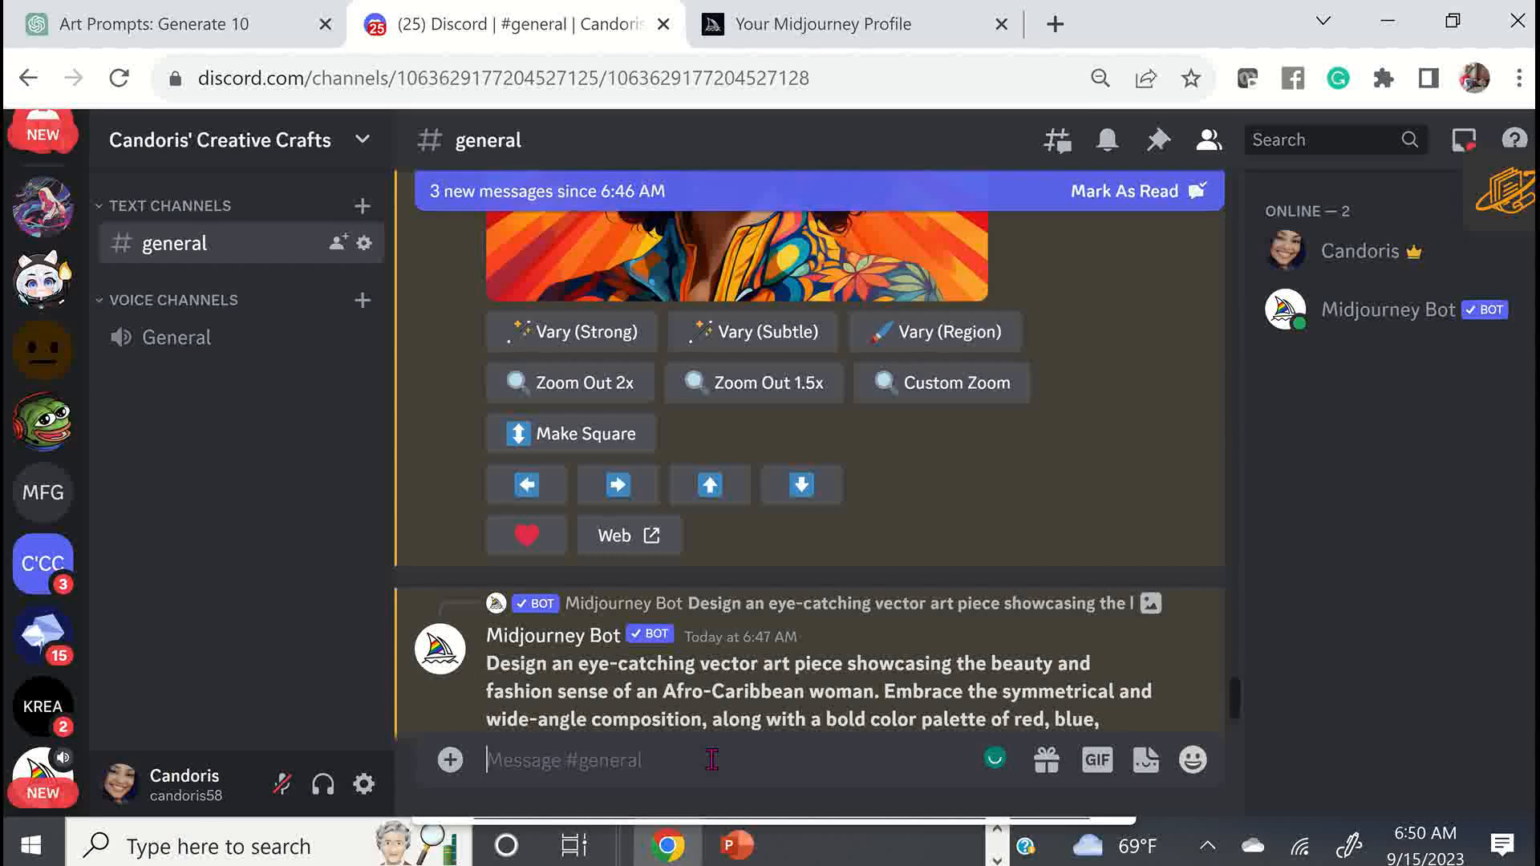
Run /imagine with "Create a funky and stylish hip-hop cat wearing oversized sunglasses, holding a boombox, and surrounded by graffiti-style text. (4k) —ar 18:16"
click(633, 769)
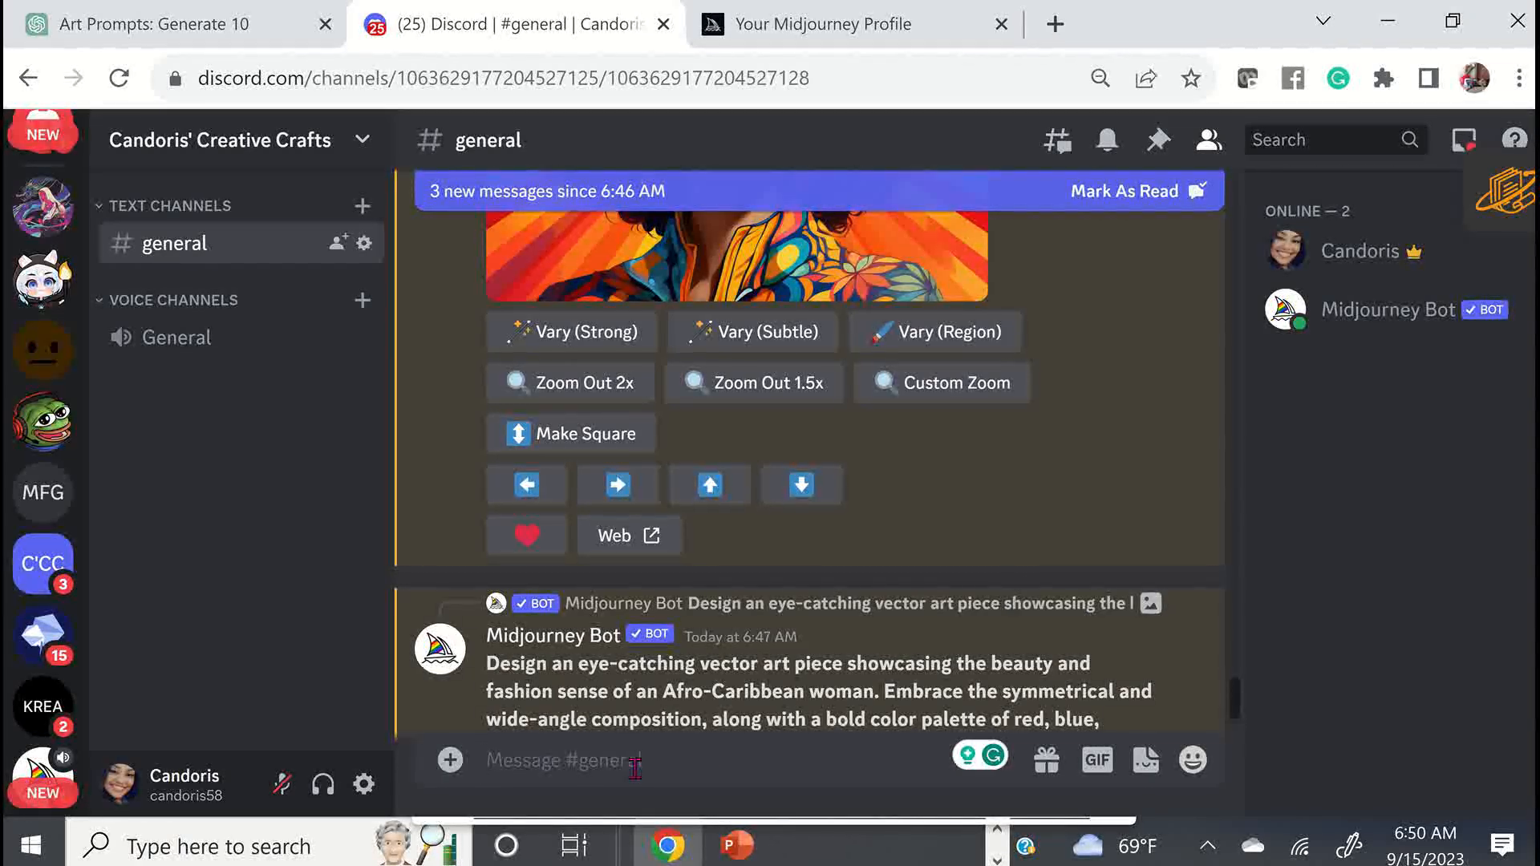
key(ctrl+v)
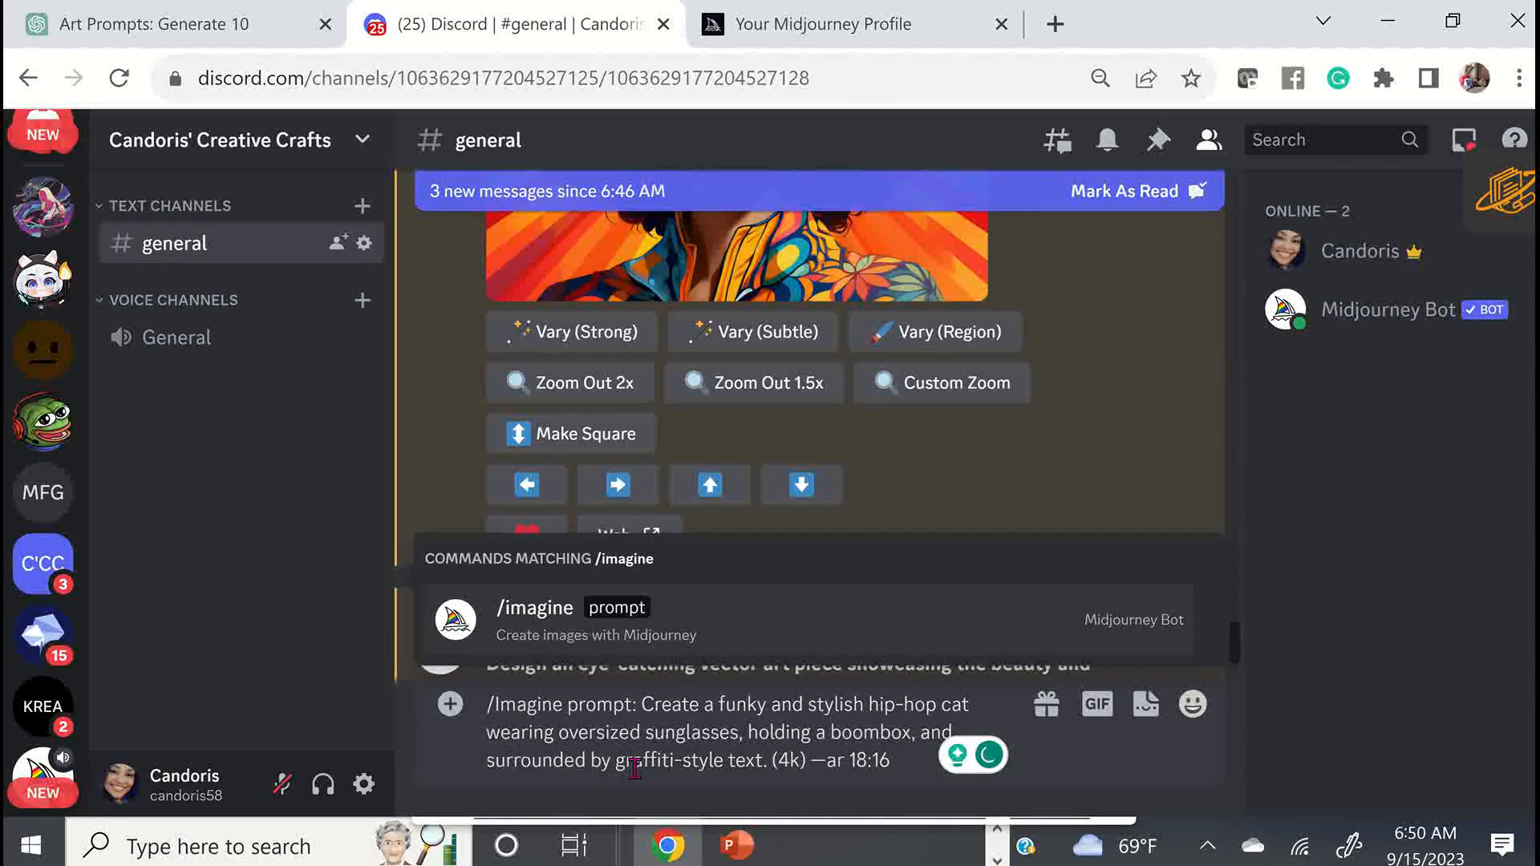
key(Return)
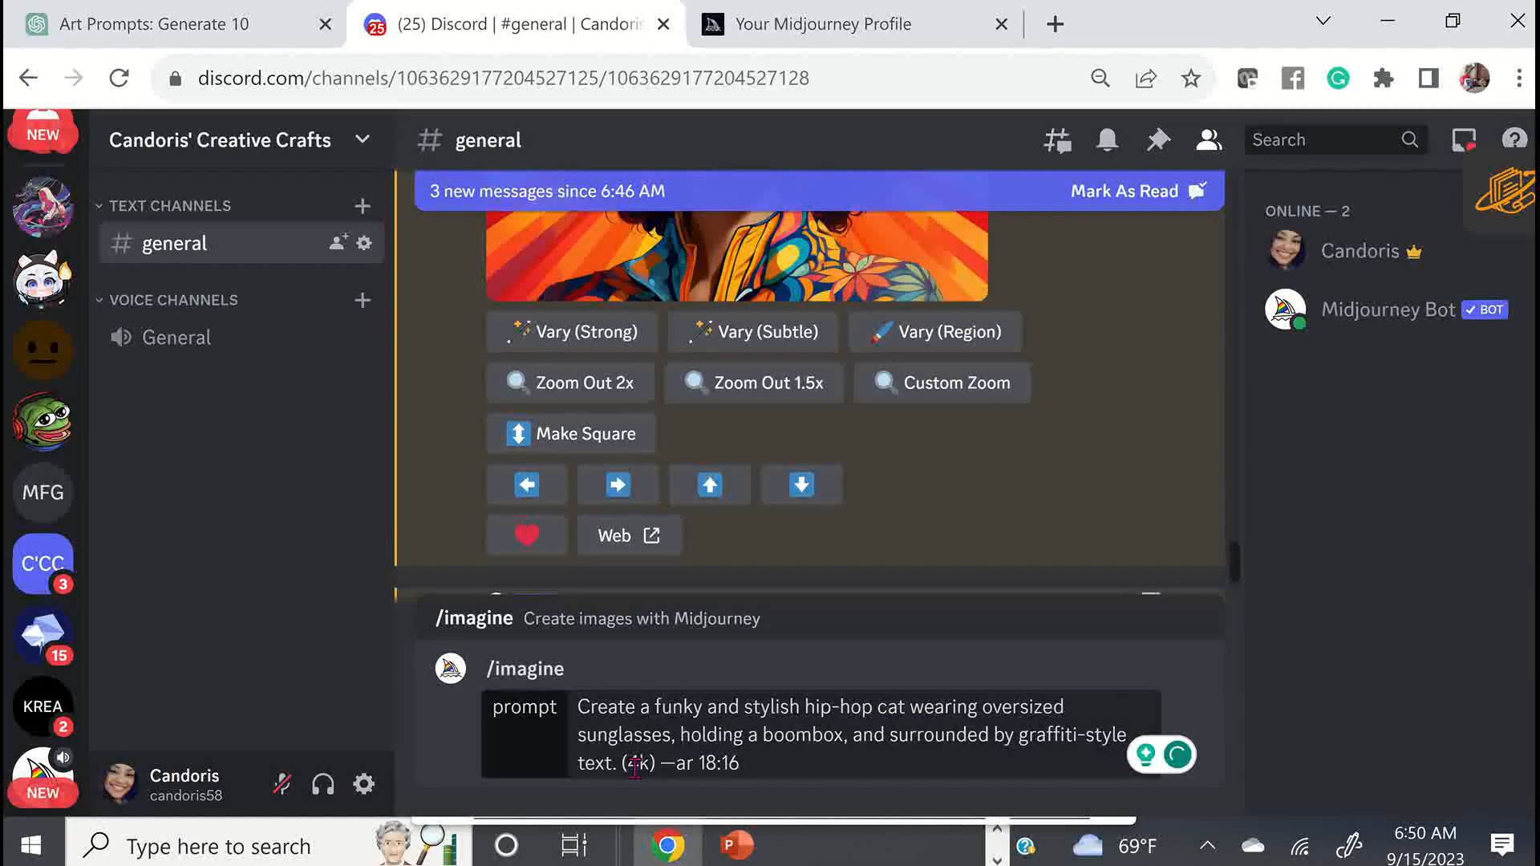
key(Return)
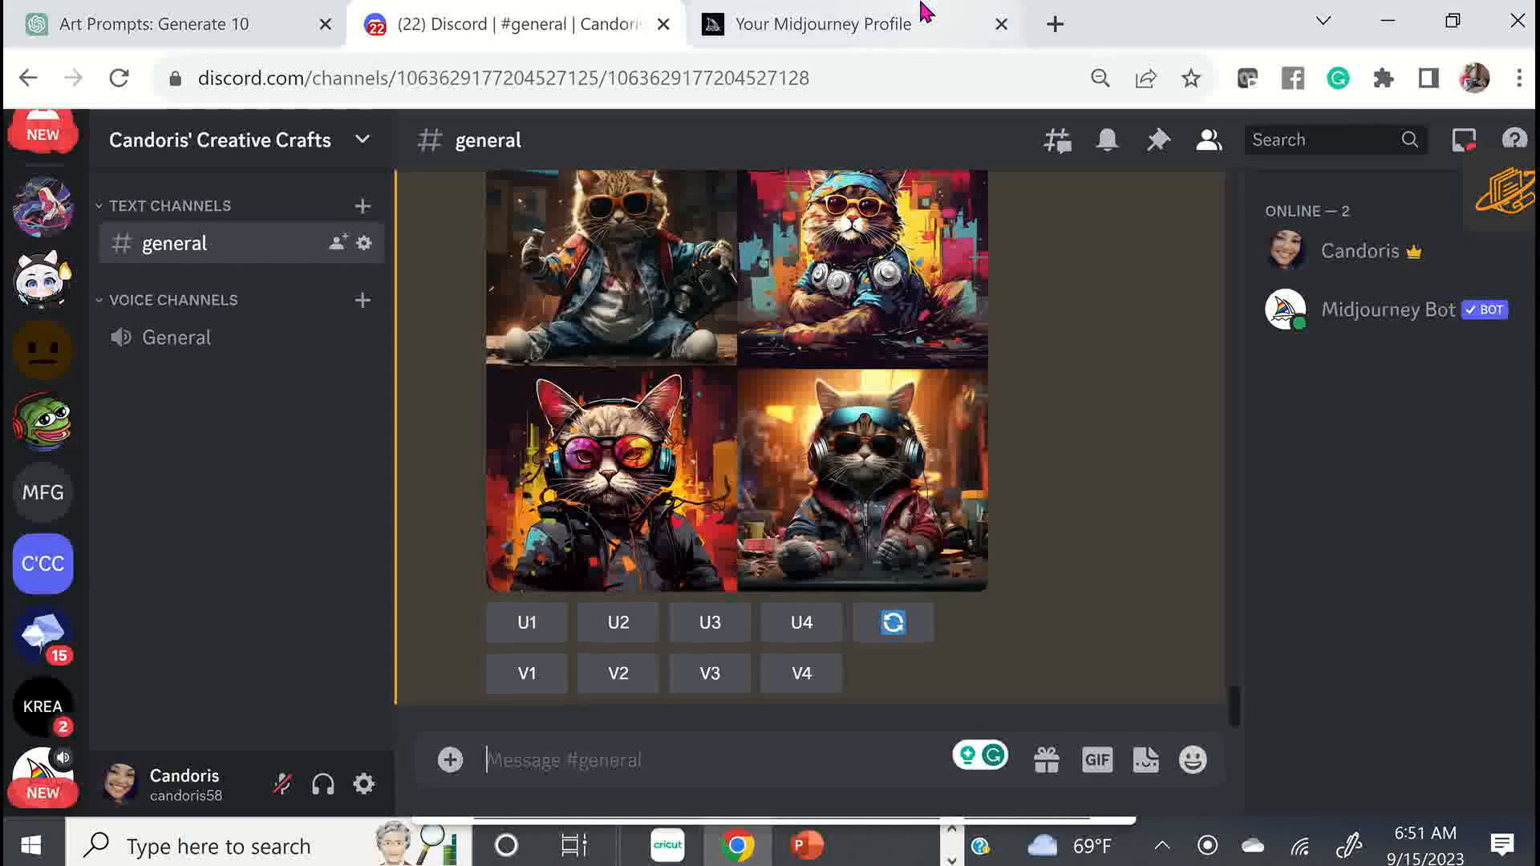
Upscale all four images of the generated hip-hop cat grid
scroll(1063, 364, up, 3)
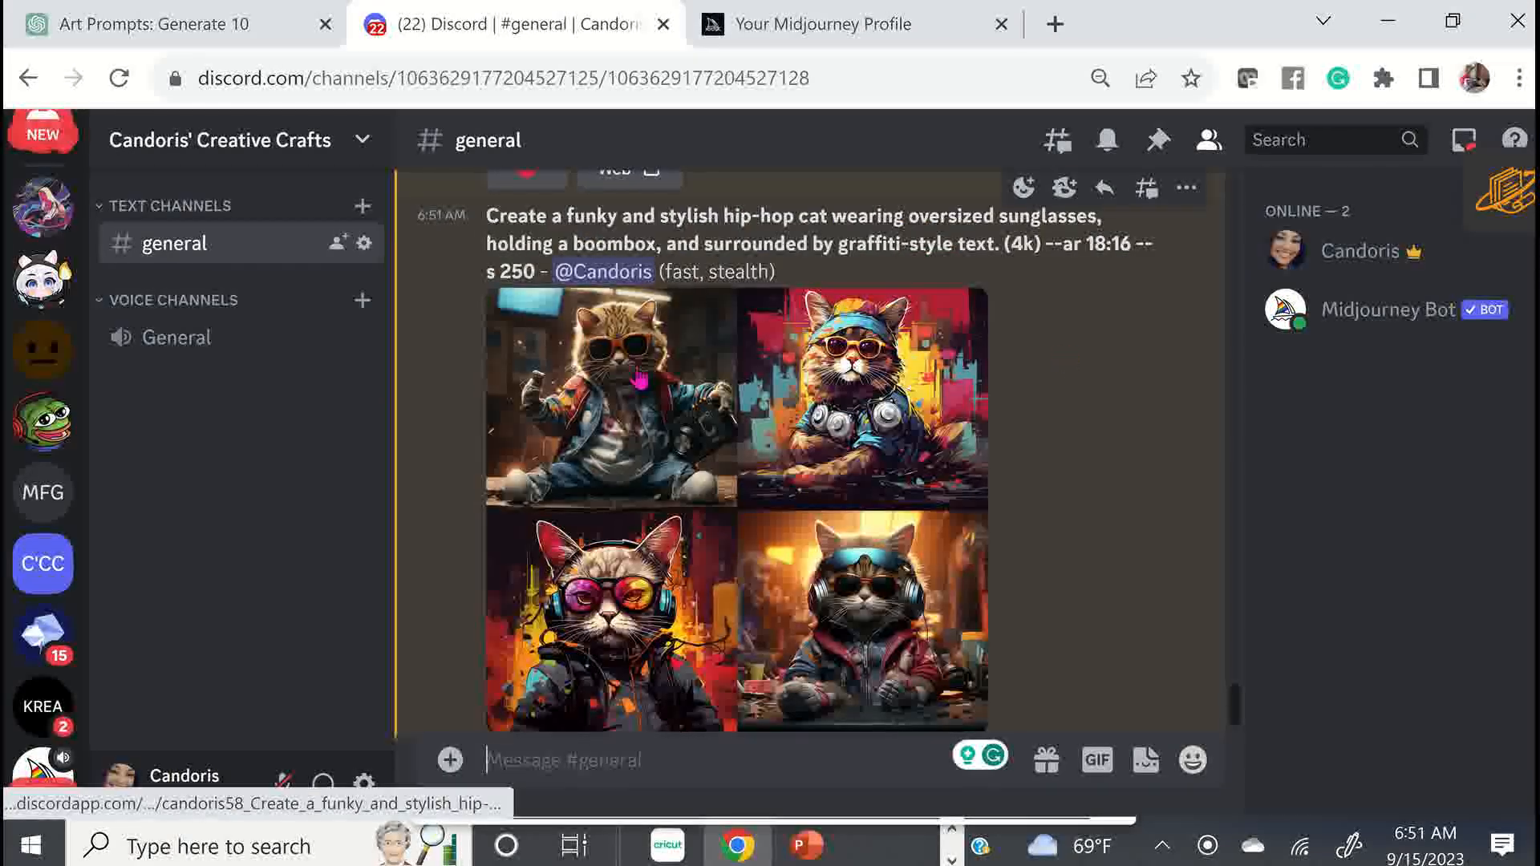
scroll(624, 459, down, 2)
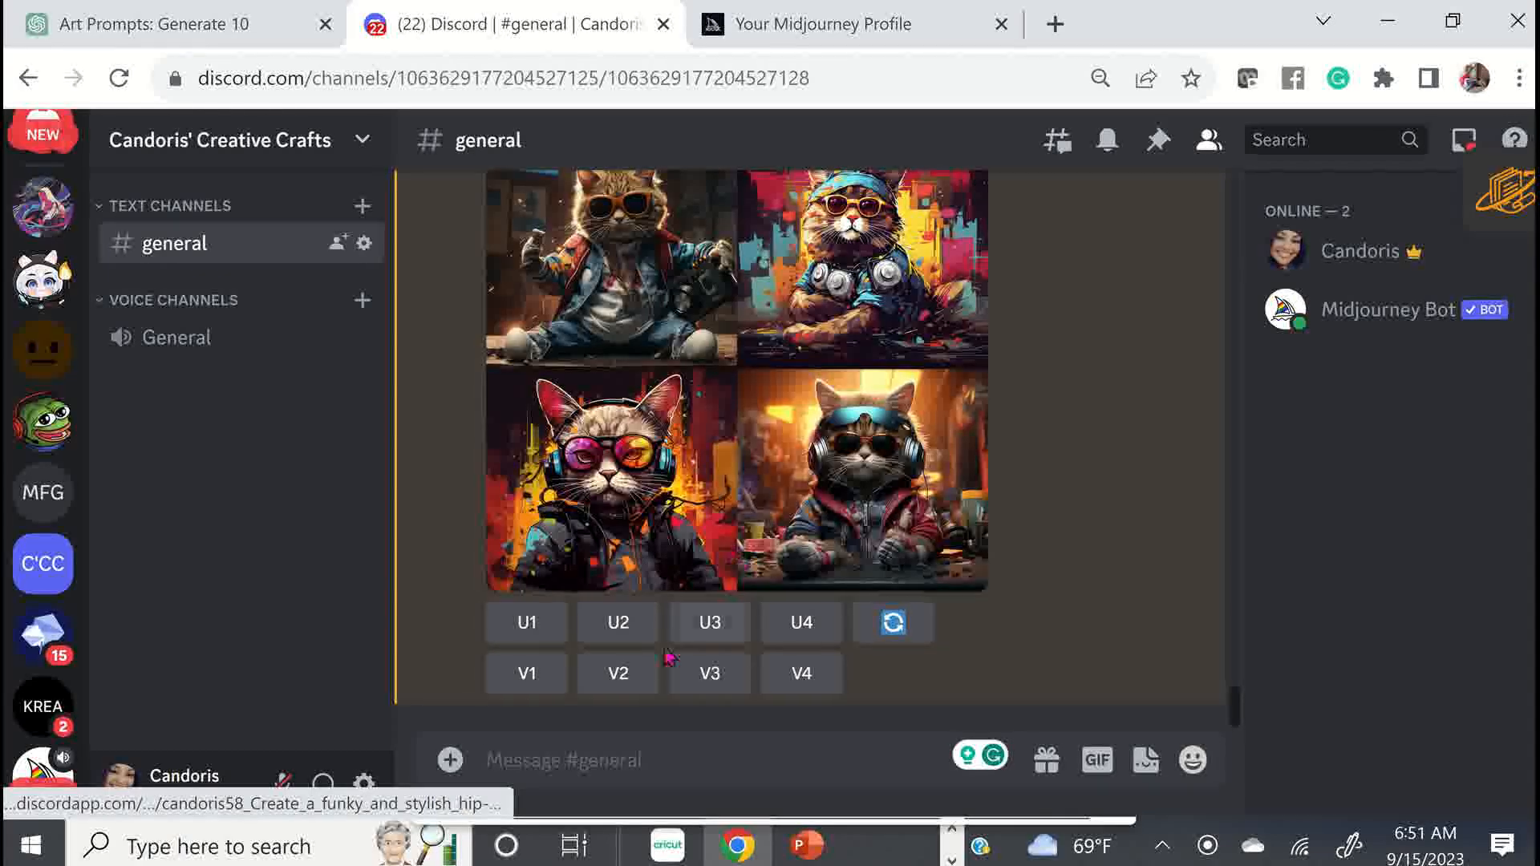
click(535, 636)
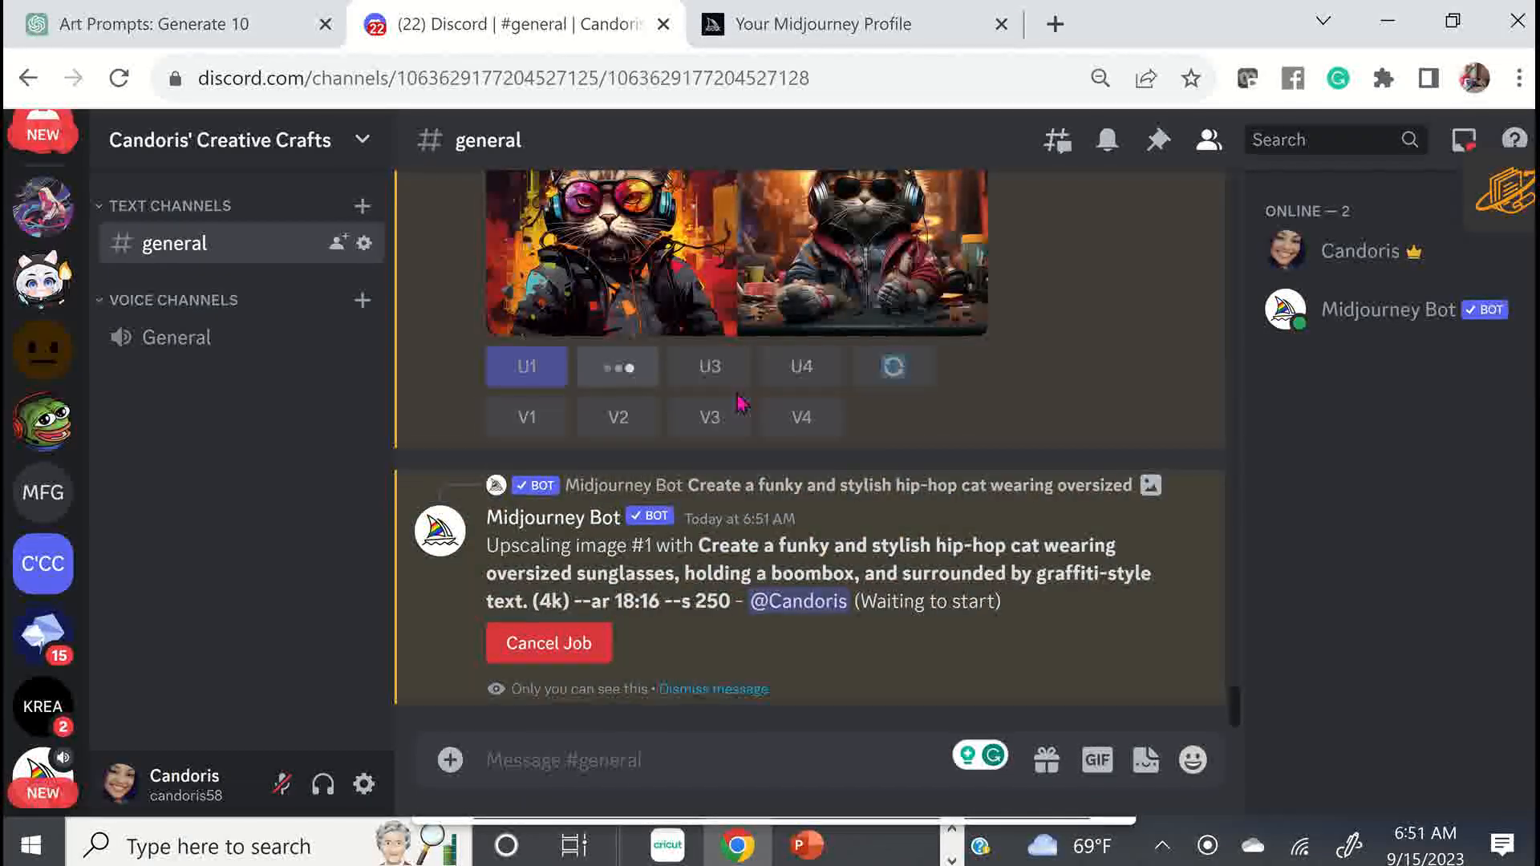
scroll(732, 353, up, 5)
click(733, 353)
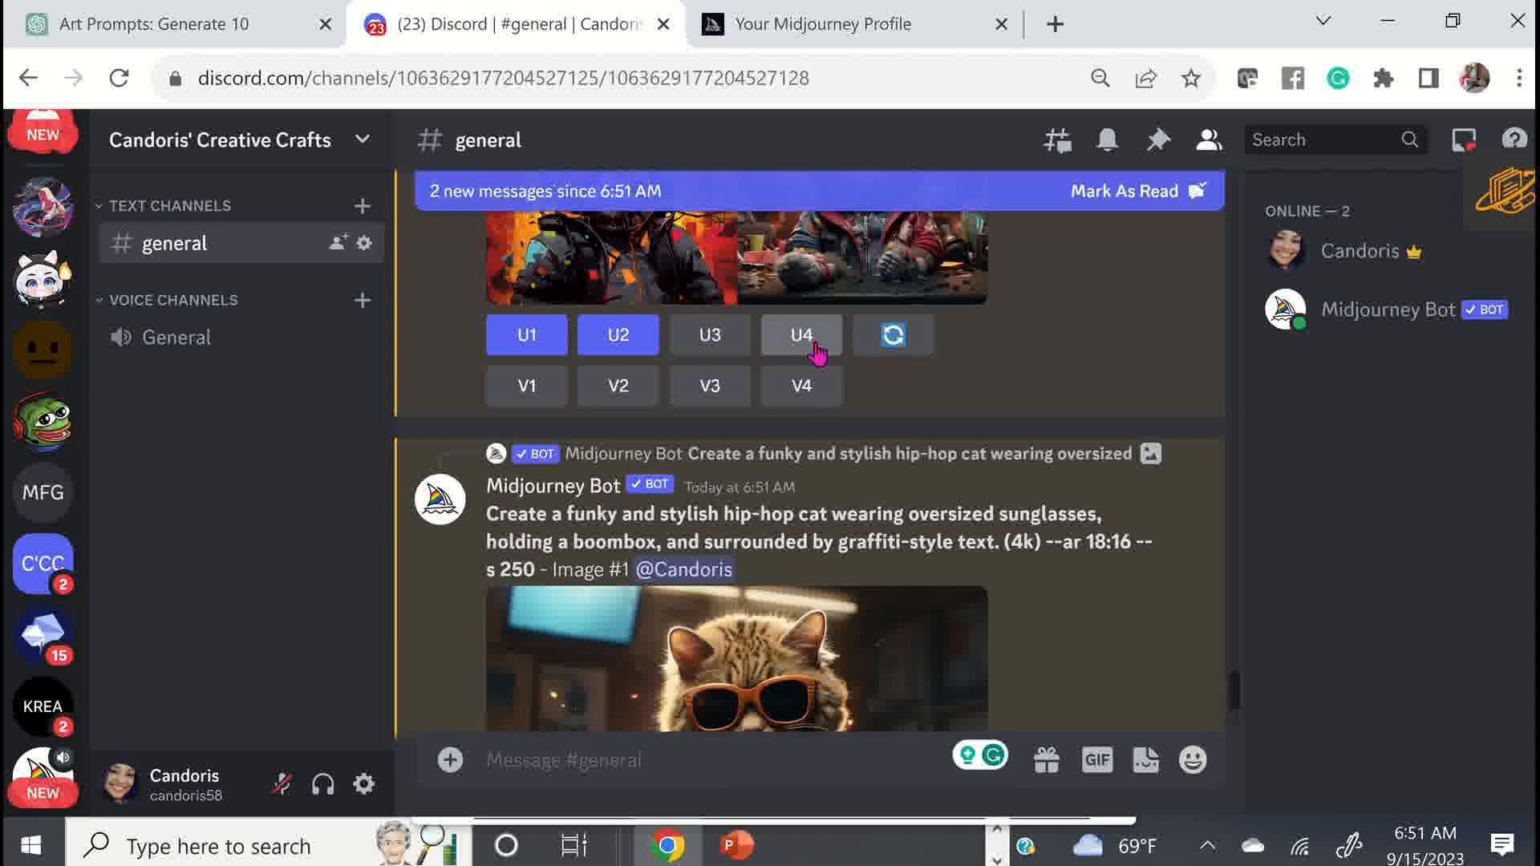
click(813, 343)
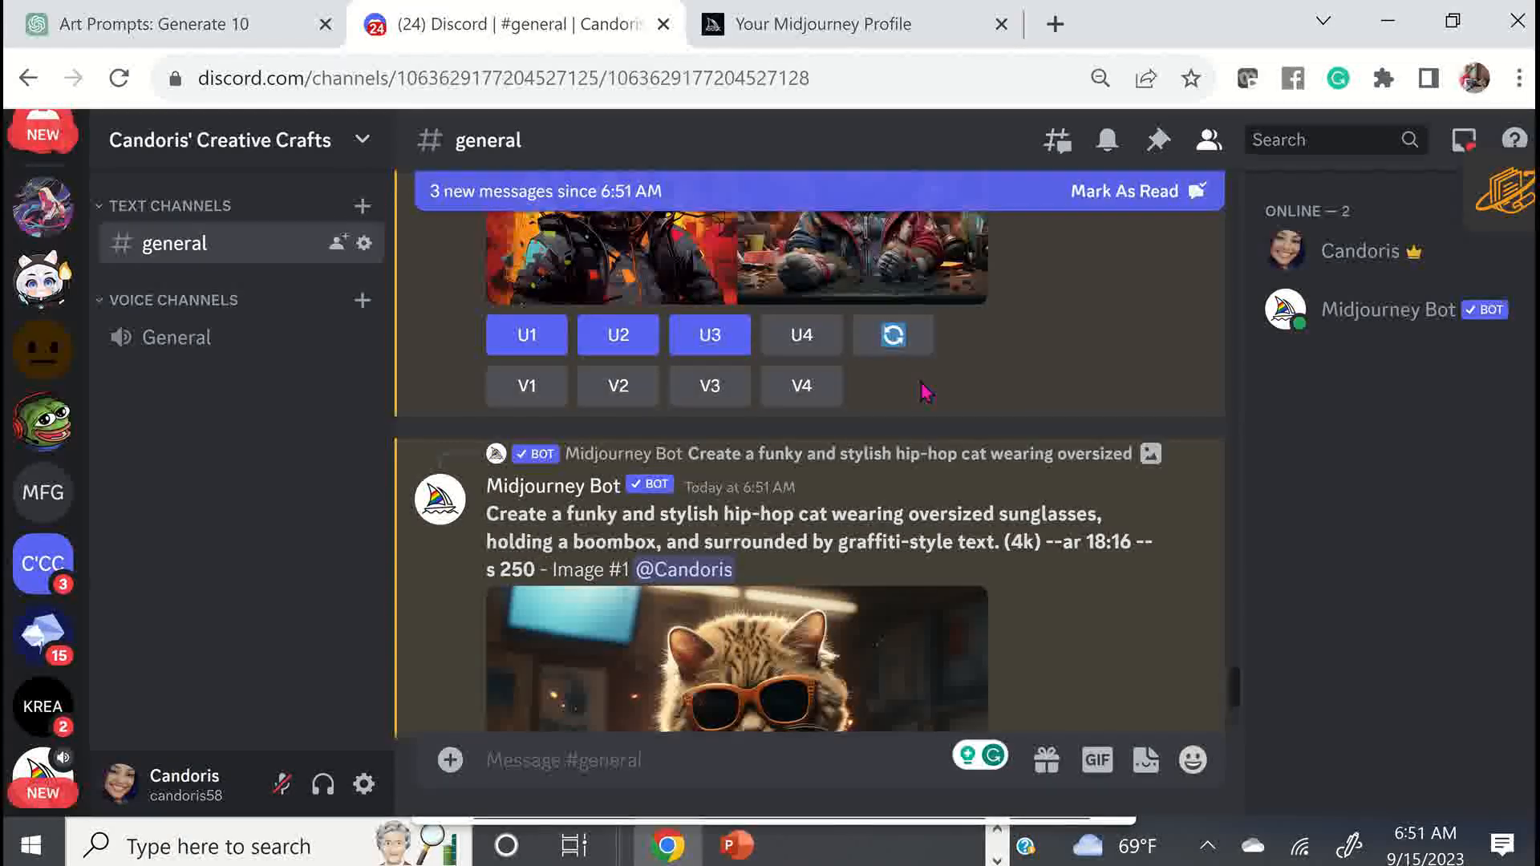
Open upscaled image #1 of the hip-hop cat prompt at full size in the browser
scroll(927, 397, down, 5)
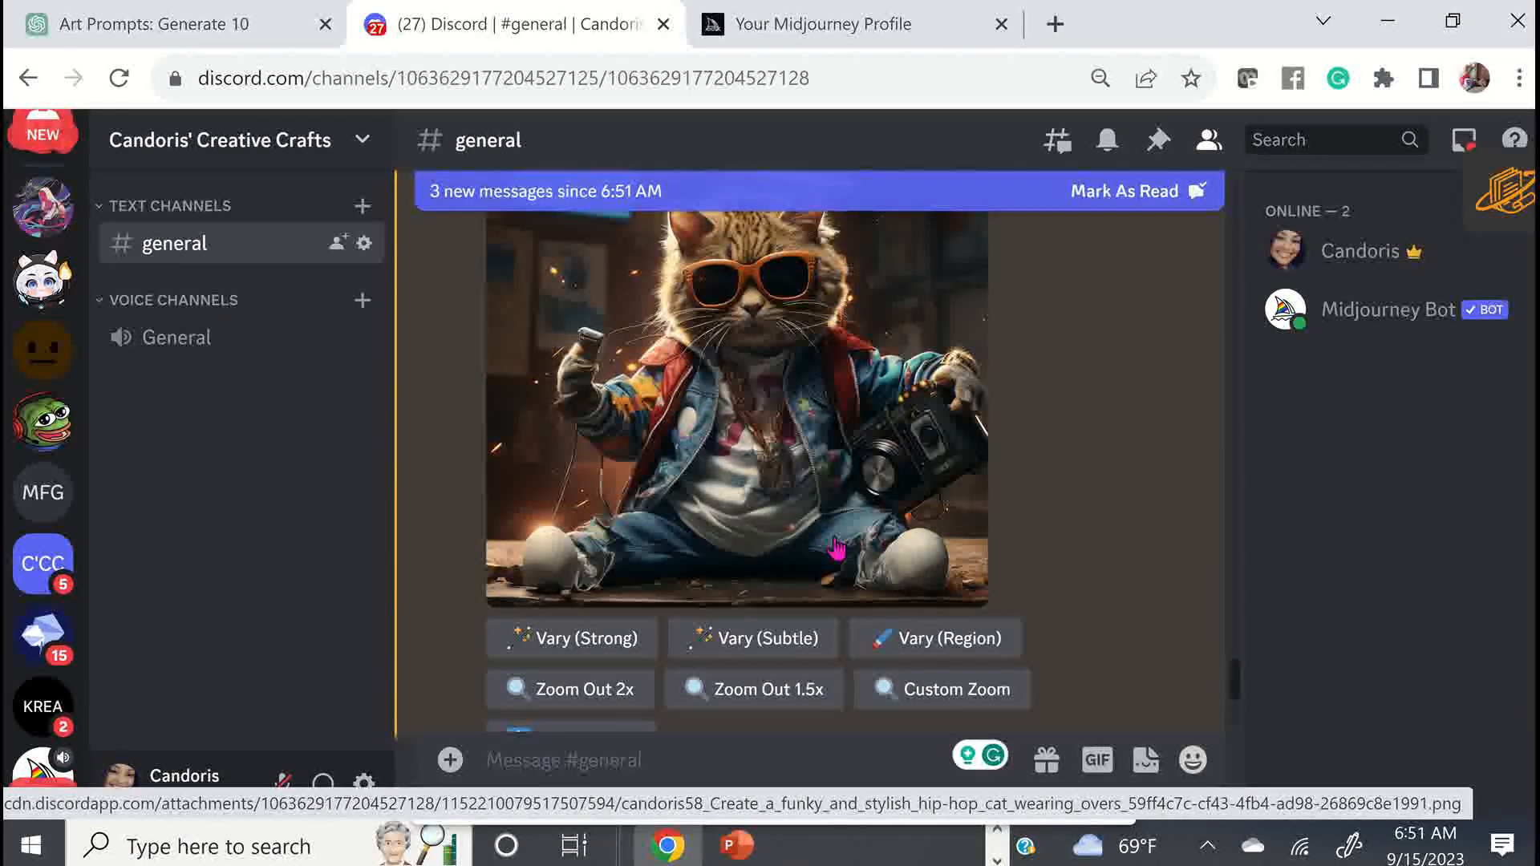
click(802, 534)
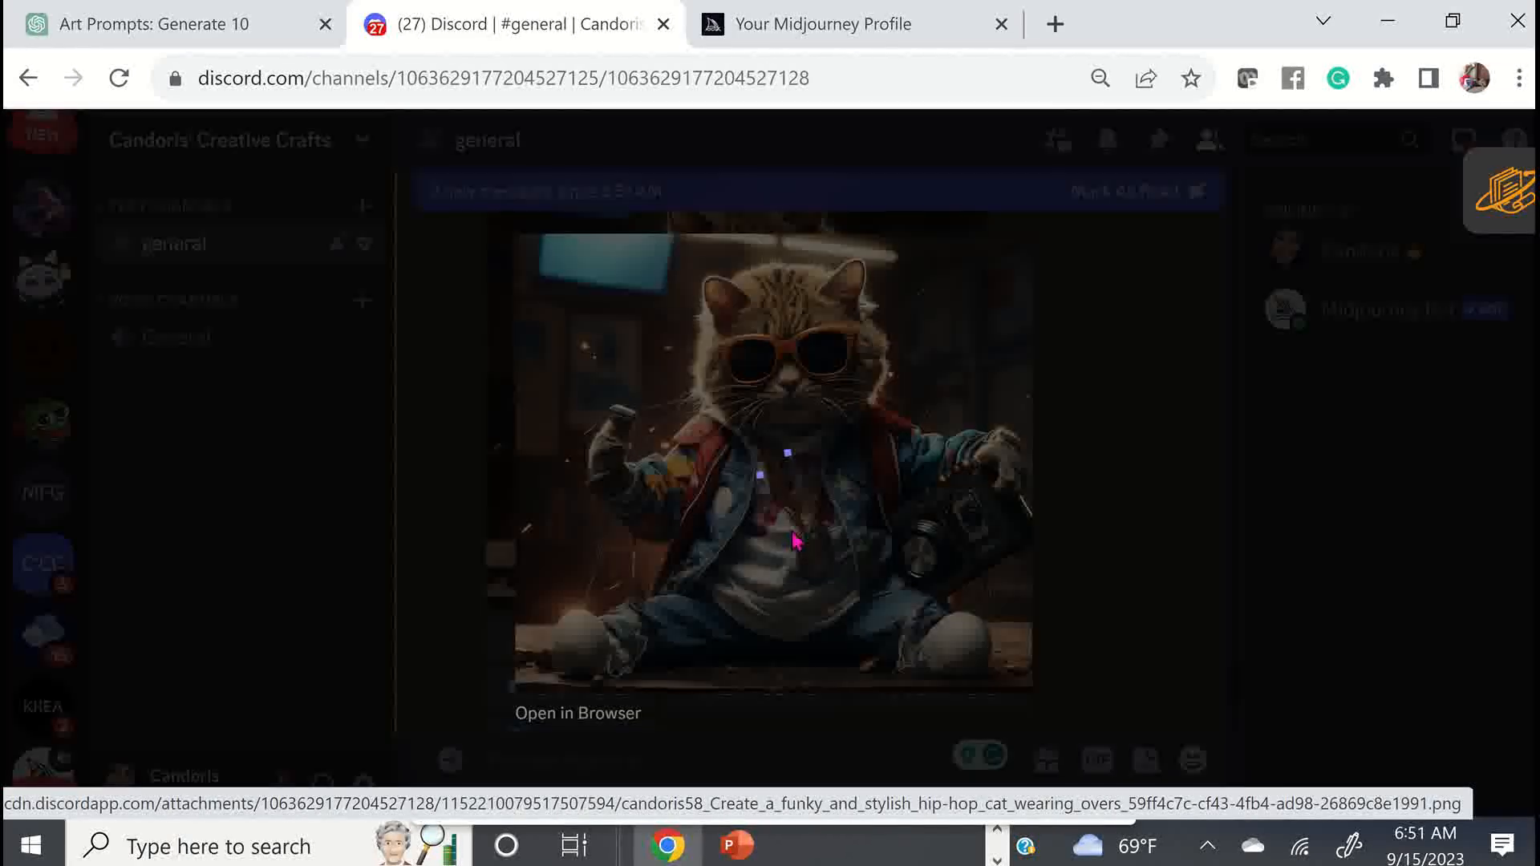
click(608, 722)
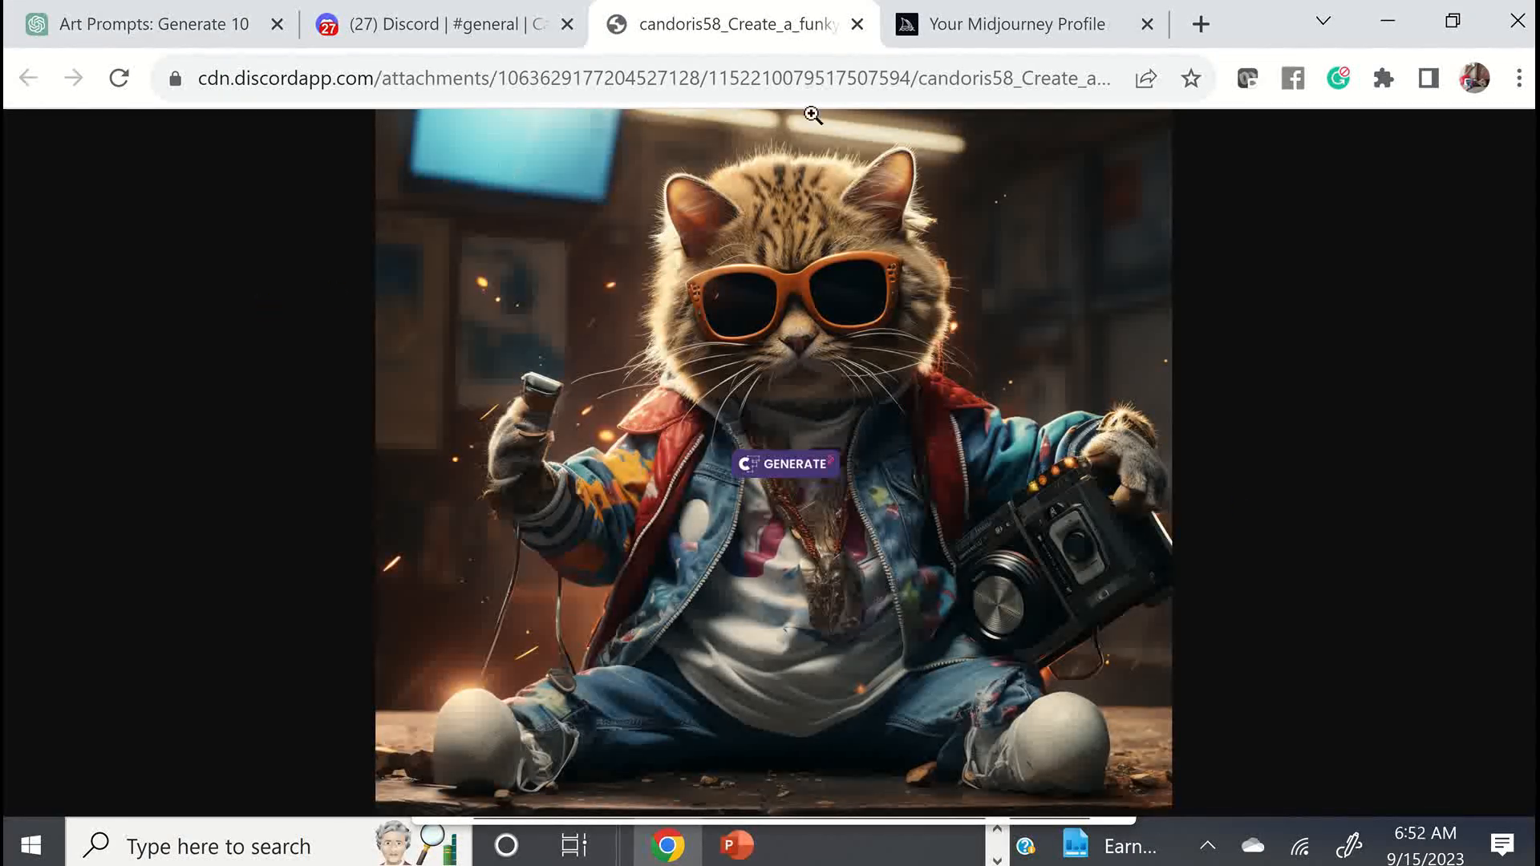
Close the full-size view of image #1 and open upscaled image #2 of the hip-hop cat prompt at full size in the browser
click(857, 24)
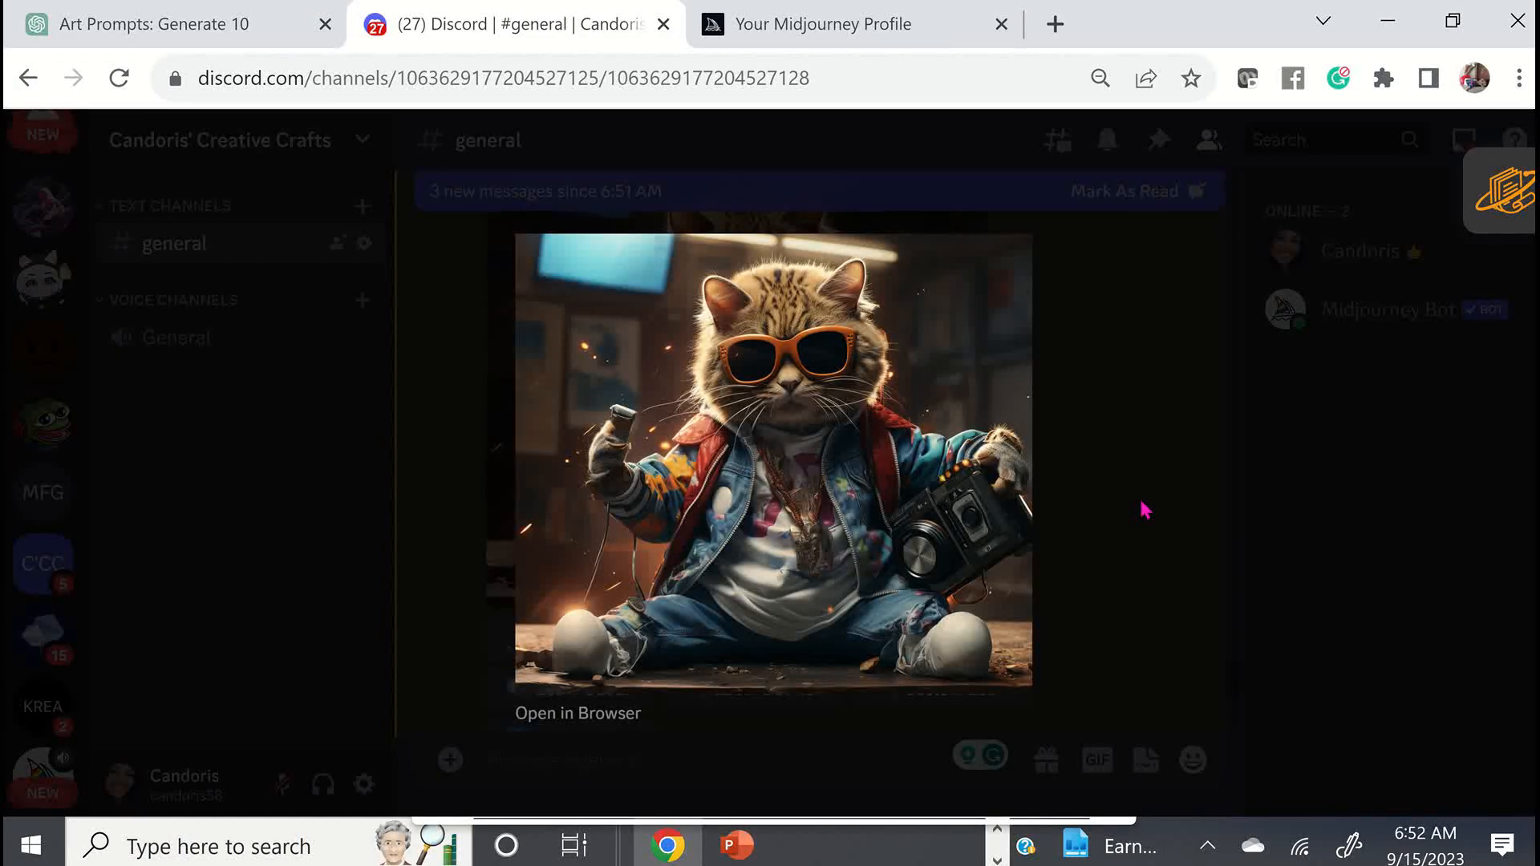
click(1146, 510)
scroll(1155, 517, down, 8)
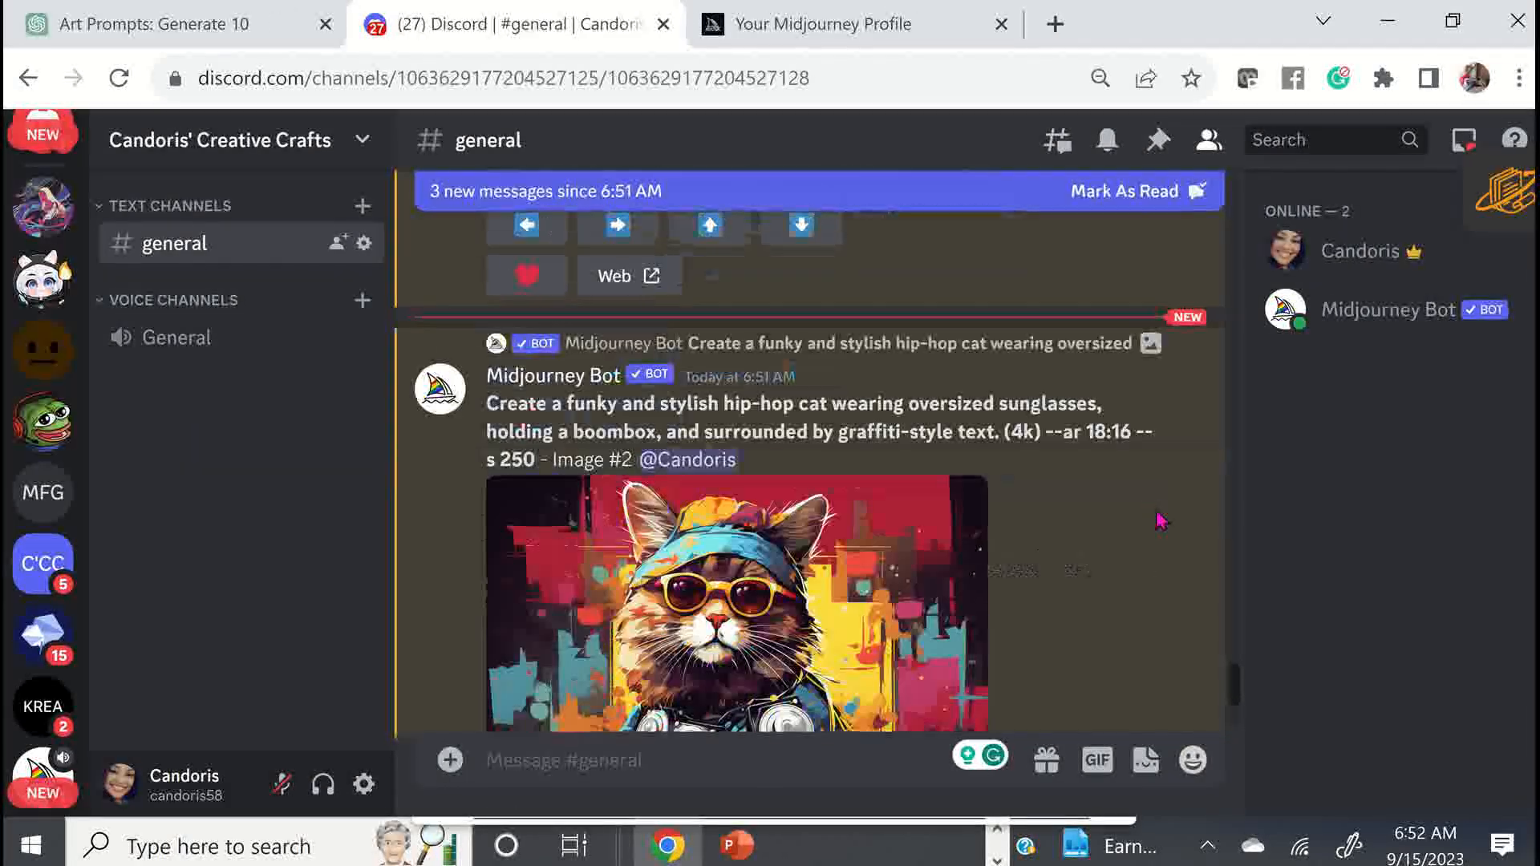
click(680, 680)
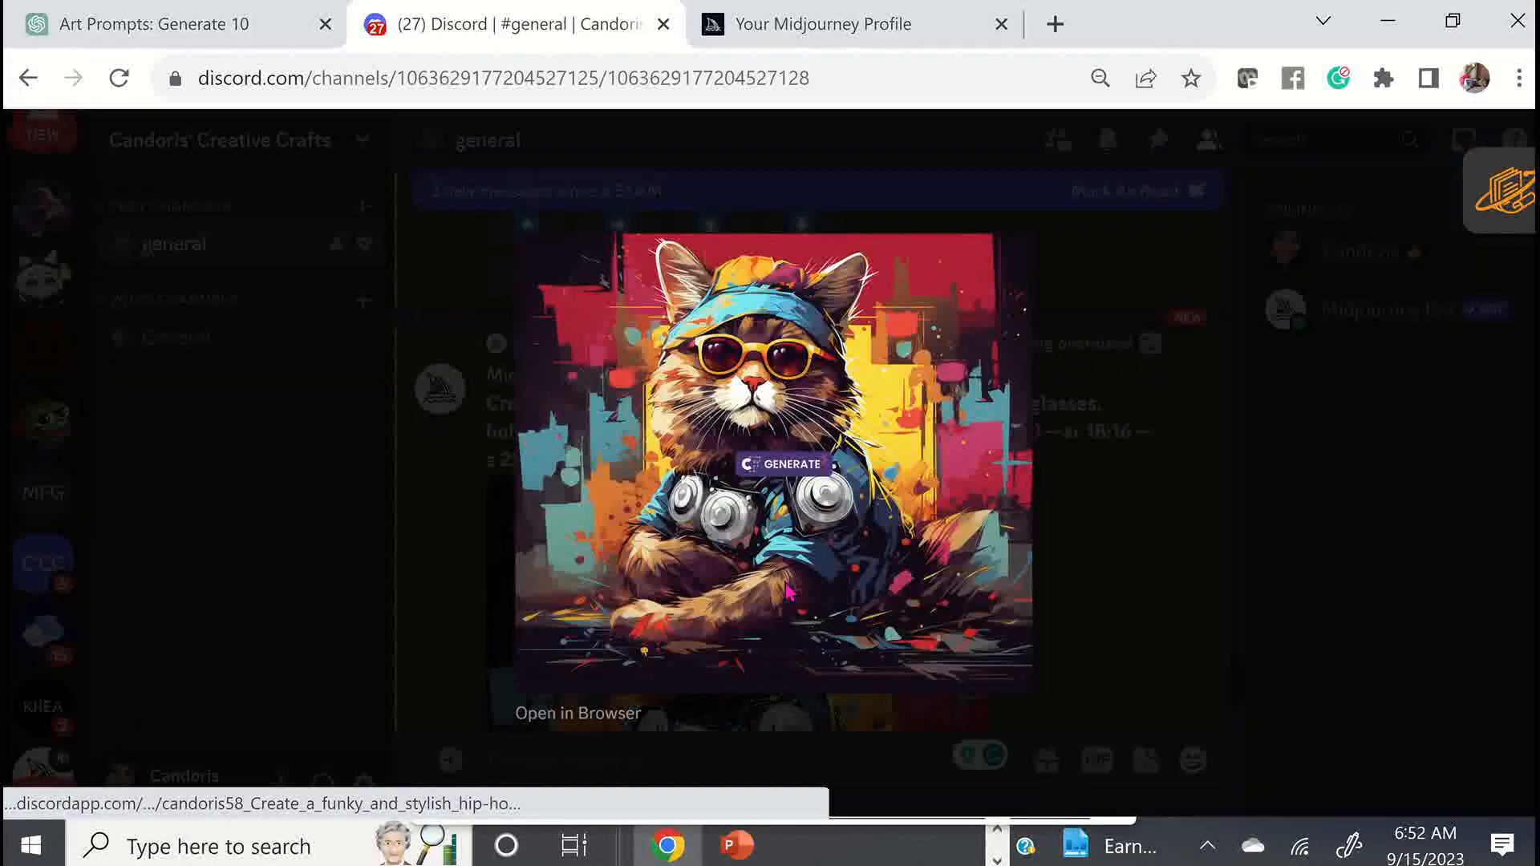
click(598, 714)
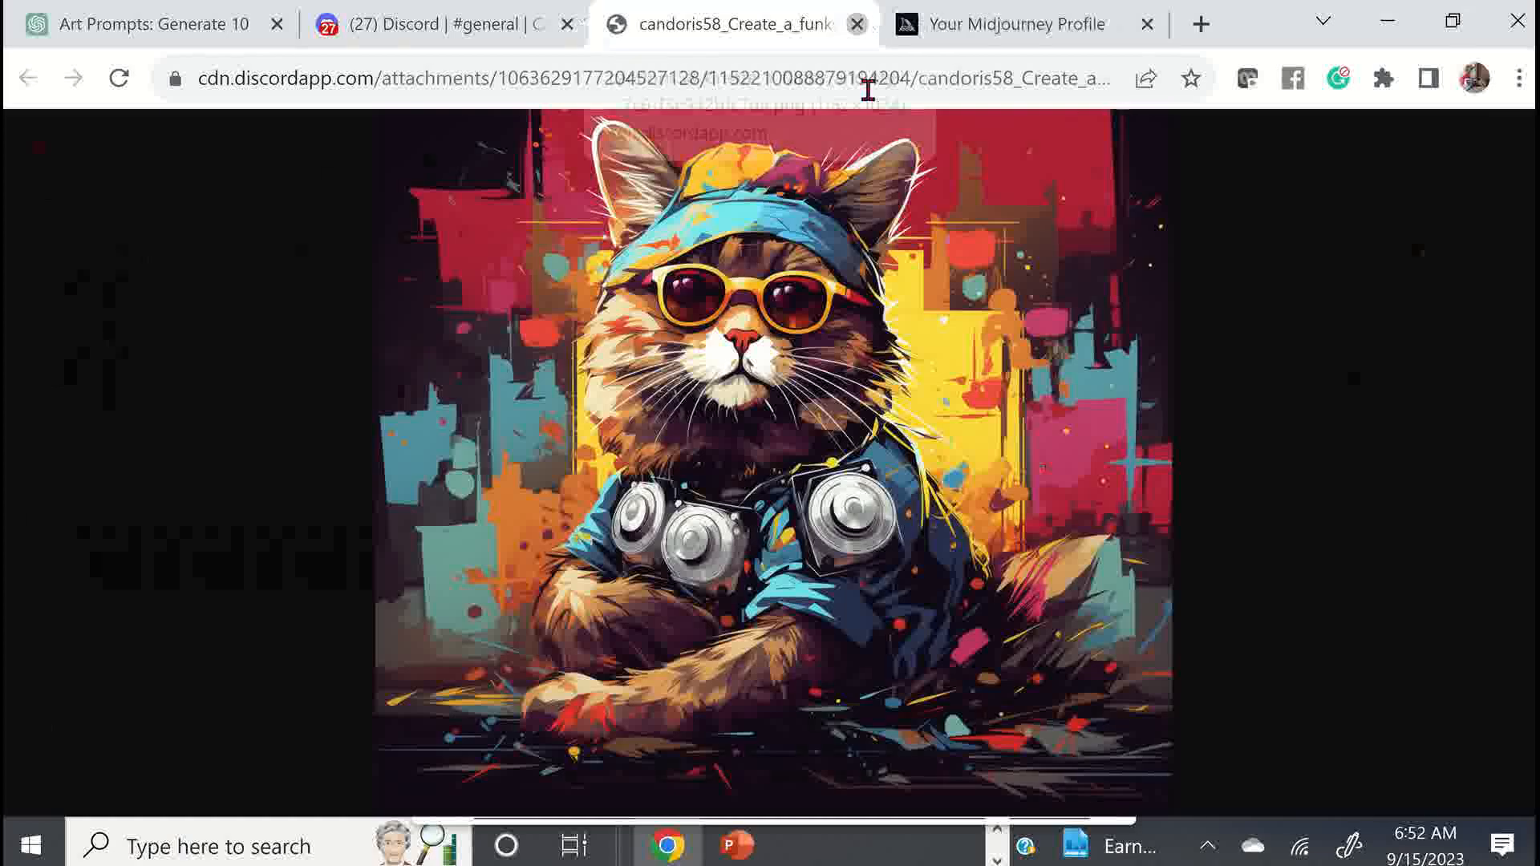
Close image #2 and open upscaled image #3 of the hip-hop cat prompt at full size in the browser
key(ctrl+w)
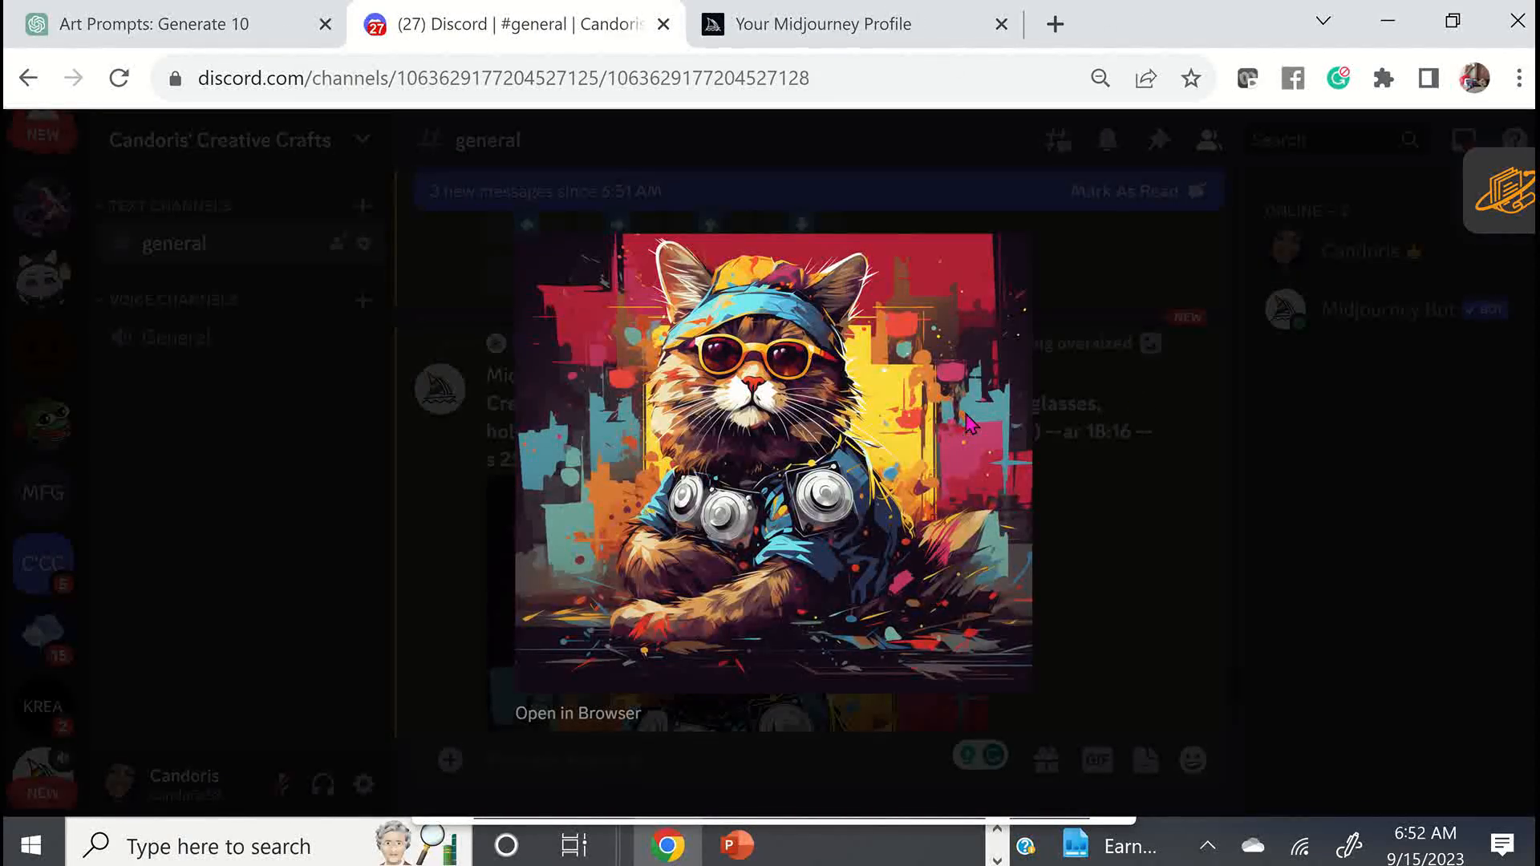
key(Escape)
scroll(870, 389, down, 5)
scroll(870, 389, down, 8)
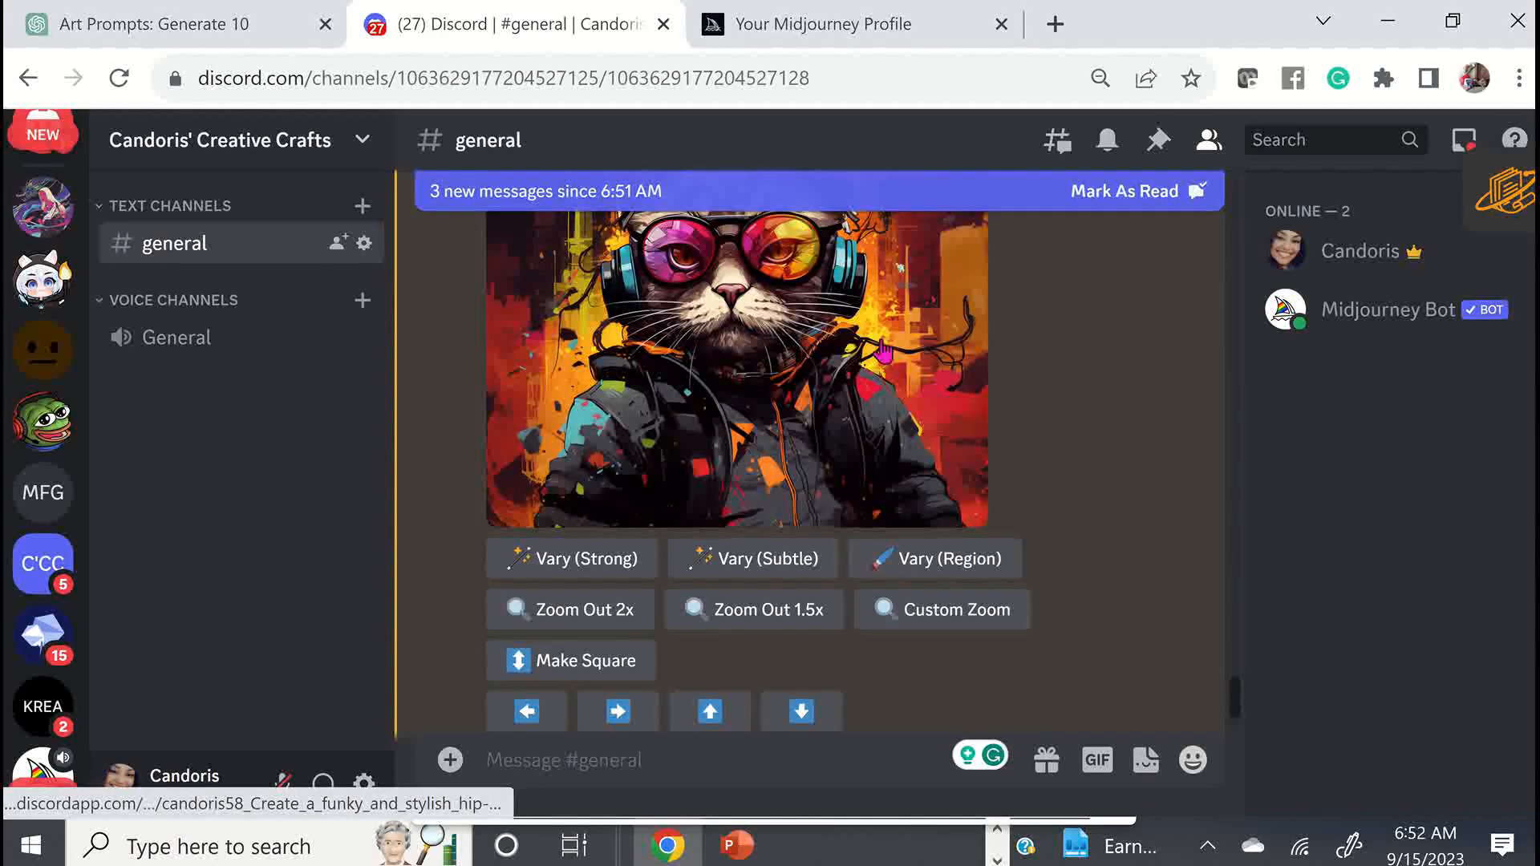
click(882, 351)
click(561, 715)
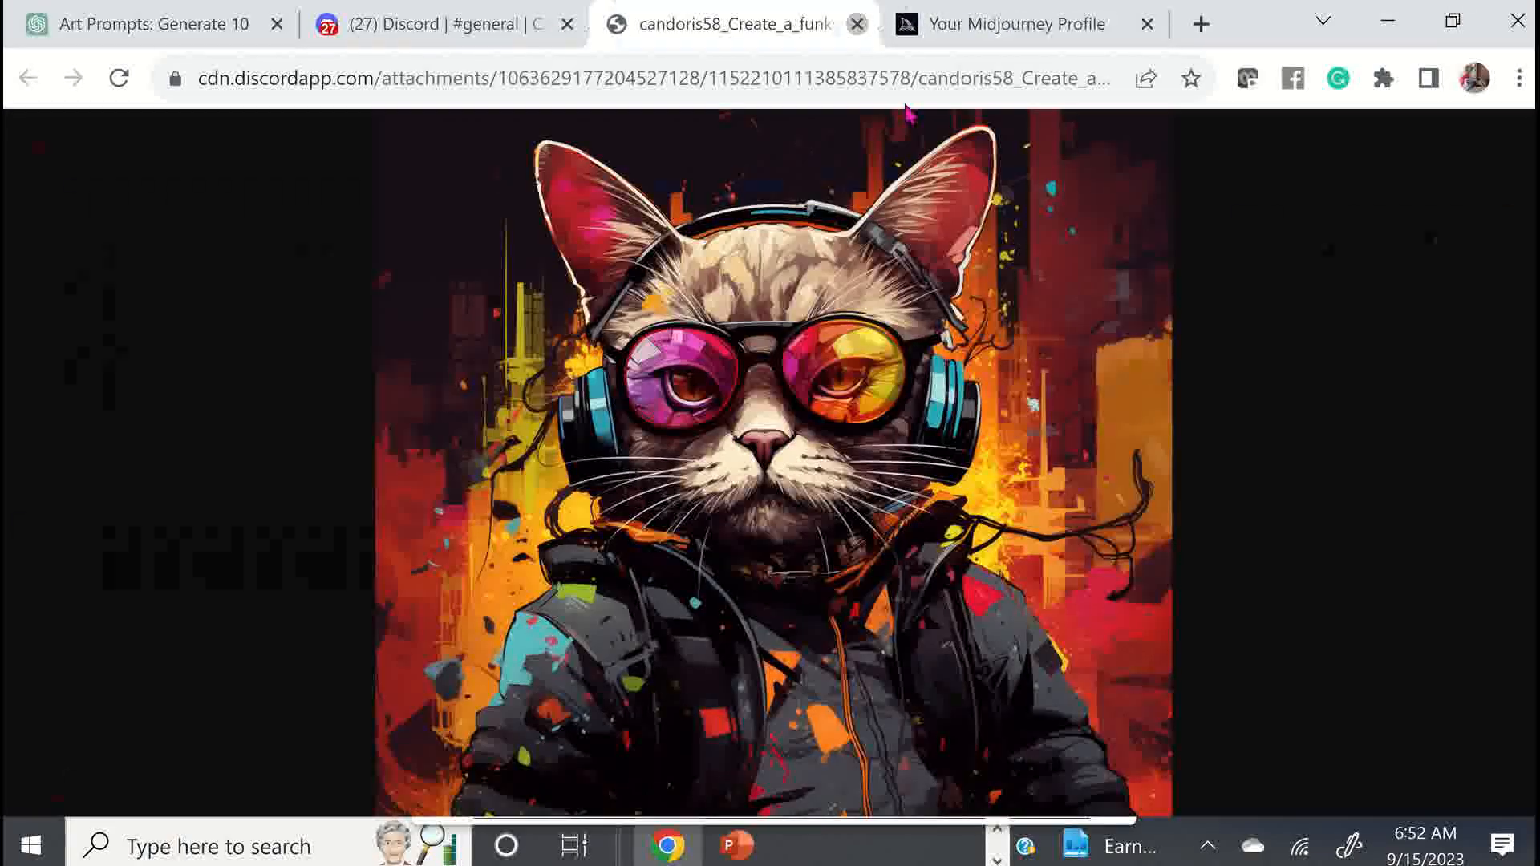
Close image #3 and open upscaled image #4 of the hip-hop cat prompt at full size in the browser
click(856, 24)
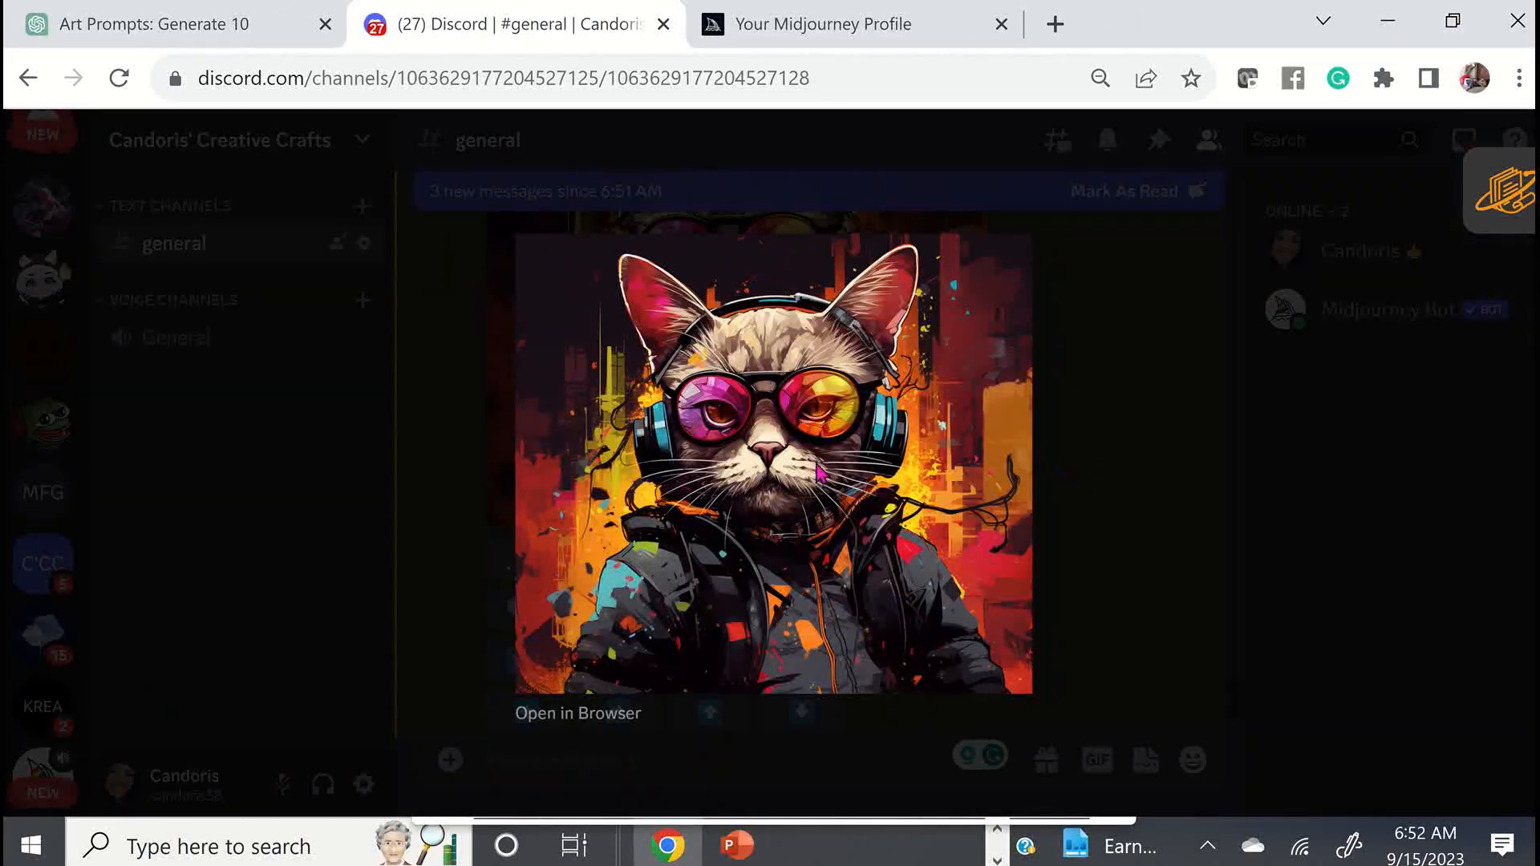
key(Escape)
scroll(798, 466, down, 3)
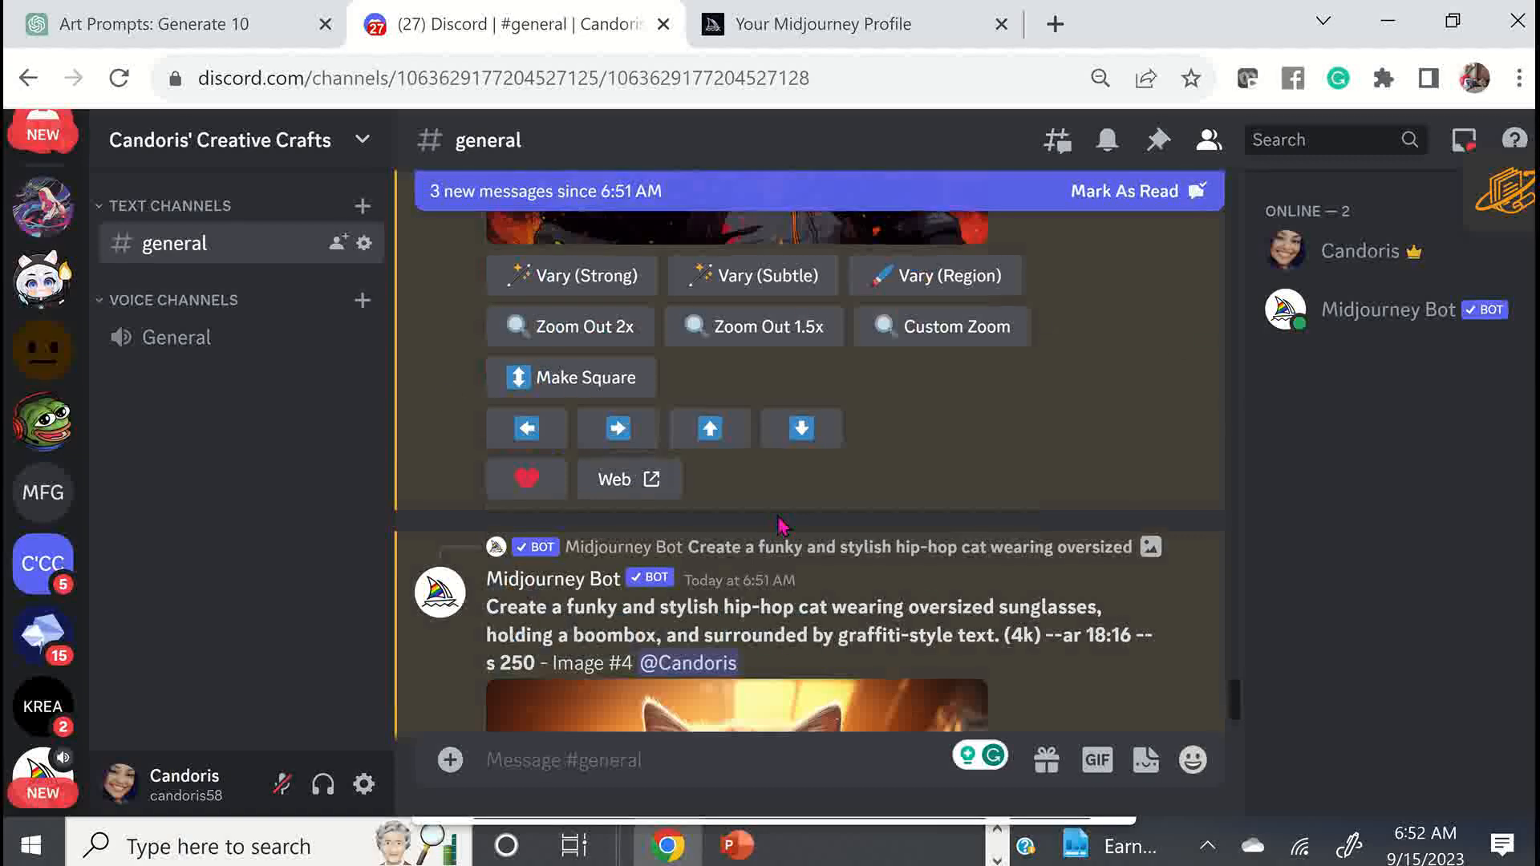
scroll(782, 525, up, 4)
click(807, 375)
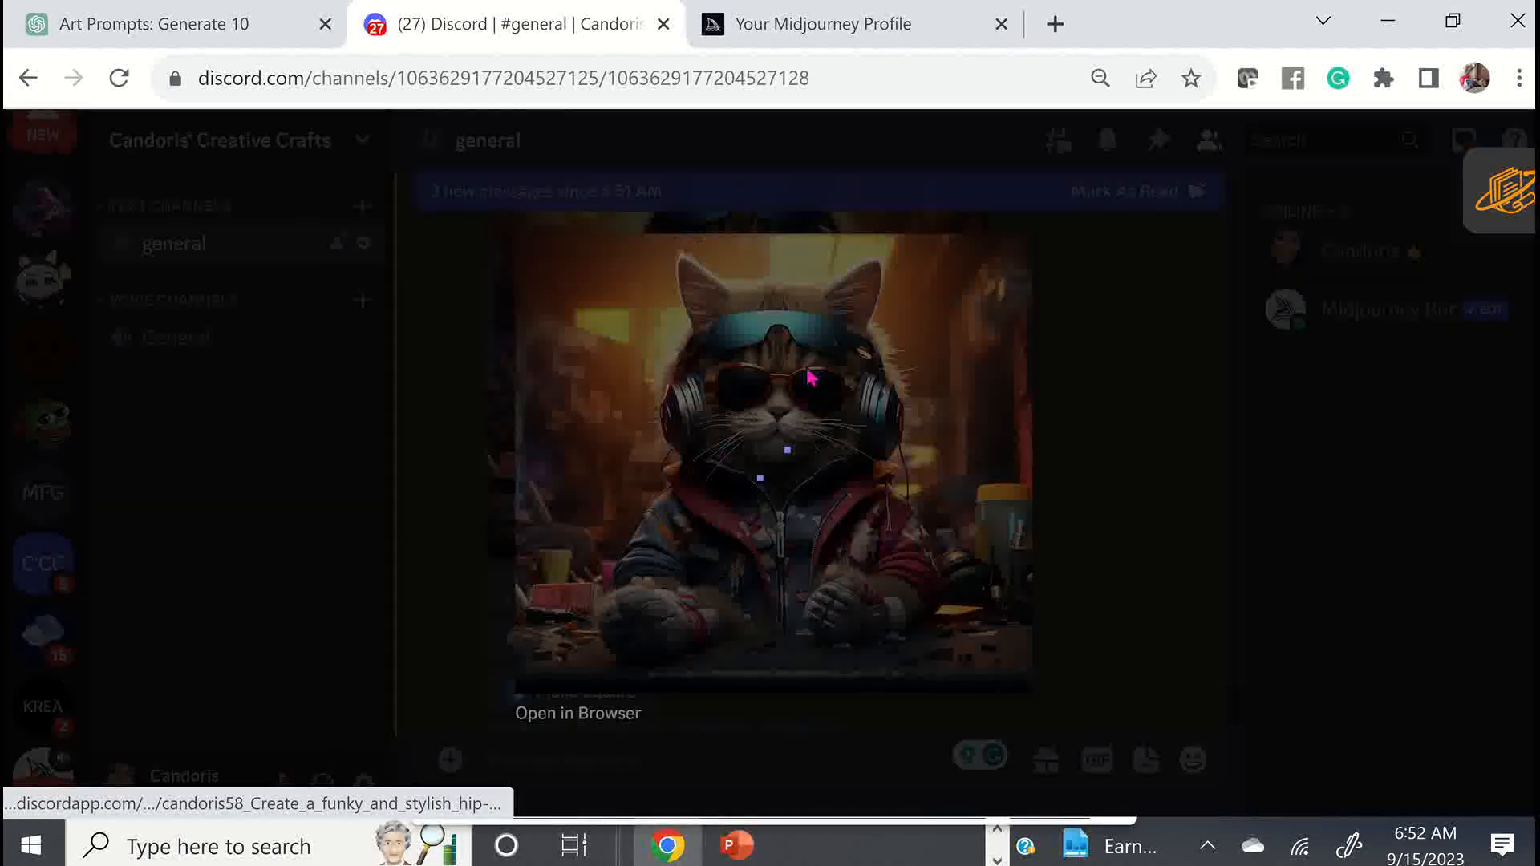
click(586, 714)
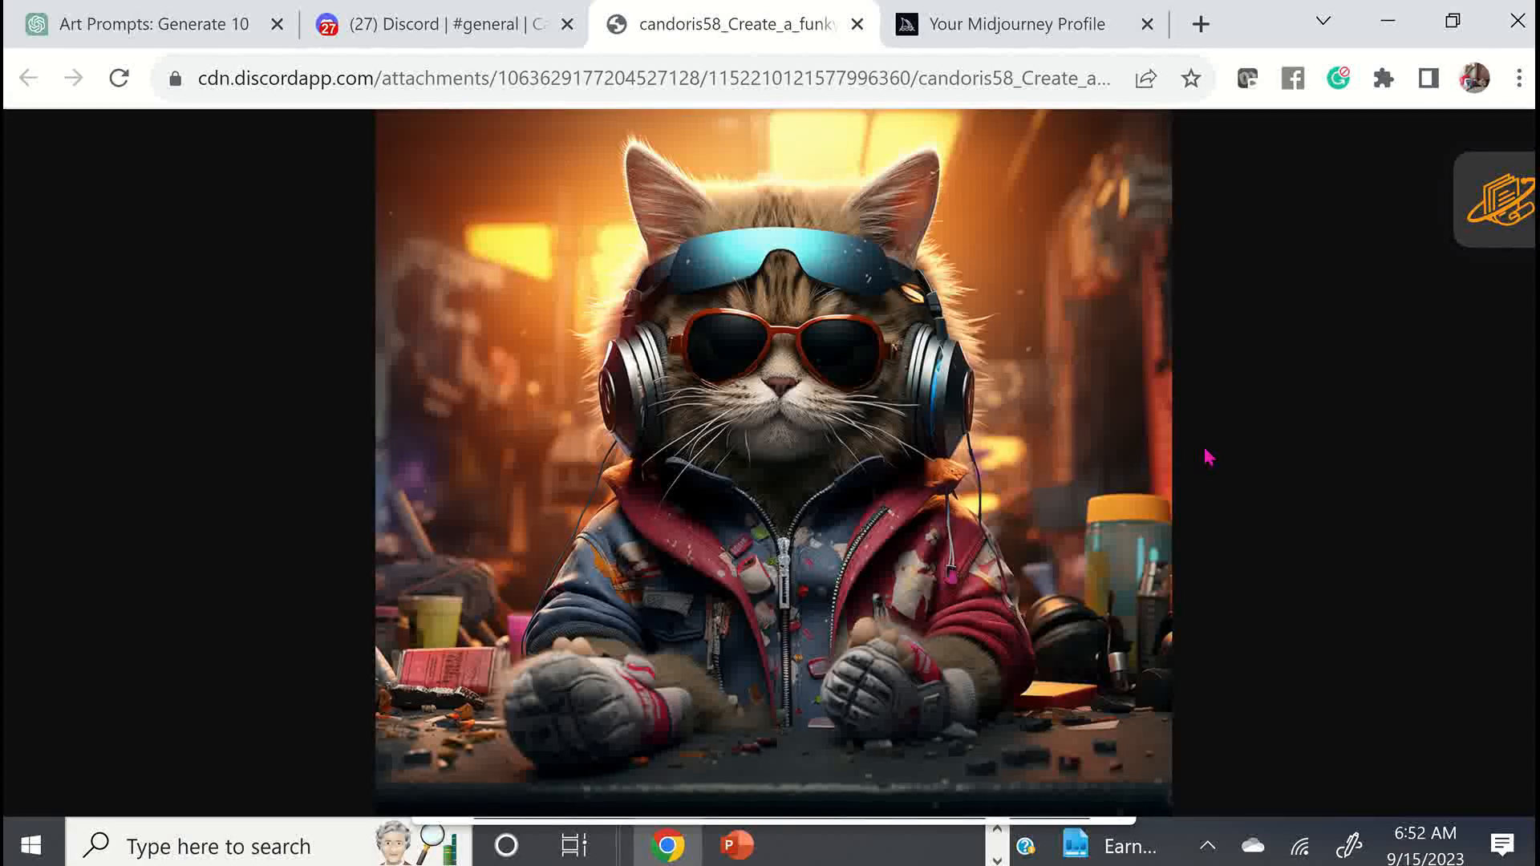
Review the hip-hop prompt list in ChatGPT and return to Discord's #general channel
click(412, 24)
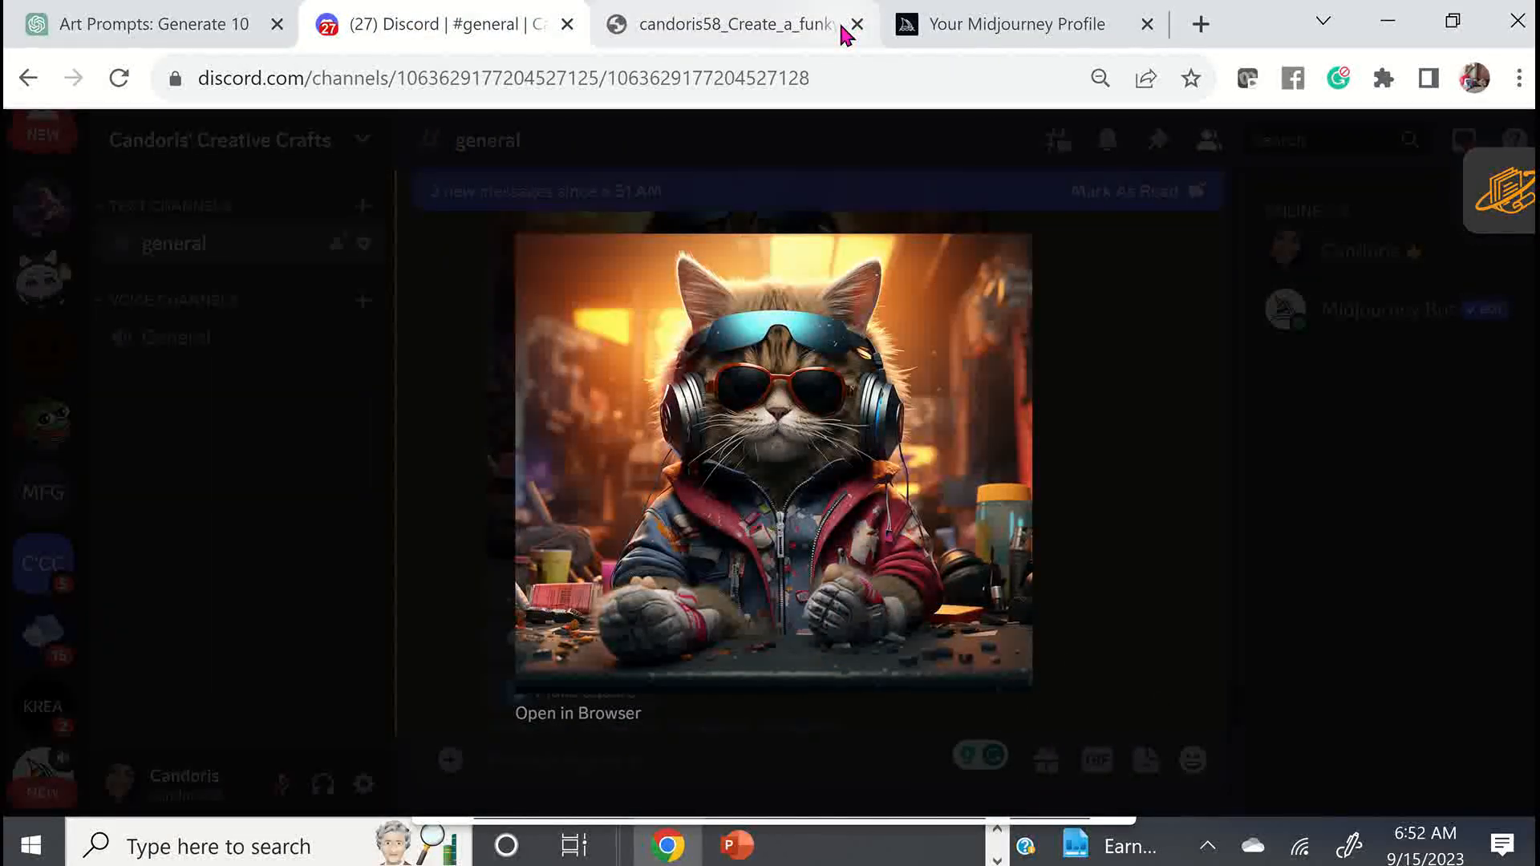
click(140, 31)
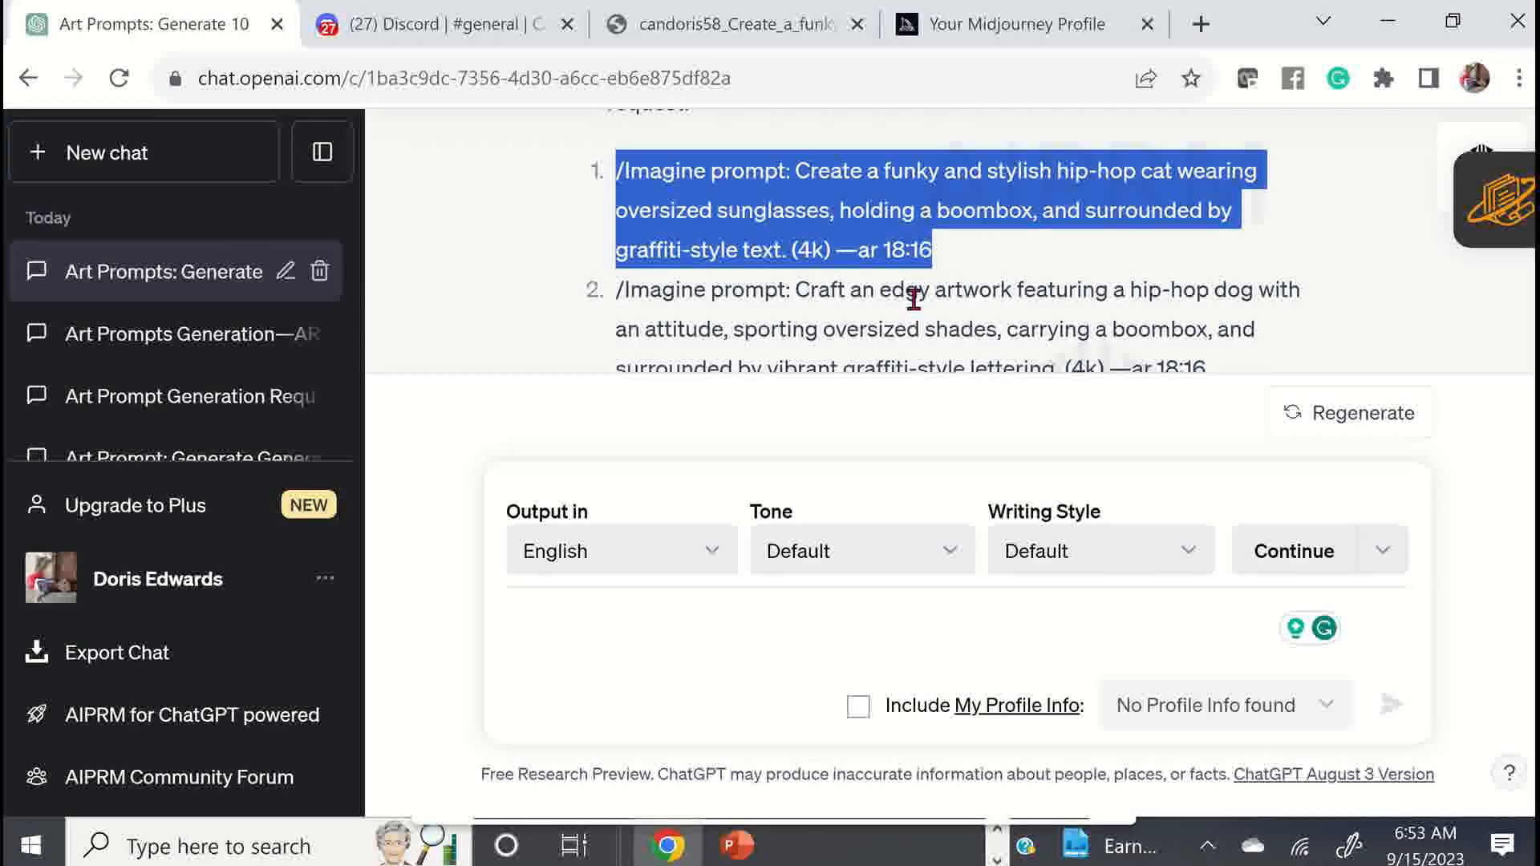
click(450, 31)
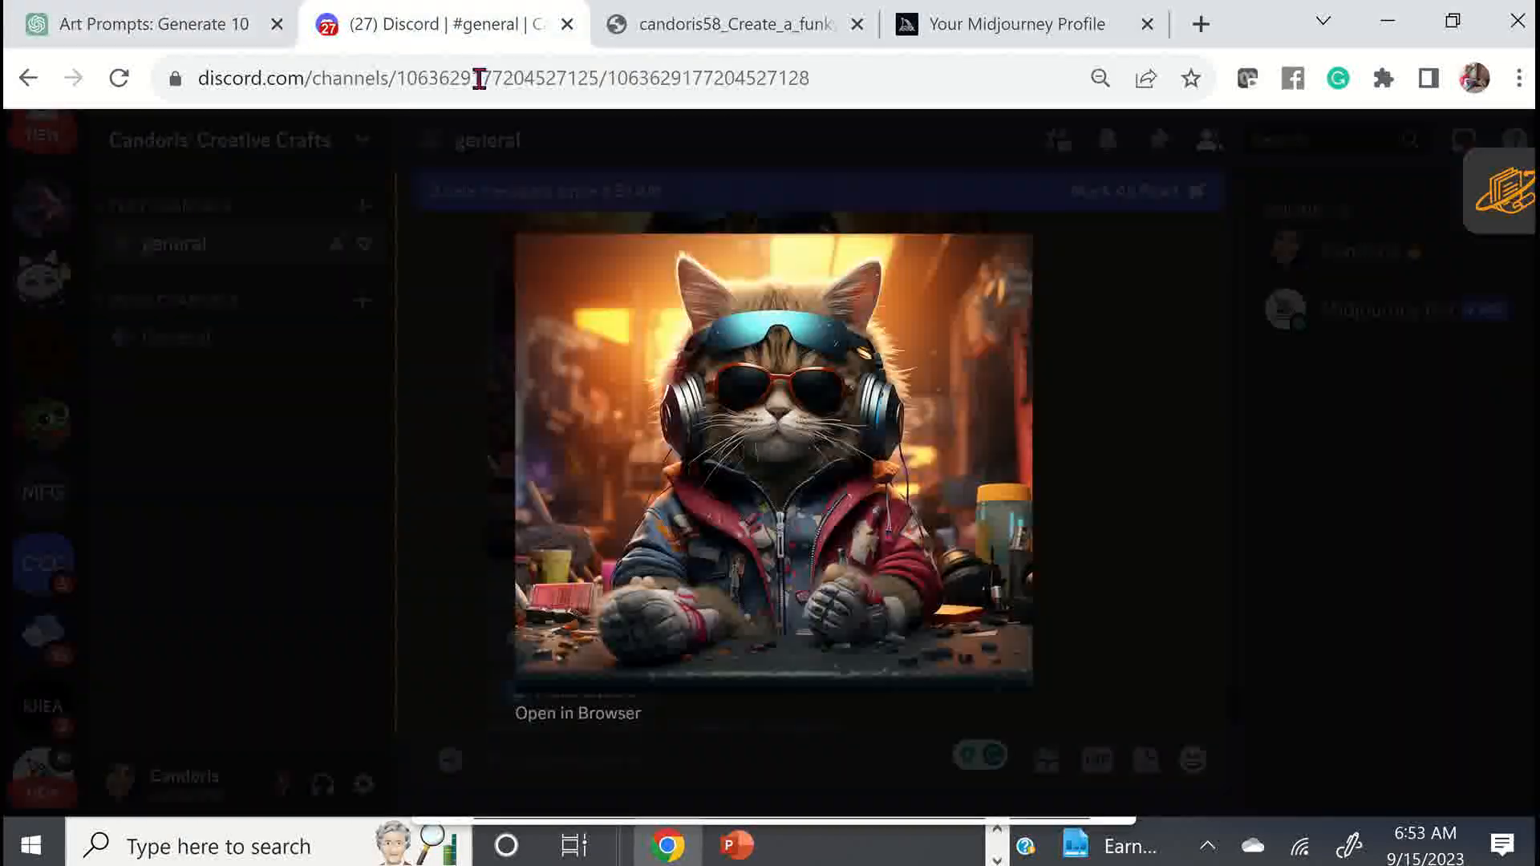
Close the image preview and delete the Midjourney Bot message with the four-image grid of the funky hip-hop cat prompt
click(1104, 452)
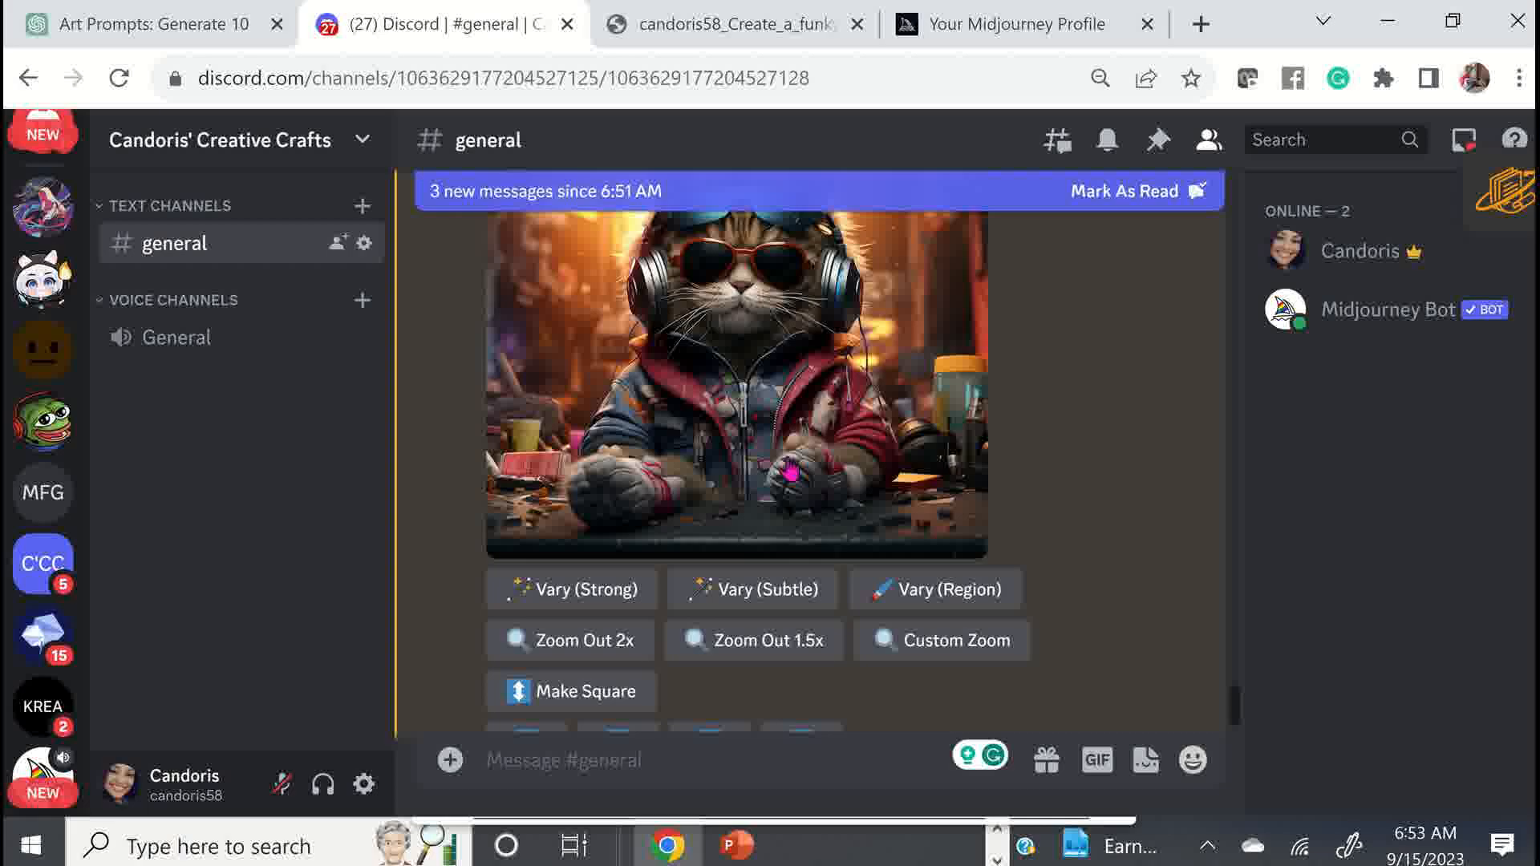
scroll(780, 469, up, 10)
scroll(780, 468, up, 10)
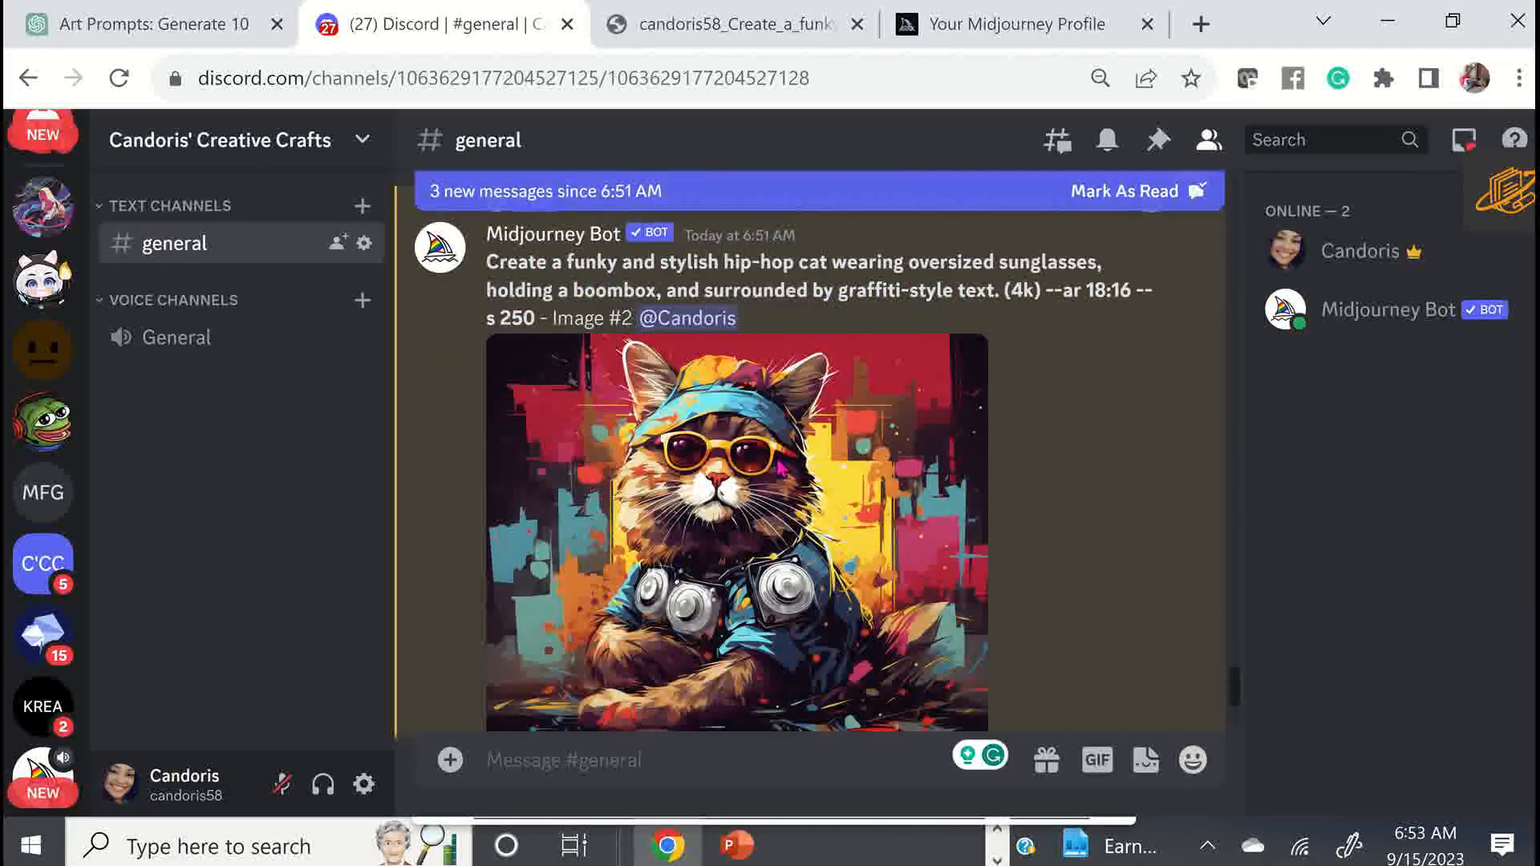
scroll(777, 468, down, 10)
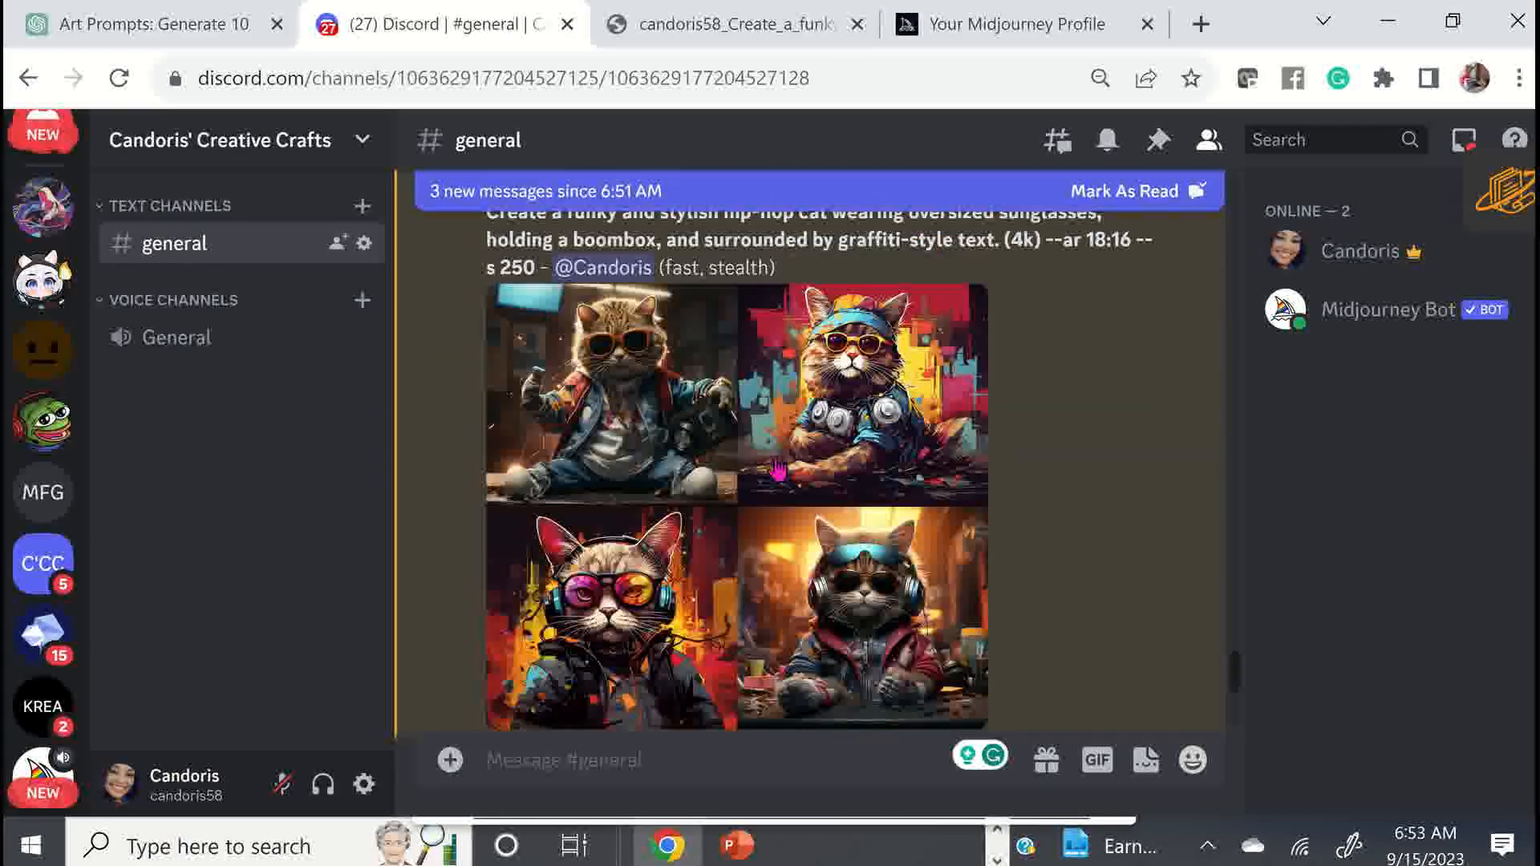
scroll(776, 482, up, 2)
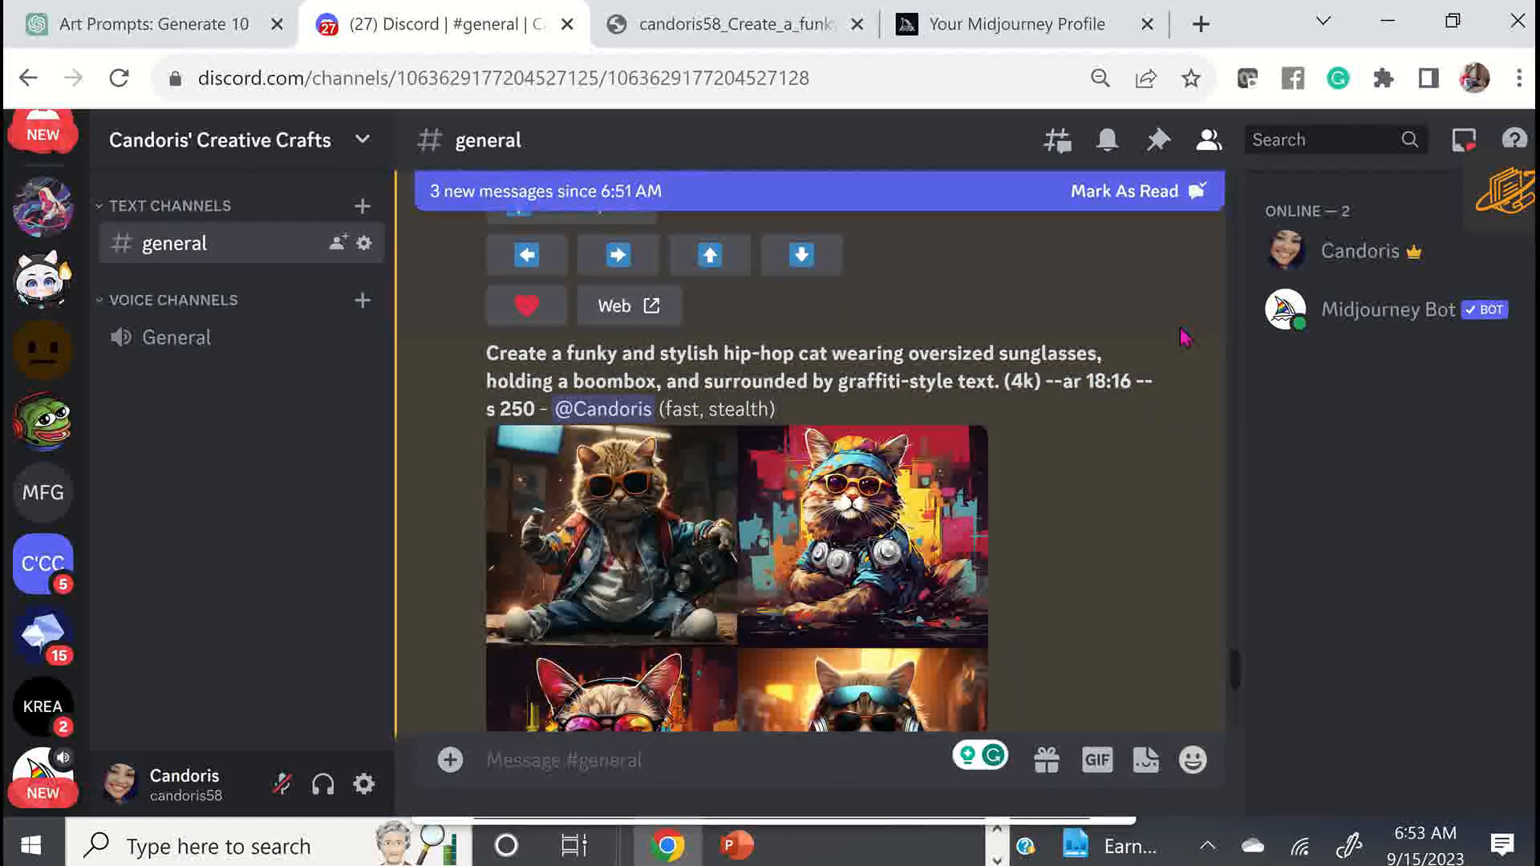
mouse_move(1194, 332)
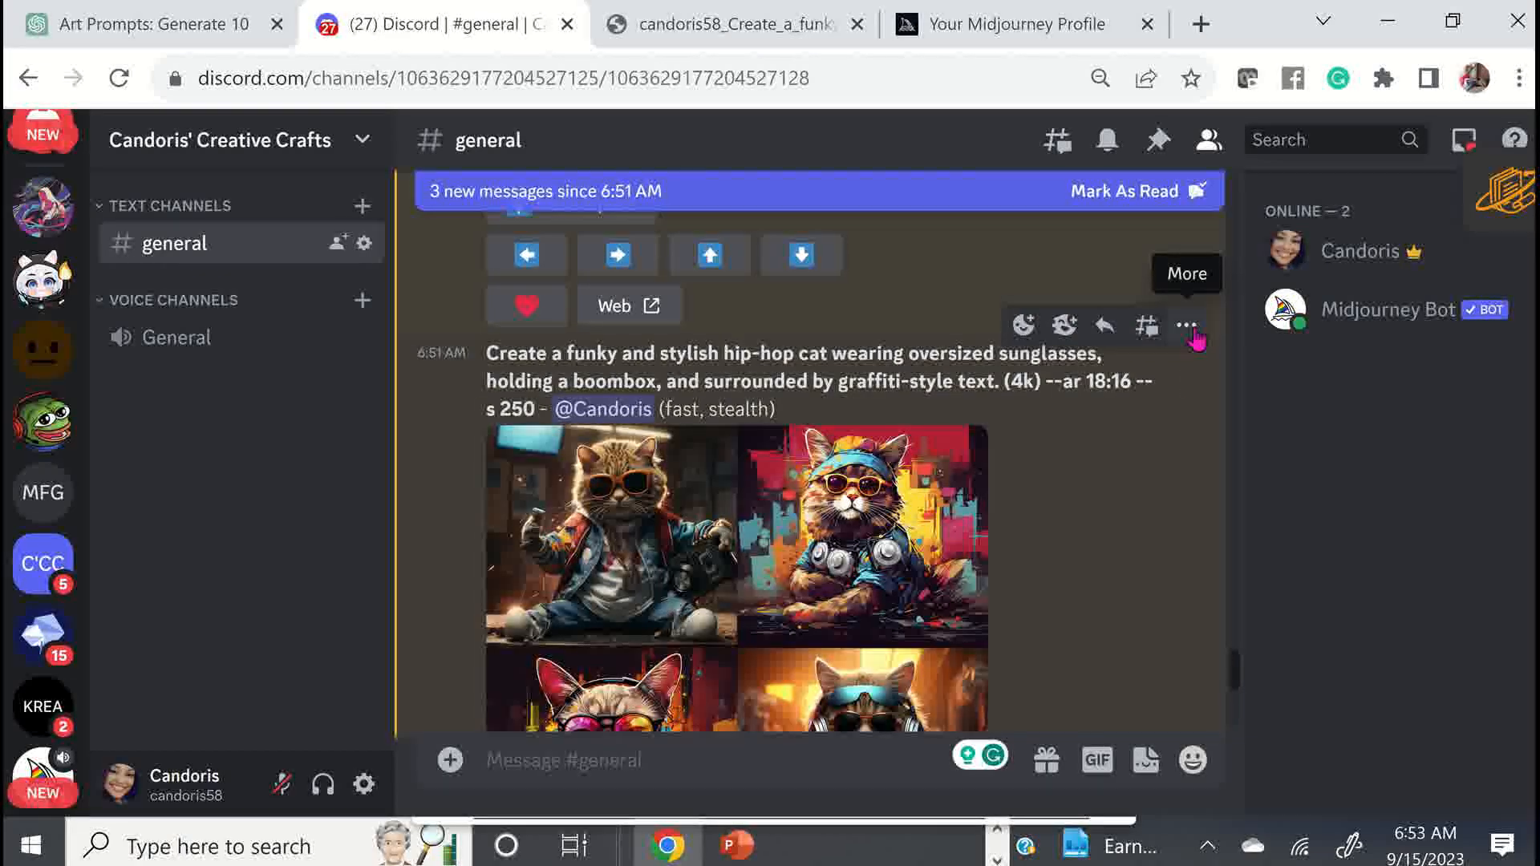
click(1187, 326)
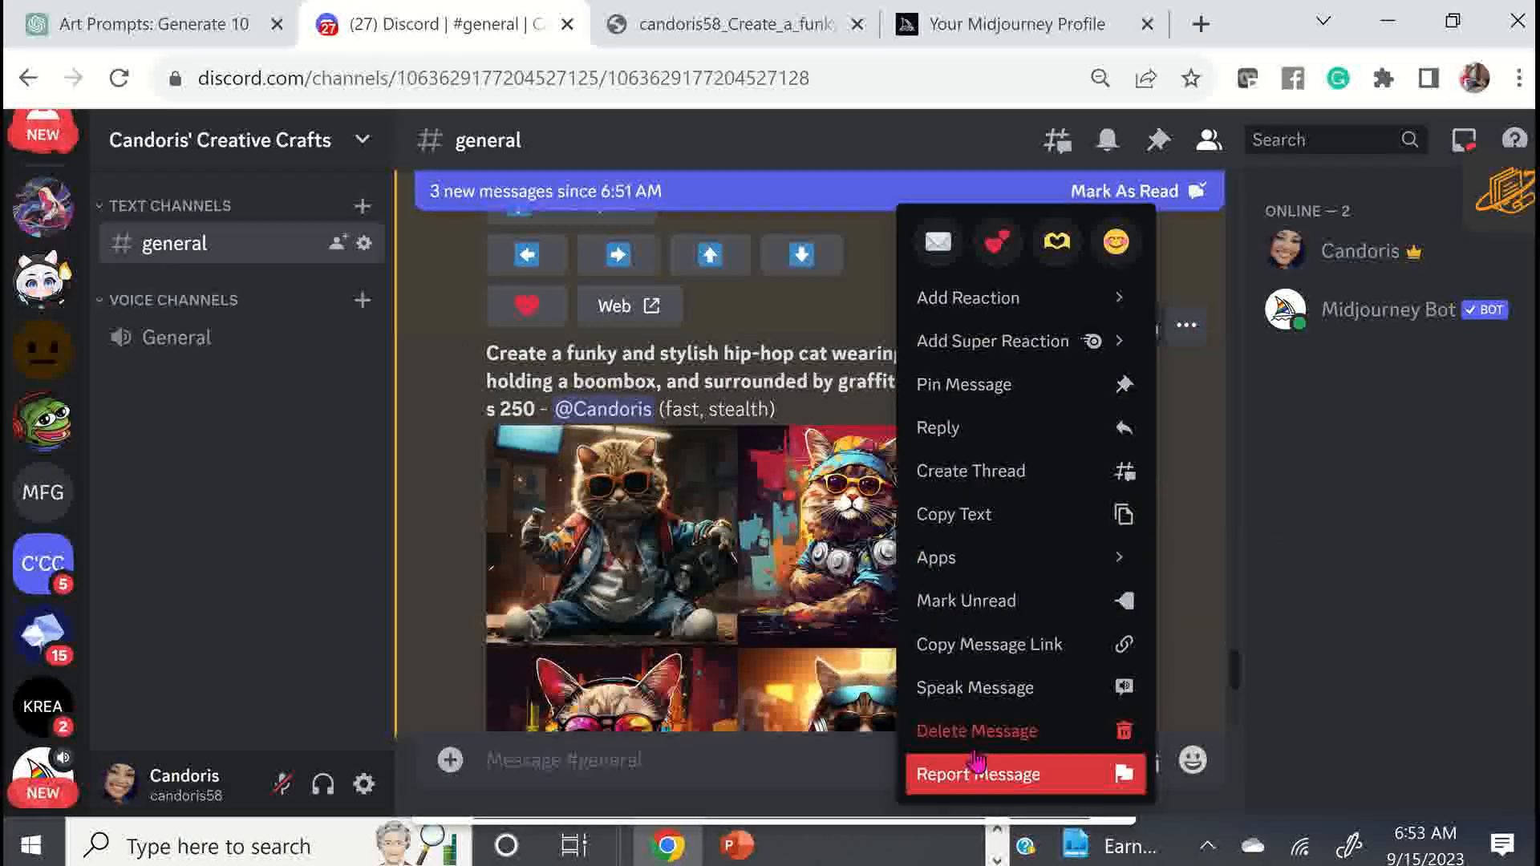
click(989, 731)
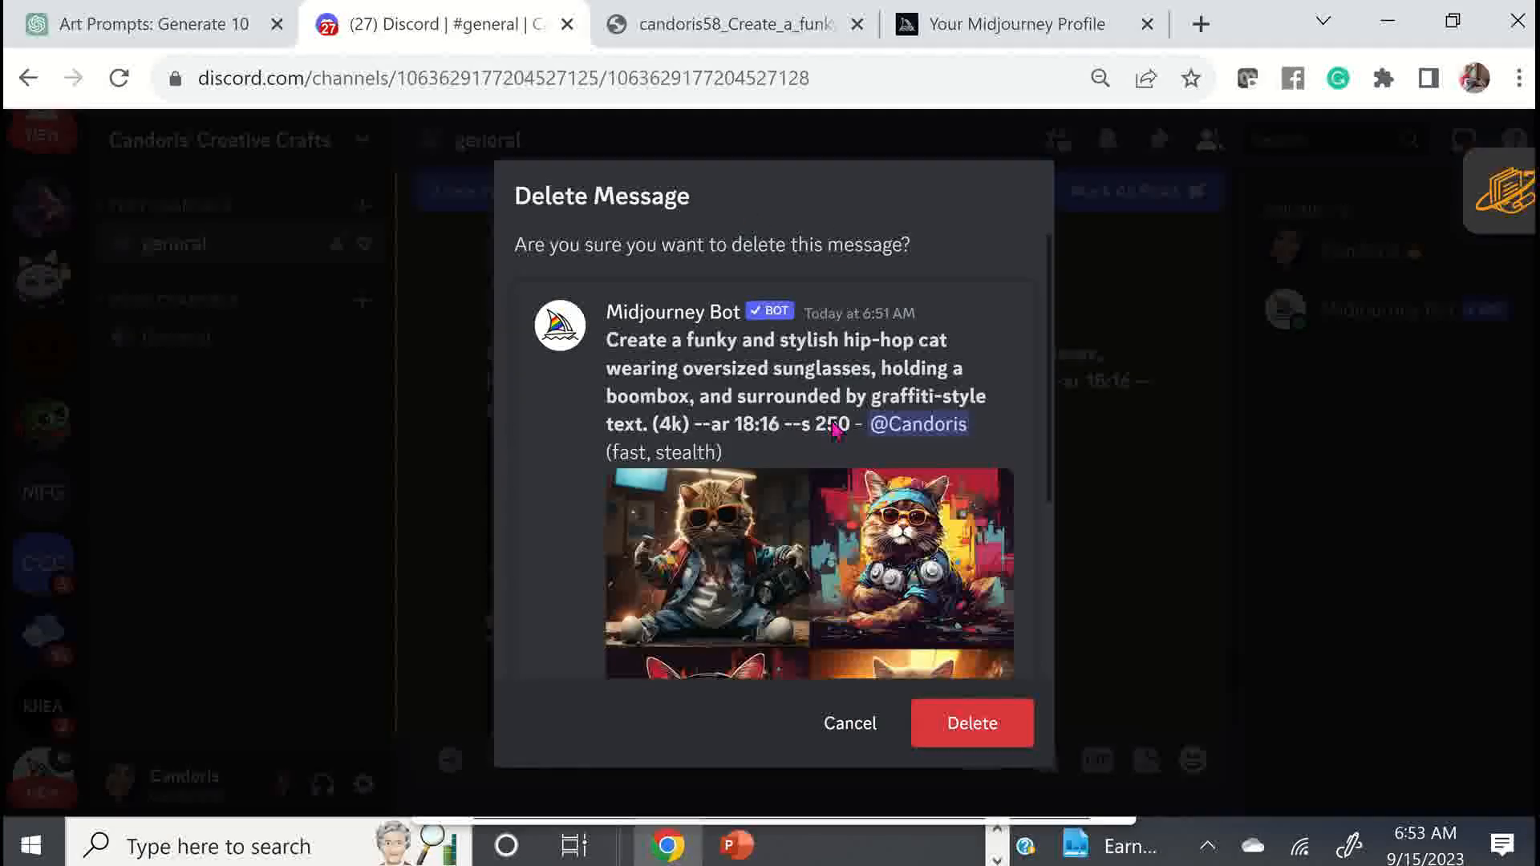
click(974, 736)
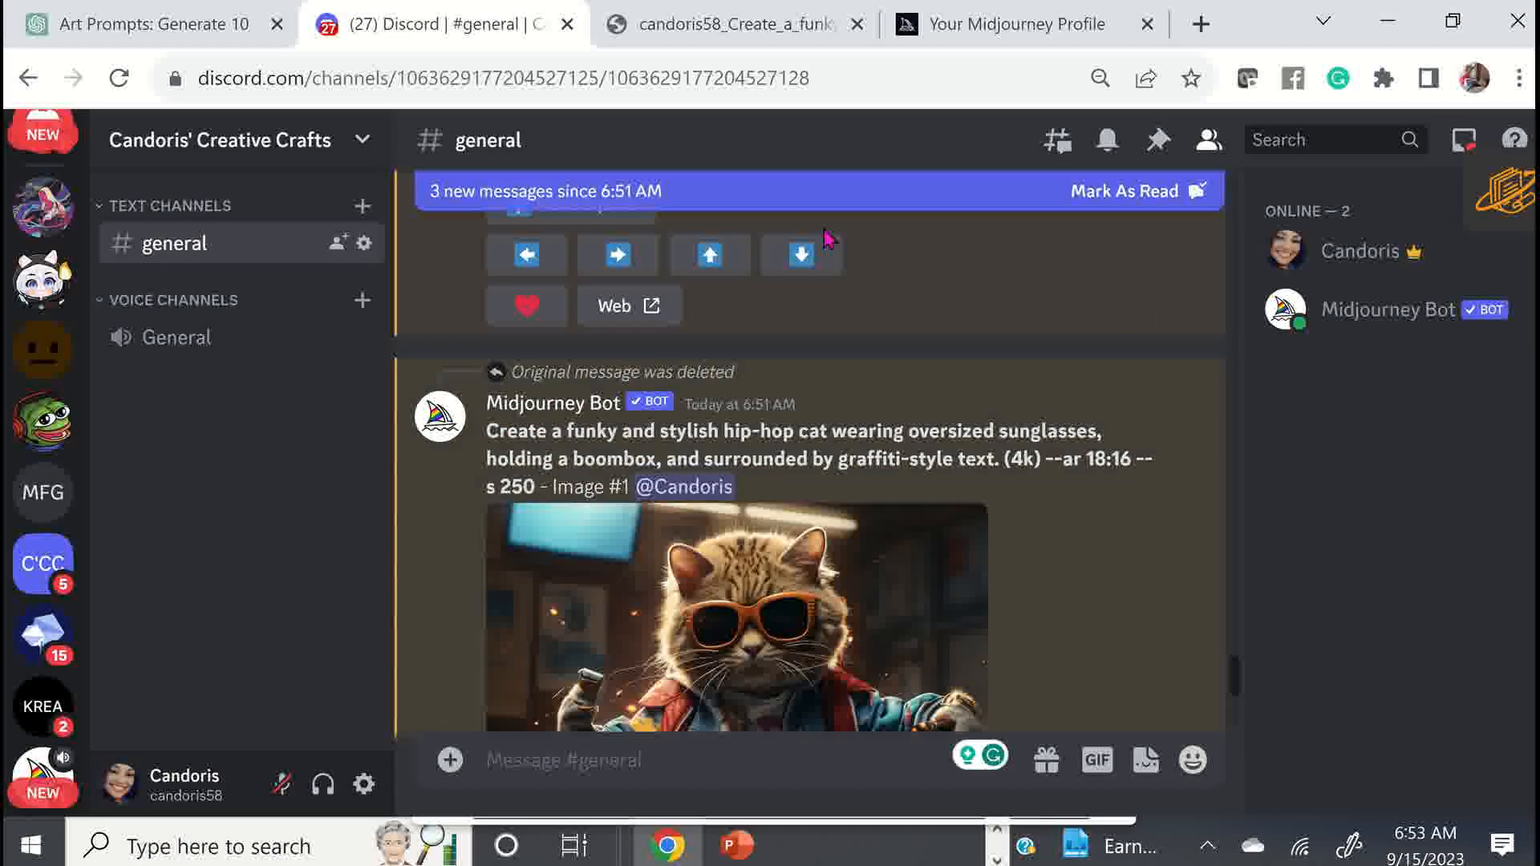
Switch to the Midjourney profile page and refresh the gallery of new upscales to view the hip-hop cat images
click(930, 32)
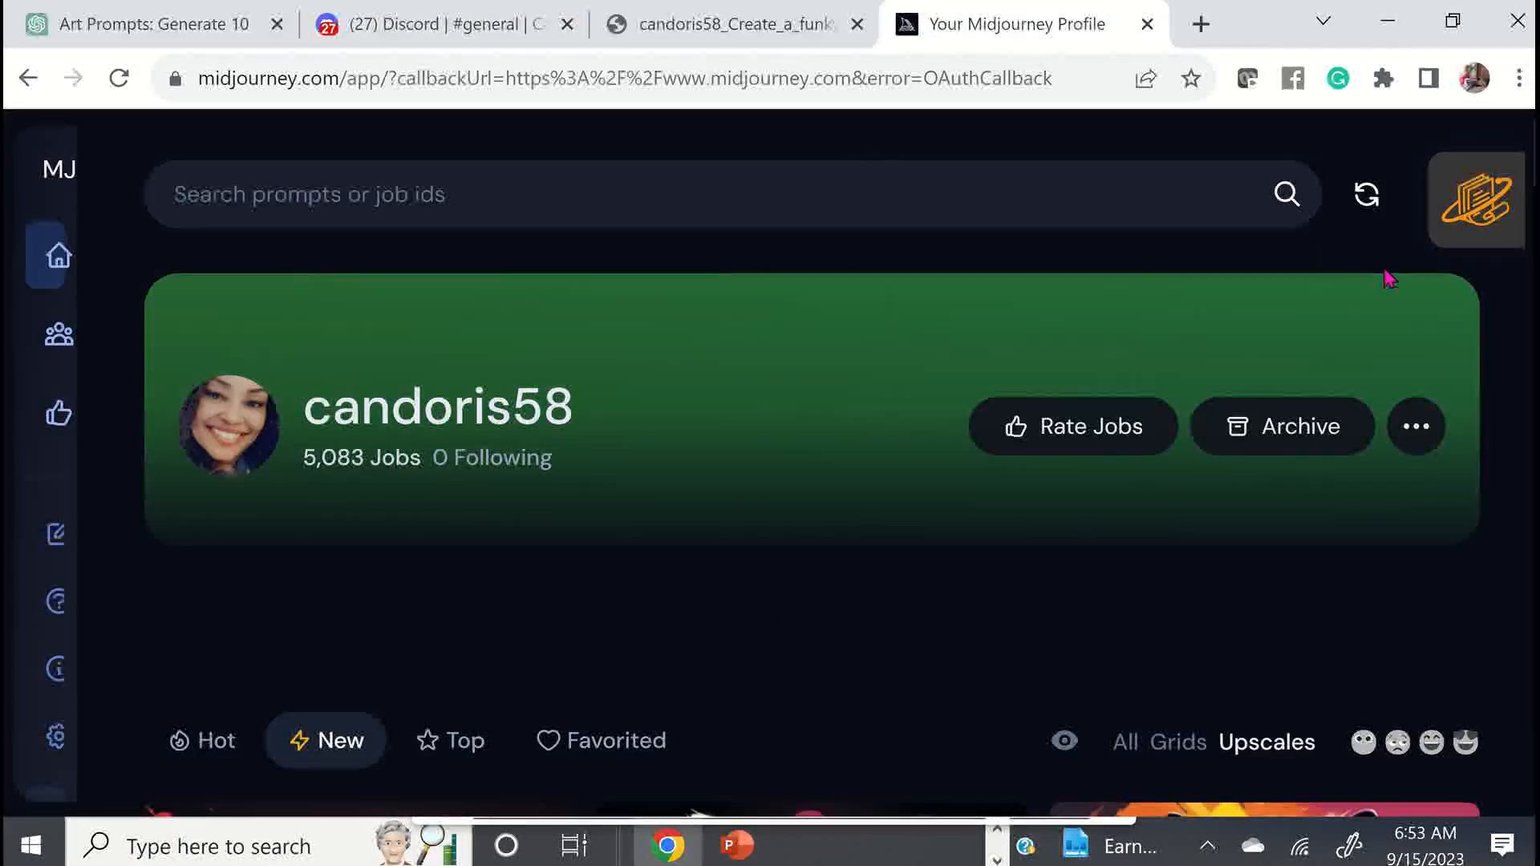
click(1369, 200)
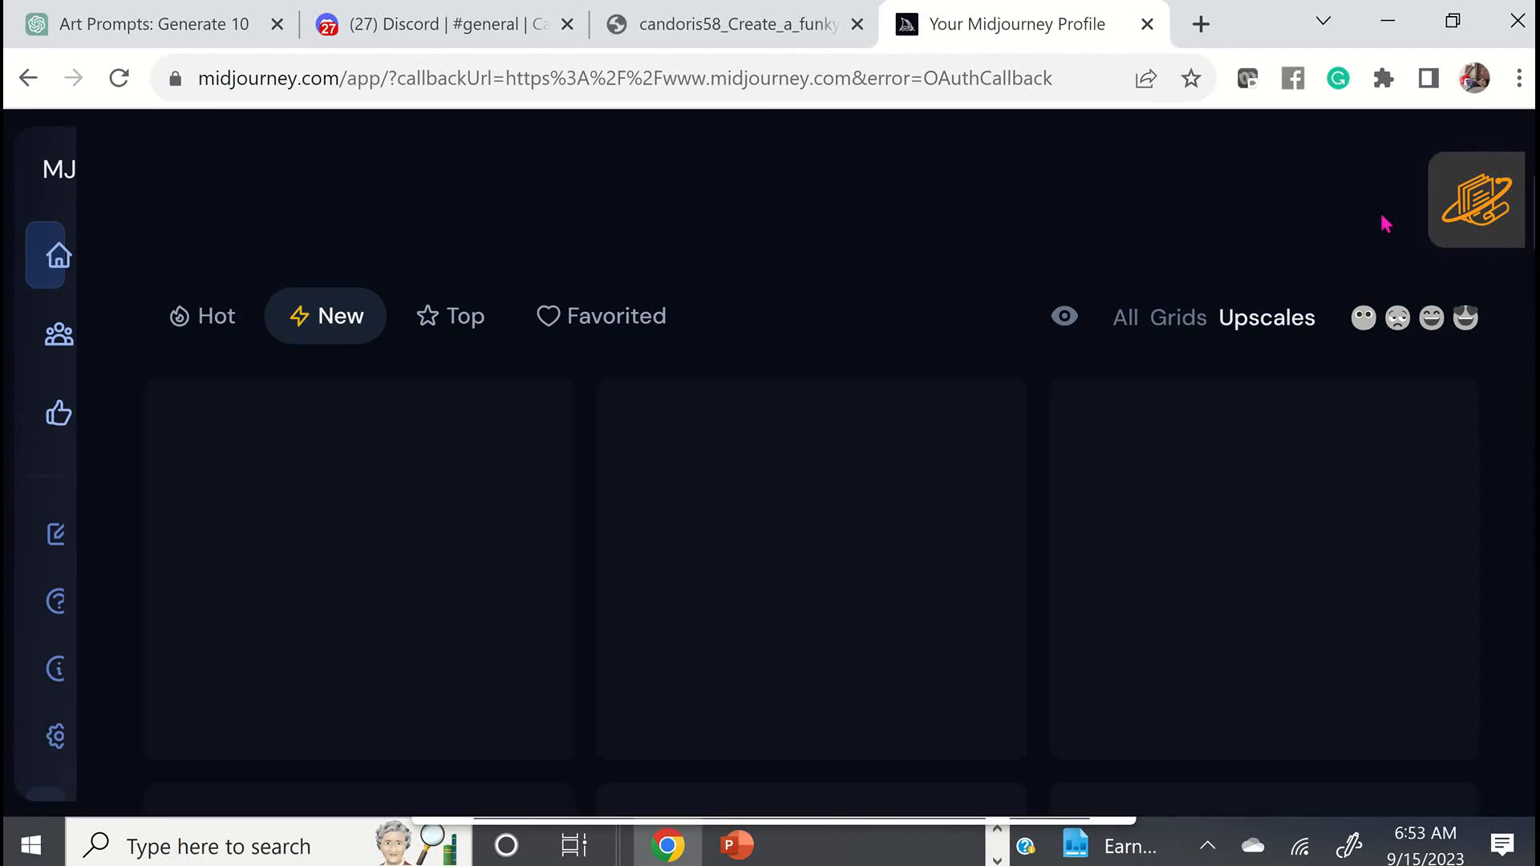
scroll(1426, 500, down, 5)
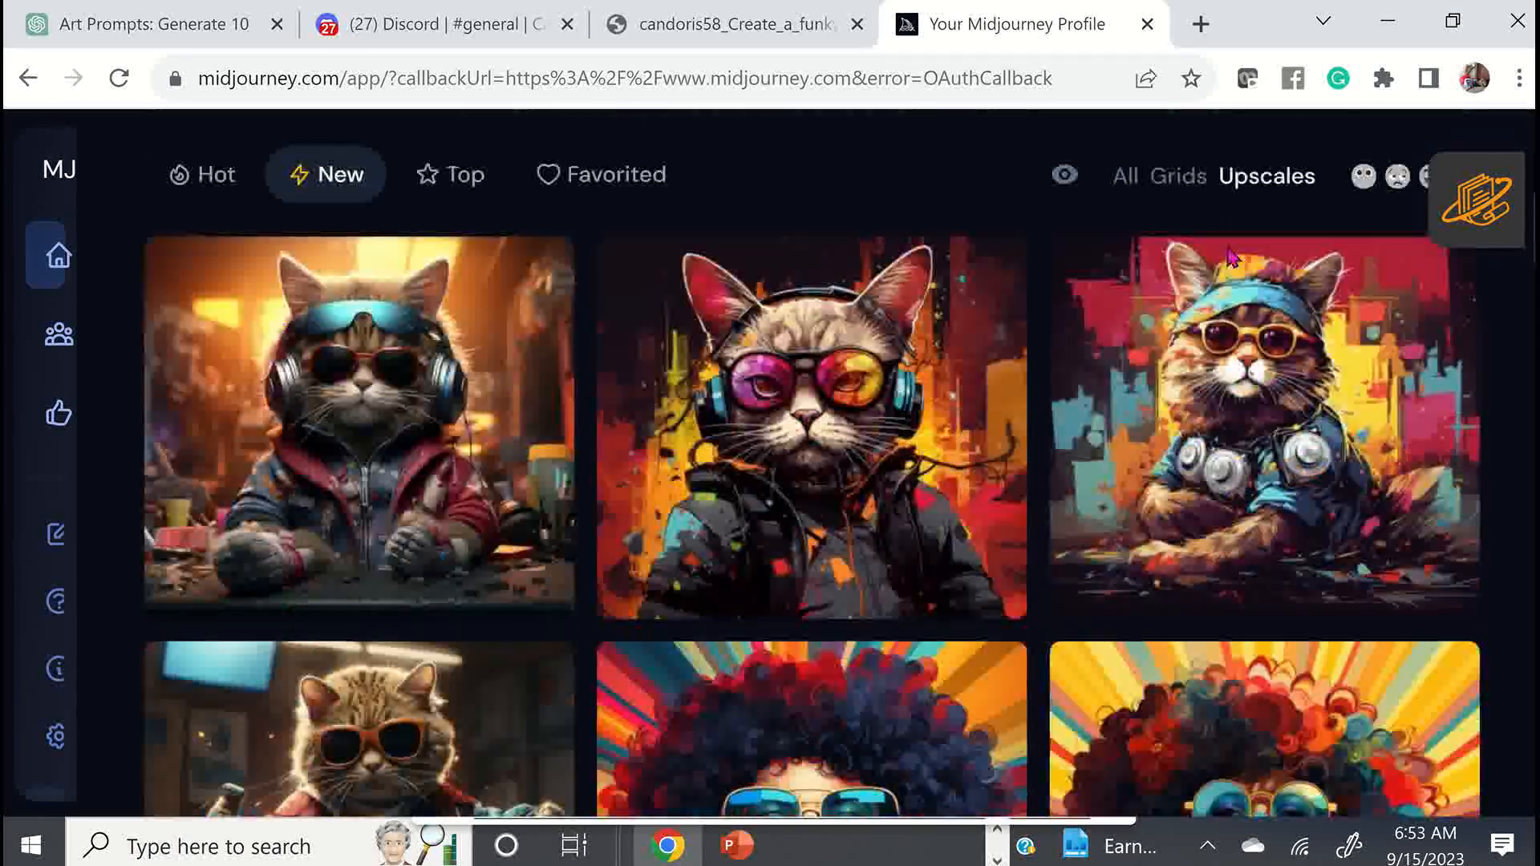
scroll(1363, 417, up, 5)
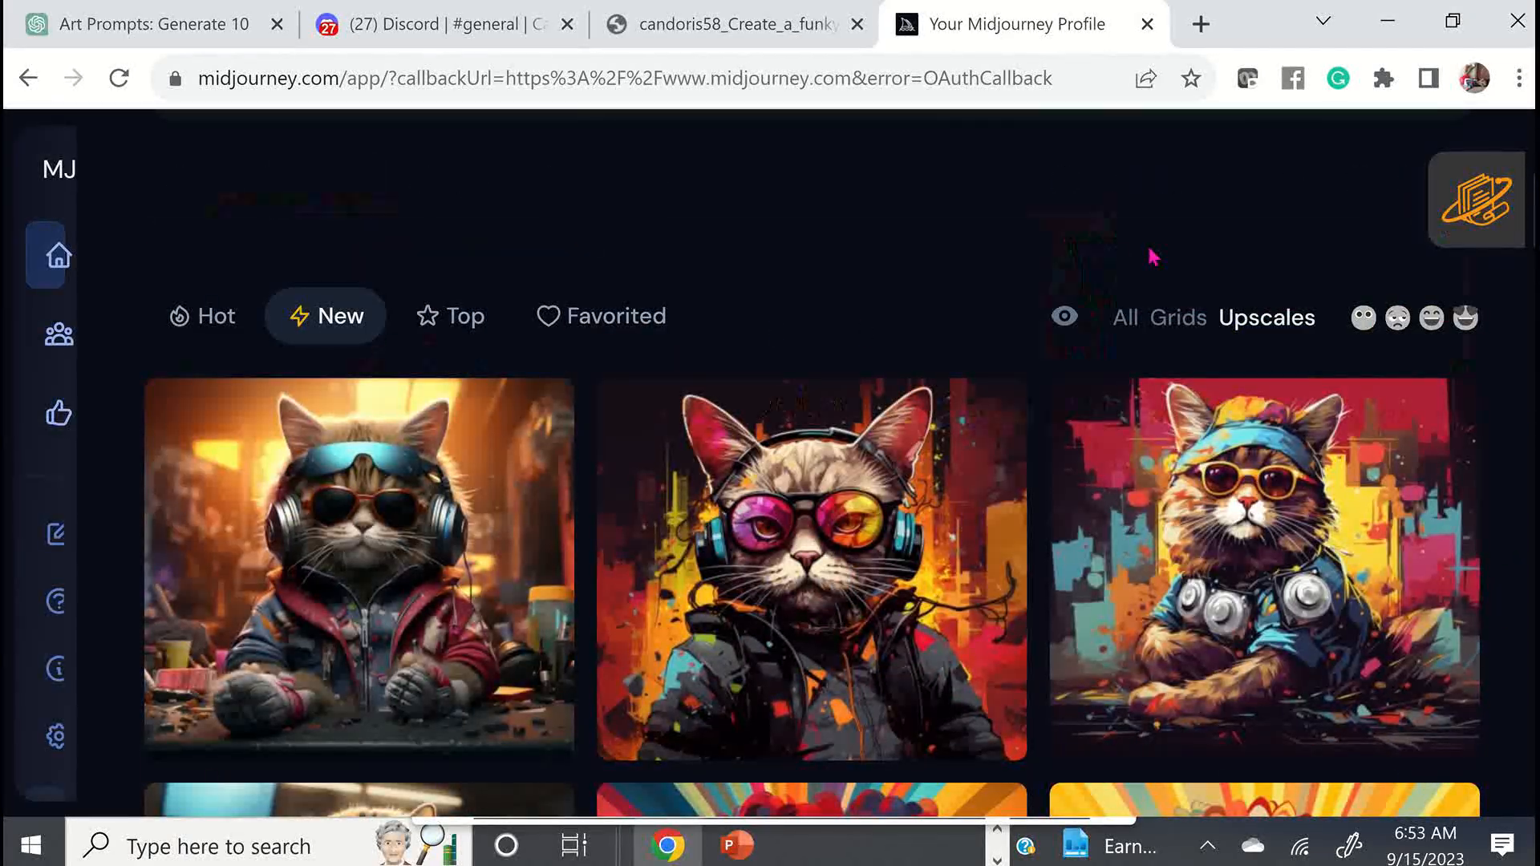
Browse the older upscaled images in the Midjourney profile gallery, examining the earlier portraits and hip-hop cats
scroll(1152, 257, down, 10)
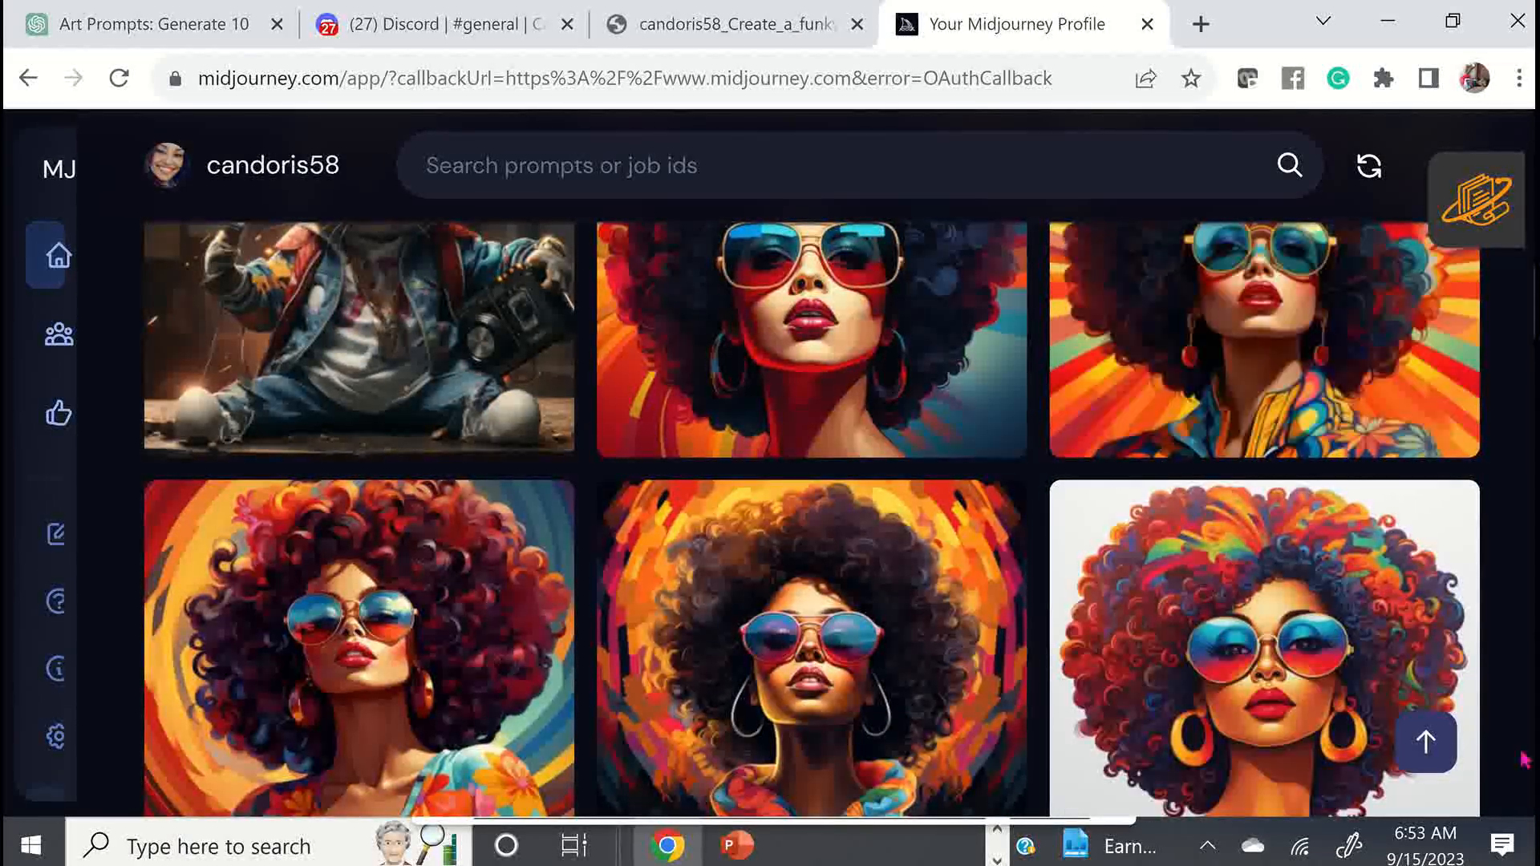
scroll(1492, 714, down, 5)
scroll(1490, 711, down, 10)
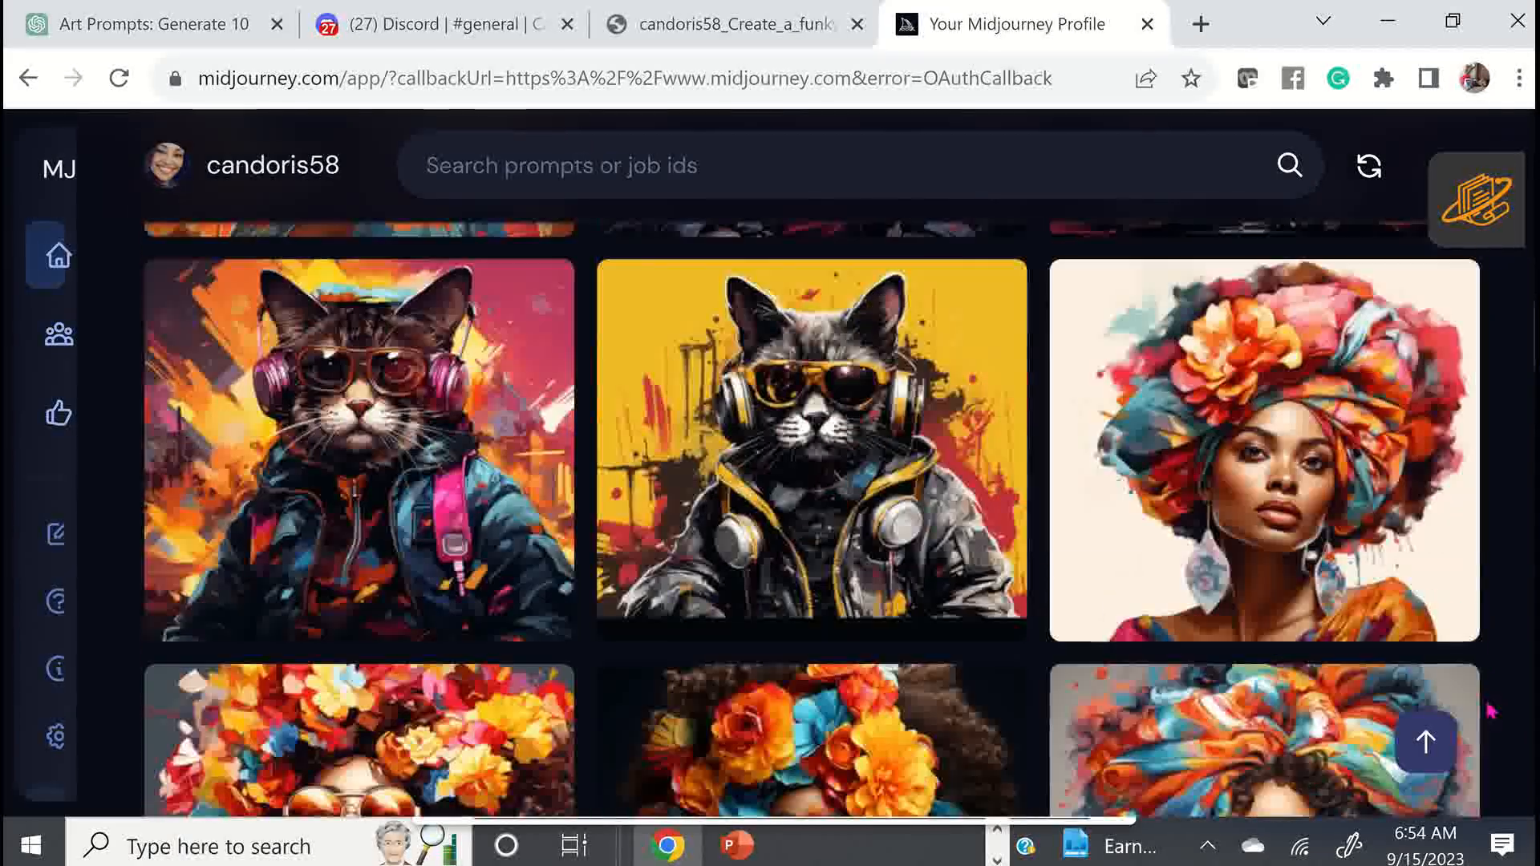
scroll(1489, 710, down, 9)
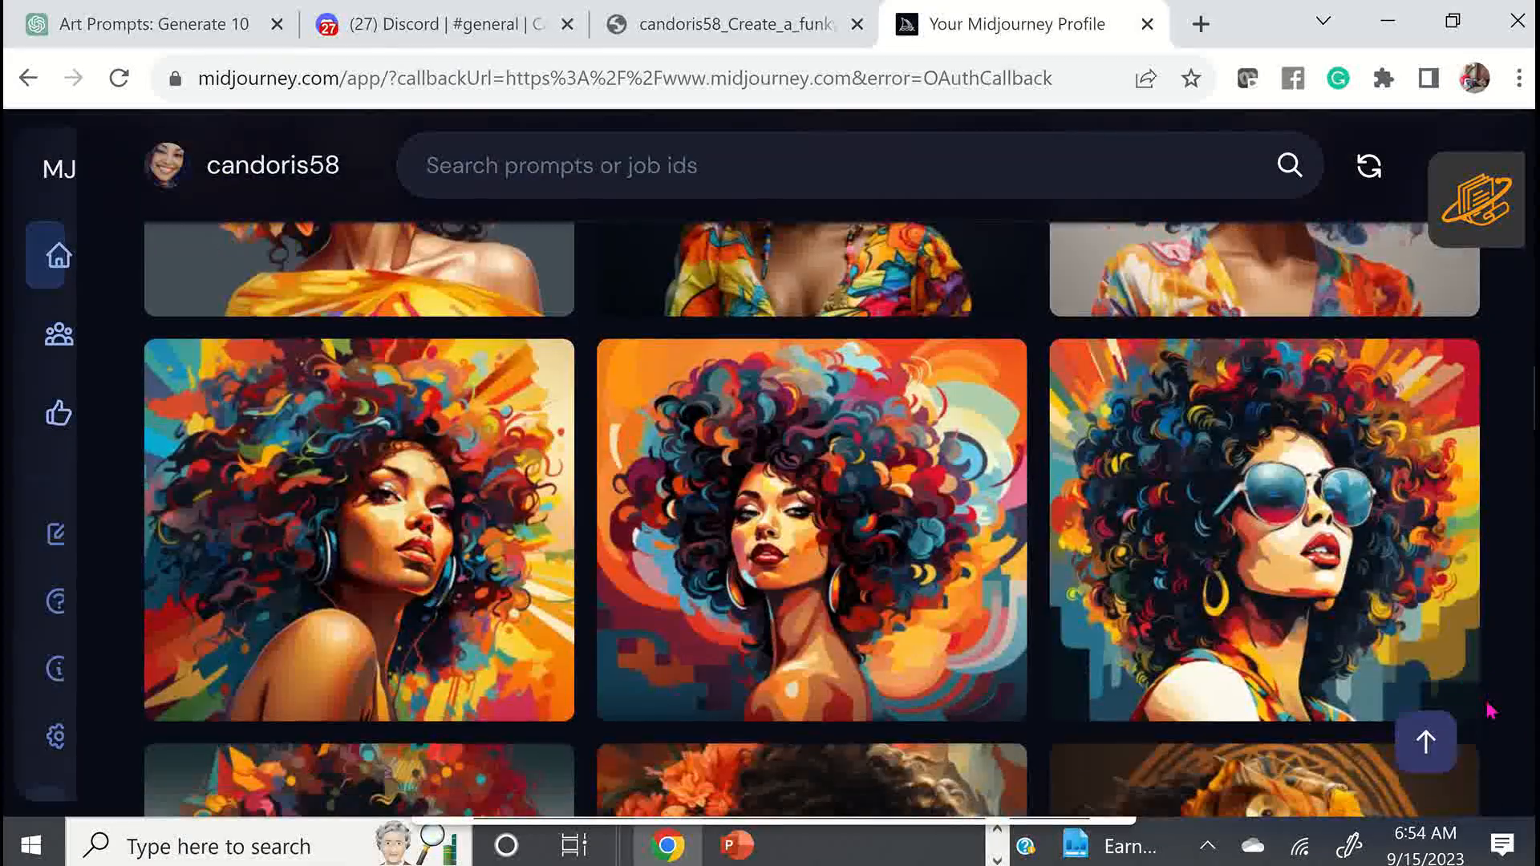
scroll(1490, 711, down, 10)
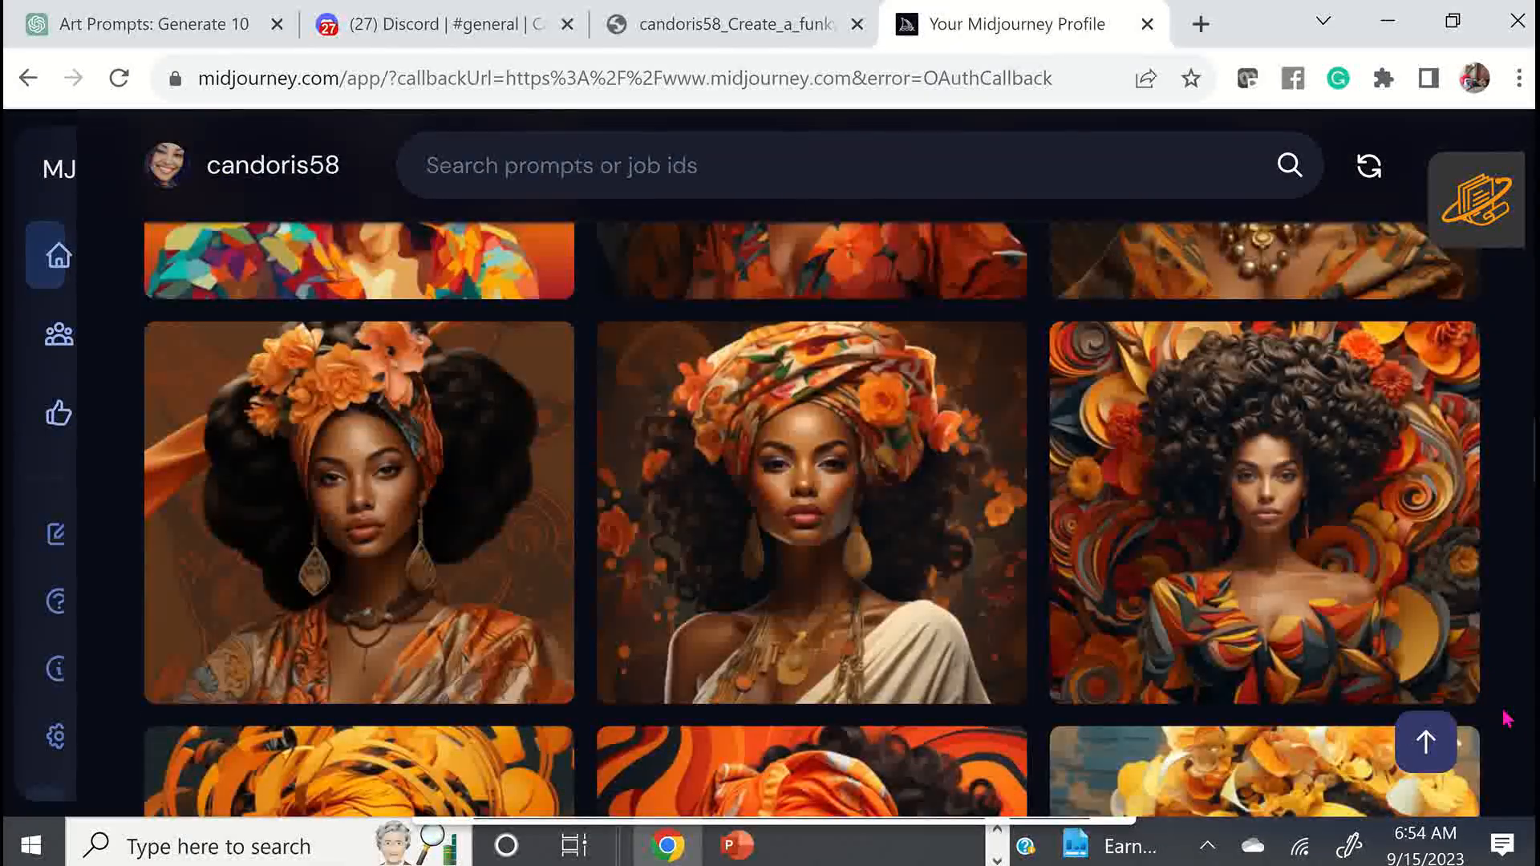
scroll(1508, 720, down, 9)
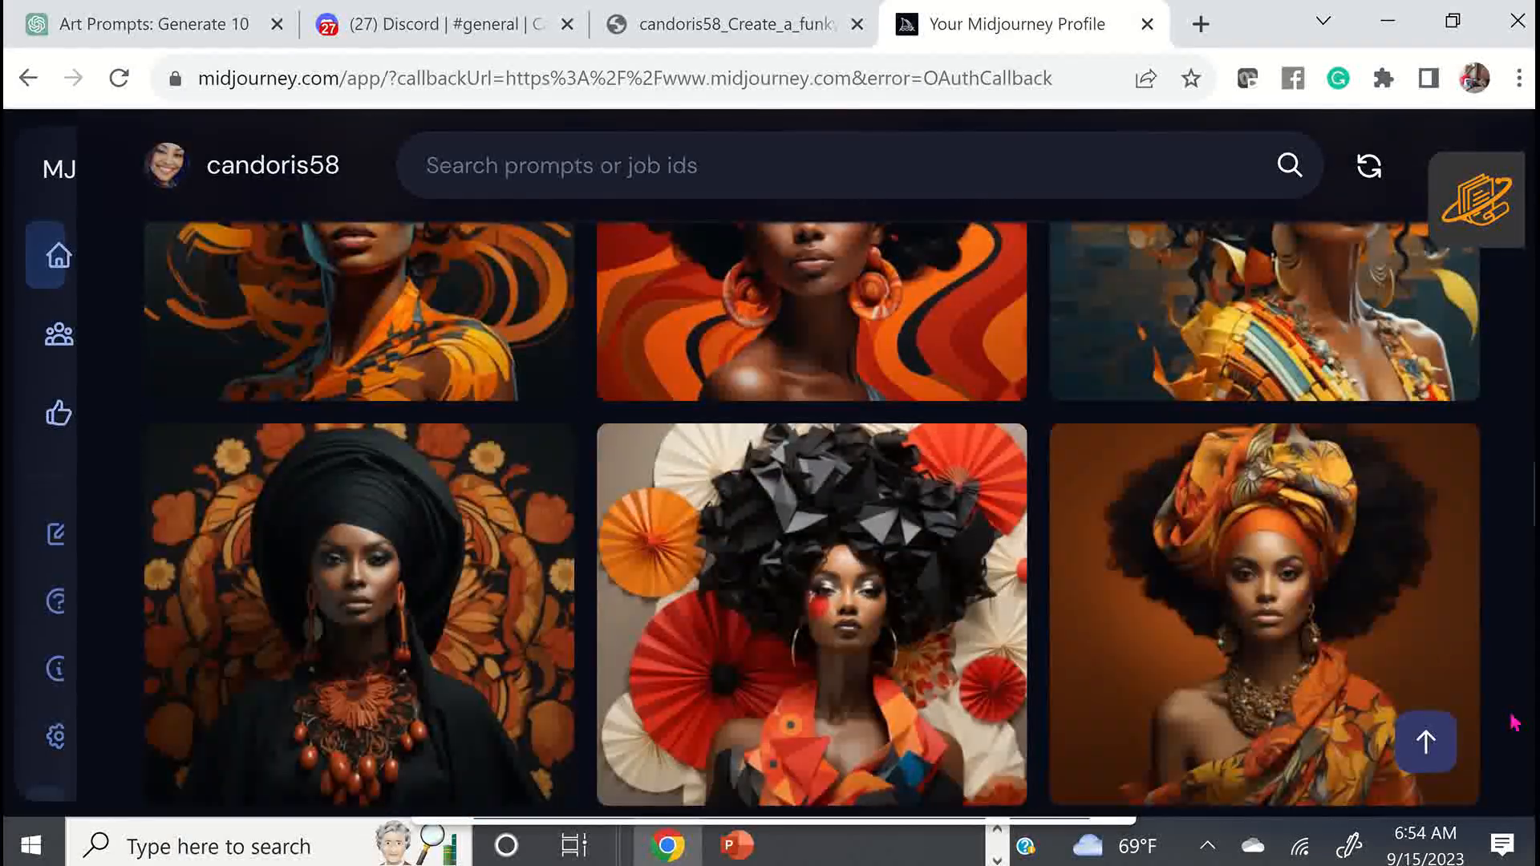
scroll(1514, 723, down, 10)
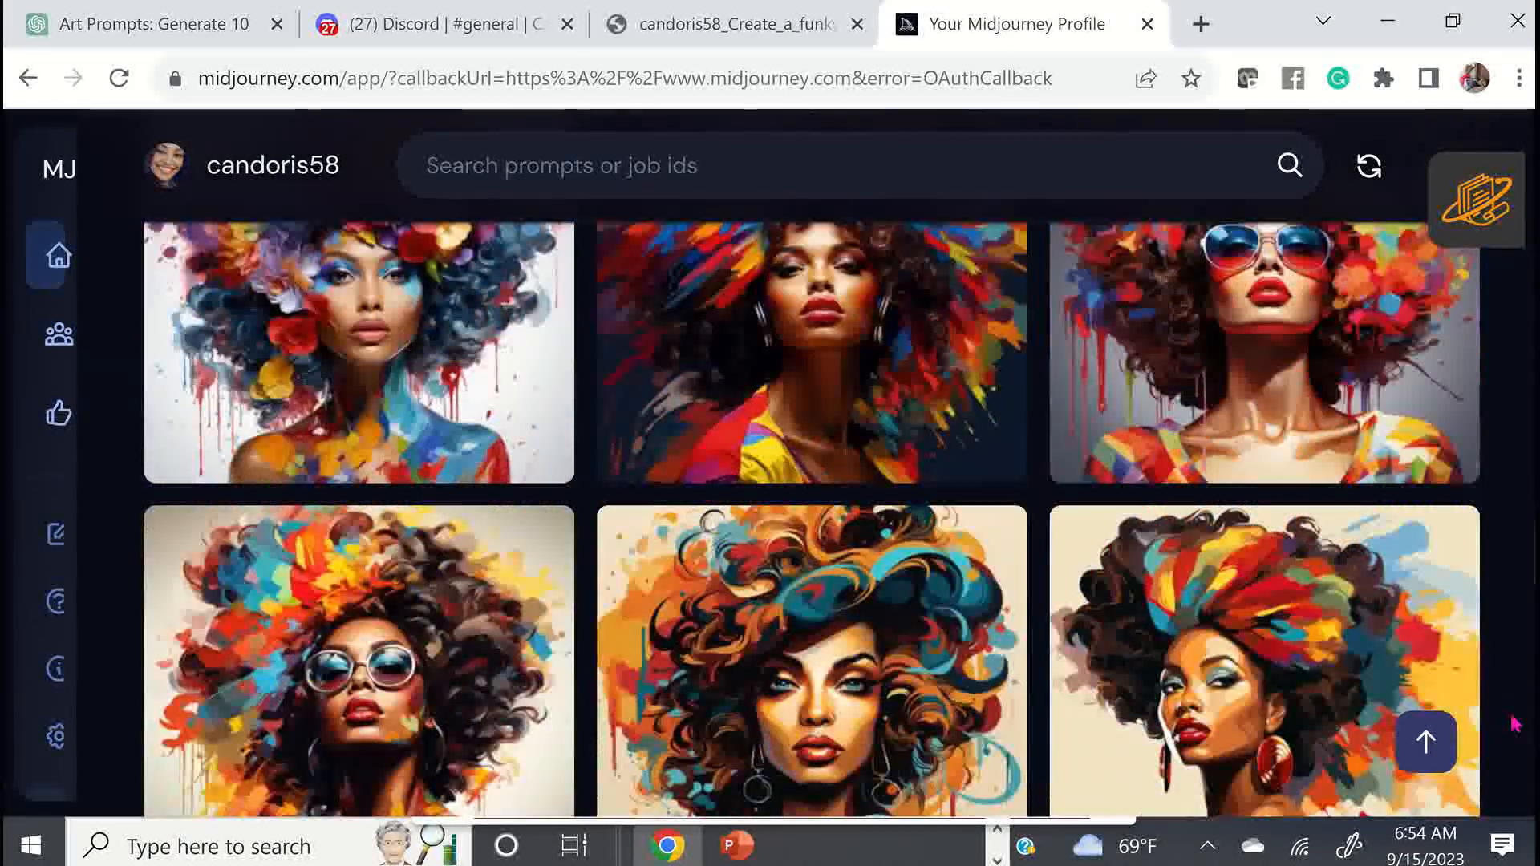
scroll(1513, 723, down, 7)
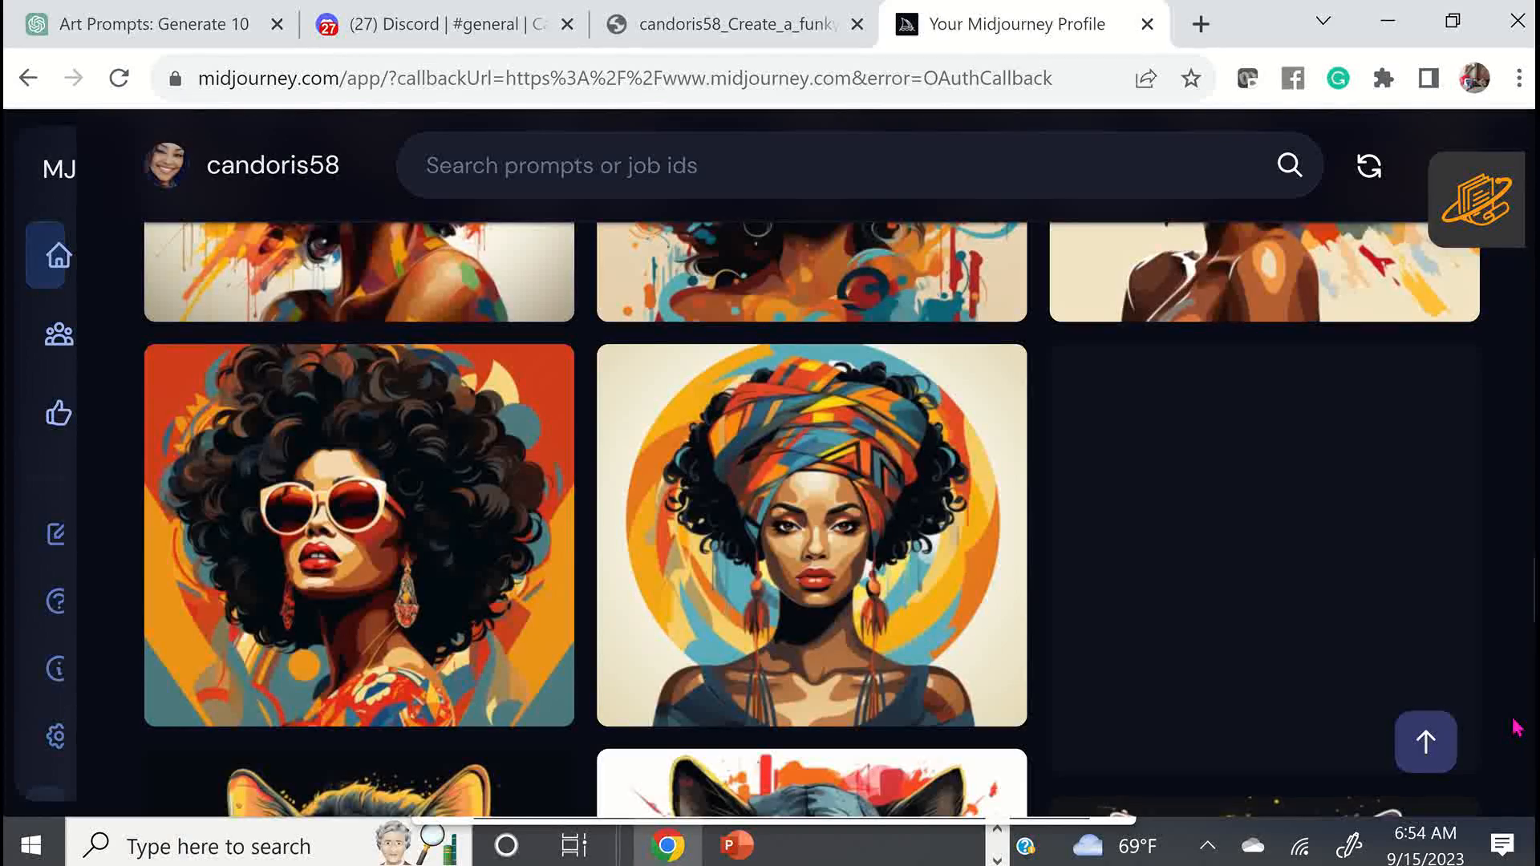
scroll(1515, 726, down, 10)
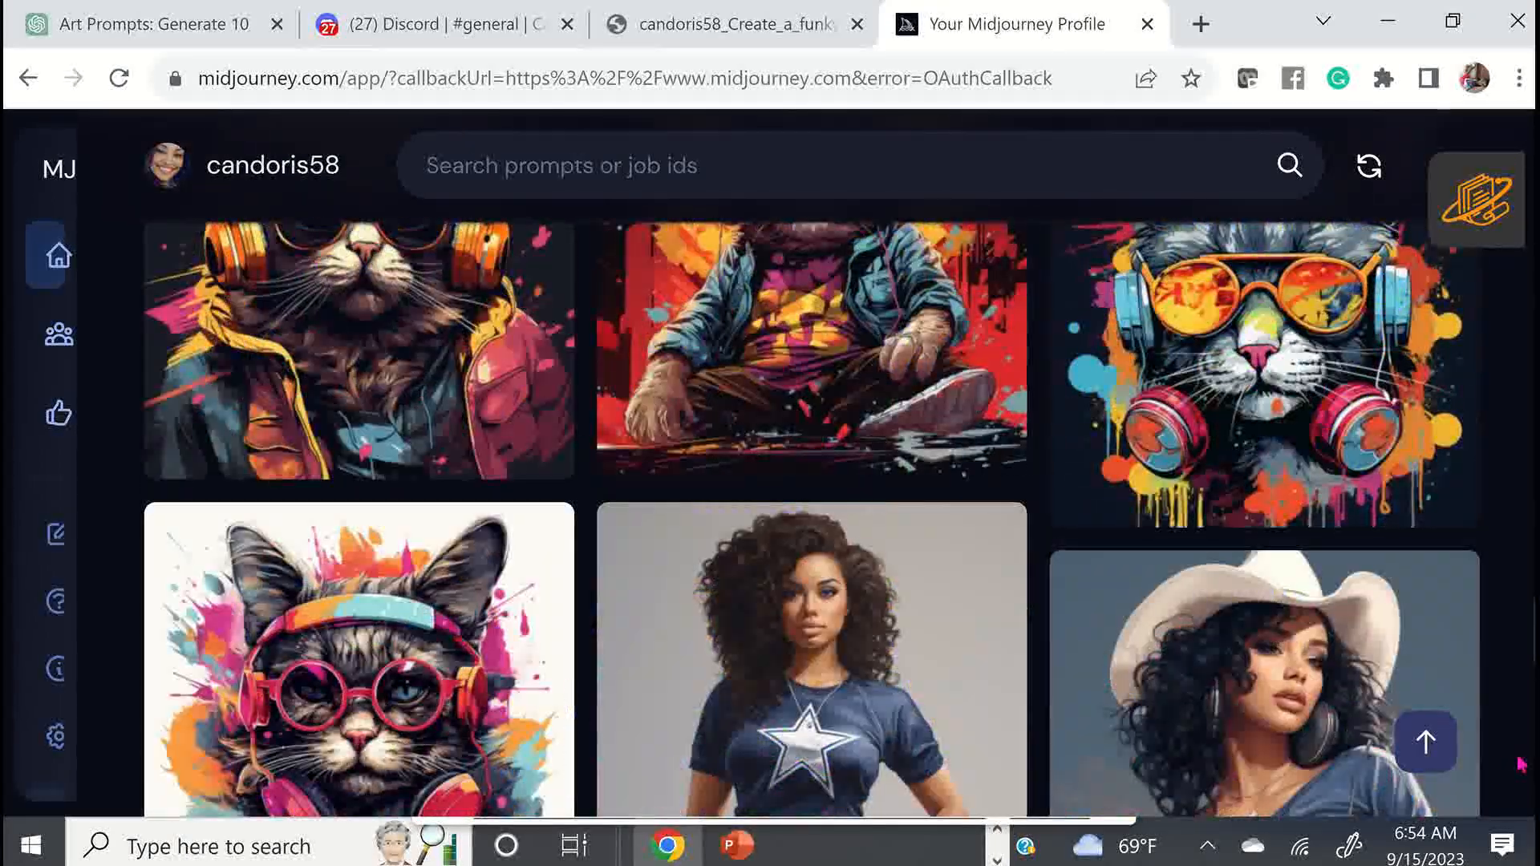
scroll(1522, 764, down, 10)
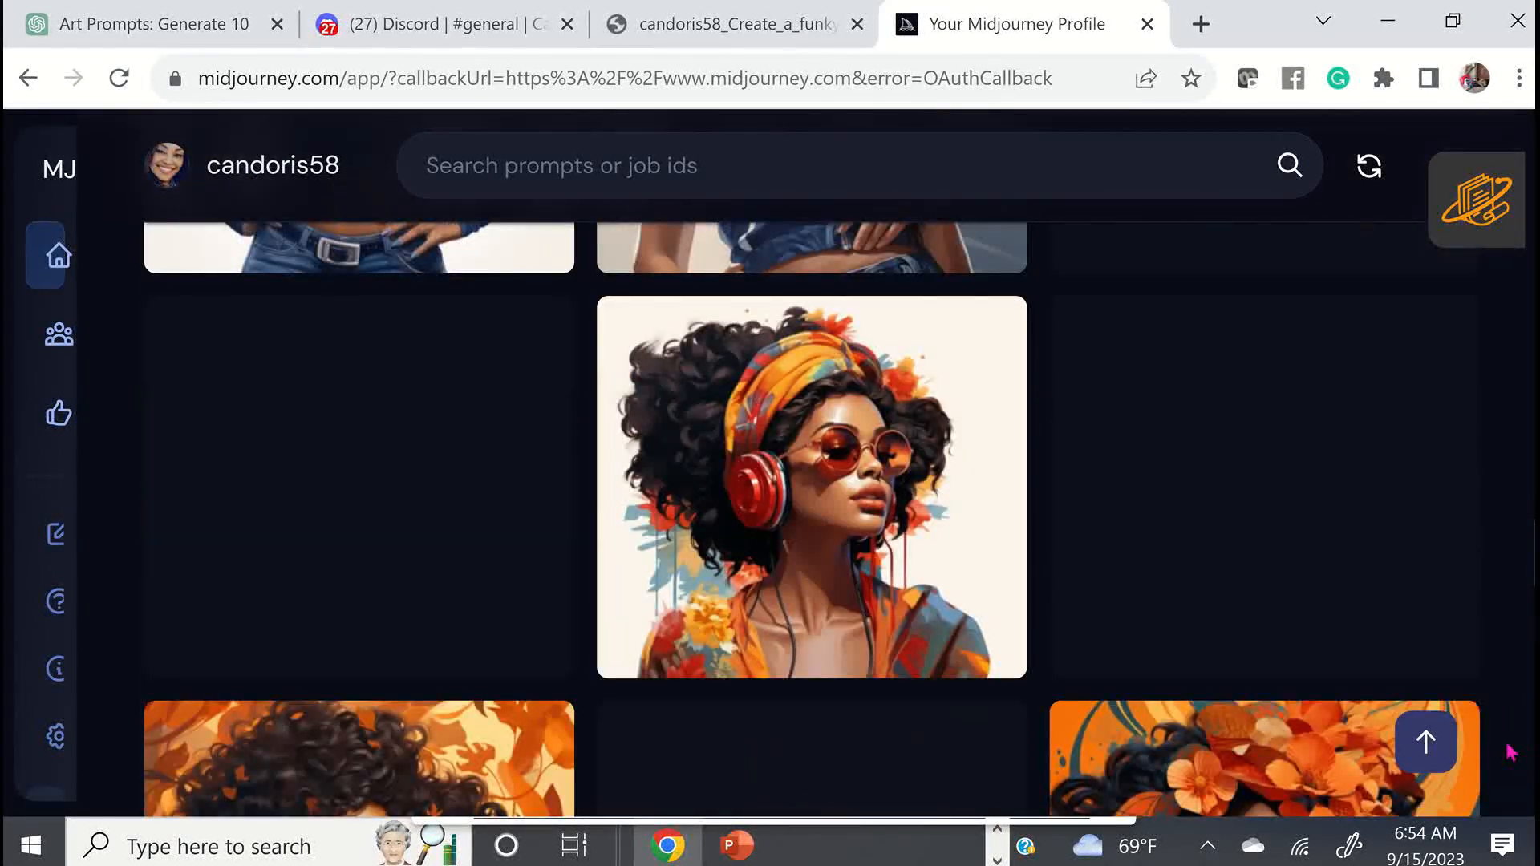
Open the gallery upscale of the Afro-Caribbean woman surrounded by orange autumn leaves and review its full prompt
scroll(1510, 753, down, 7)
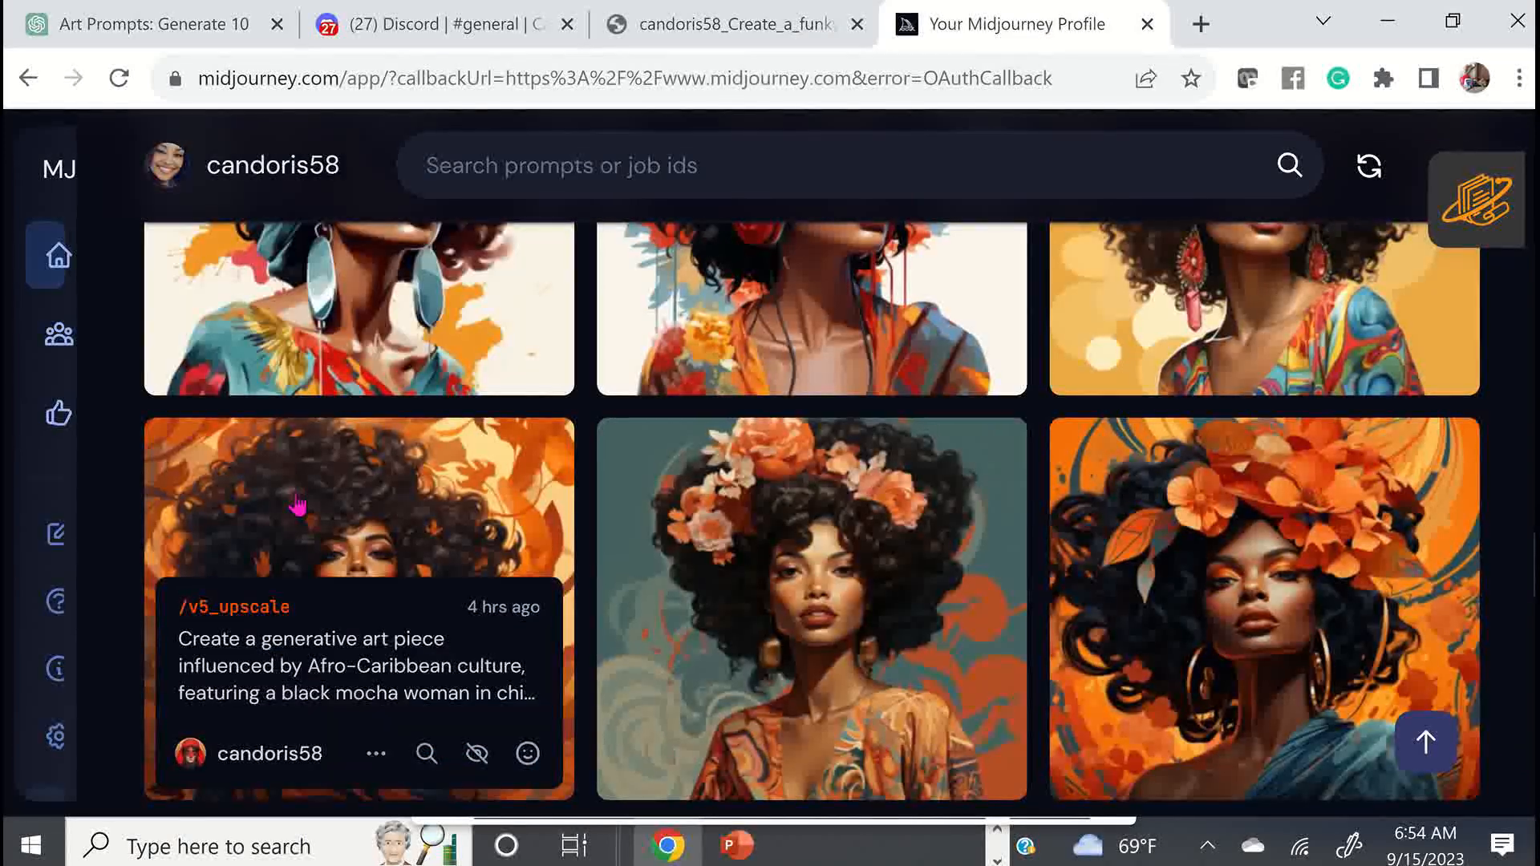
click(297, 504)
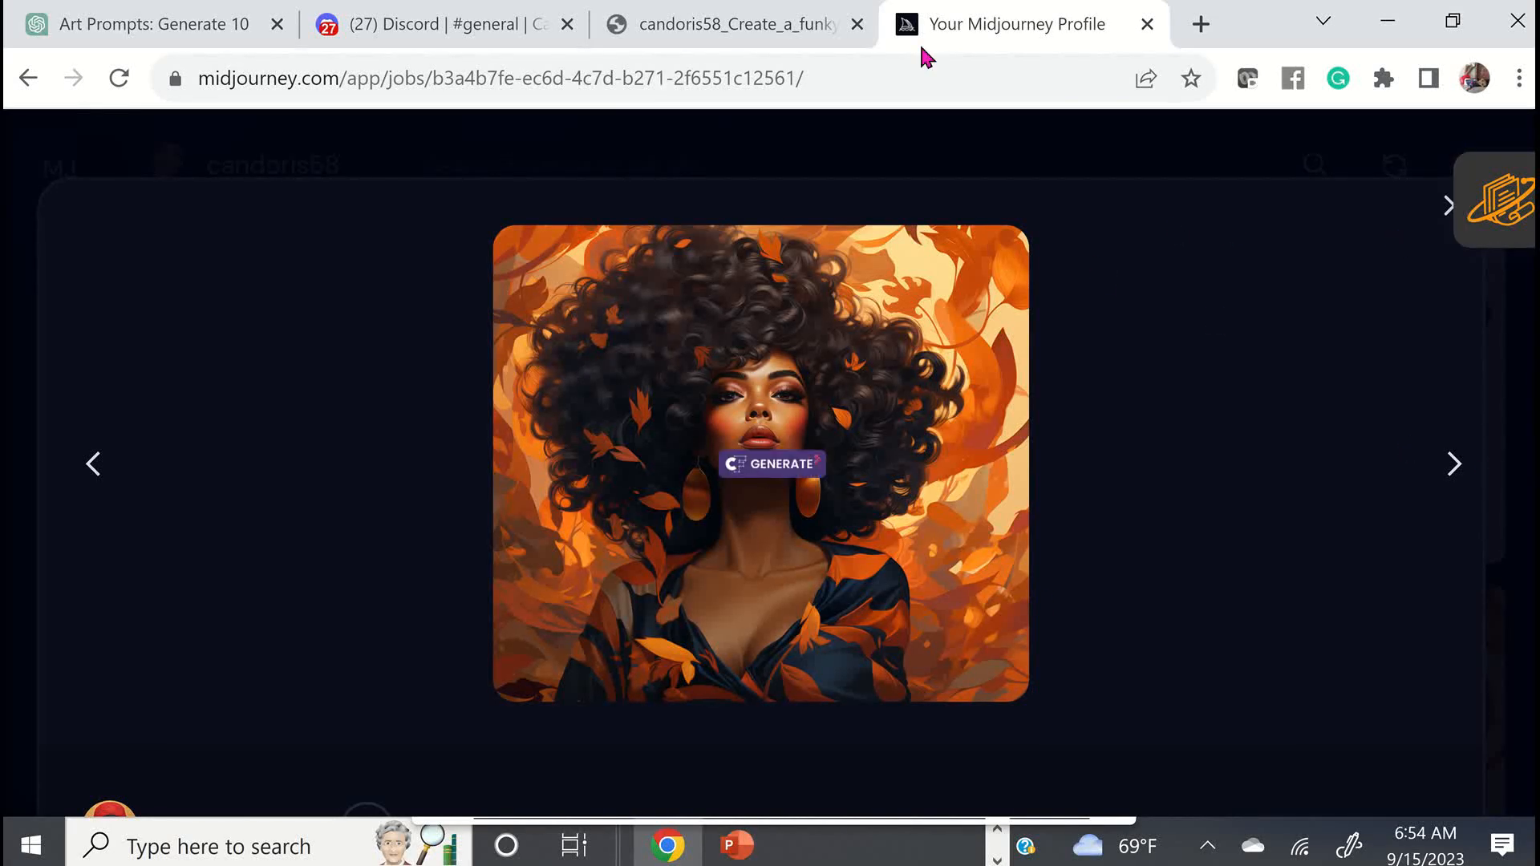
click(1454, 473)
scroll(906, 509, down, 5)
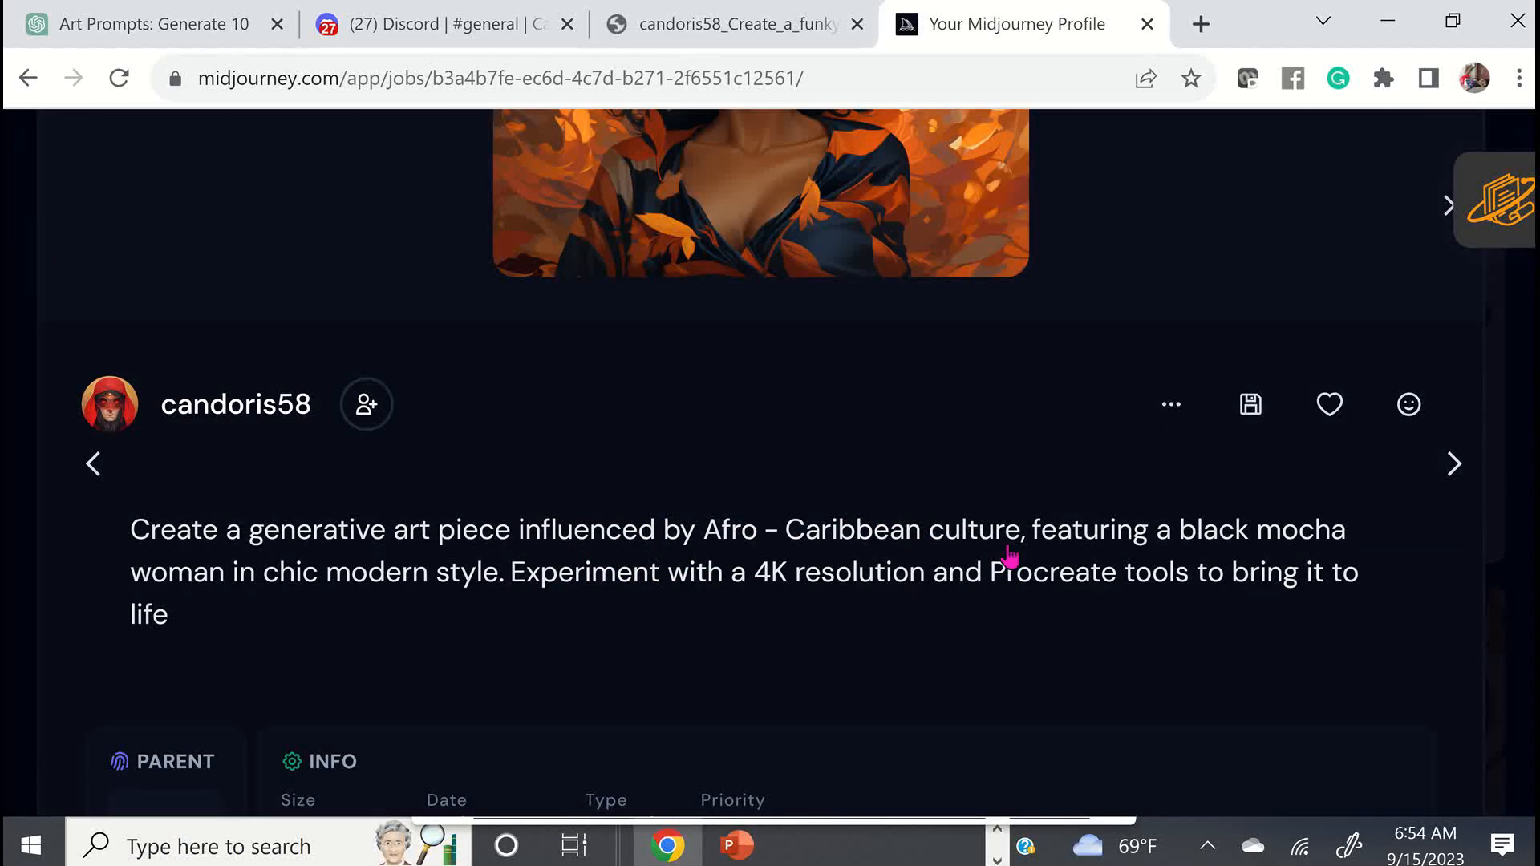
Open the autumn-leaves portrait's original message in Discord from the image's options
click(1171, 405)
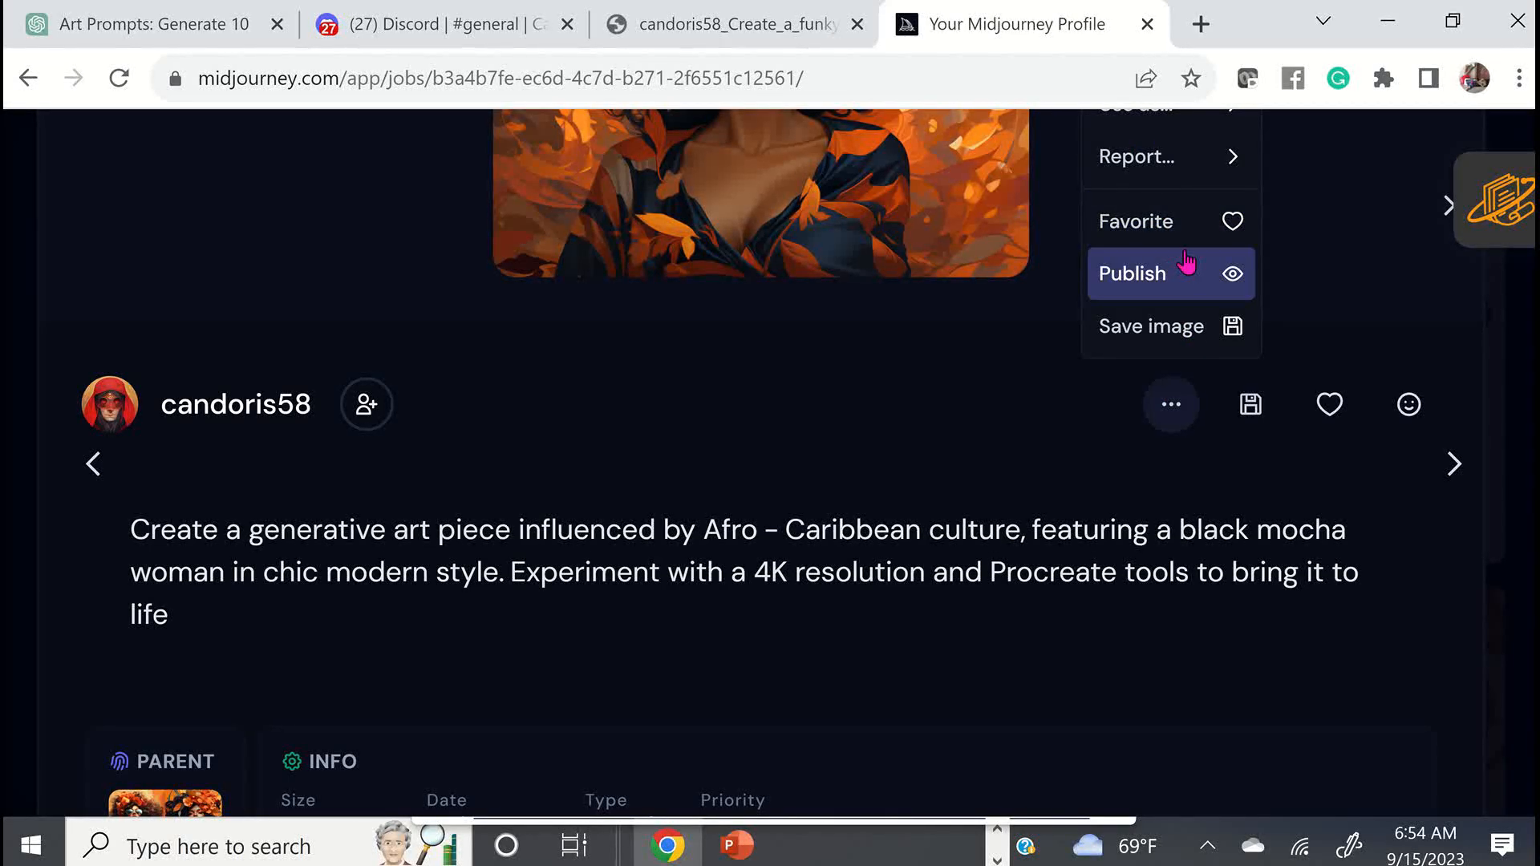
scroll(1179, 466, up, 4)
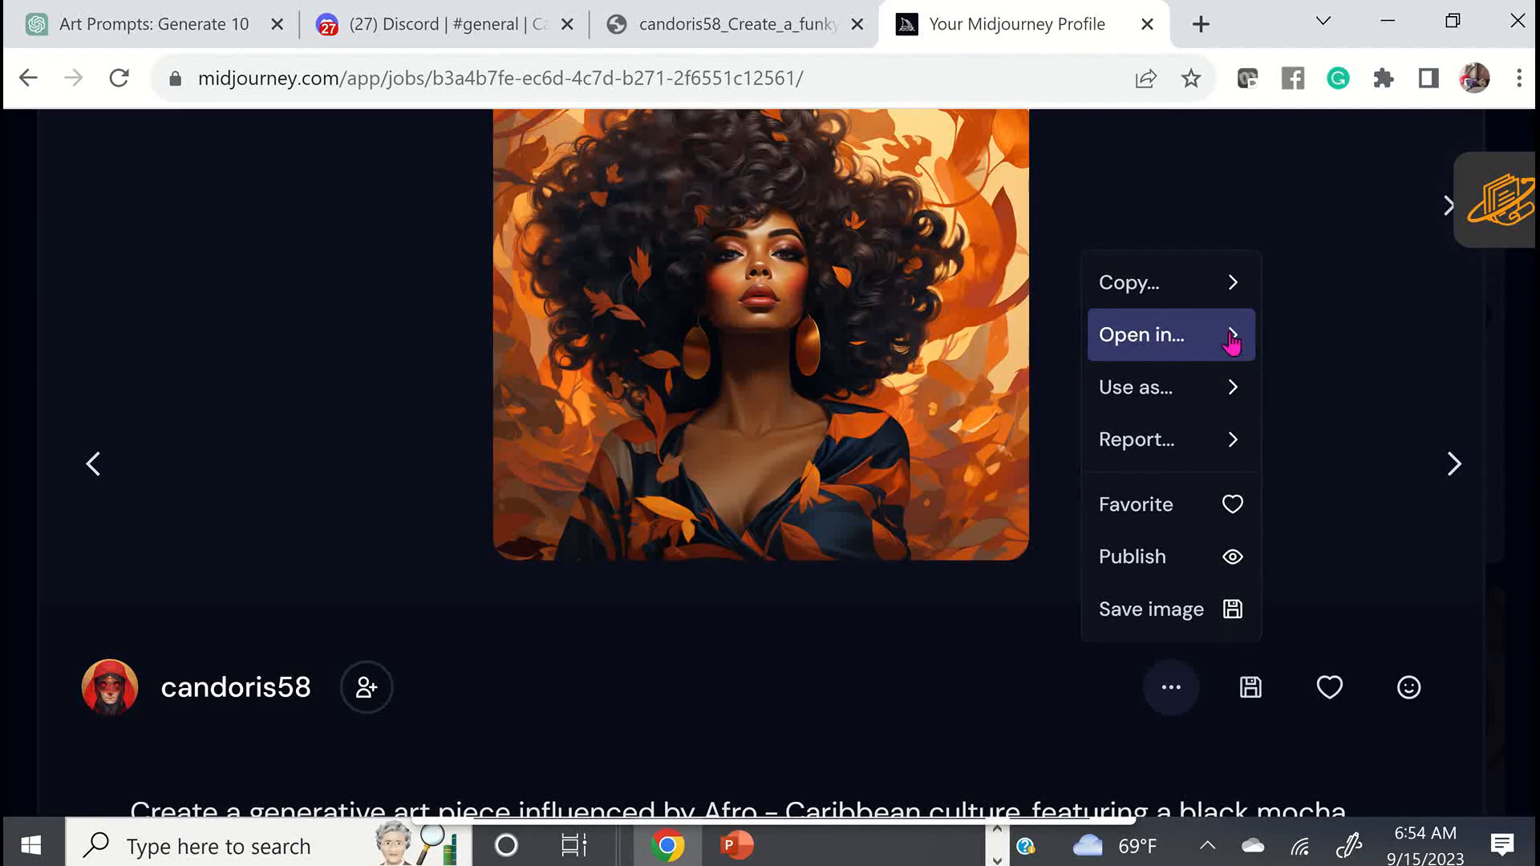
mouse_move(1238, 350)
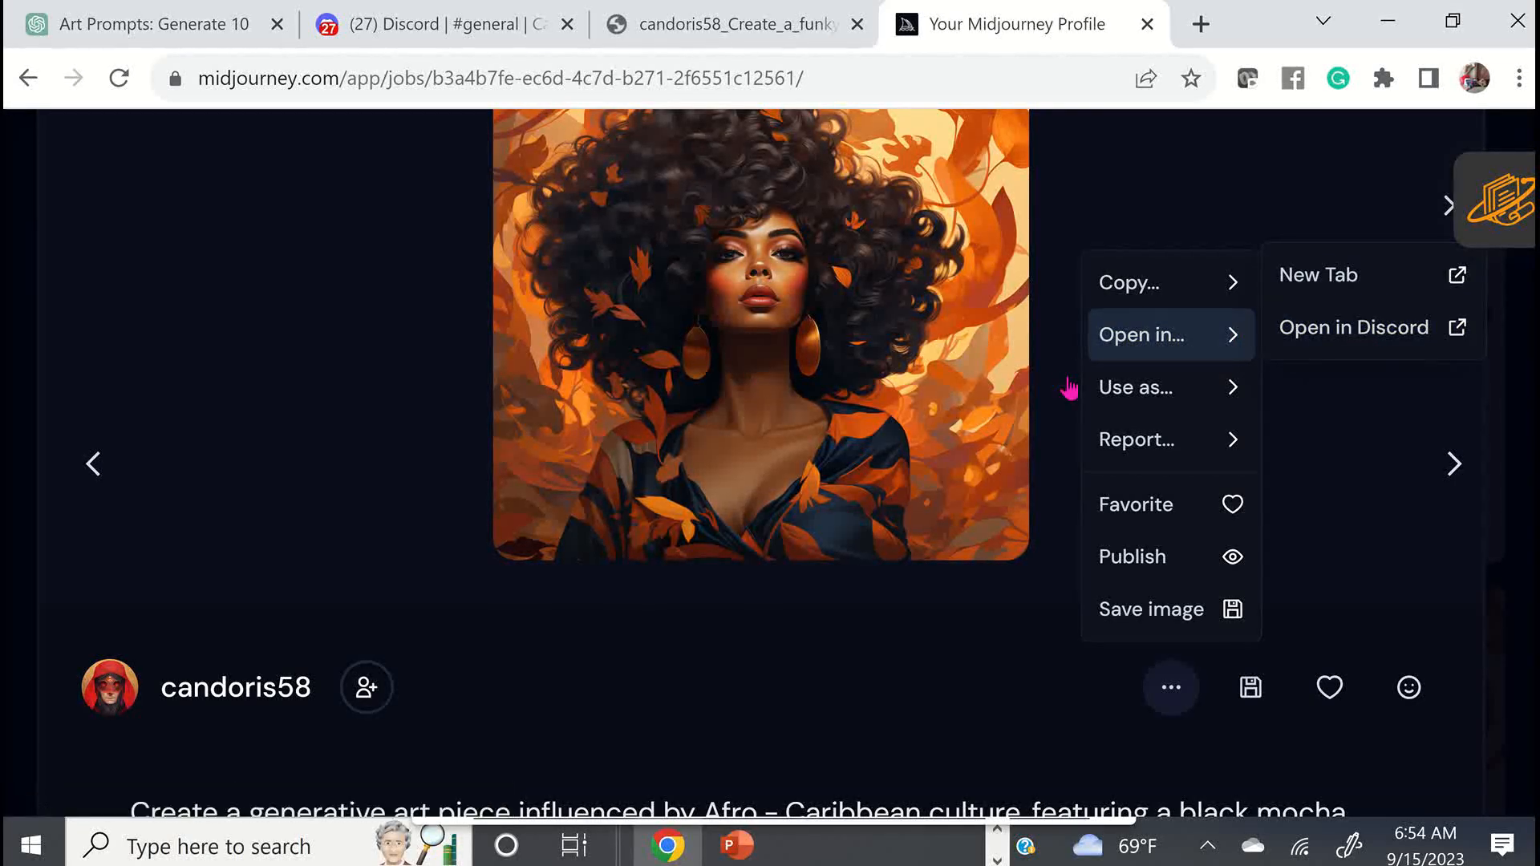
click(1396, 329)
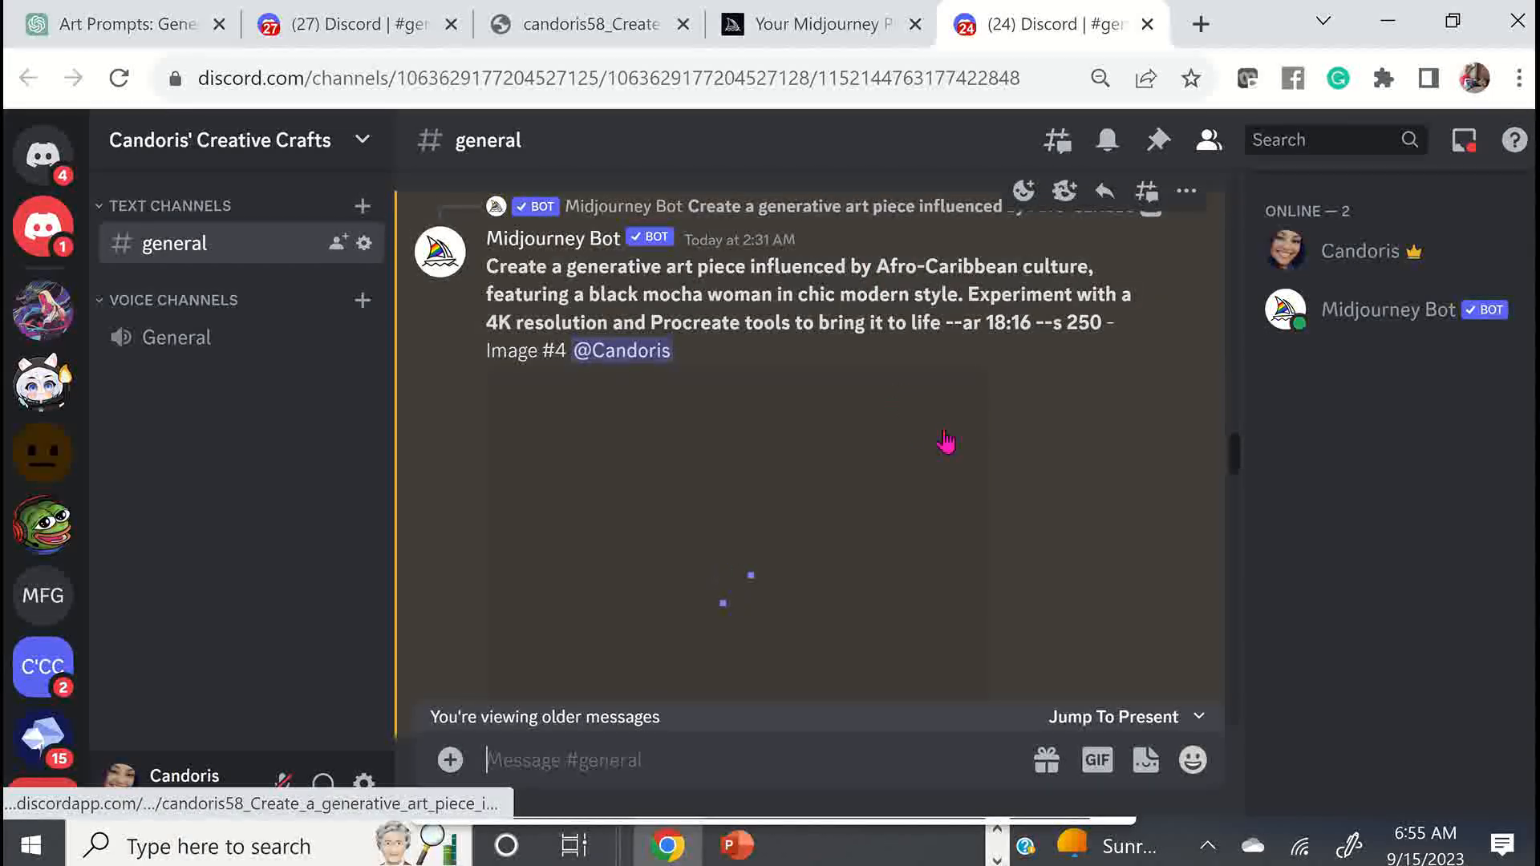
Find the autumn-leaves portrait among the Midjourney Bot messages in #general, enlarge it, and open the full-size image in the browser
scroll(945, 441, down, 4)
scroll(946, 441, up, 2)
scroll(946, 441, down, 3)
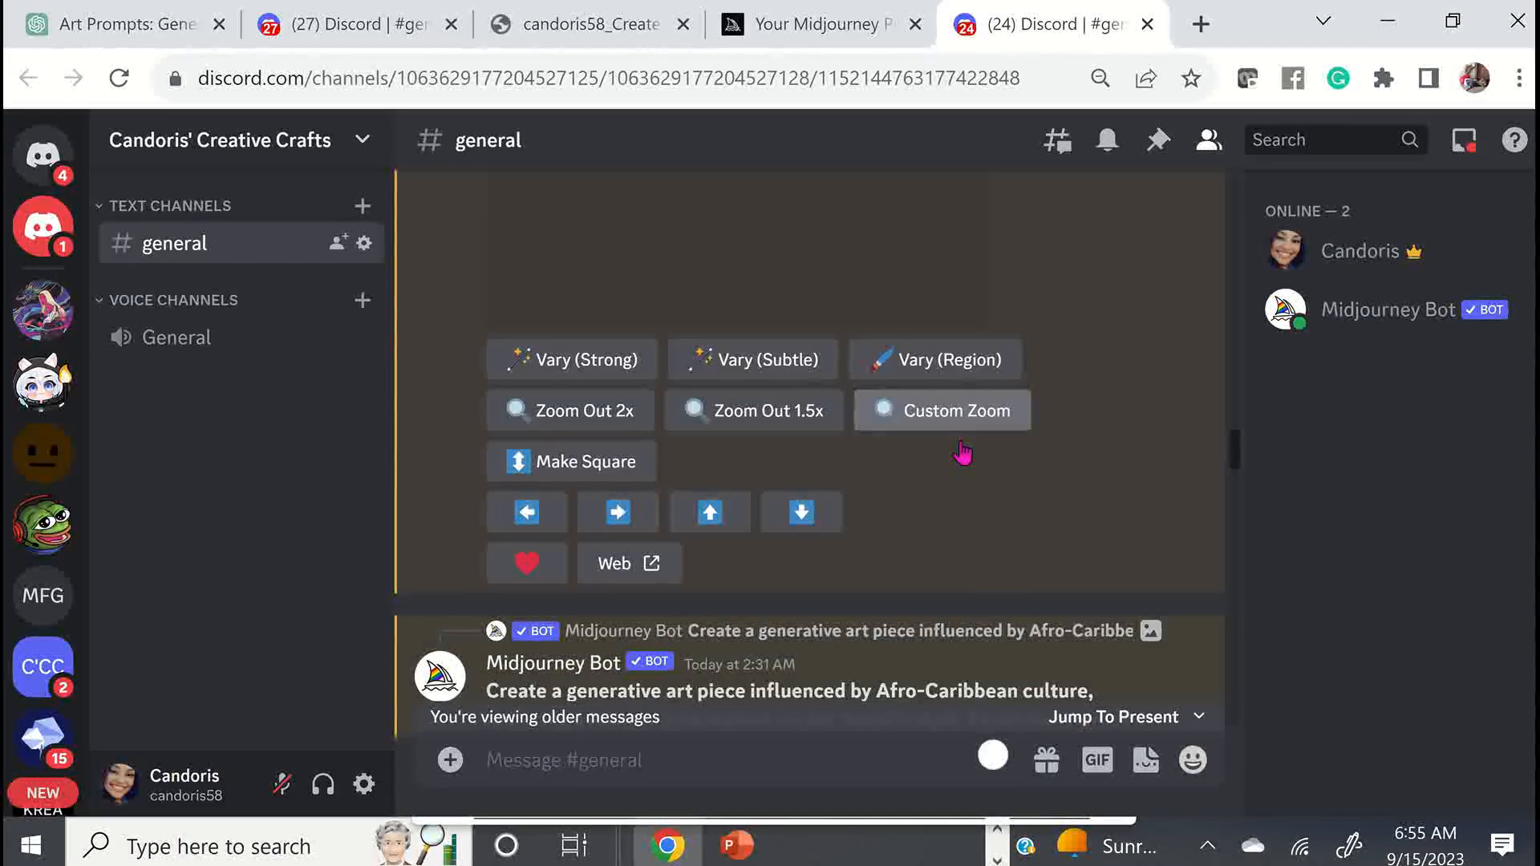
scroll(954, 539, down, 5)
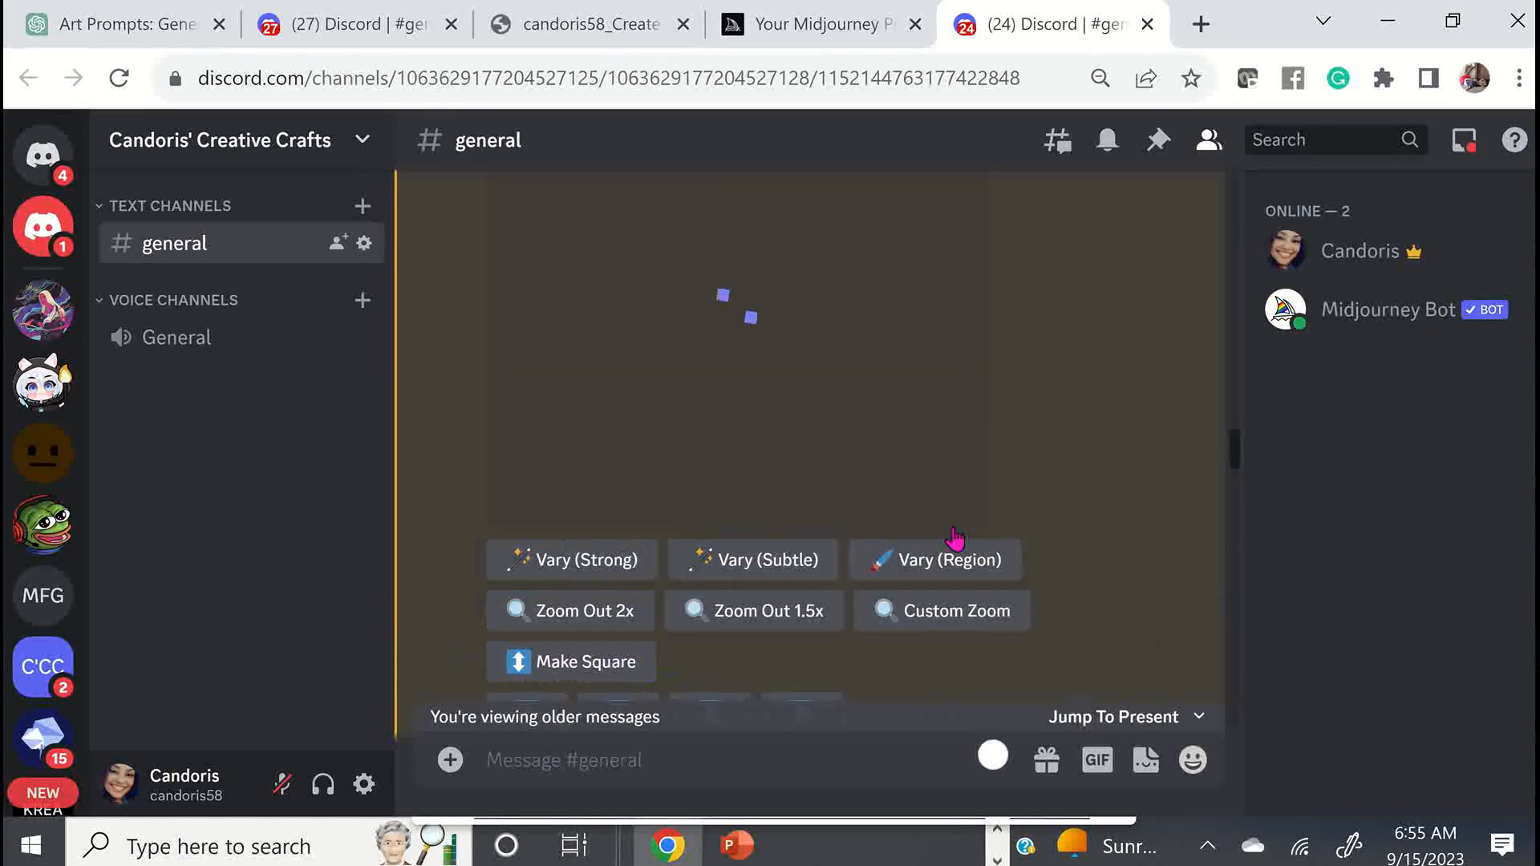
scroll(943, 527, up, 3)
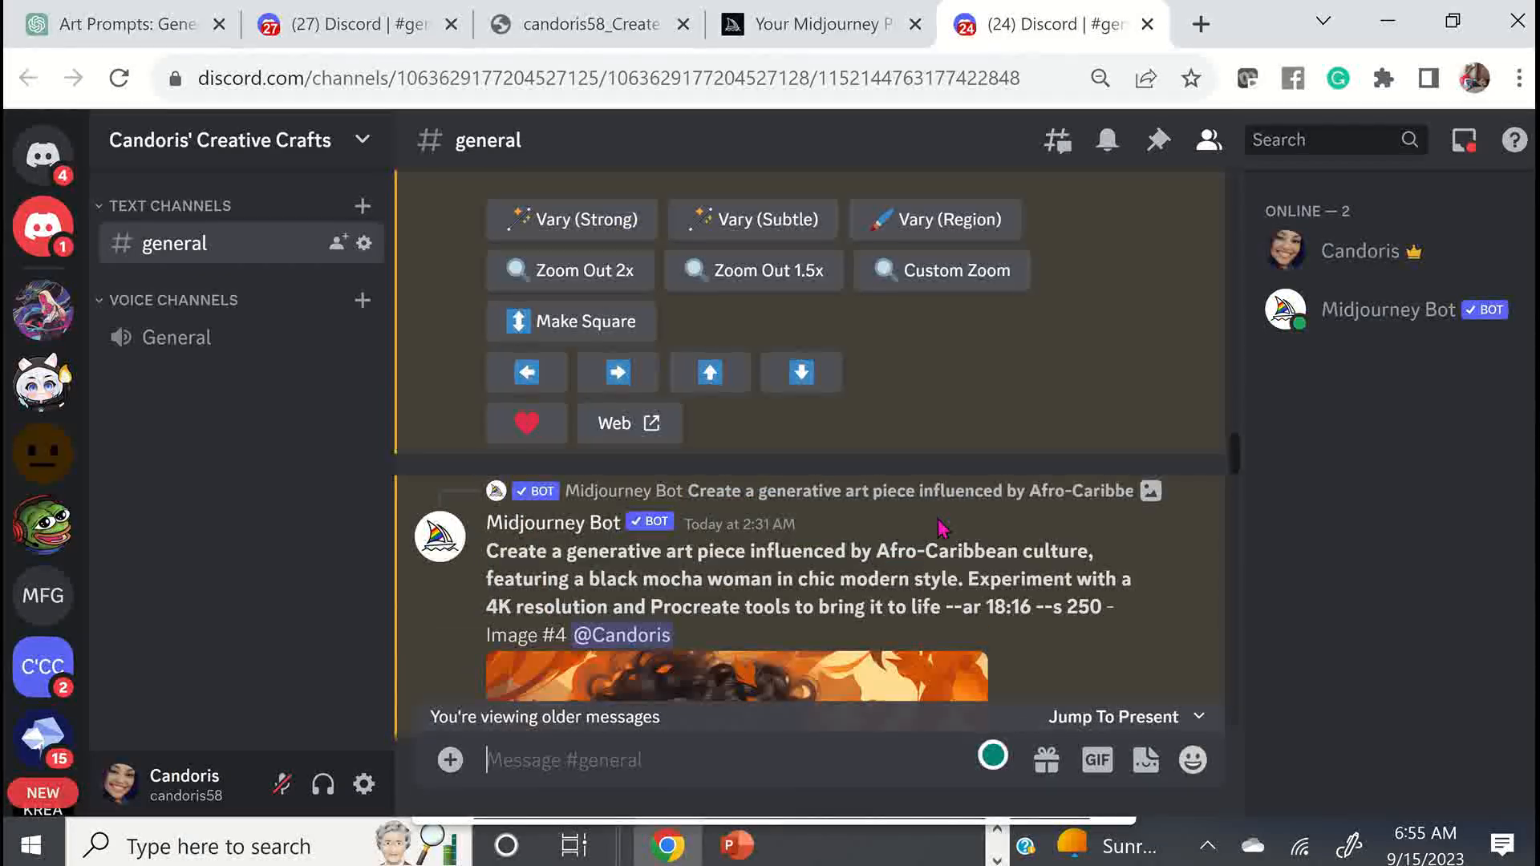
scroll(923, 561, down, 6)
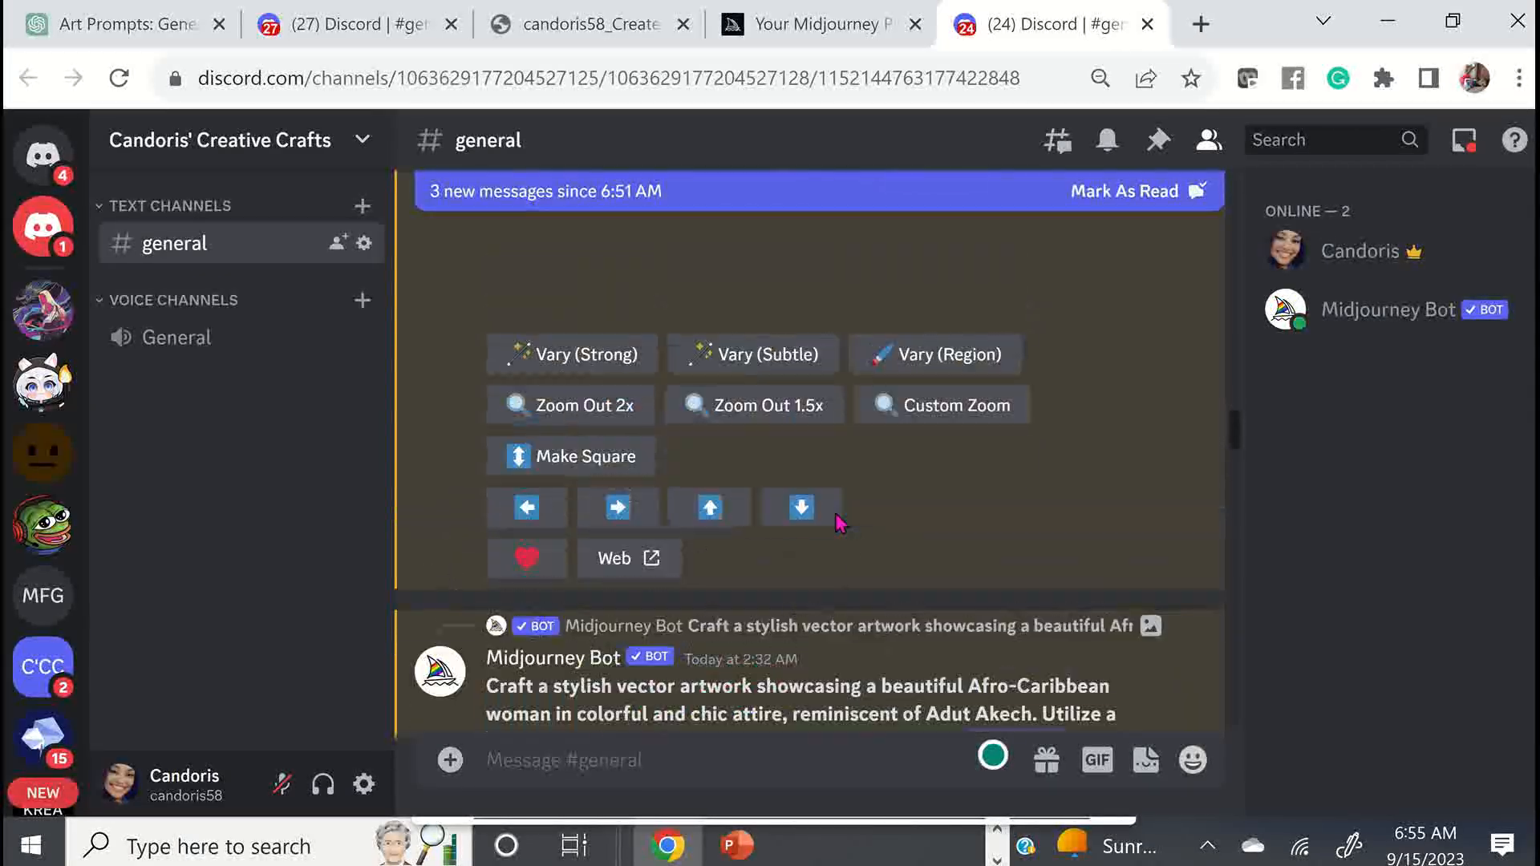
scroll(838, 482, up, 4)
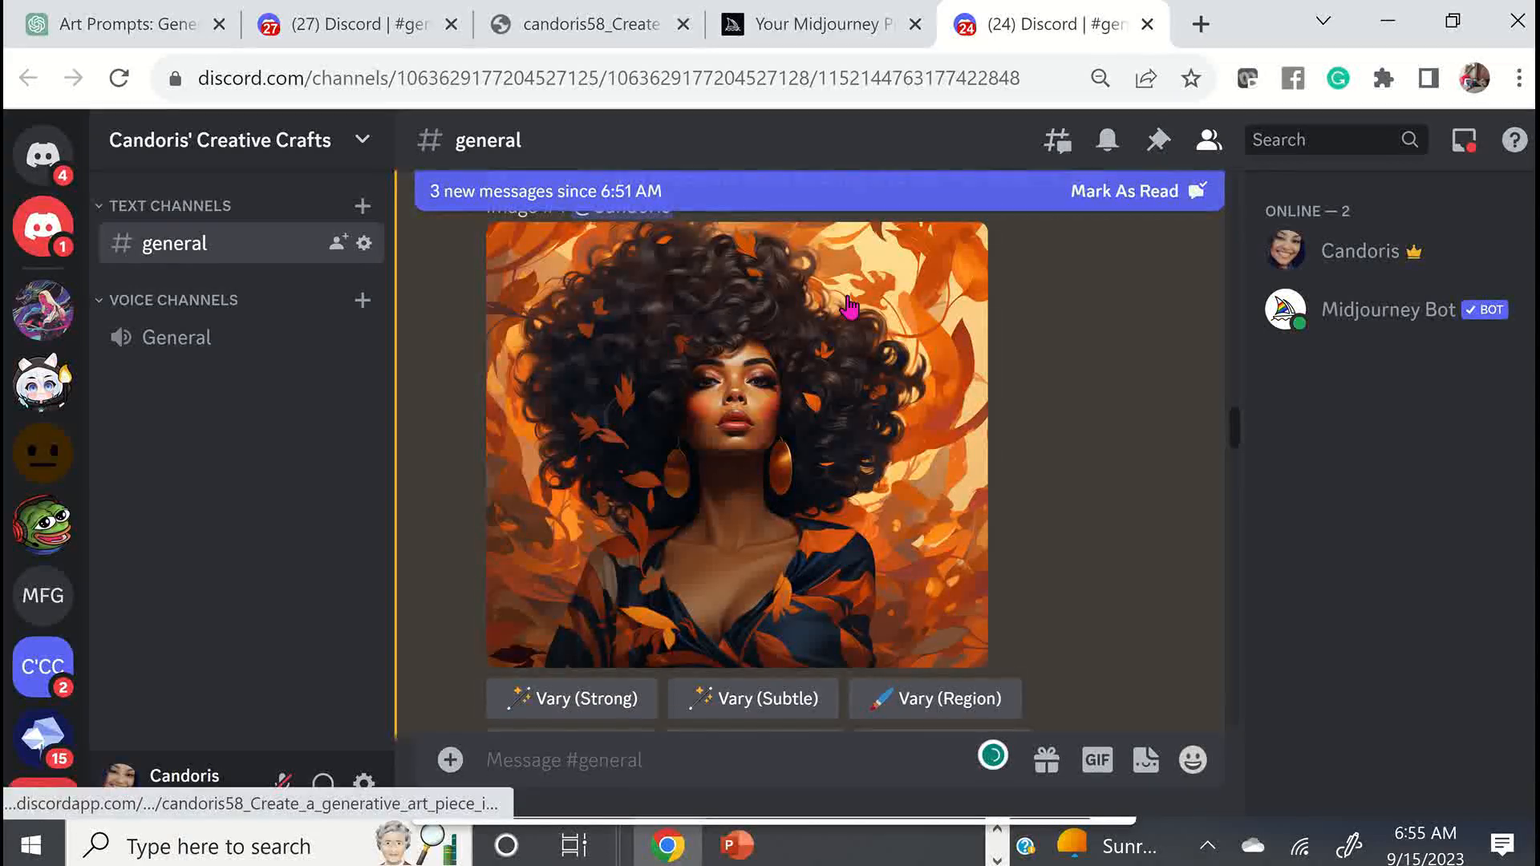
click(849, 298)
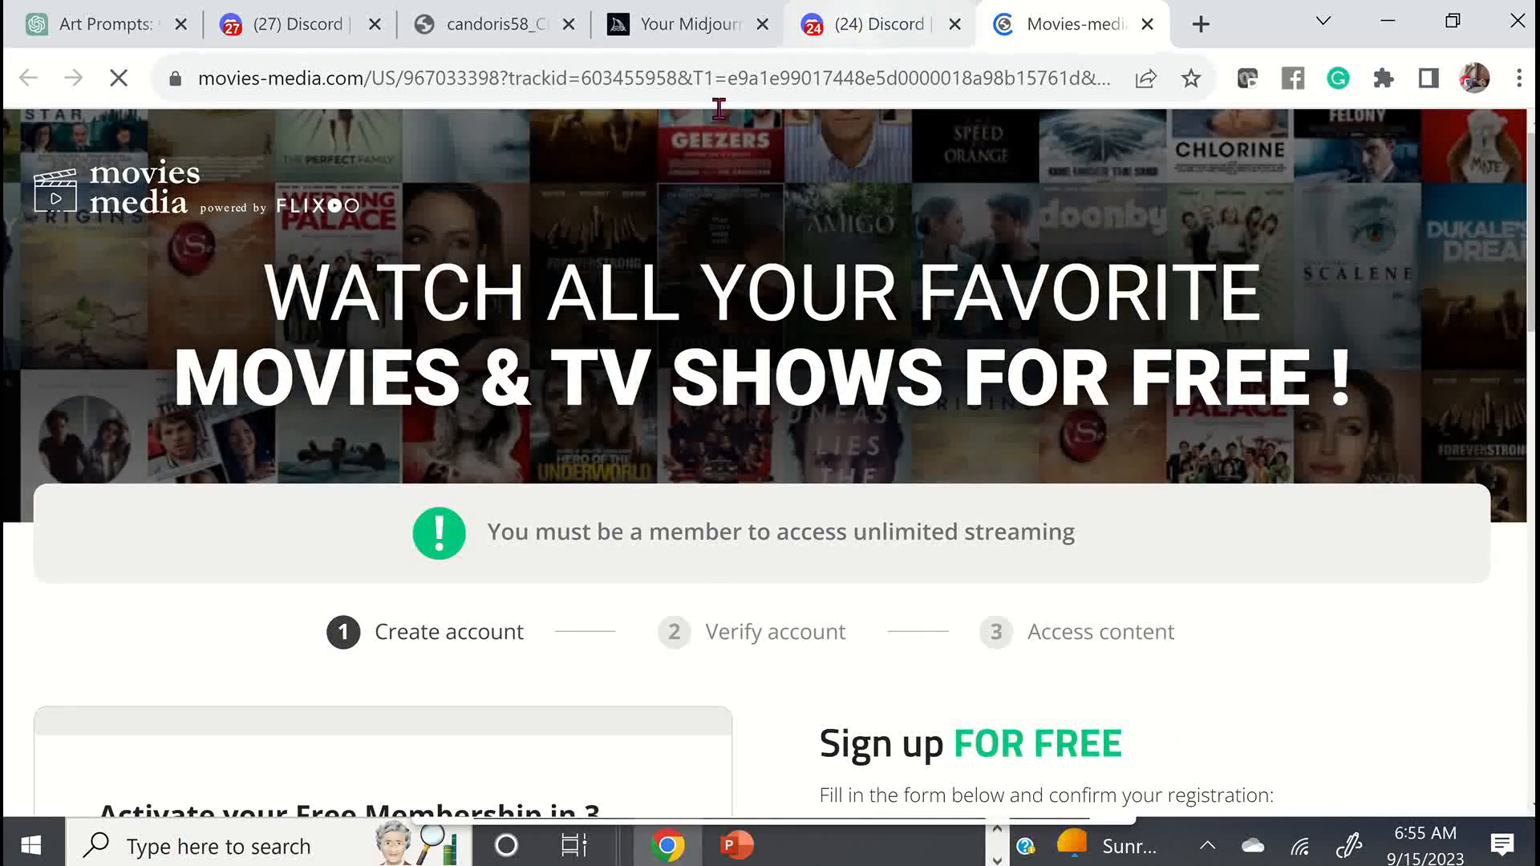
click(880, 24)
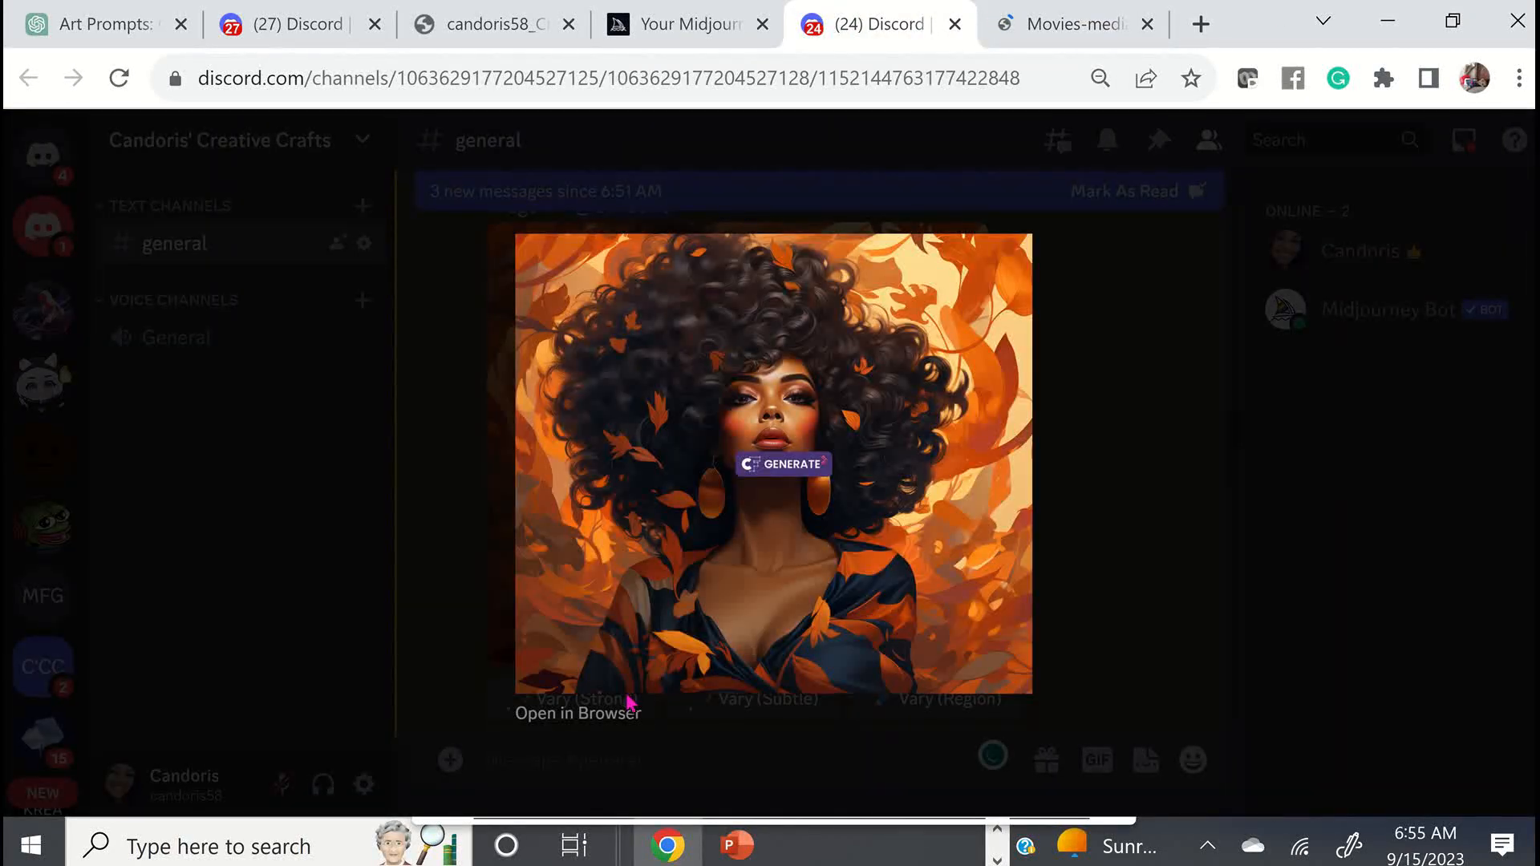
click(593, 717)
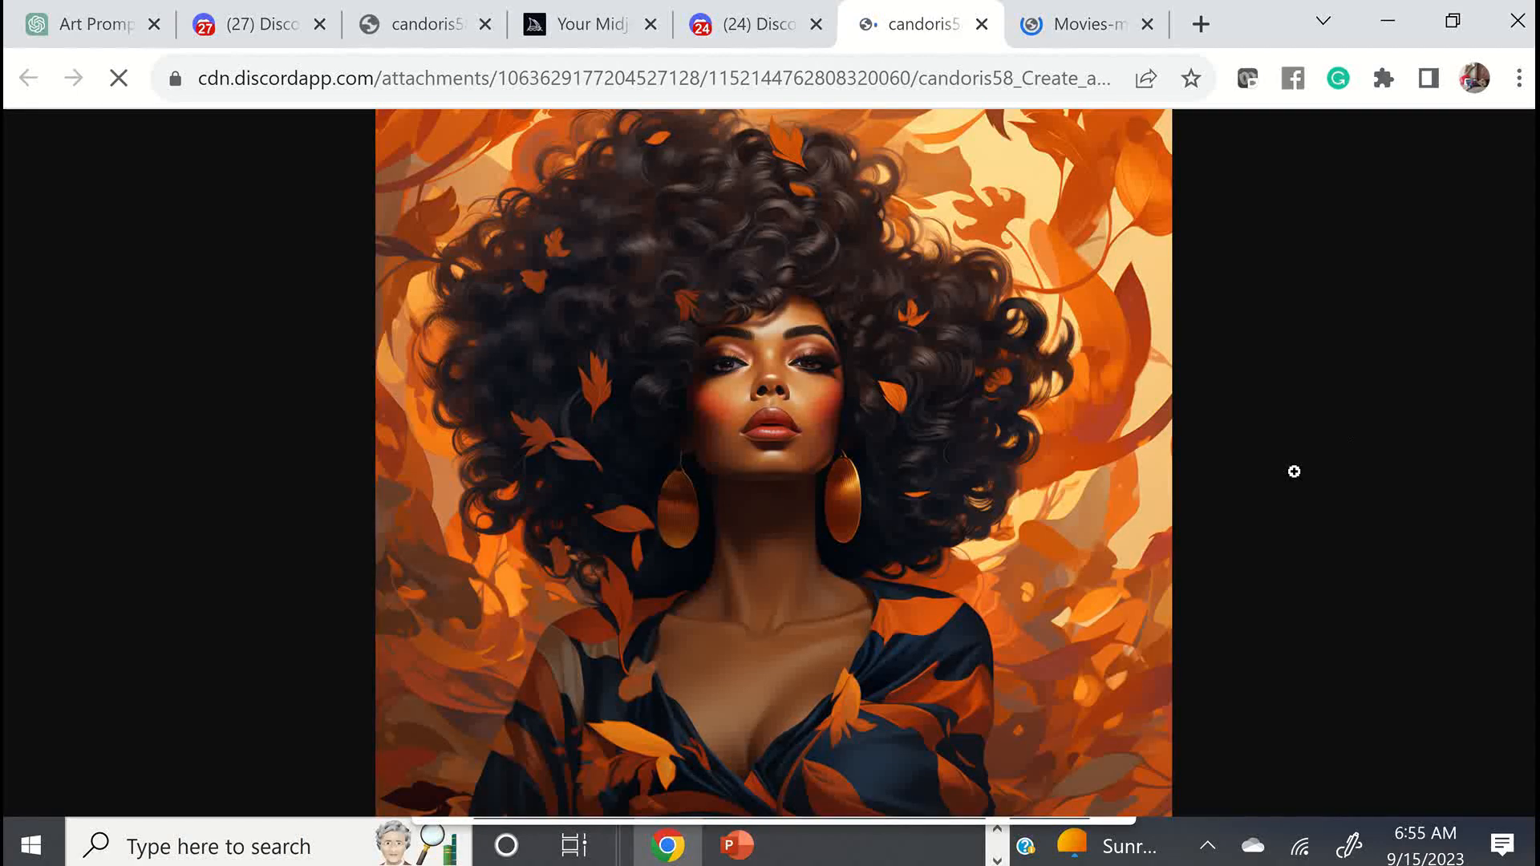